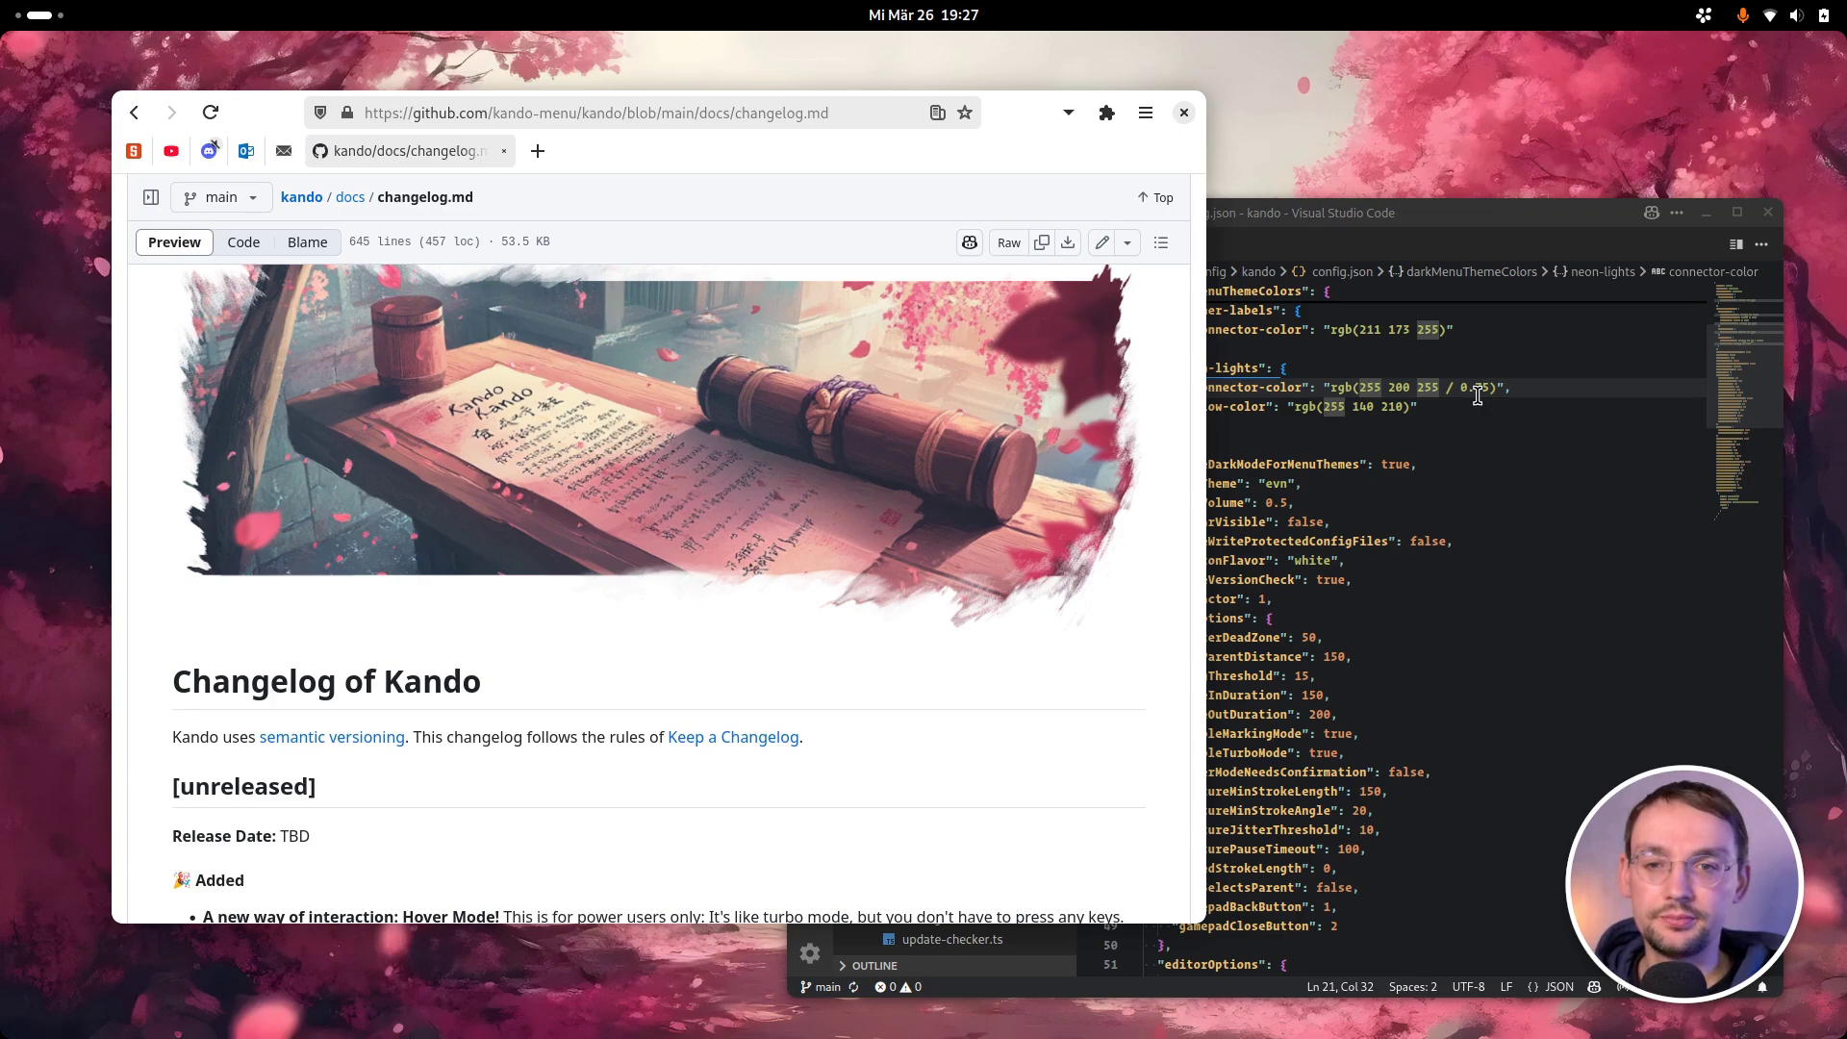
- Scroll the changelog down to Kando 1.7.0, then back up to the unreleased Added list
scroll(833, 447, down, 3)
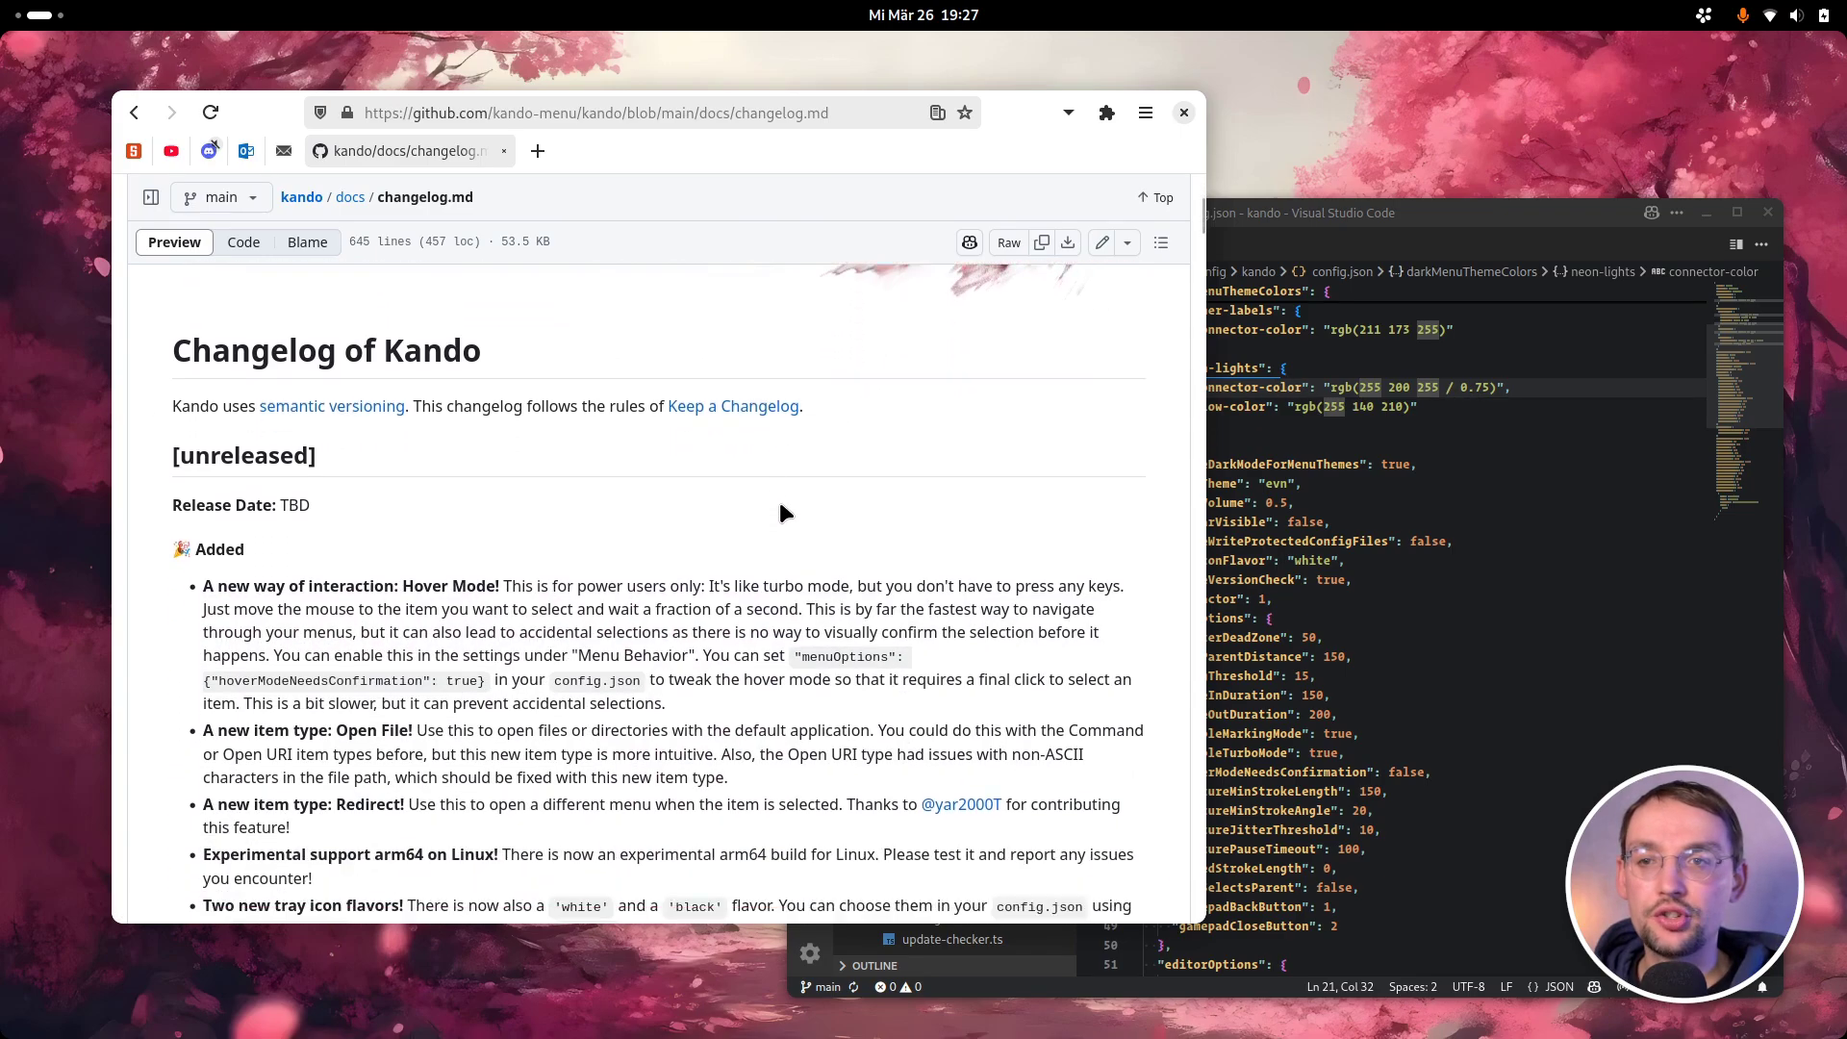
scroll(780, 505, down, 1)
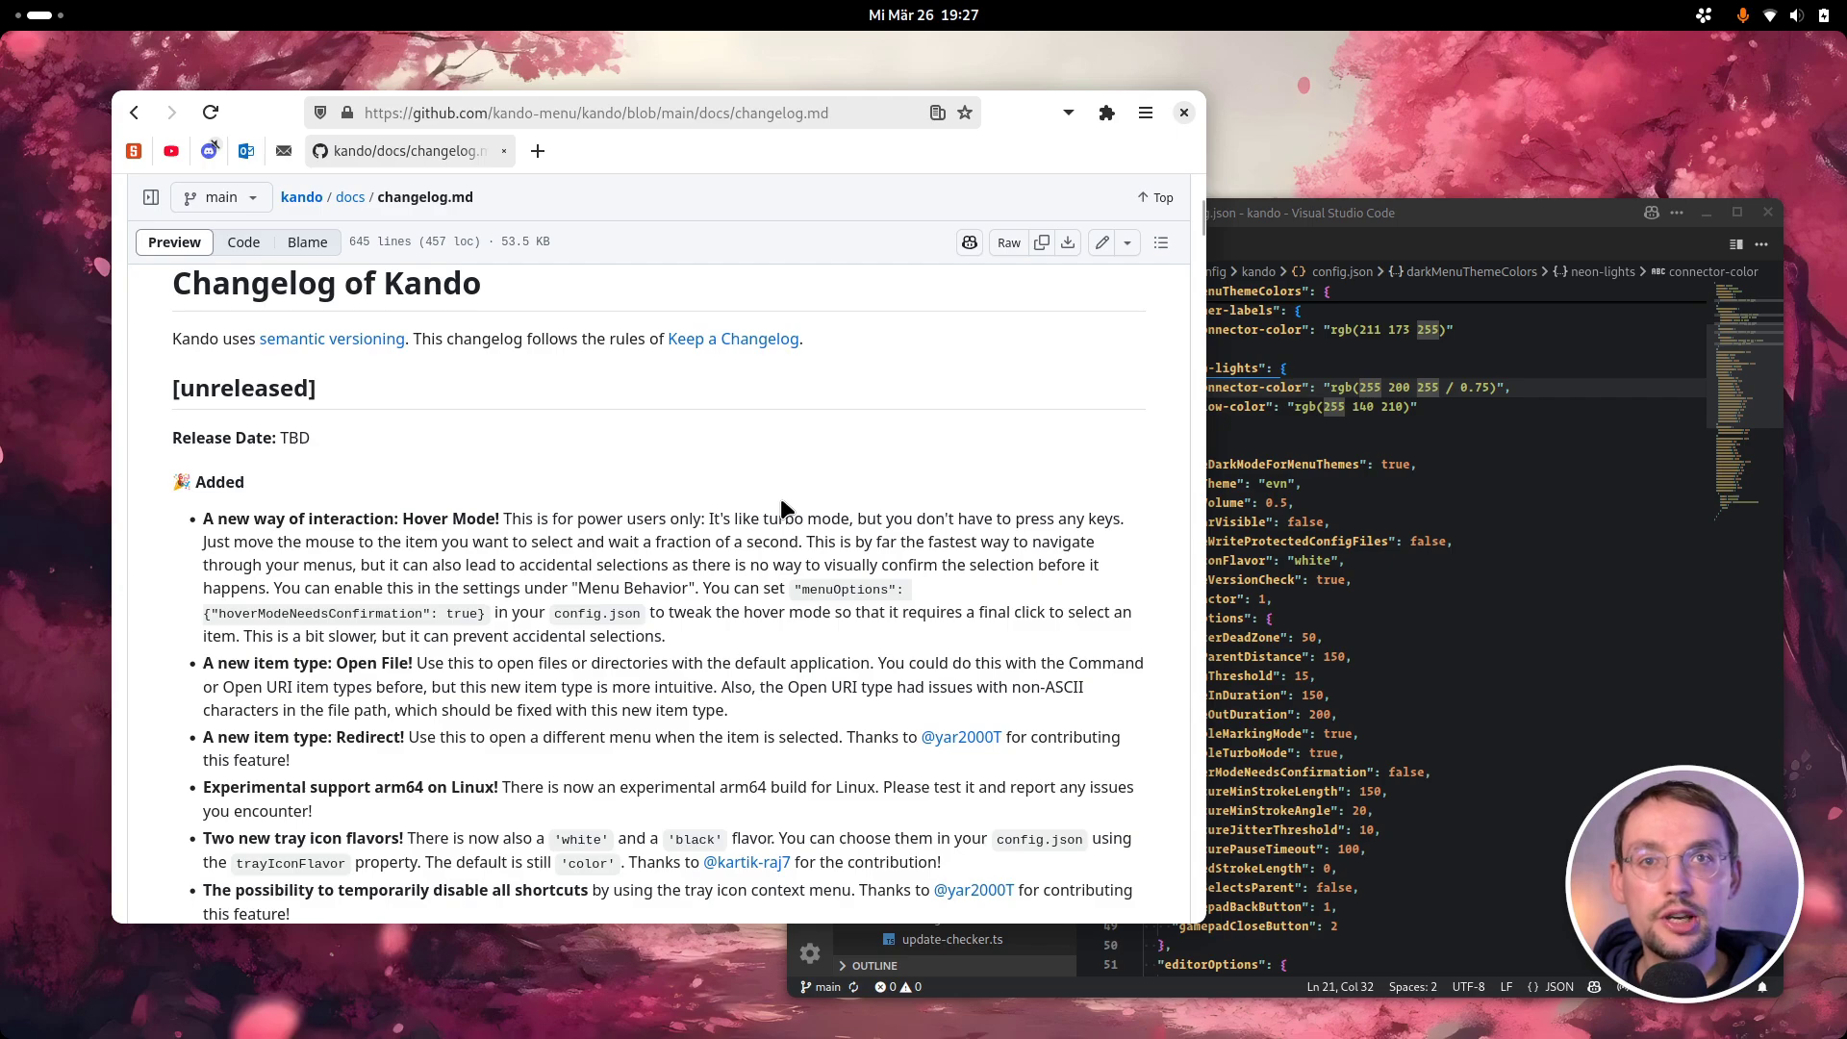
scroll(672, 516, down, 1)
scroll(672, 516, down, 15)
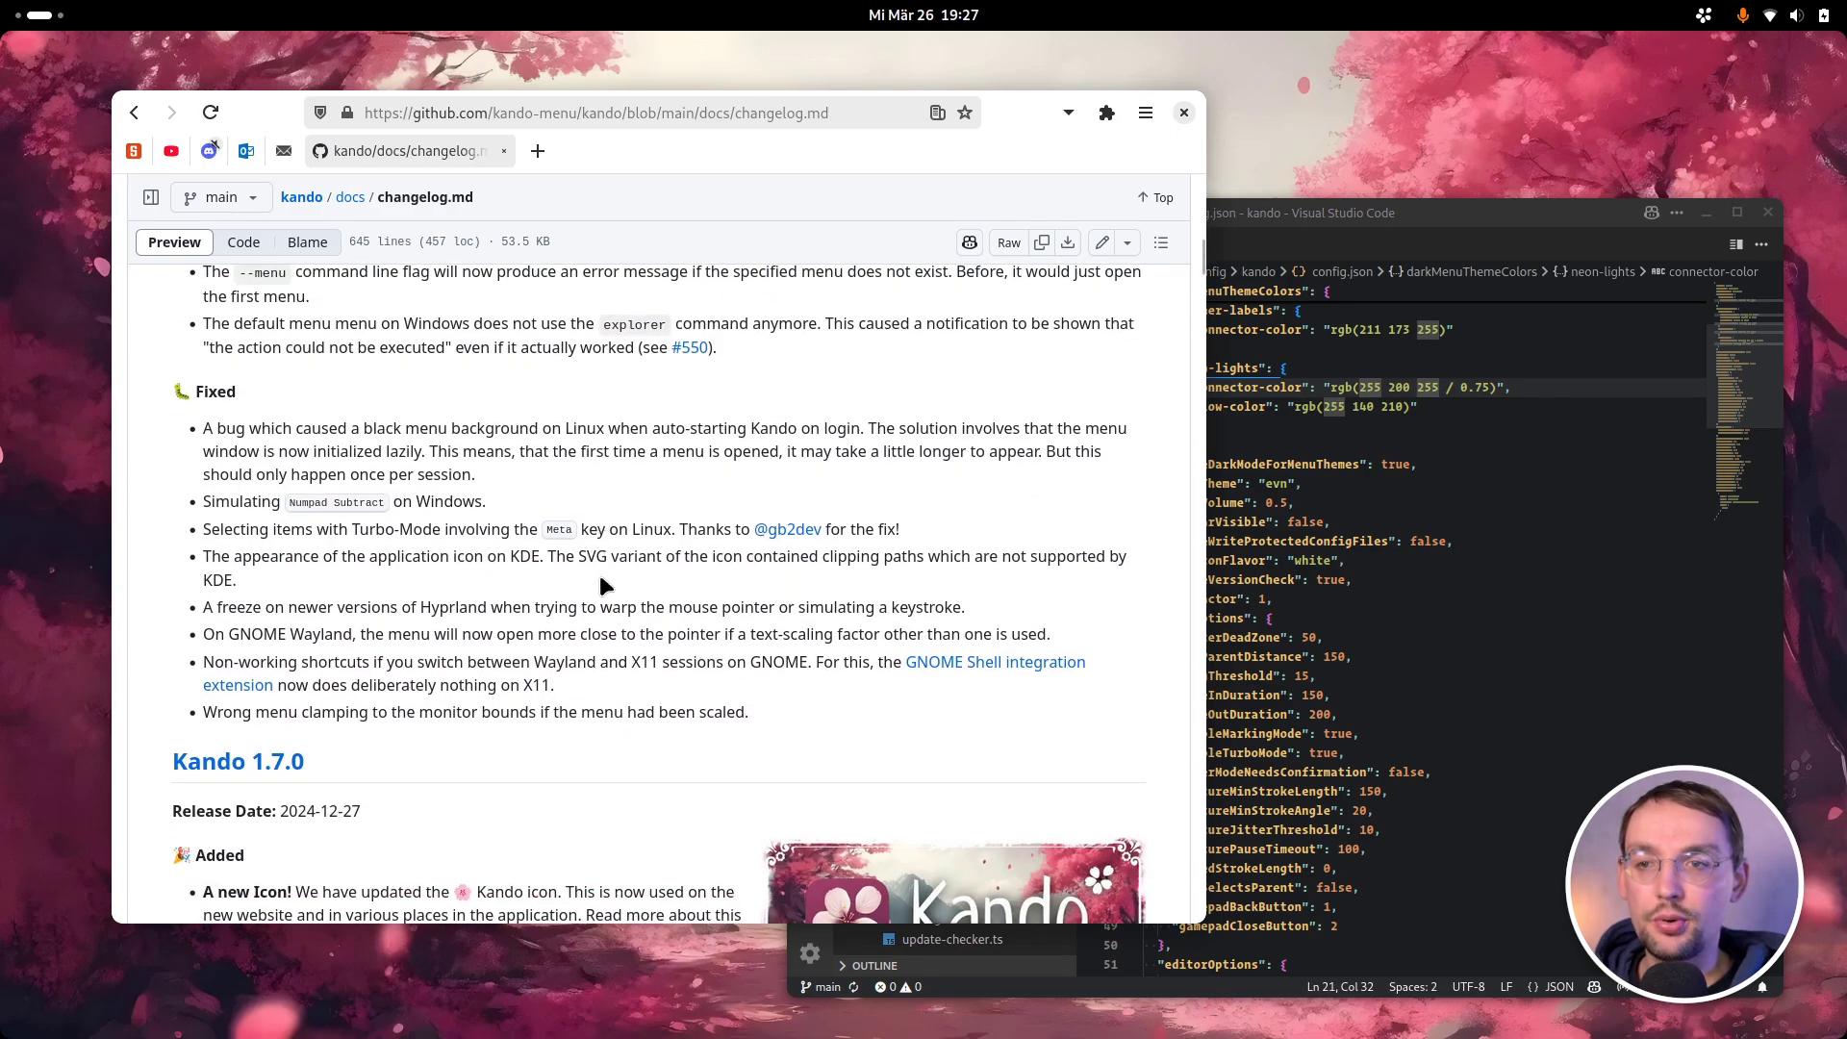
scroll(683, 673, up, 2)
scroll(684, 681, up, 14)
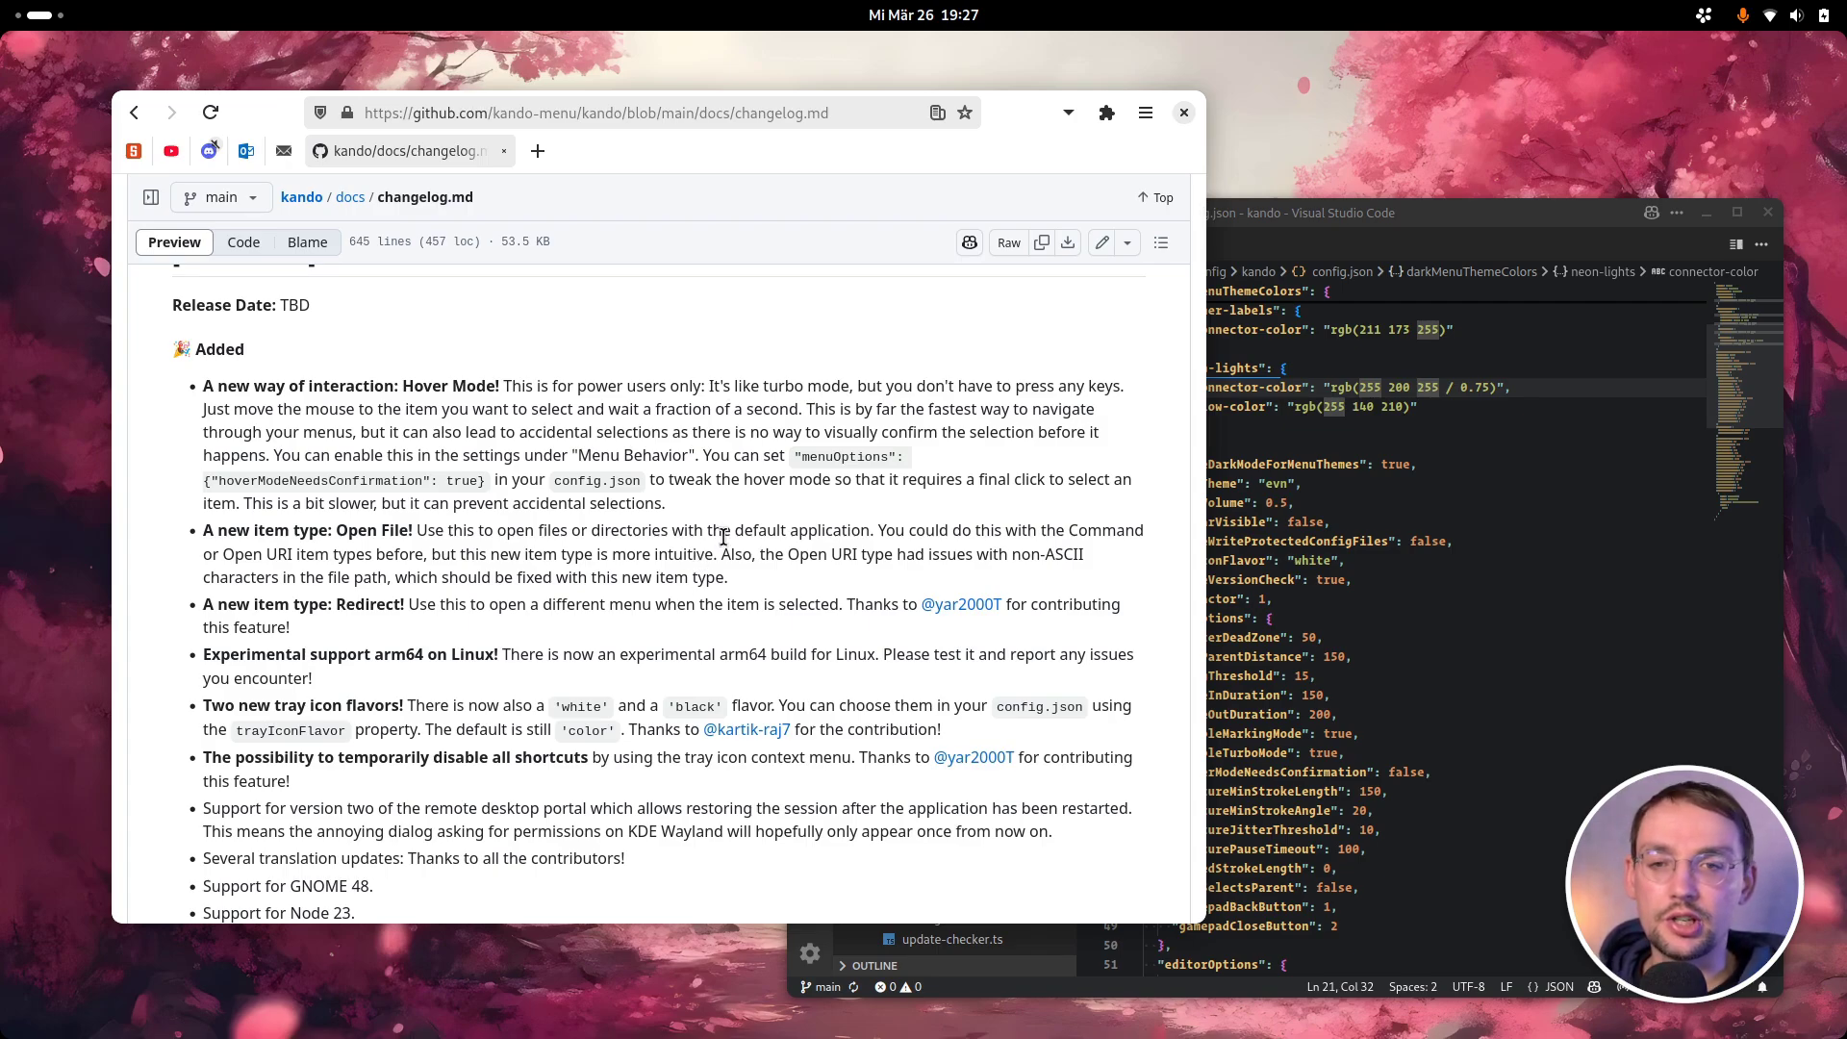
- Browse the pie menu's Apps and code submenus by hovering, then dismiss the menu
key(ctrl+space)
mouse_move(727, 371)
mouse_move(945, 375)
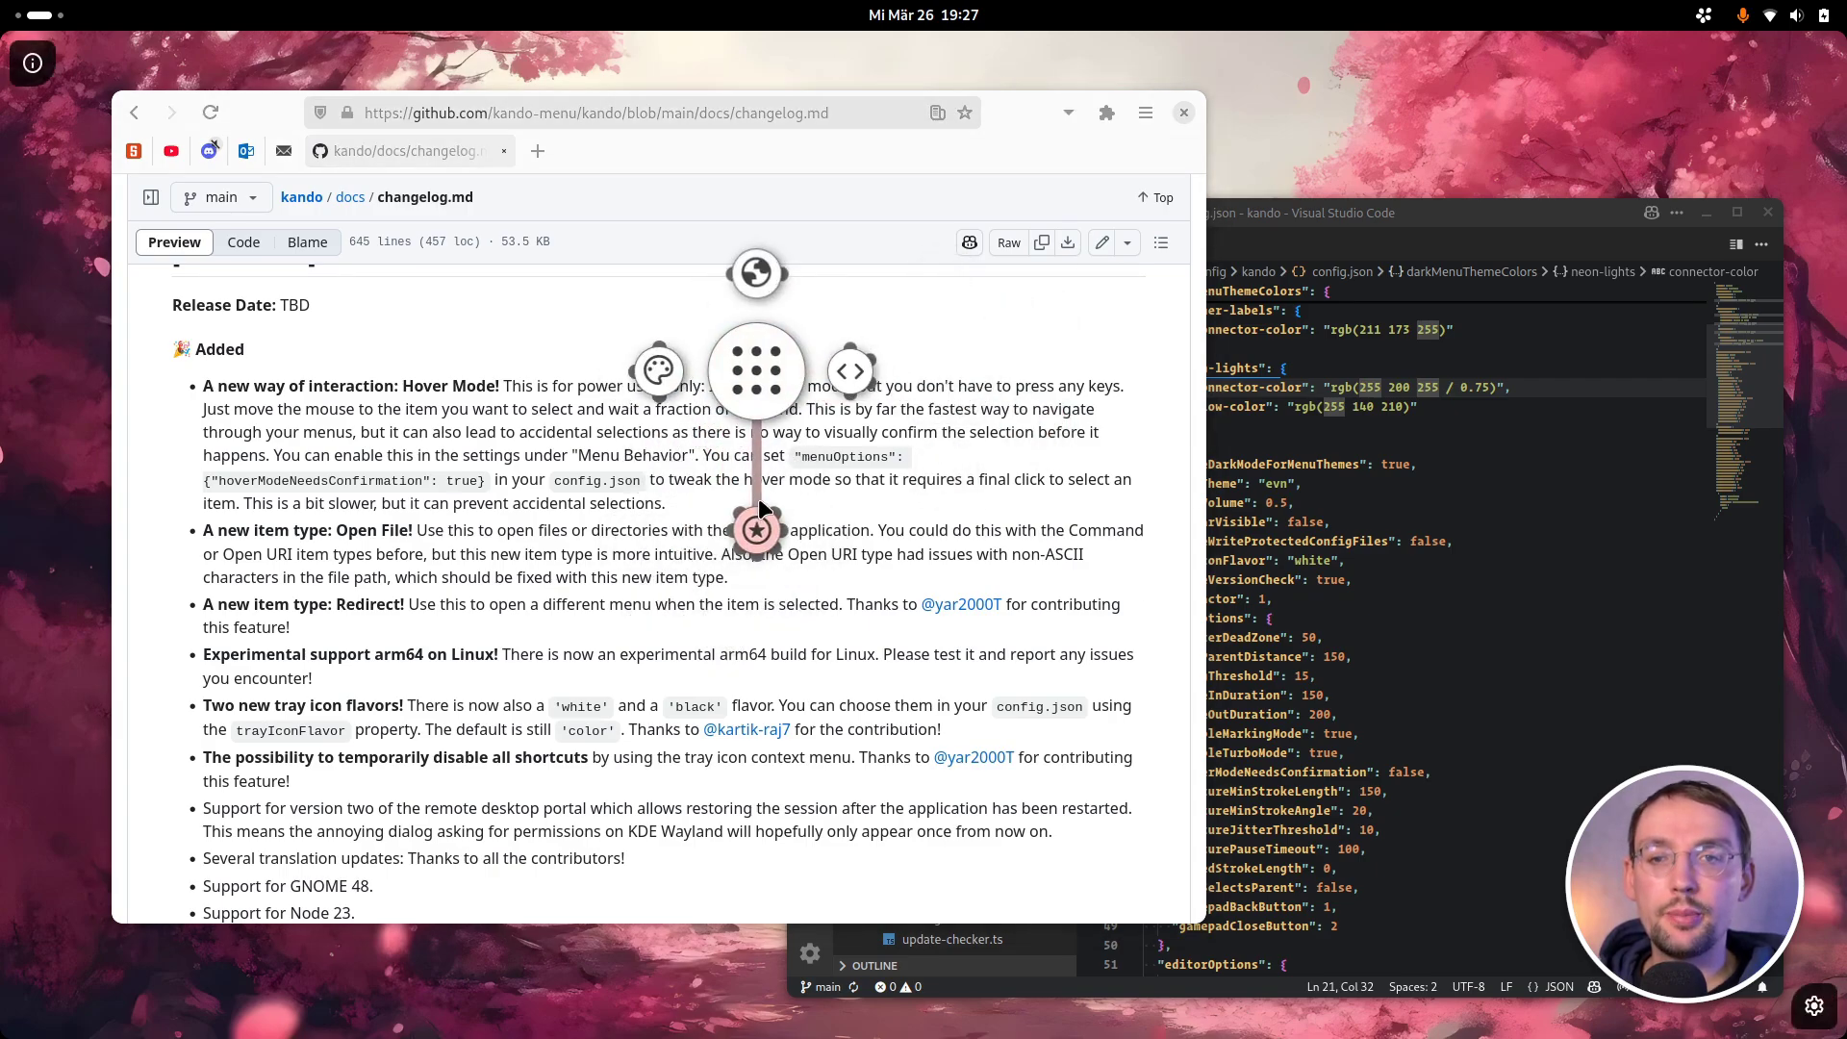
mouse_move(760, 520)
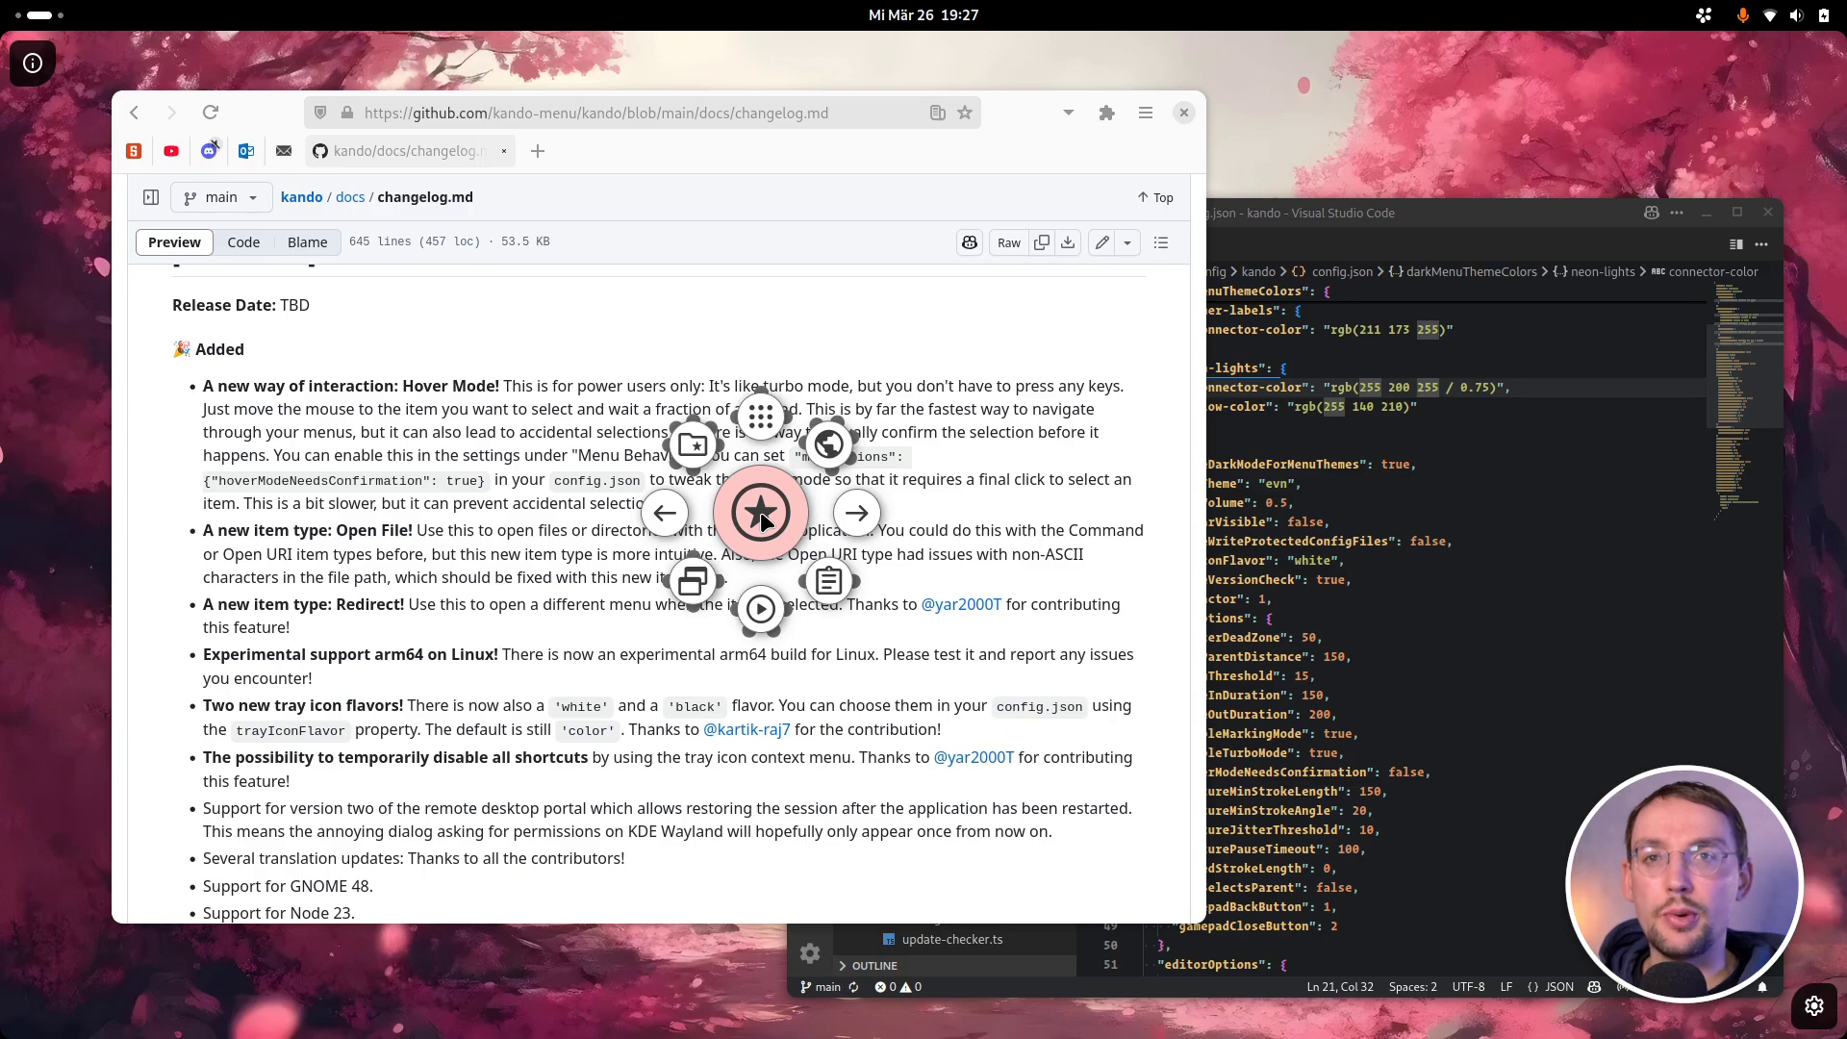
mouse_move(705, 162)
mouse_move(1068, 241)
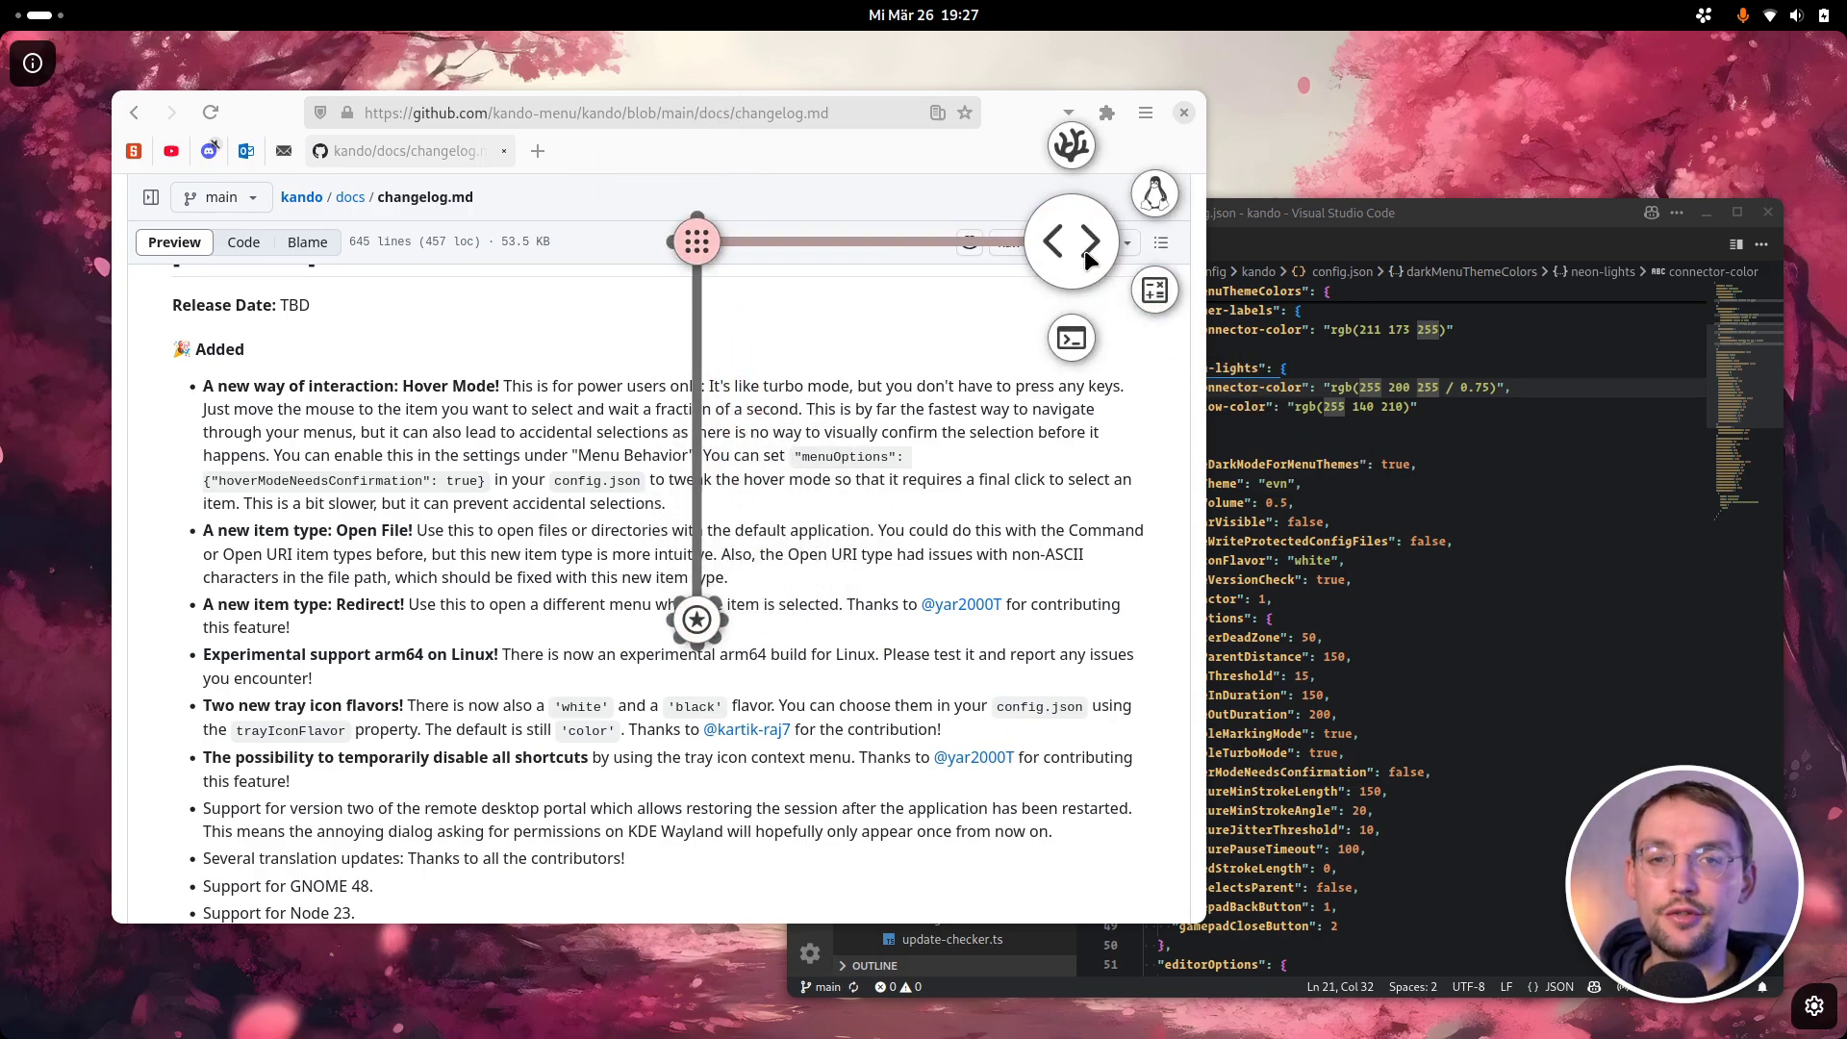
key(Escape)
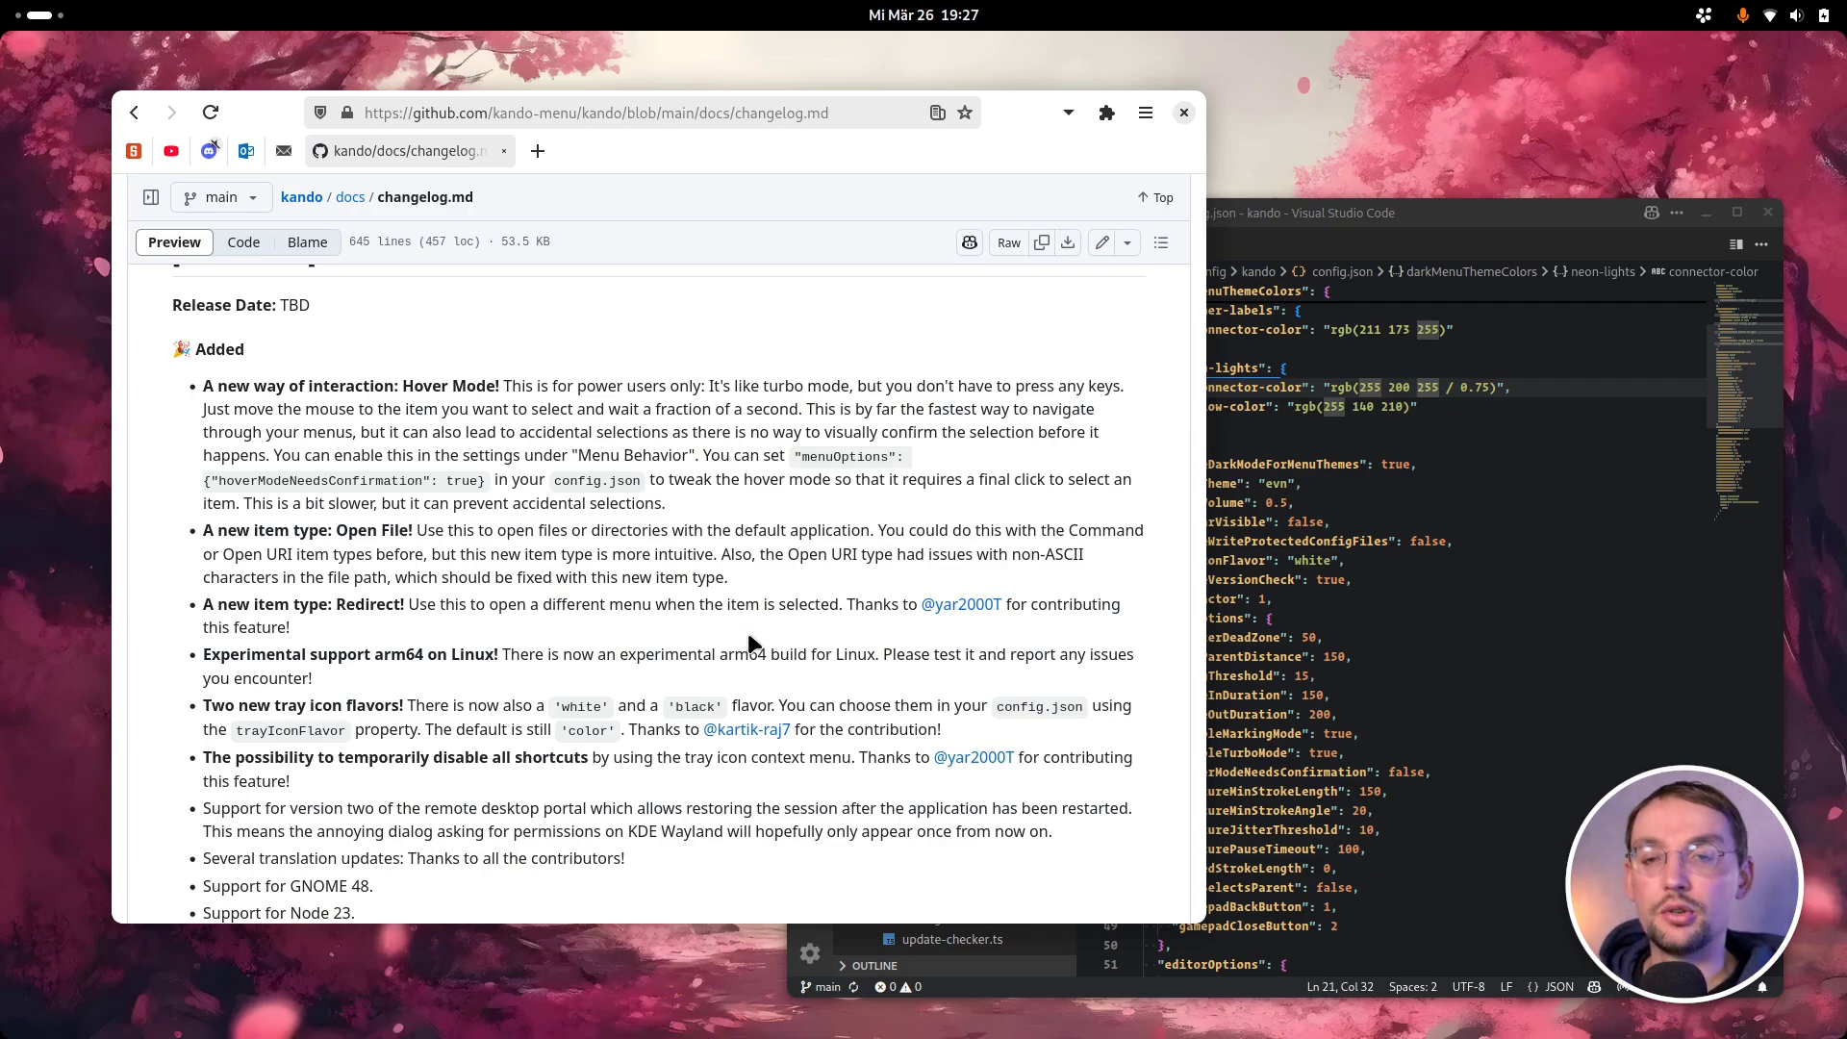
- Launch the Calculator from the Apps submenu, then open Kando settings from the pie menu's gear
key(ctrl+space)
mouse_move(743, 308)
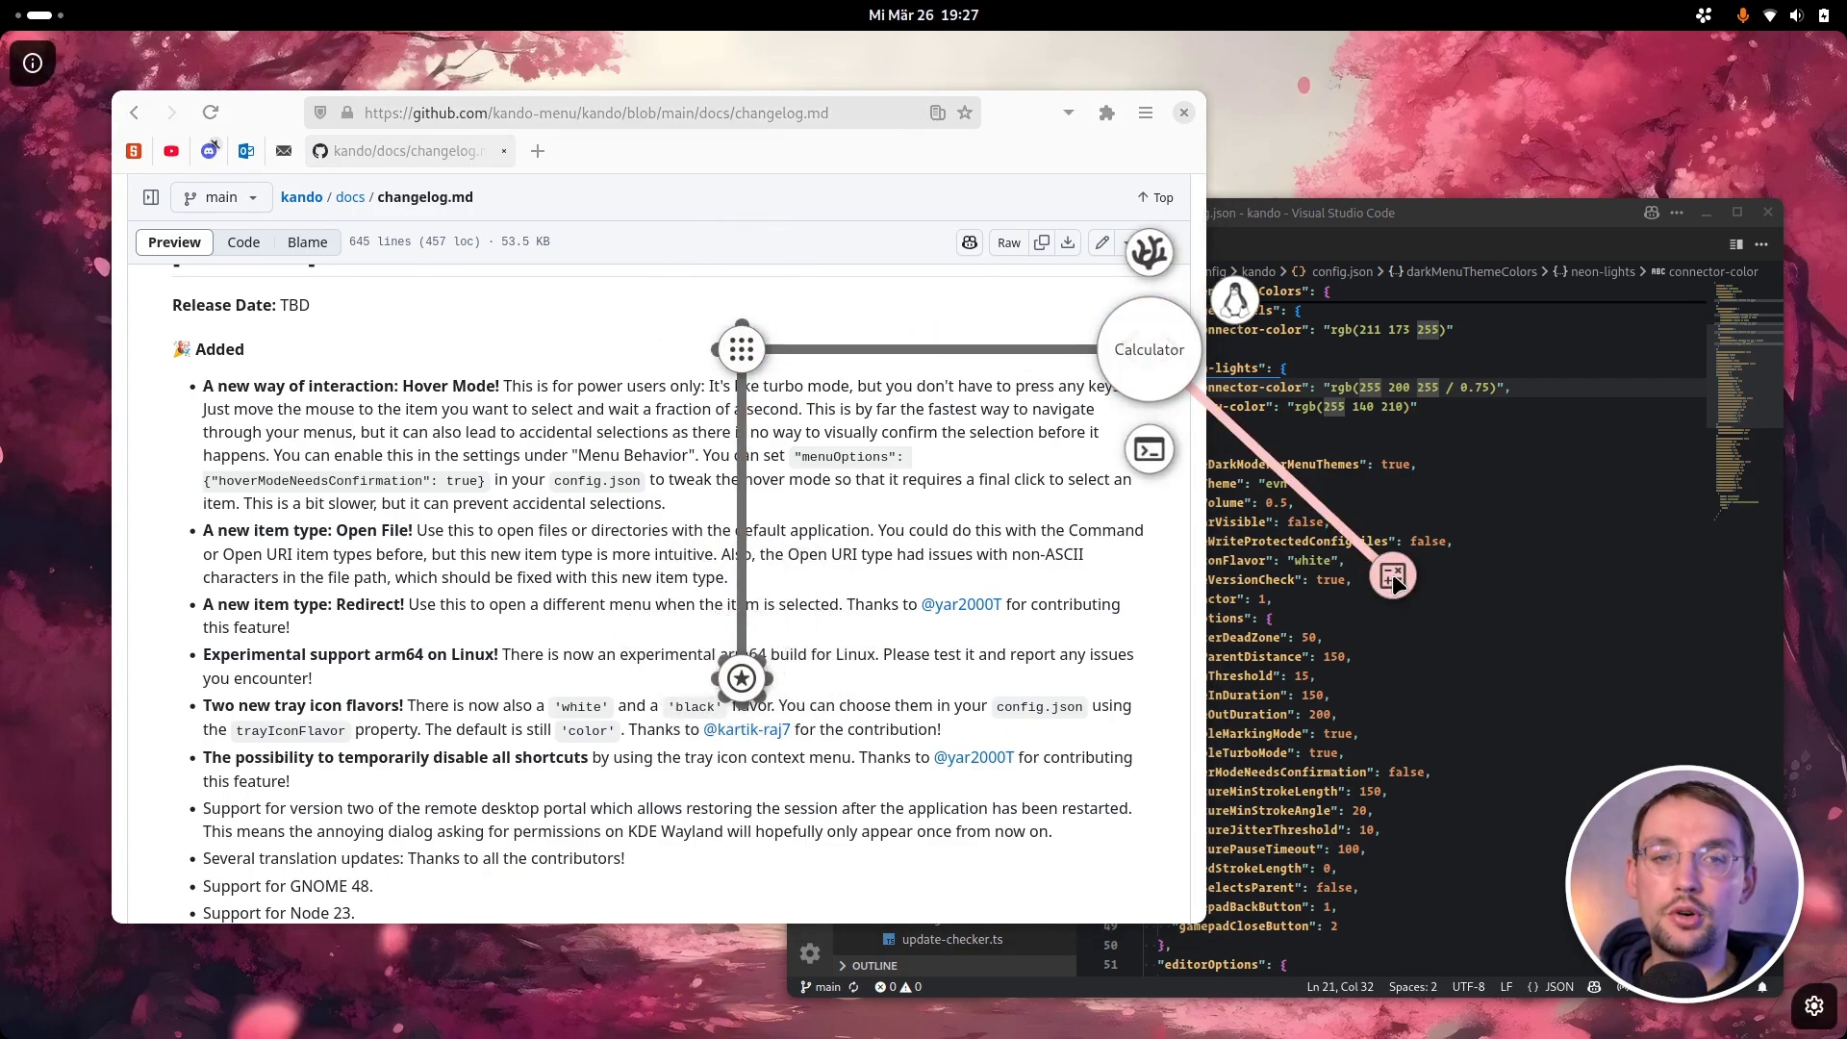
click(1393, 575)
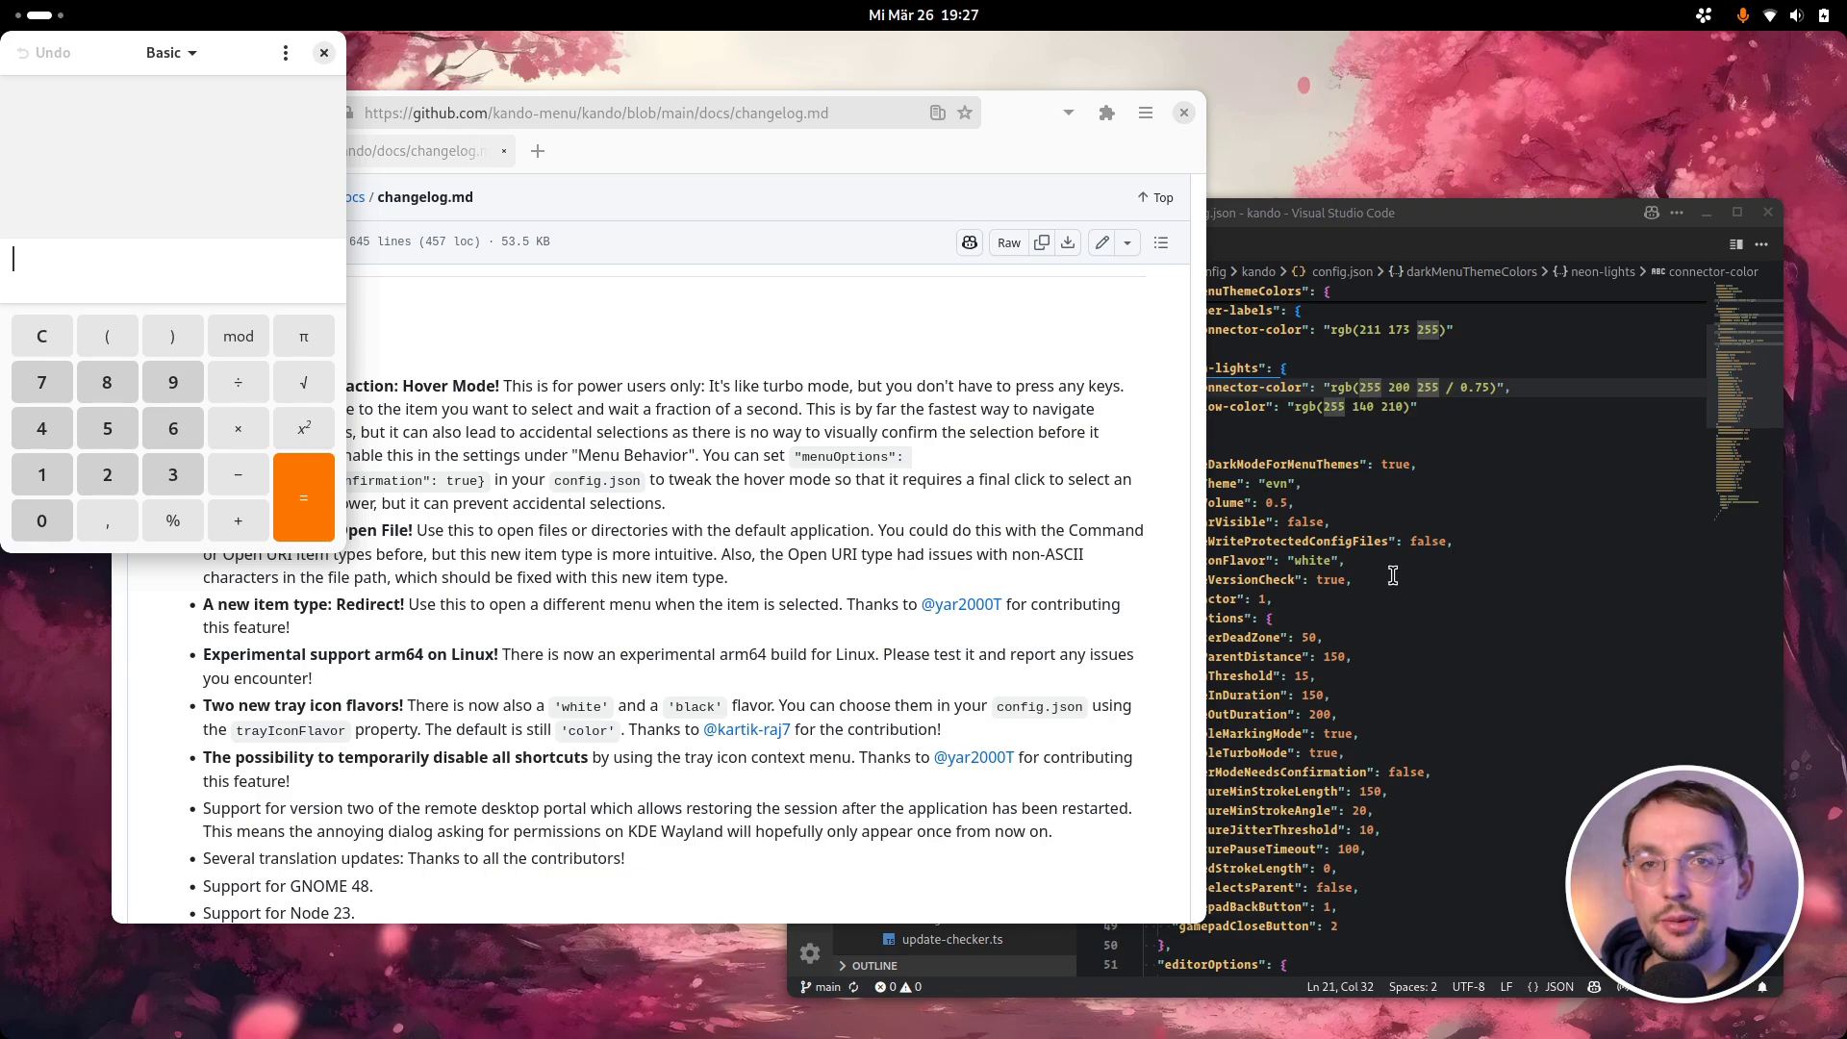
key(ctrl+space)
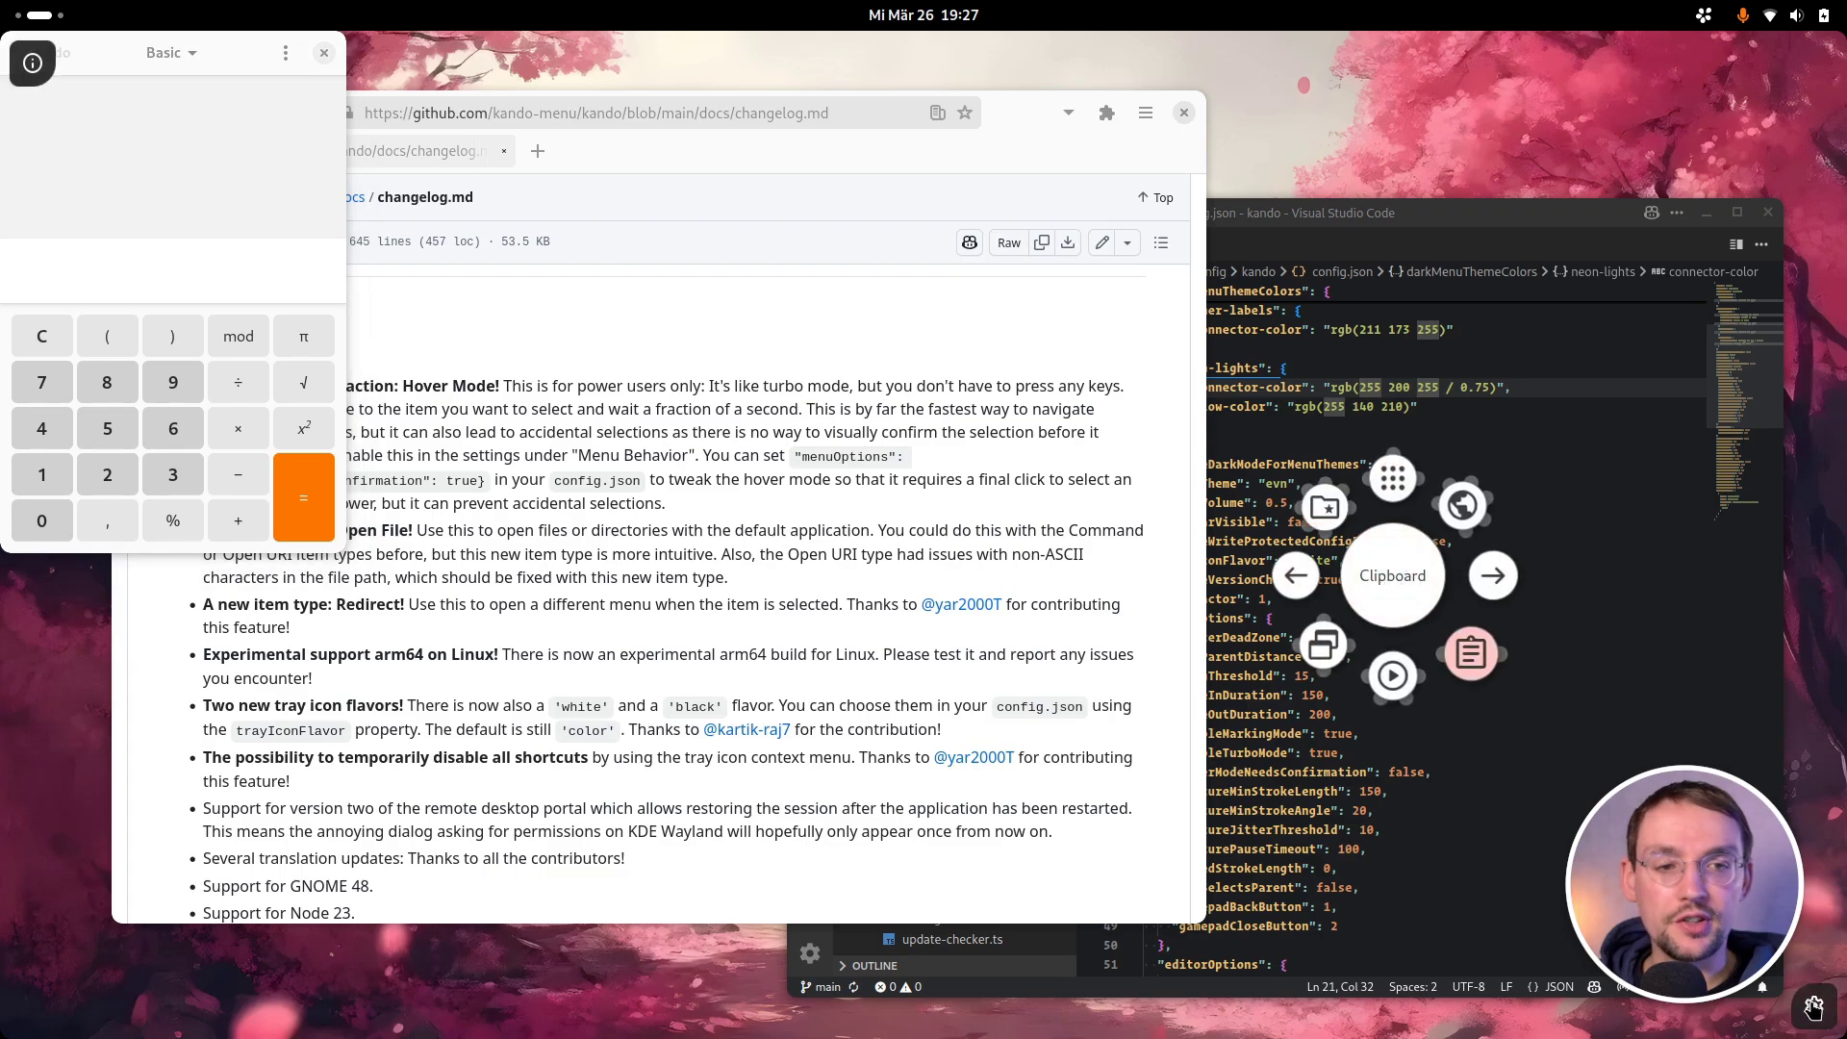
click(1816, 1008)
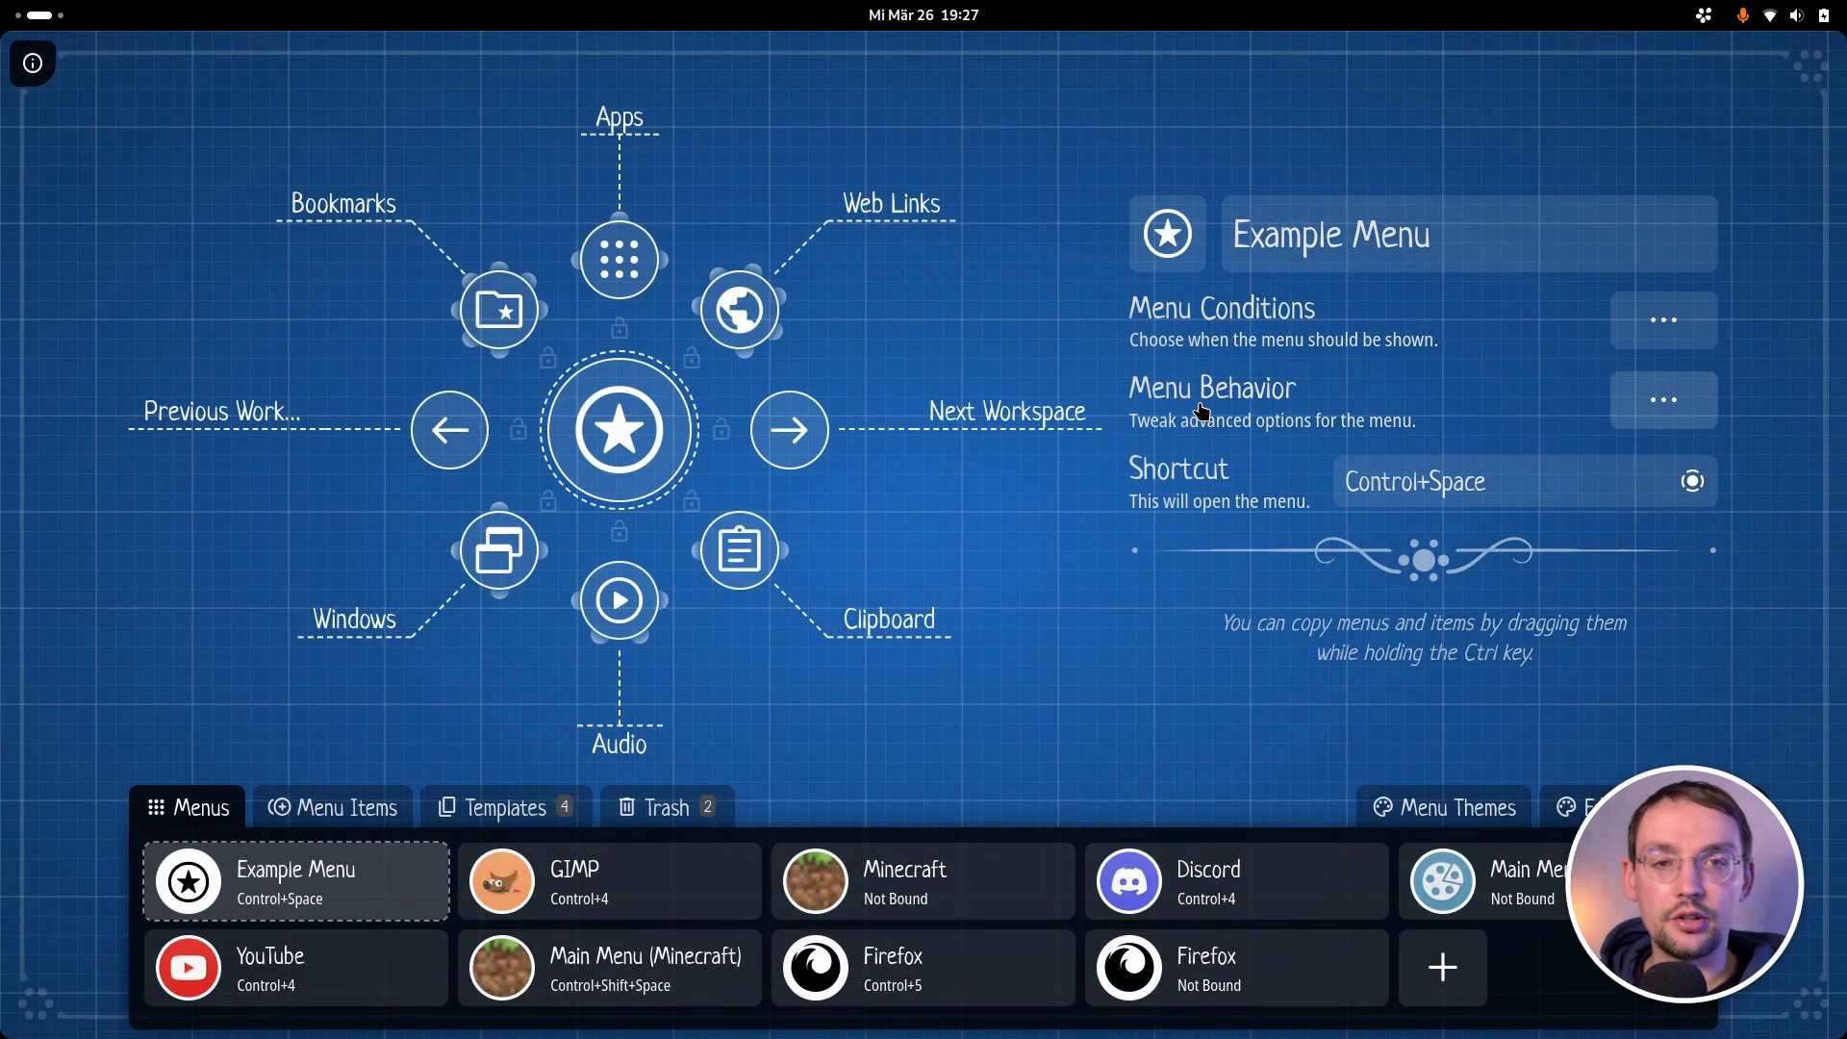
- Enable Hover Mode in the Example Menu's behavior options and close the Calculator window
click(1665, 412)
click(1210, 581)
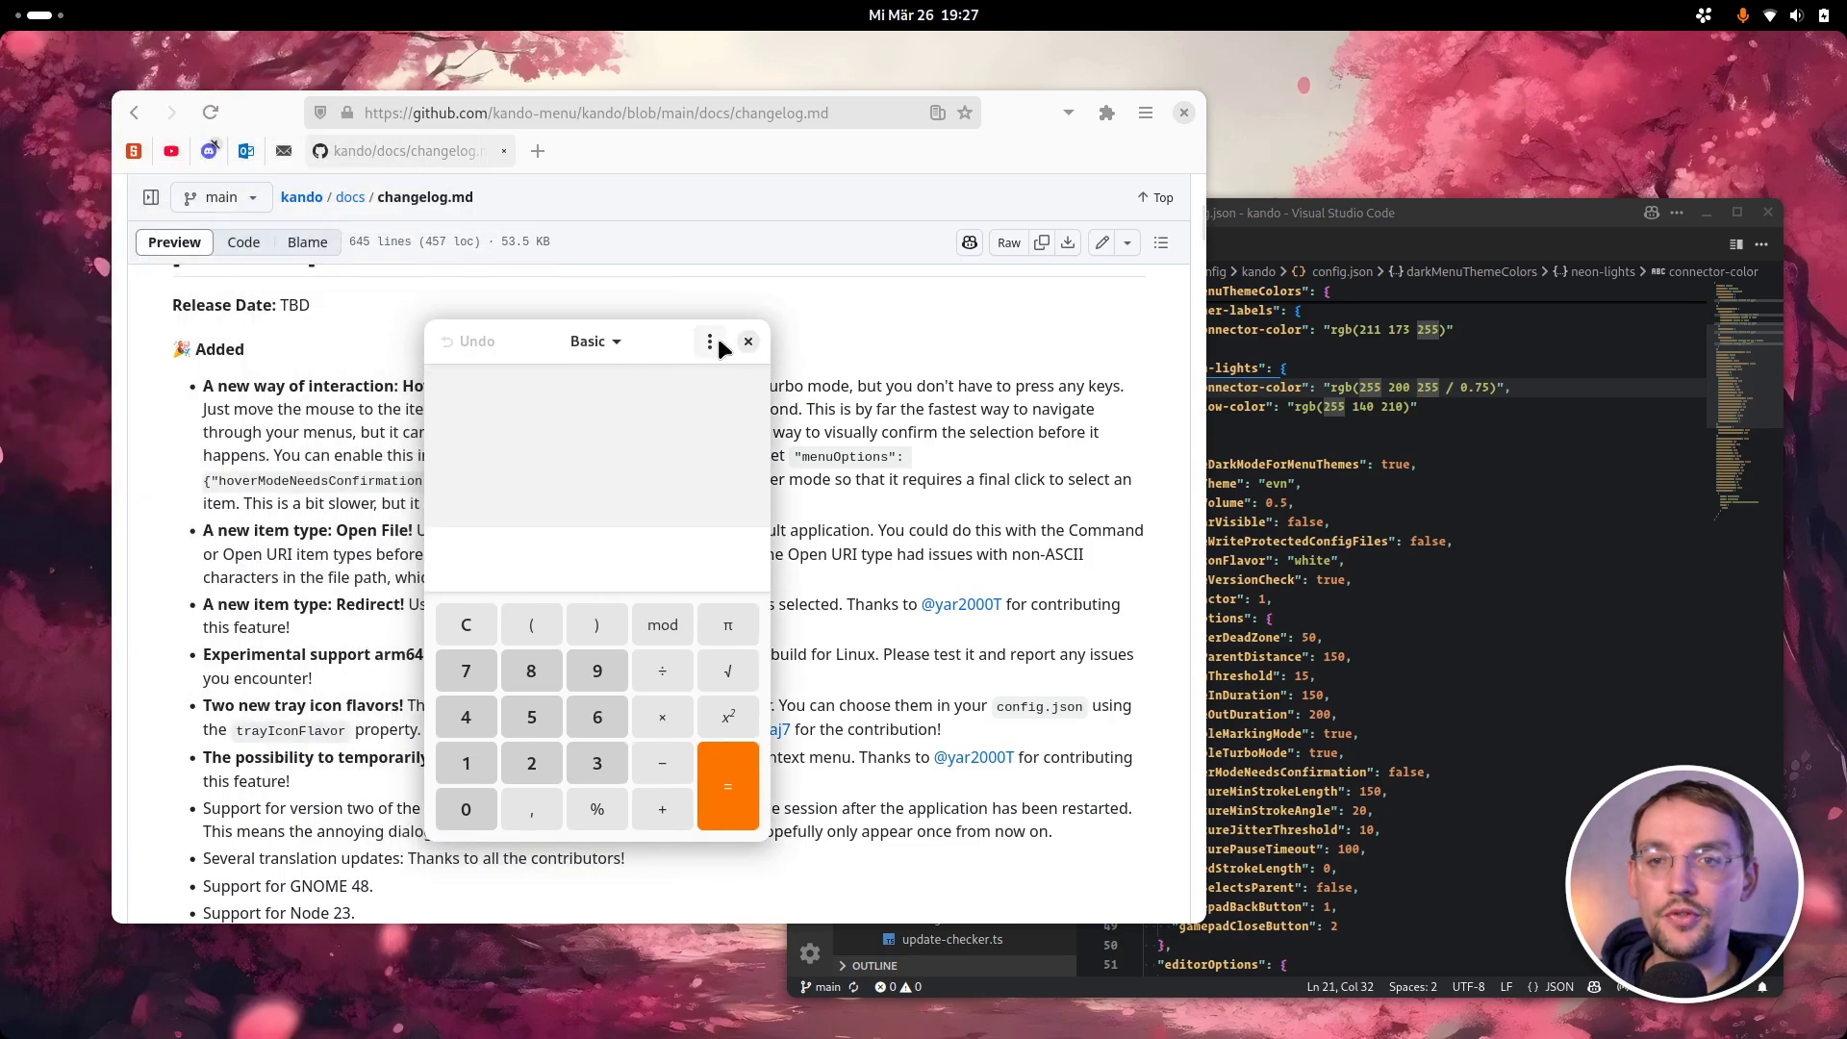
click(747, 343)
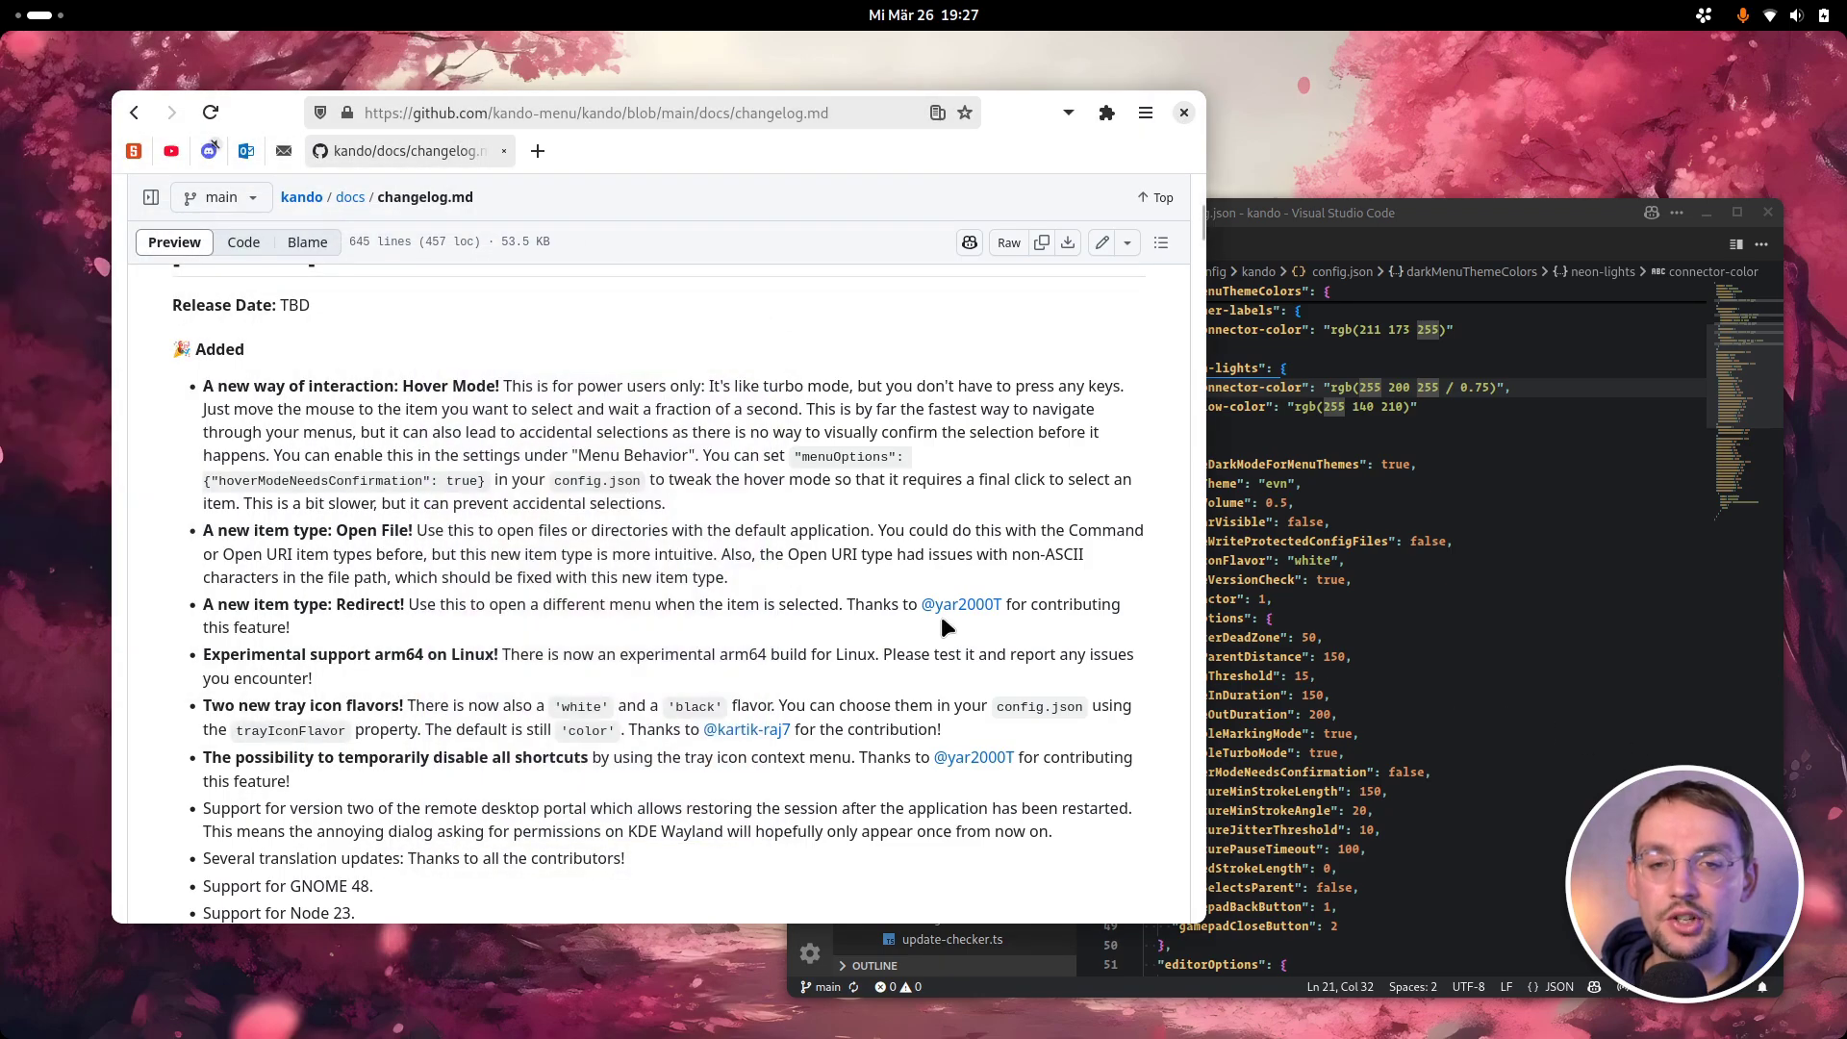
key(ctrl+space)
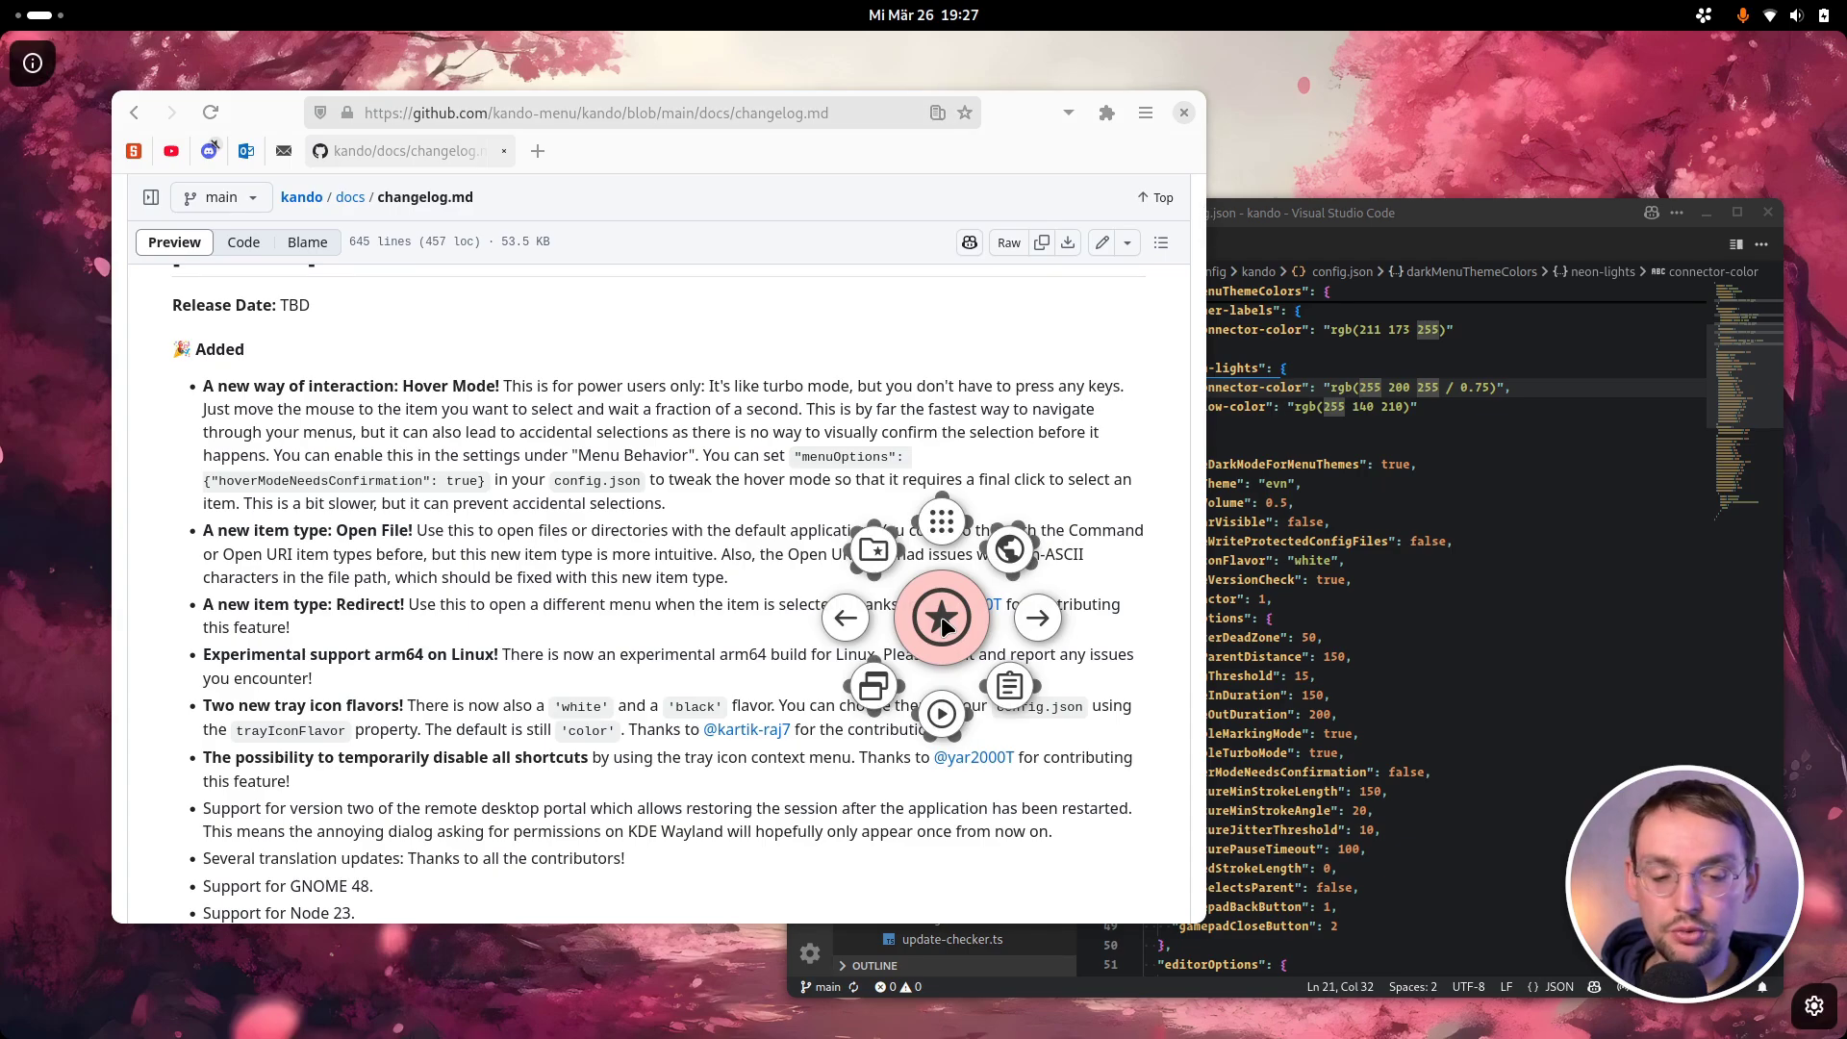
- Launch the Calculator by hovering over Apps > Calculator, then close it with a hover selection
mouse_move(915, 351)
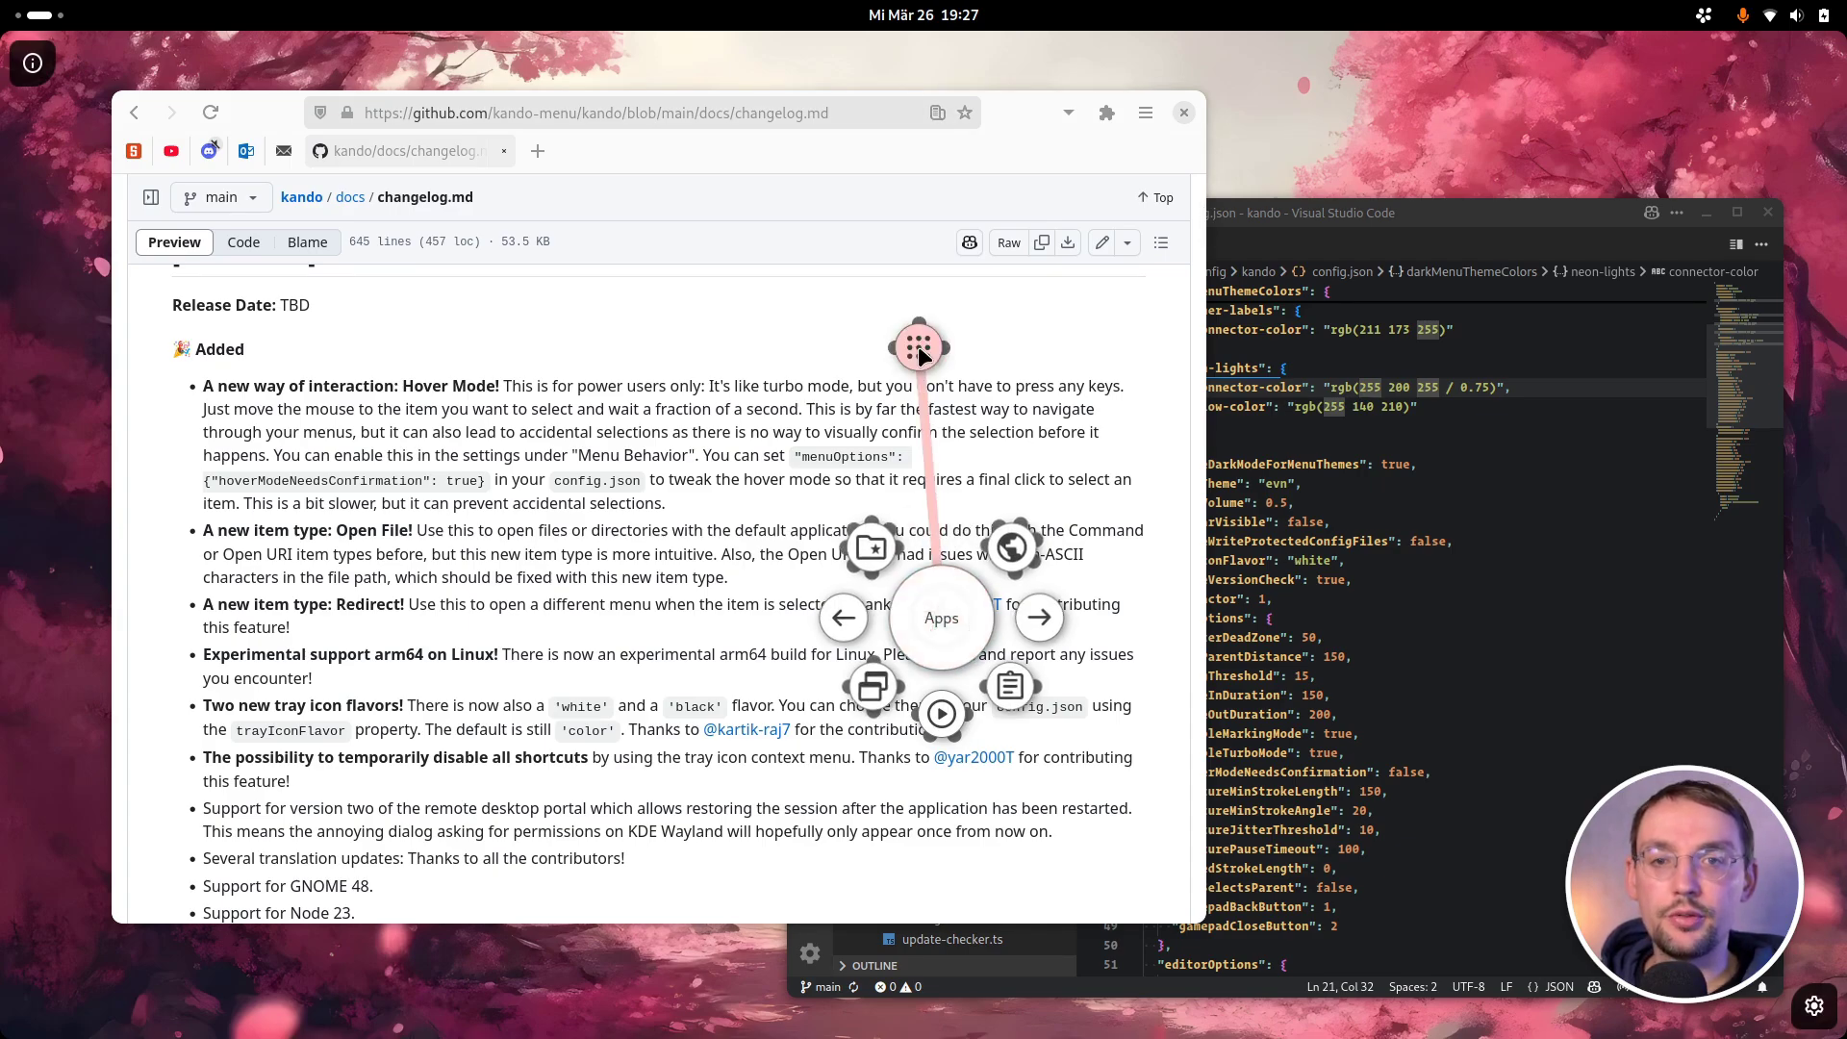
mouse_move(1260, 410)
mouse_move(1493, 574)
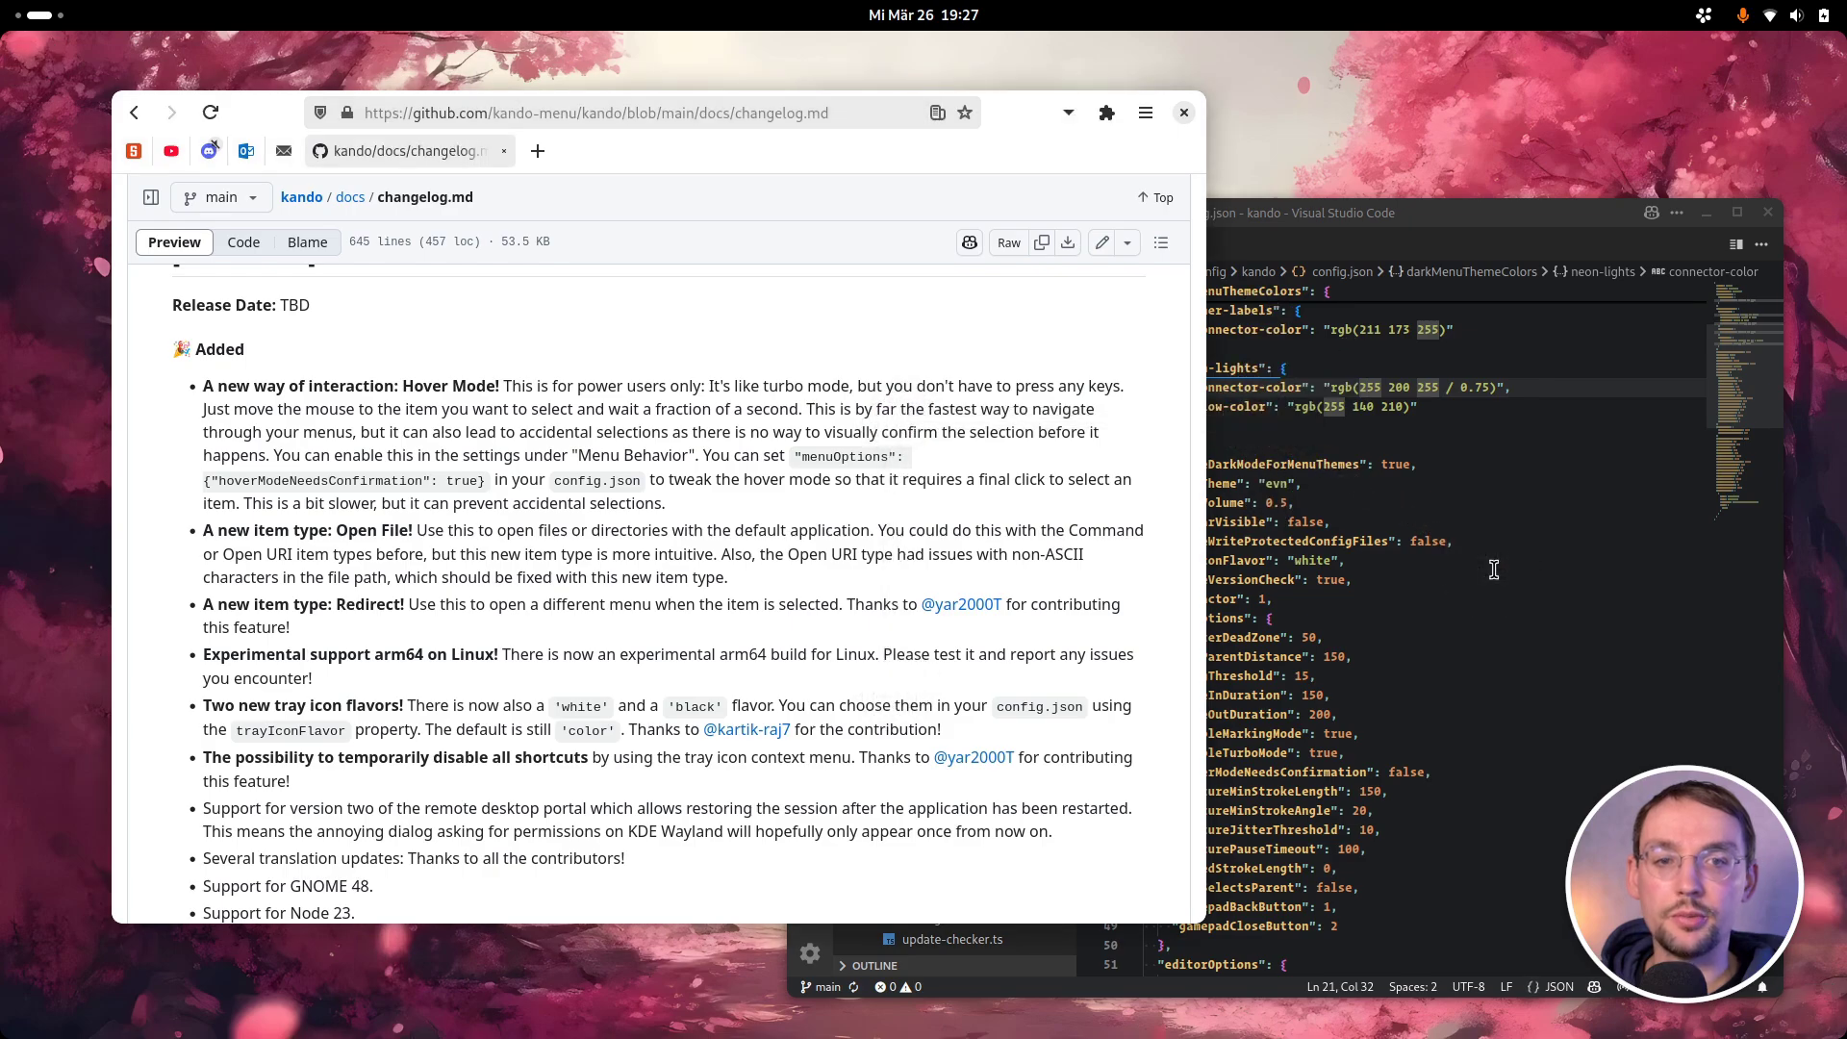
key(ctrl+space)
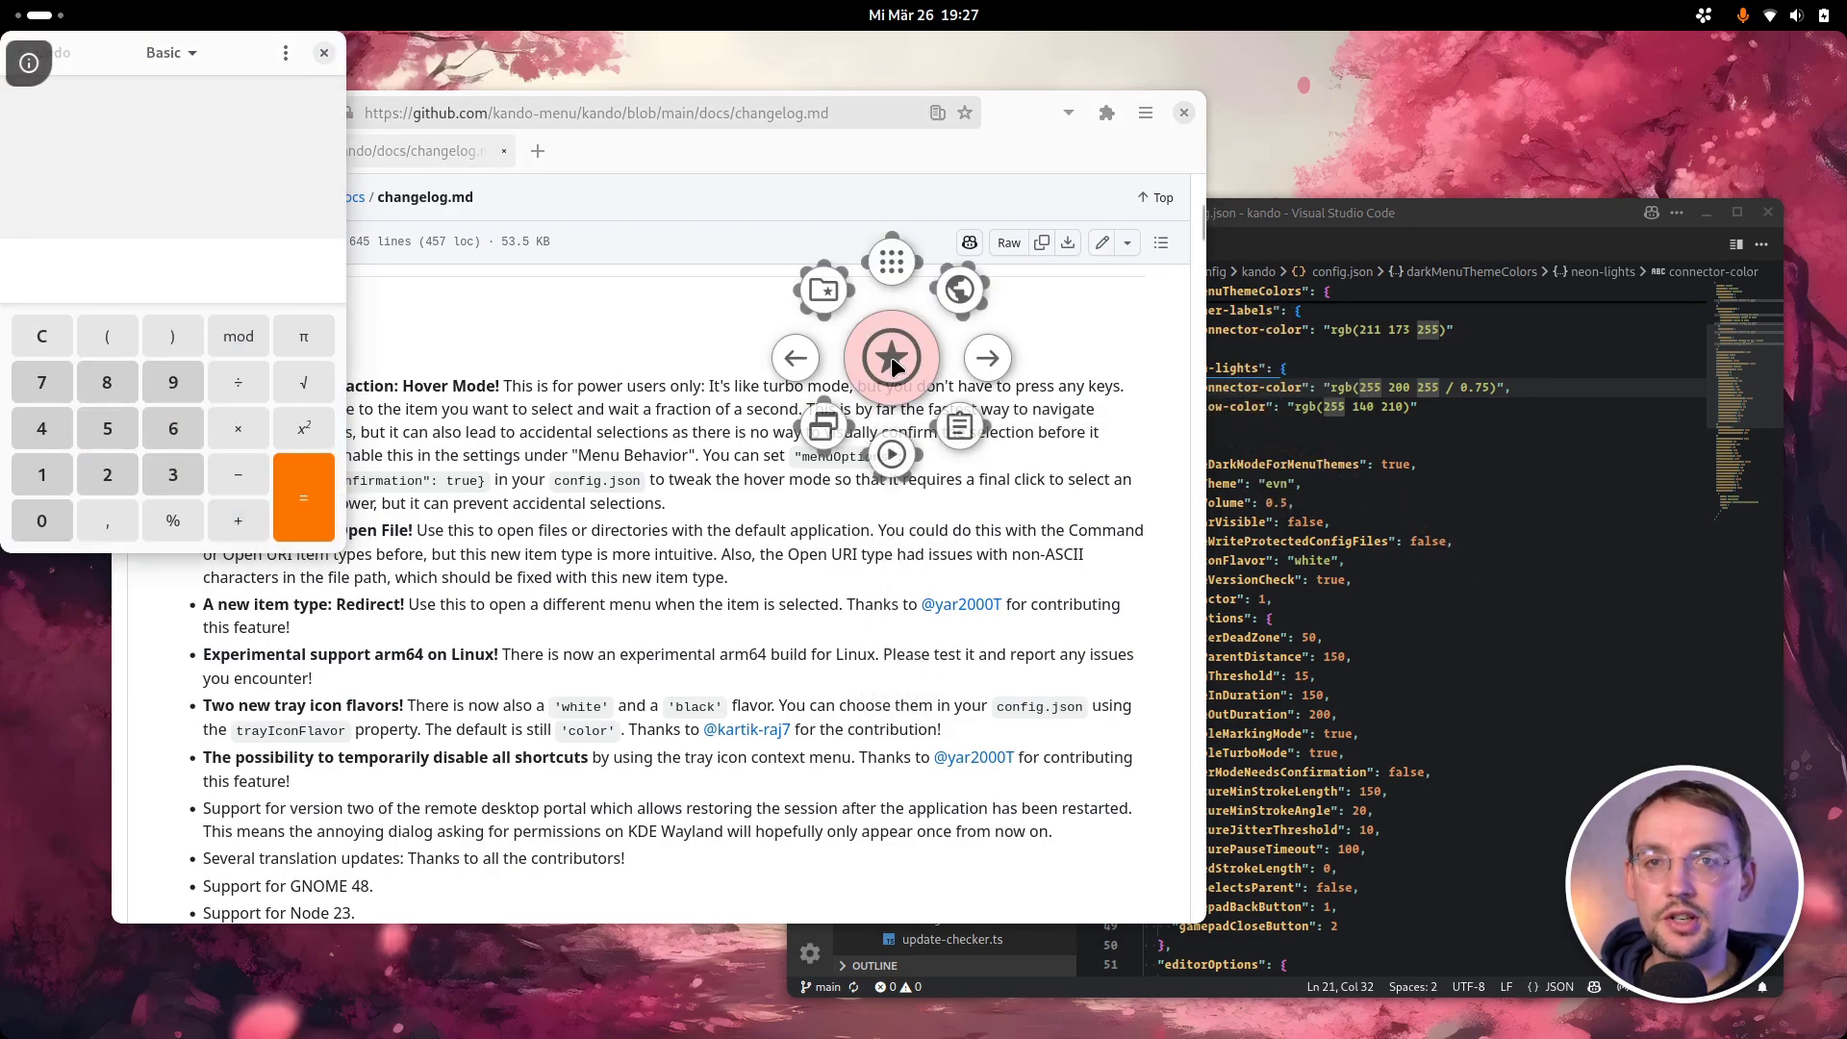
mouse_move(893, 456)
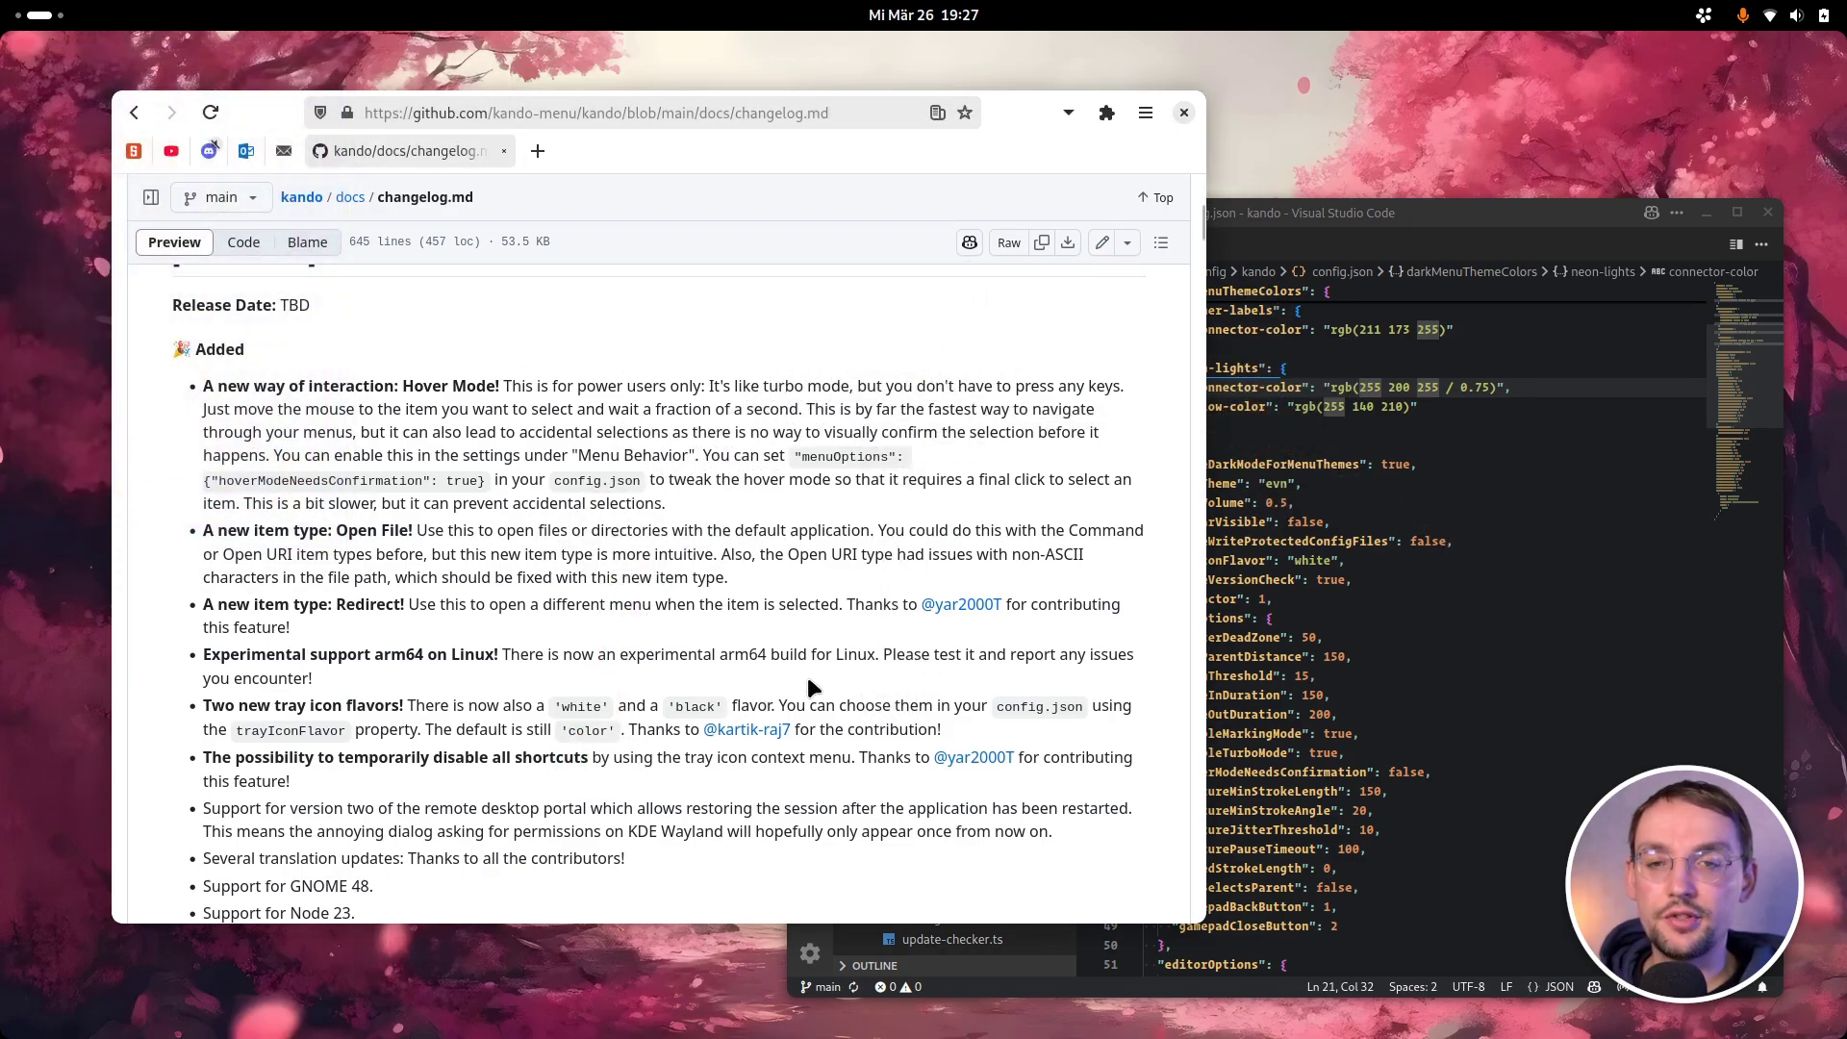
- Use hover-selected pie menu items to clear all windows and reveal the empty desktop
key(ctrl+space)
mouse_move(821, 346)
mouse_move(1116, 322)
mouse_move(1350, 655)
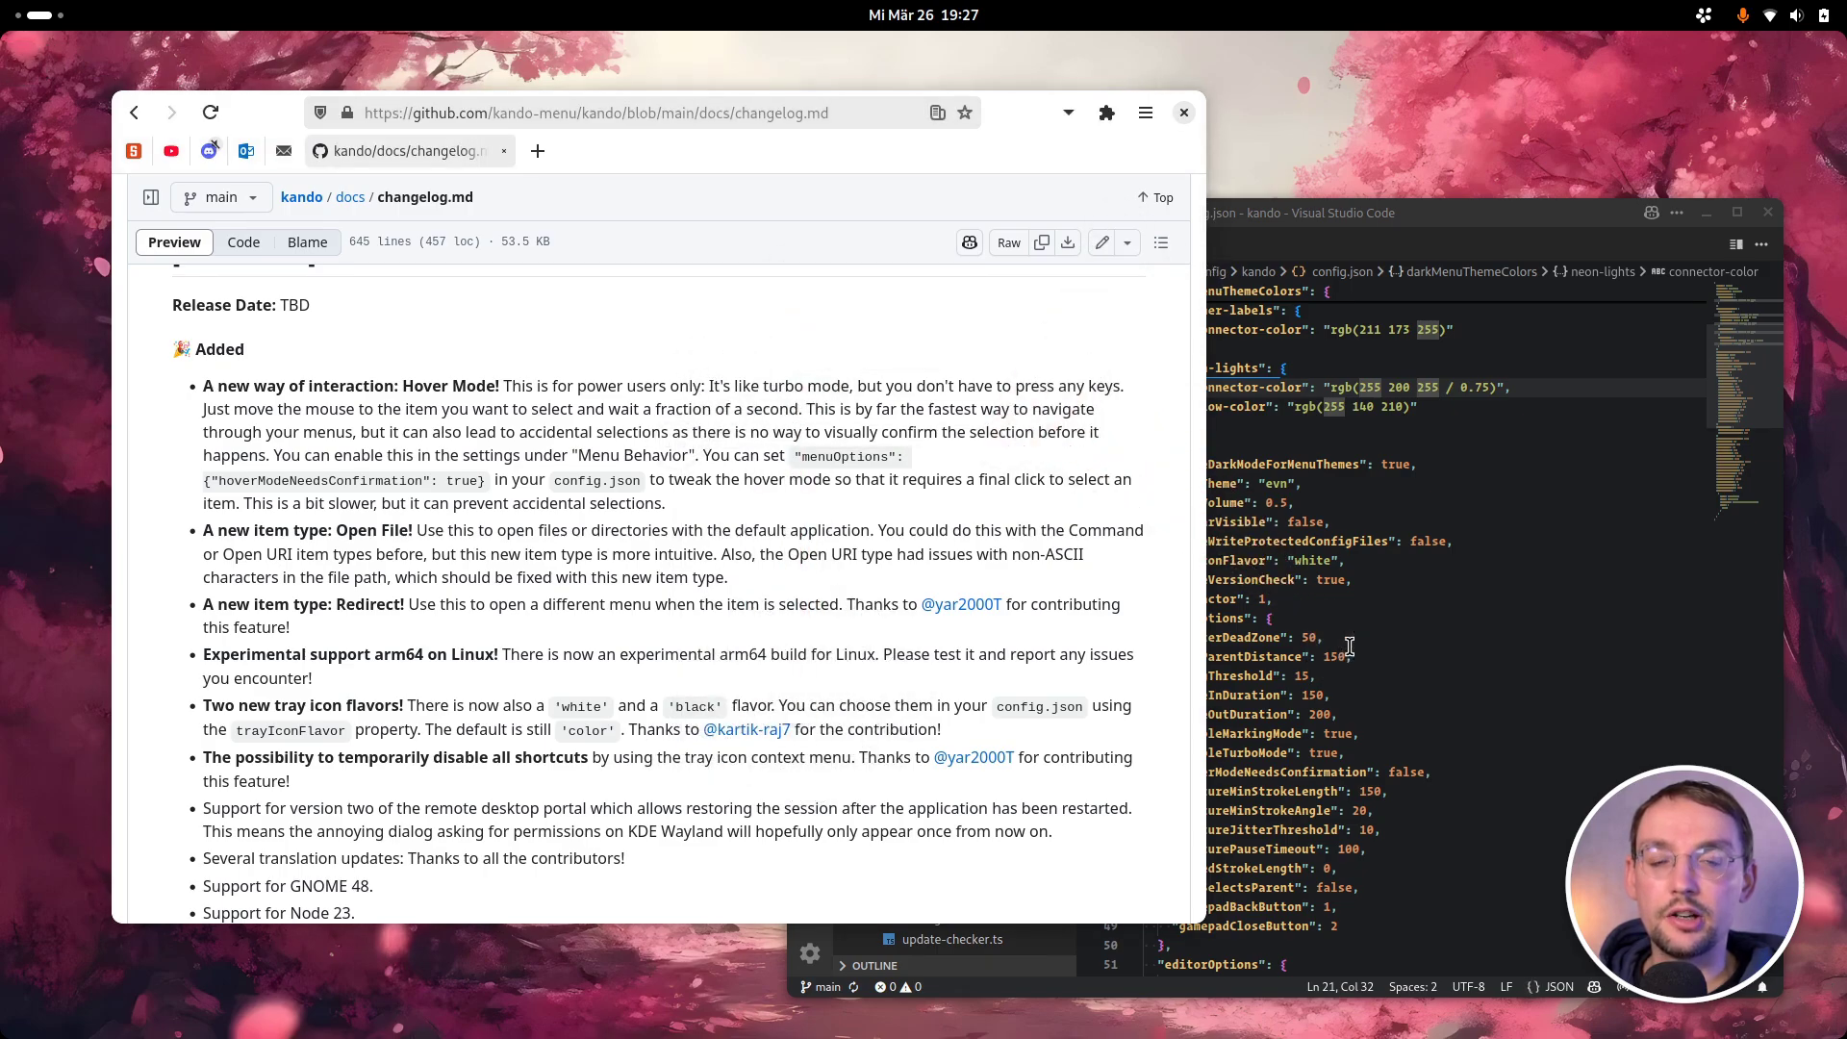
key(ctrl+space)
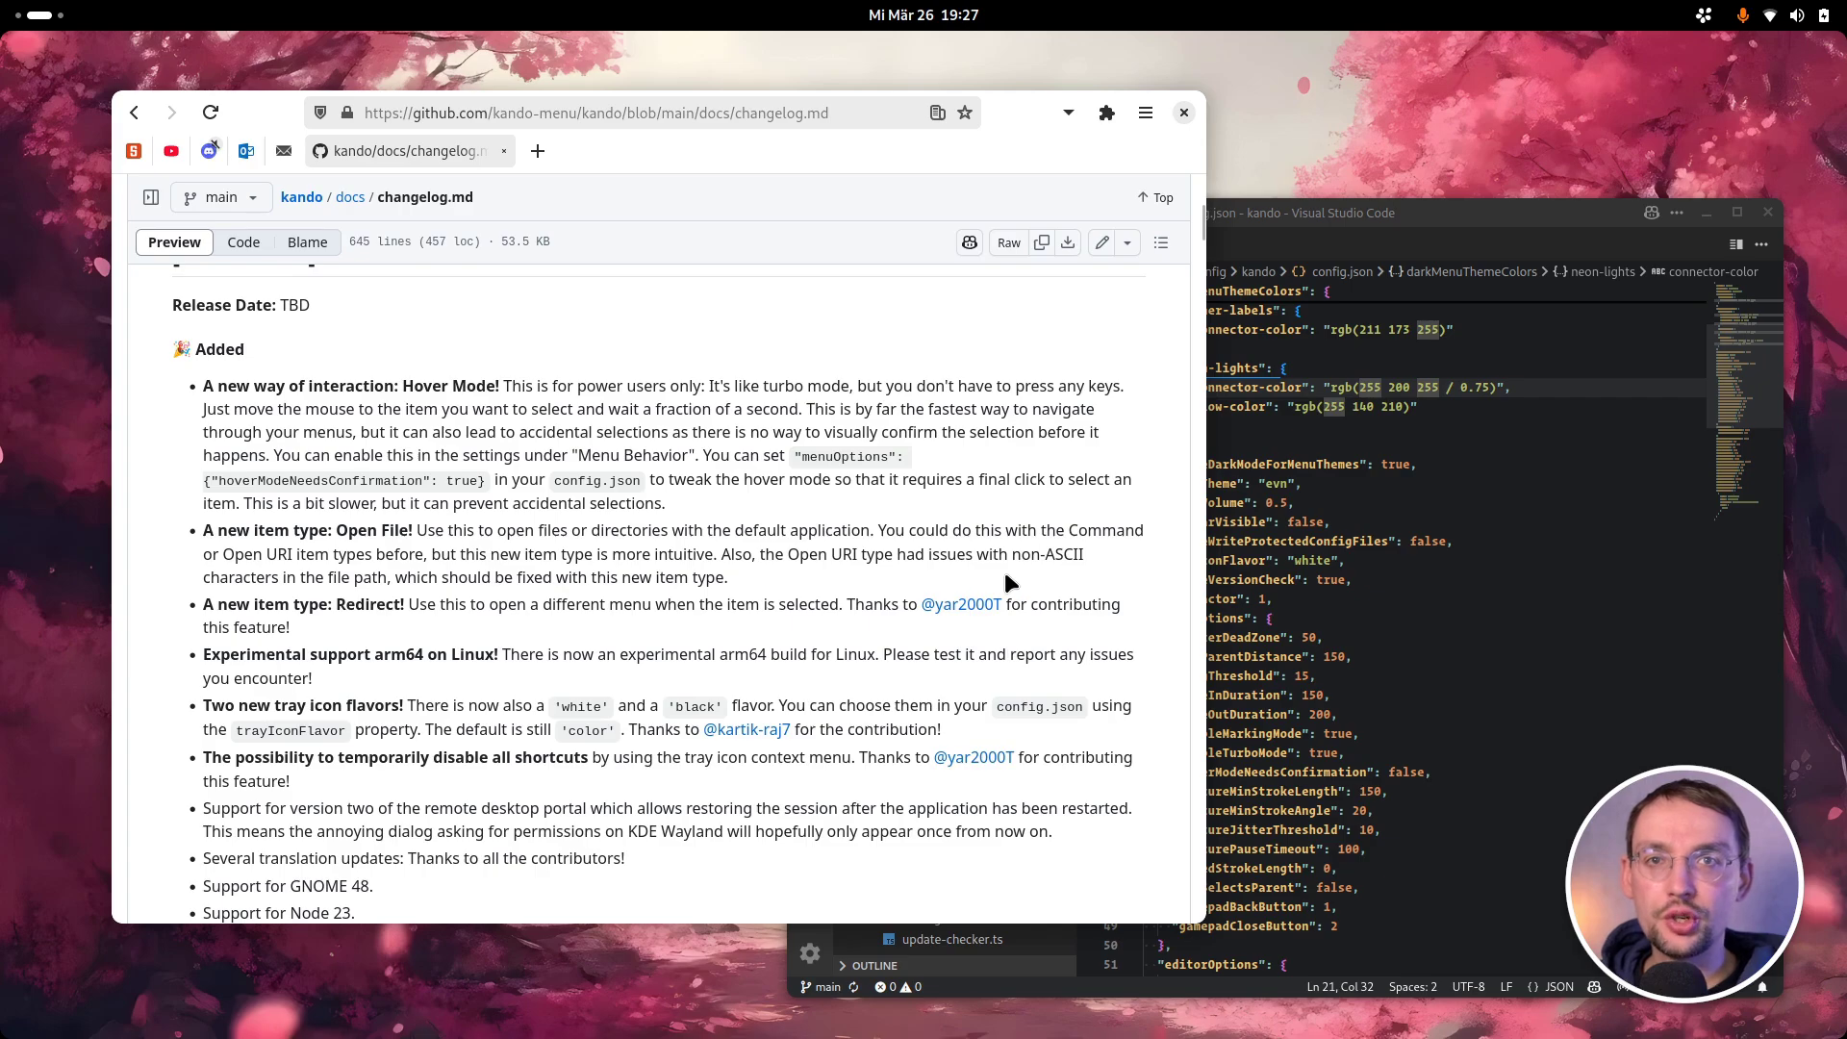
key(ctrl+space)
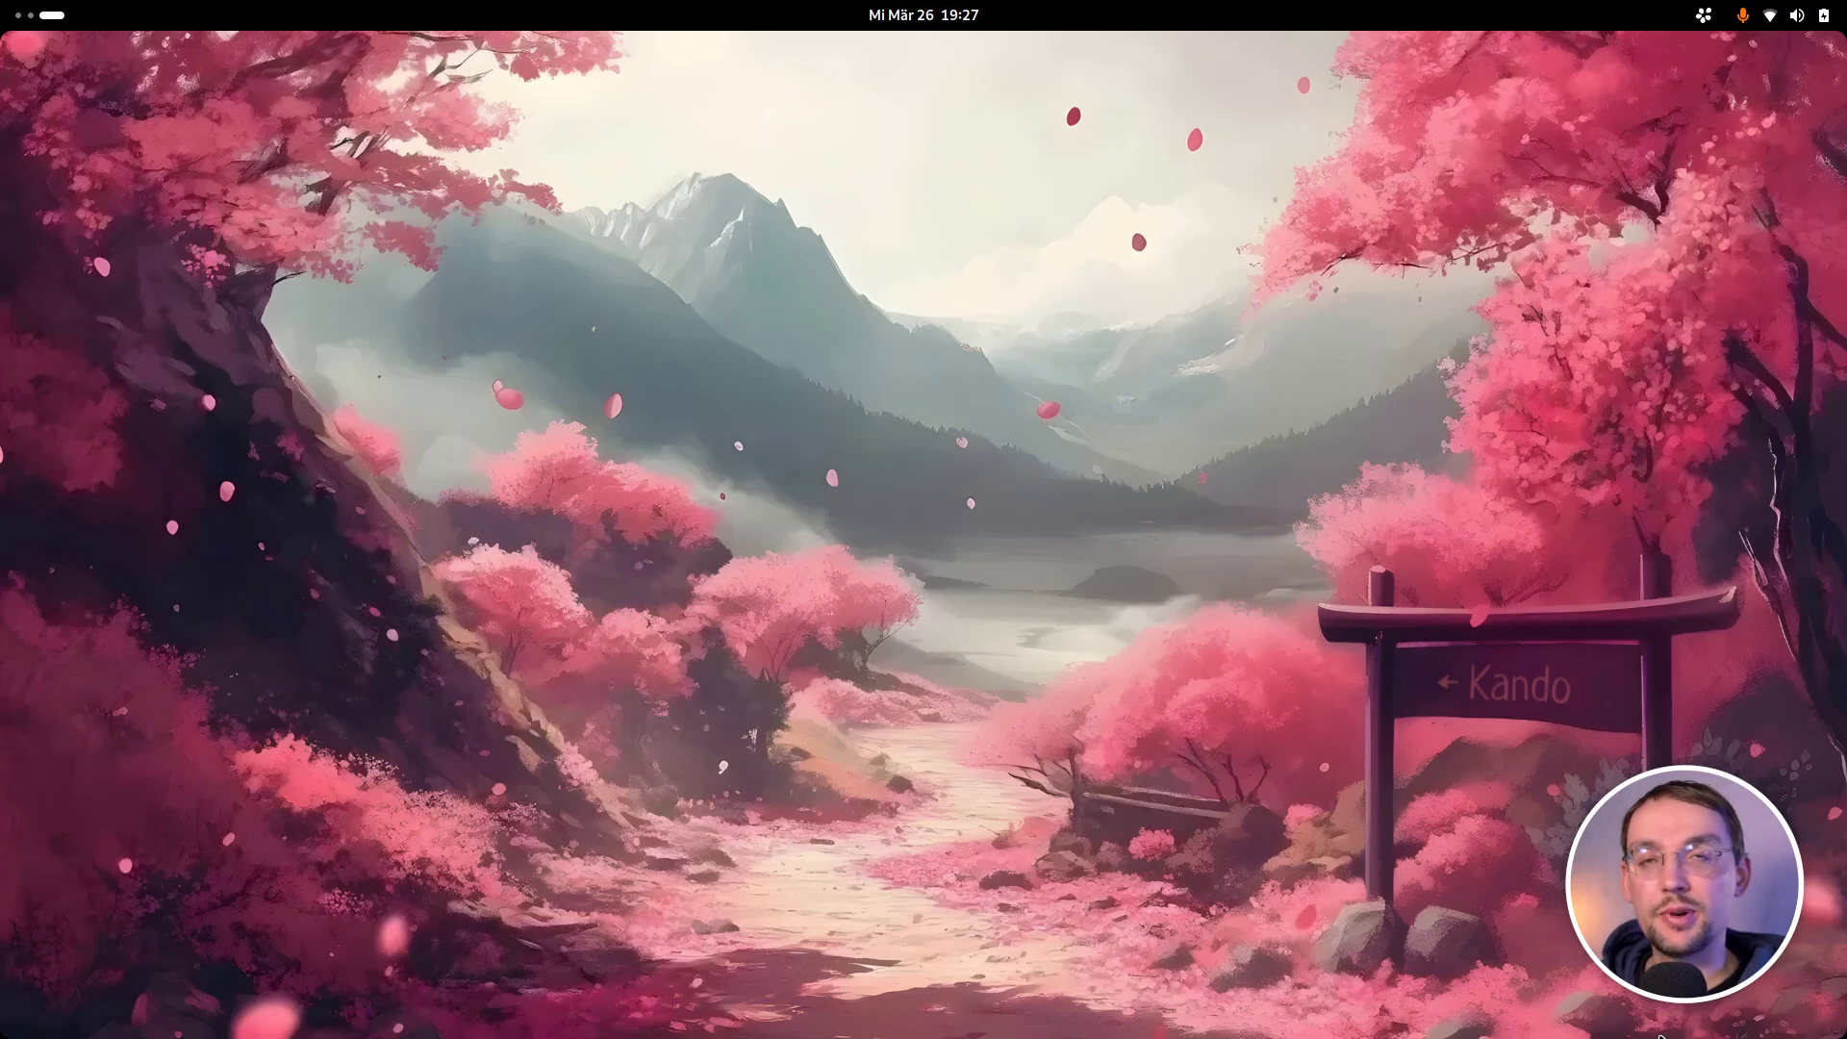
- Turn Hover Mode off in the Example Menu's behavior options and close the settings editor
click(1703, 15)
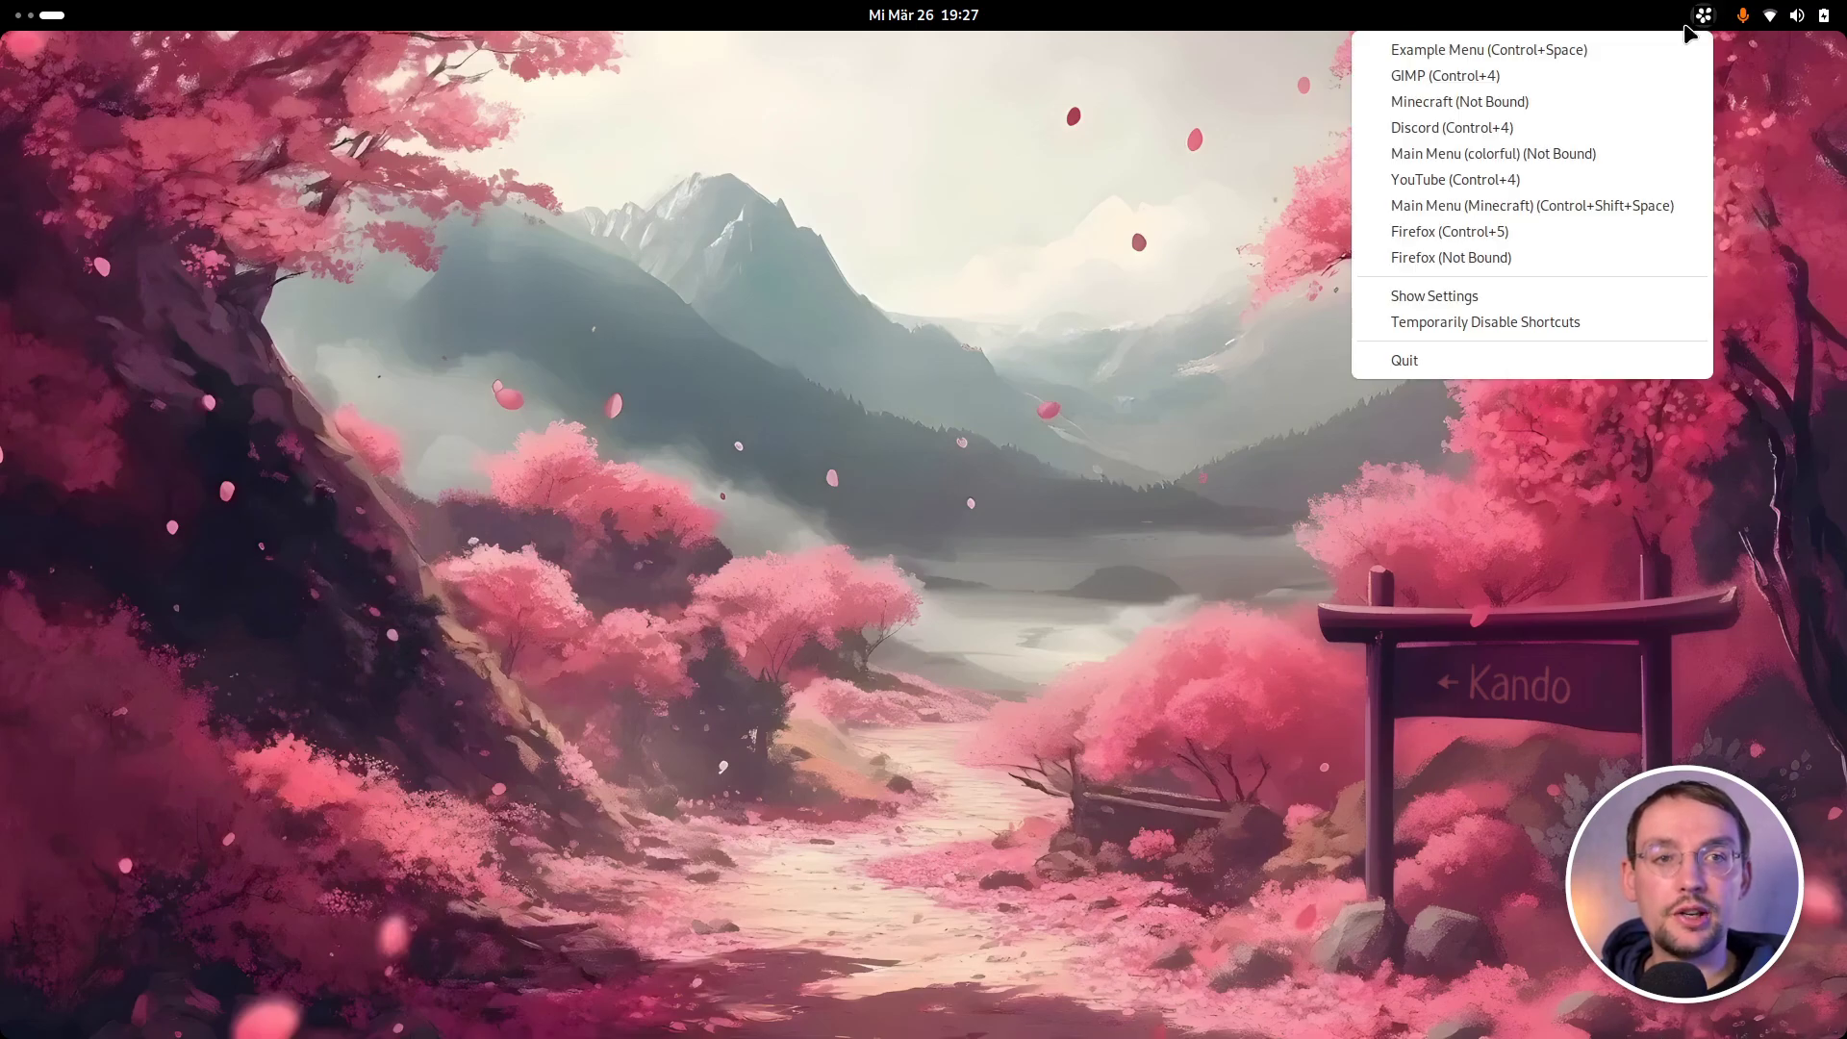
click(1435, 296)
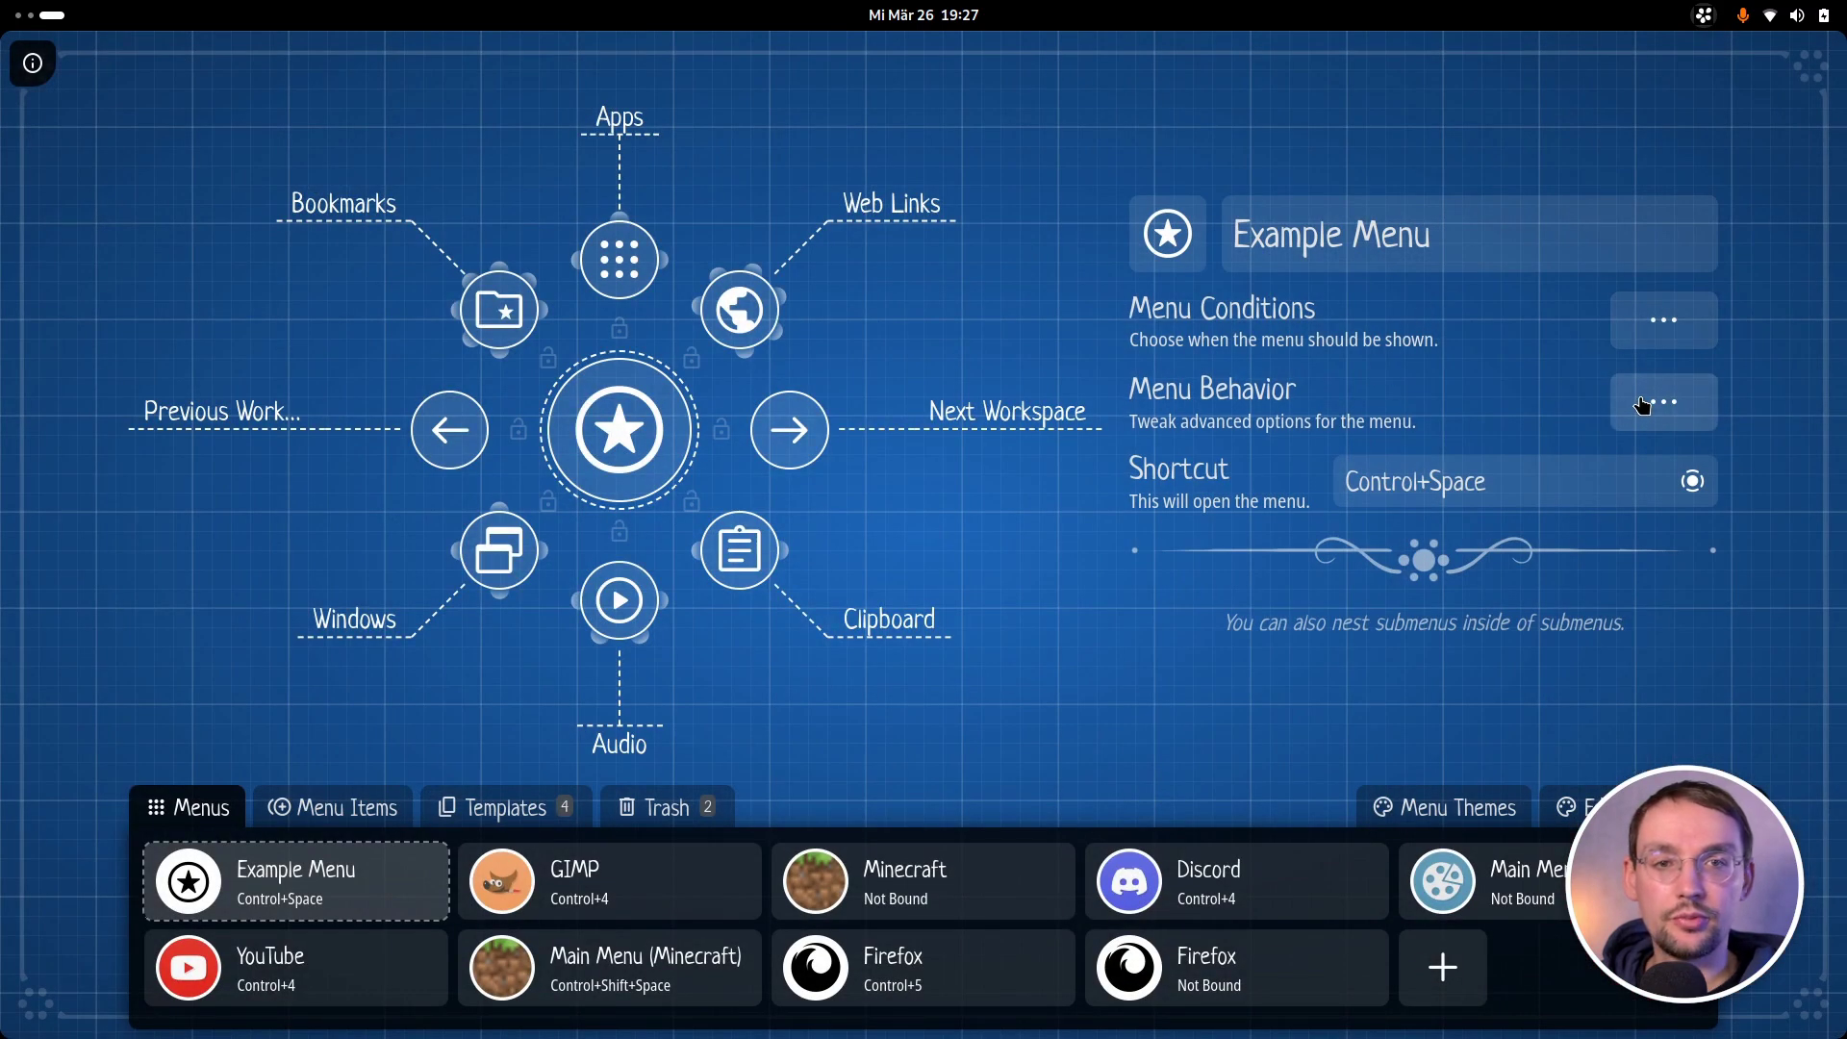
click(1641, 404)
click(1690, 565)
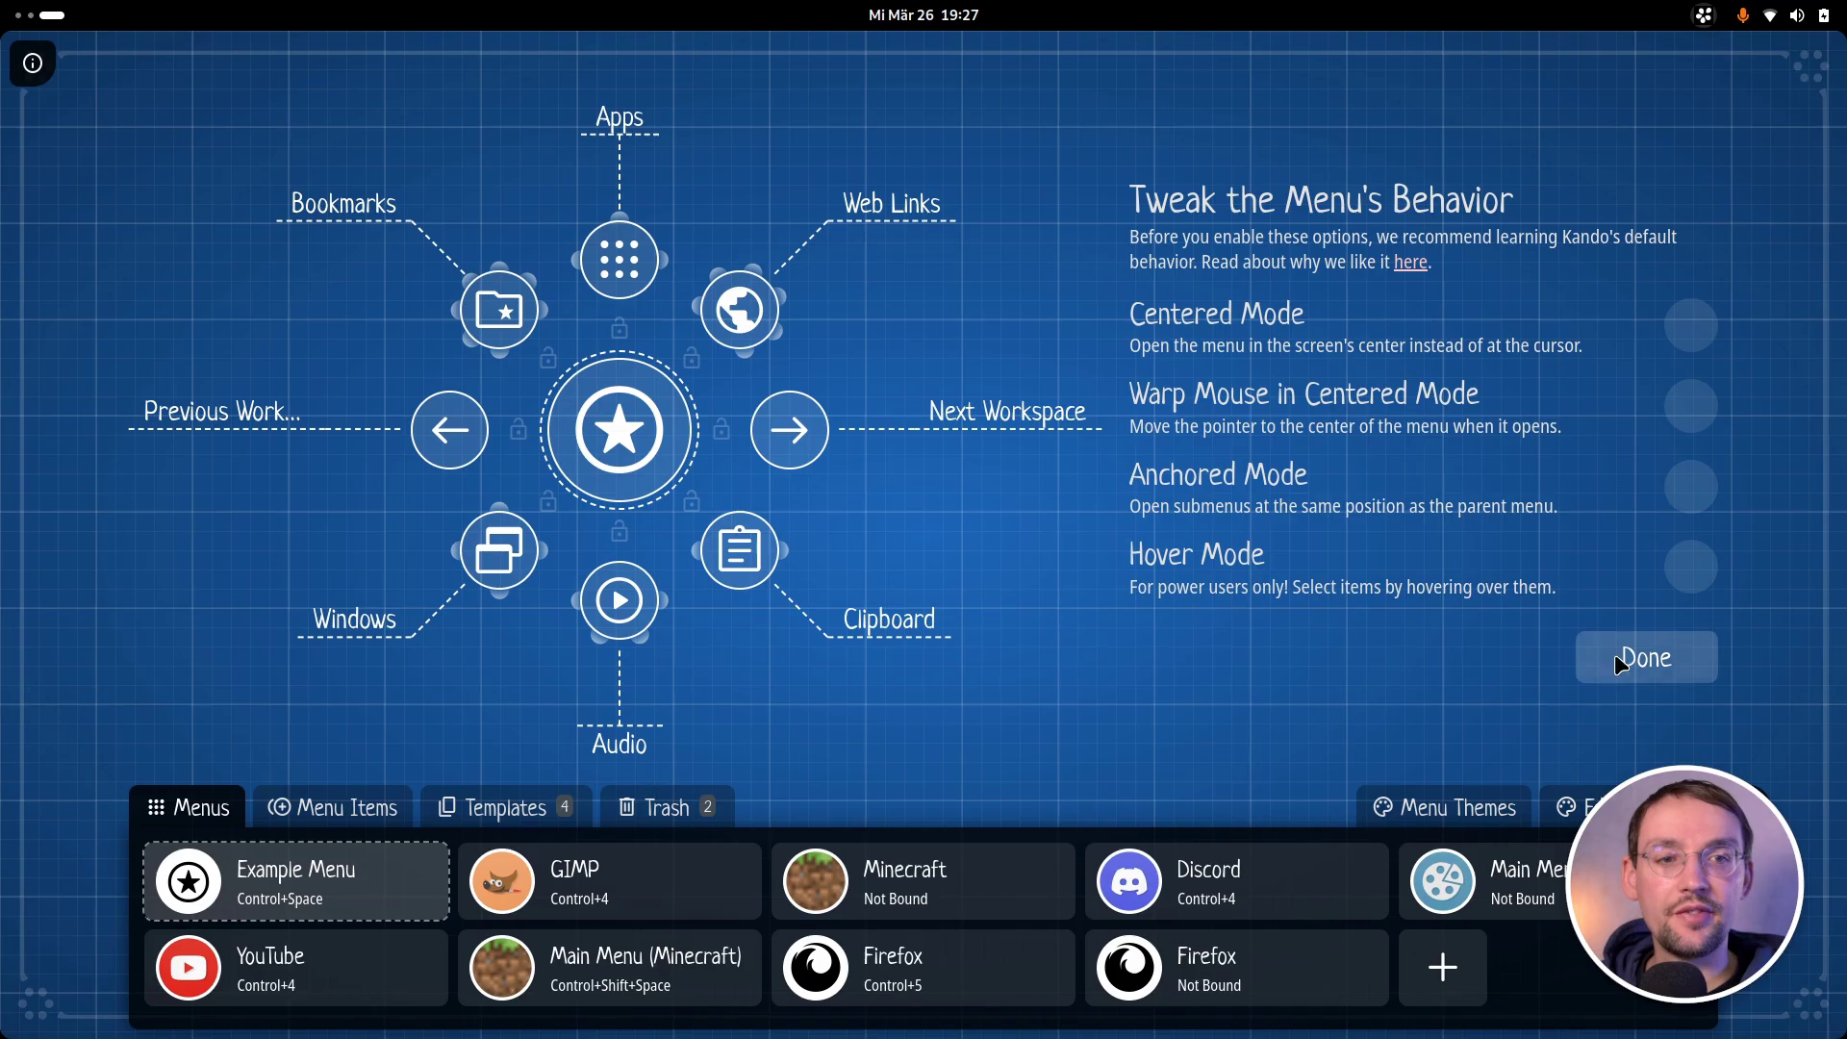
click(1616, 654)
key(Escape)
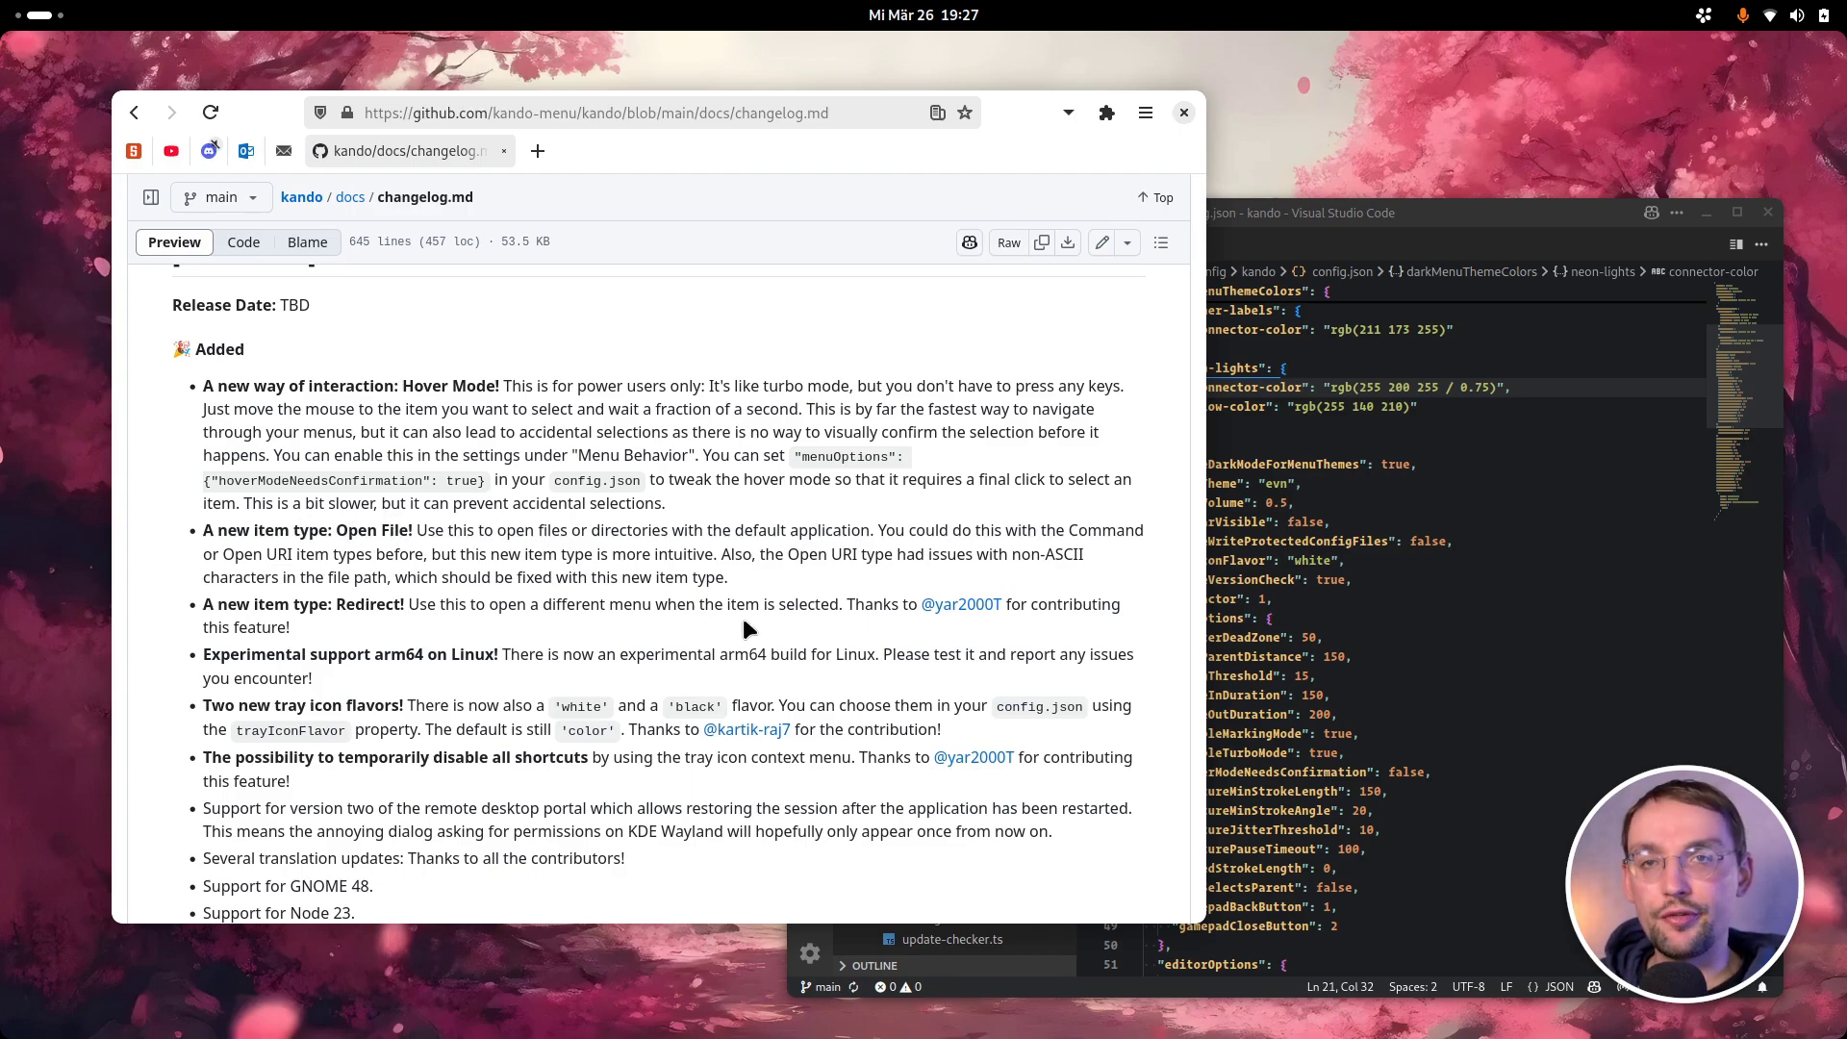
- Open the Home folder in Files through the pie menu's Bookmarks > Home item
key(ctrl+space)
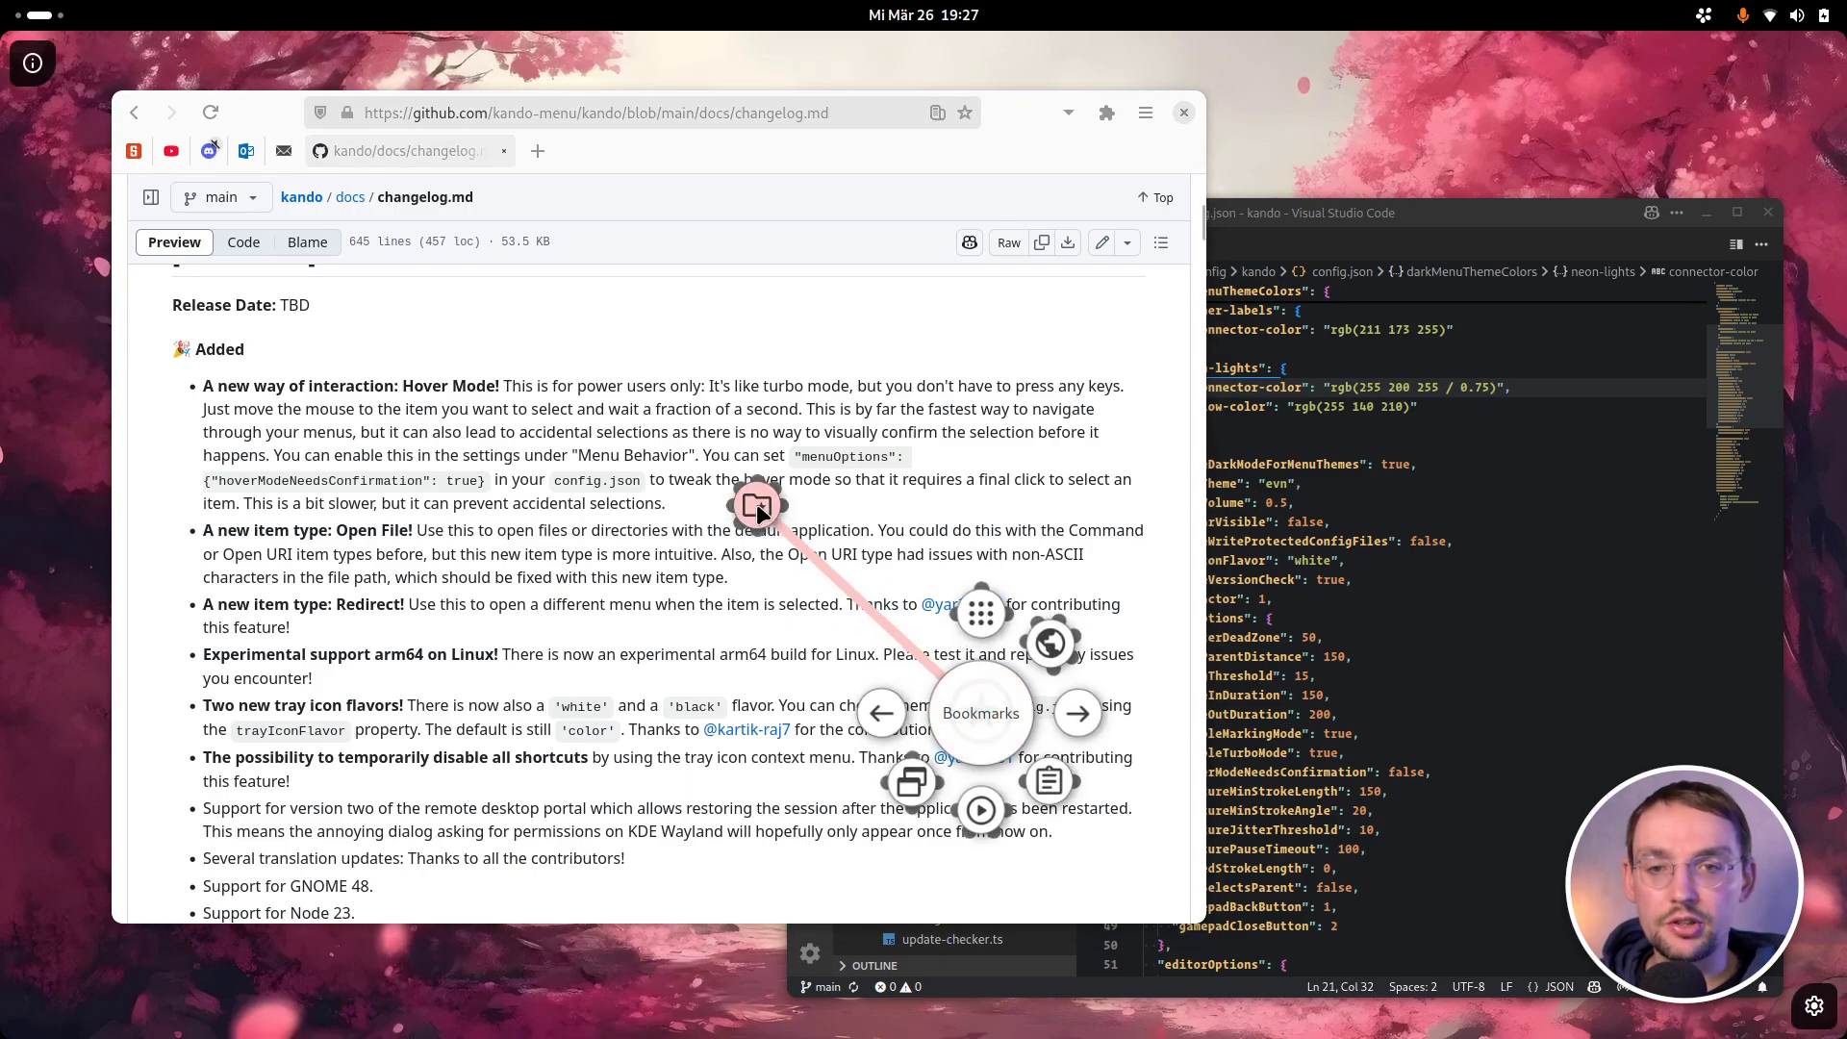
click(760, 515)
click(499, 468)
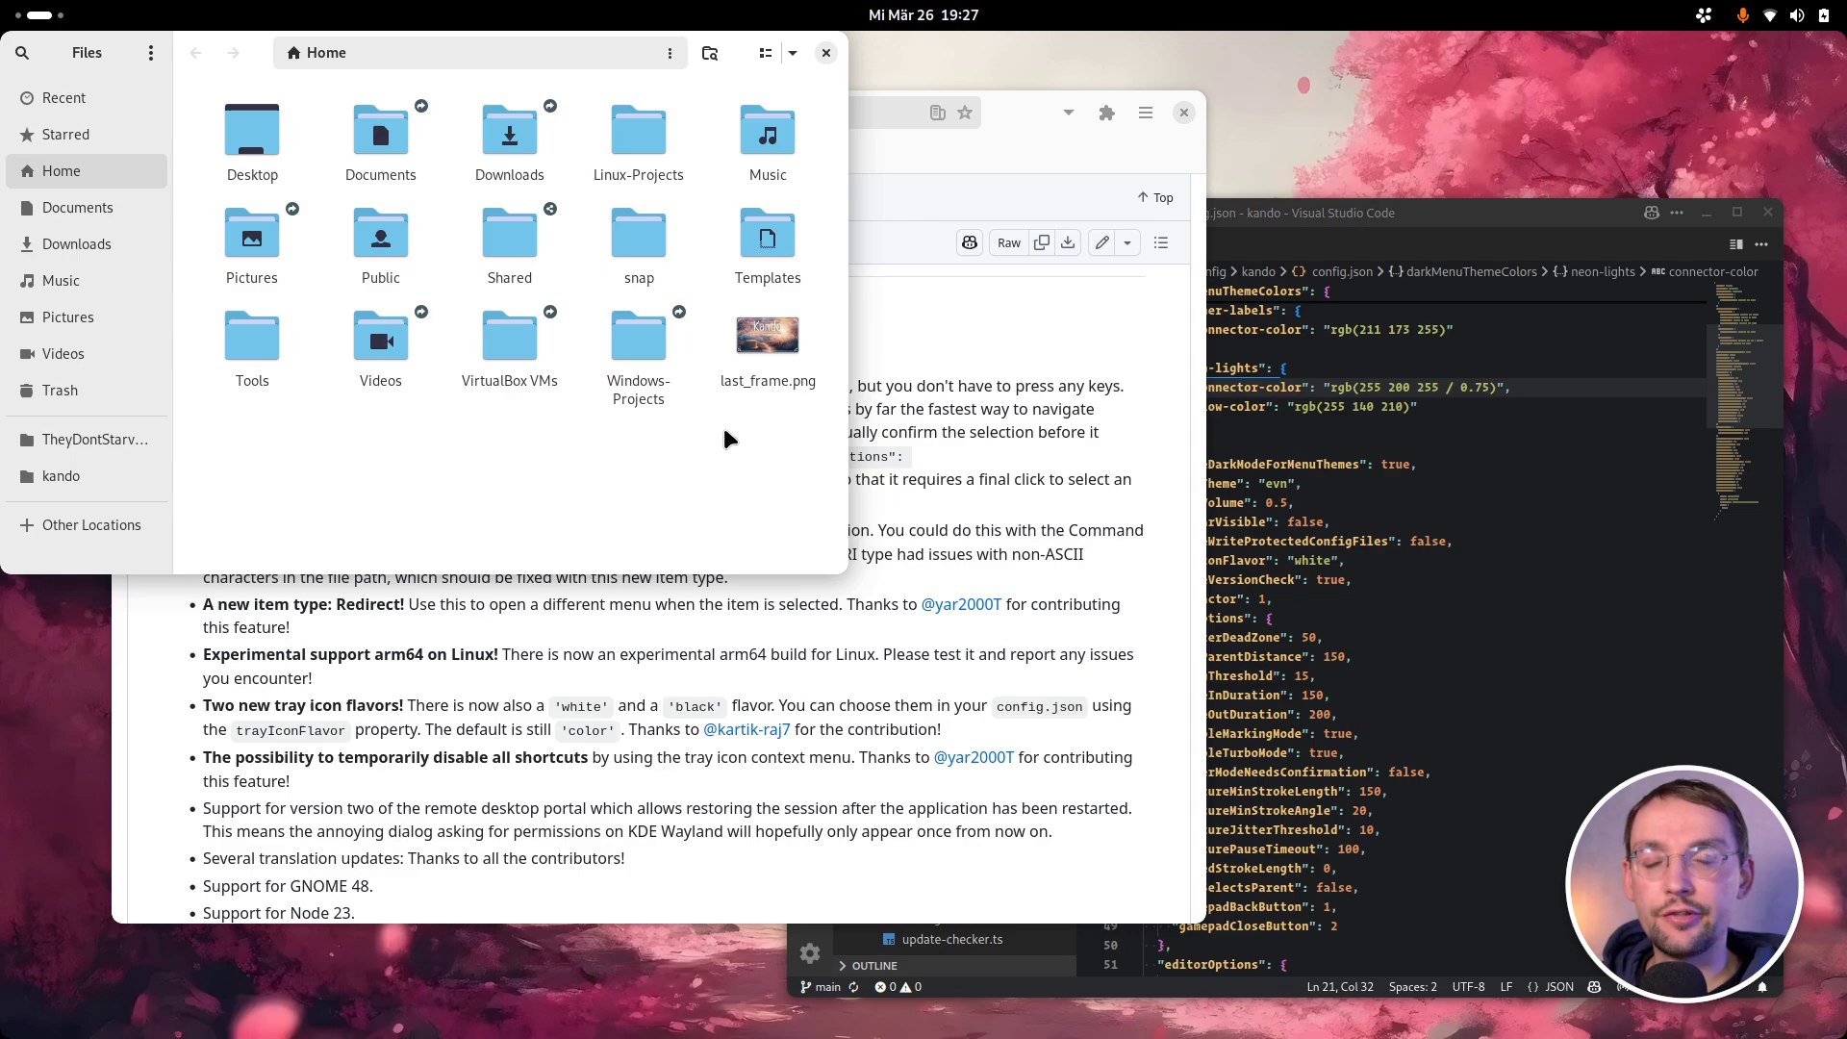
- Add an Open File item to Example Menu with the pasted path of last_frame.png
click(780, 356)
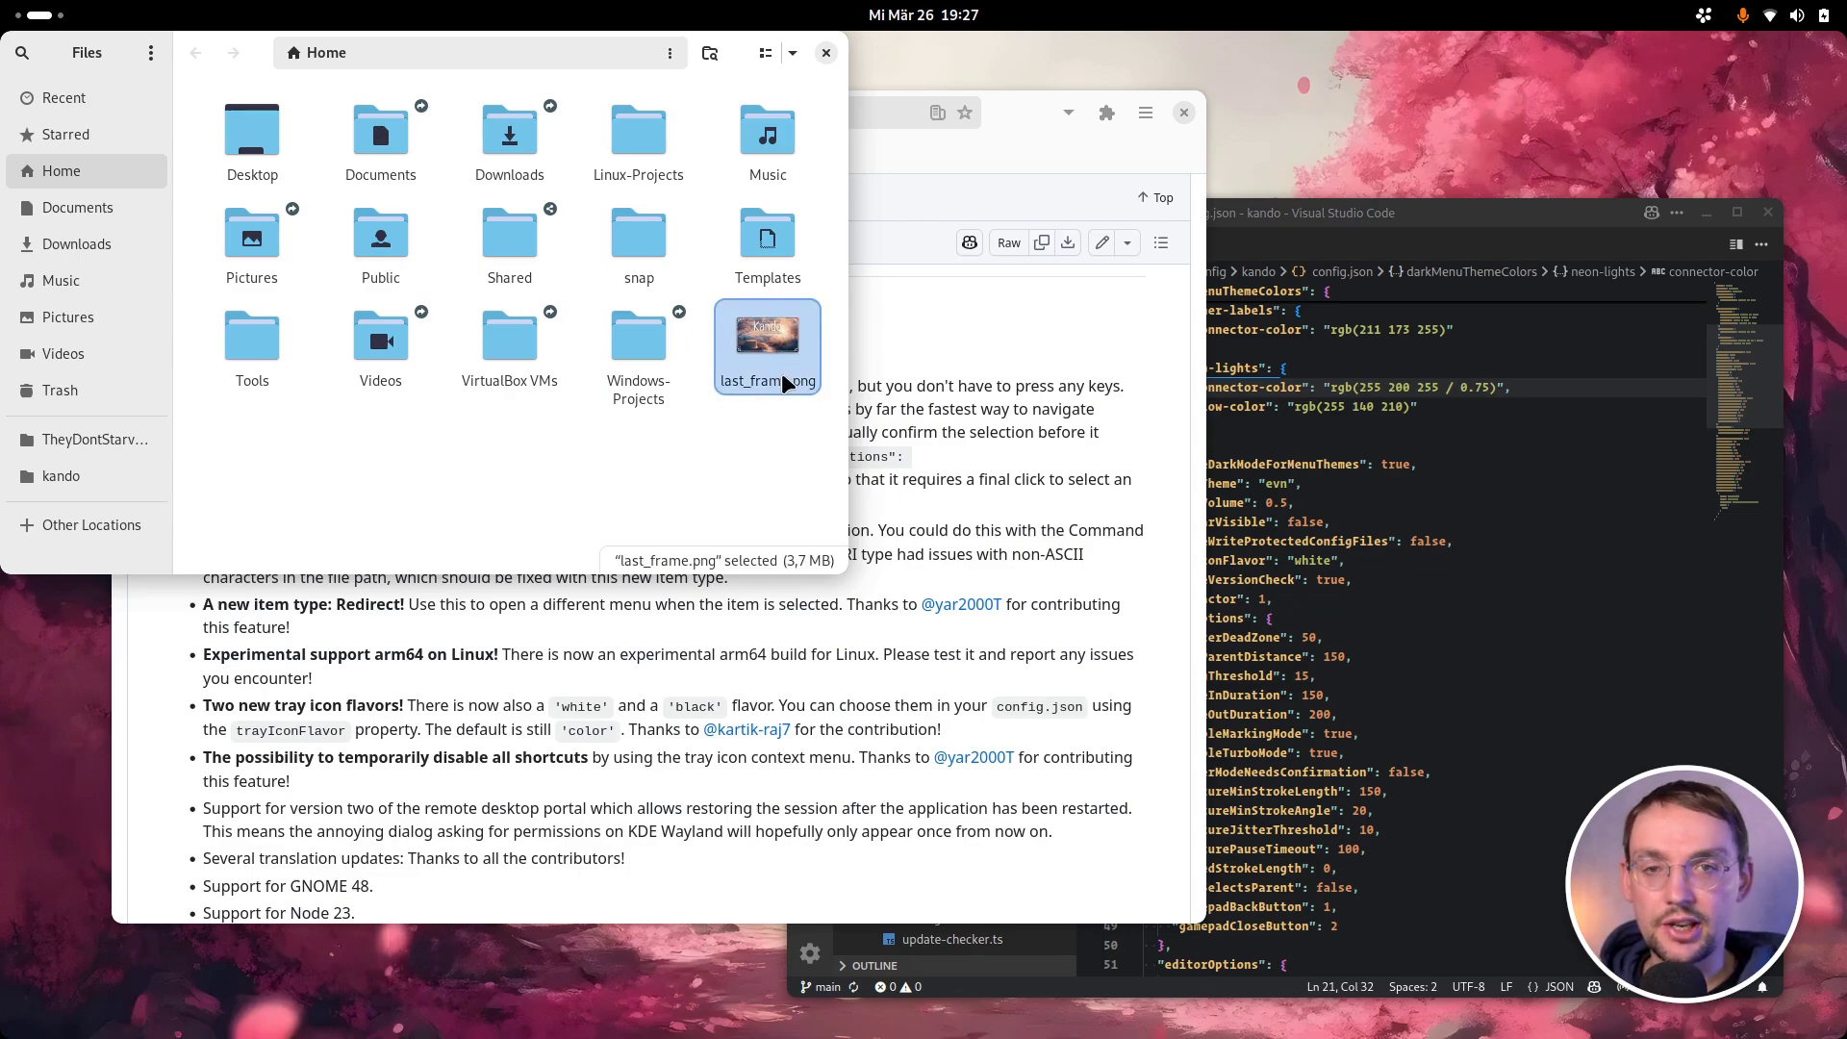
click(1703, 16)
click(1472, 296)
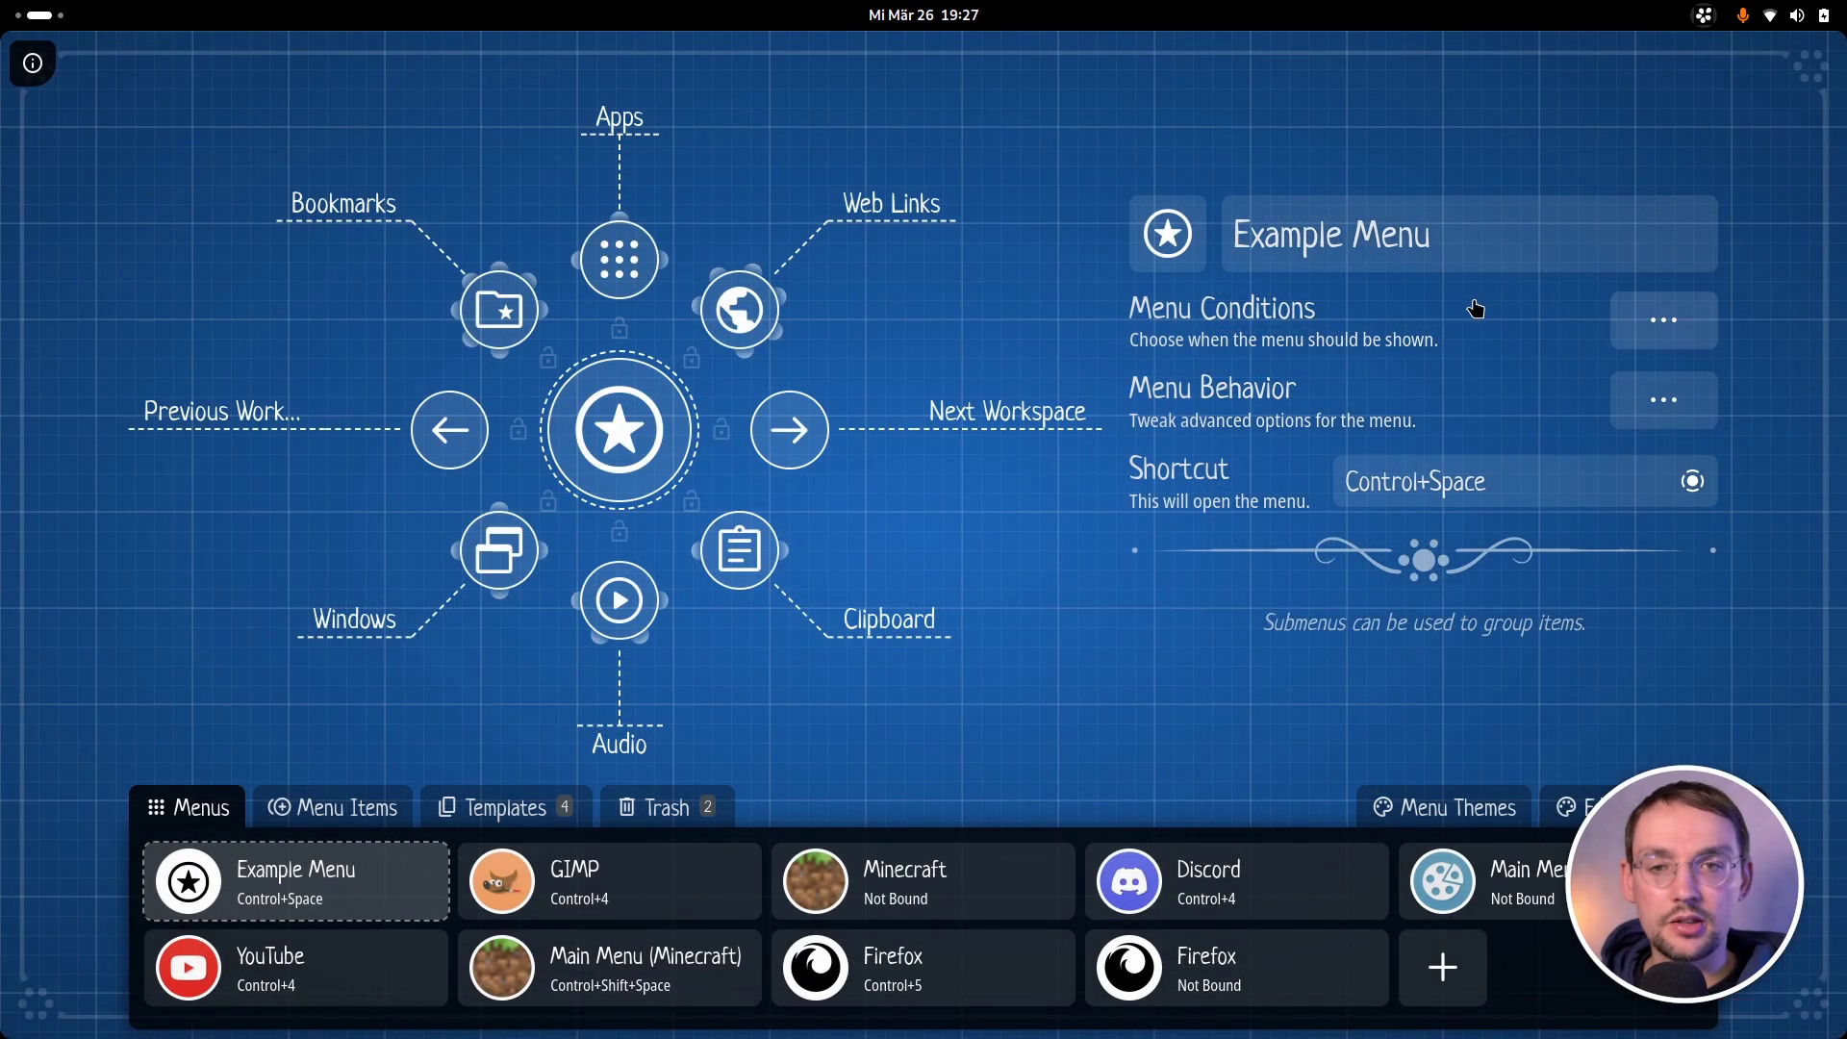
click(363, 808)
drag(801, 871, 682, 593)
click(1506, 402)
text(/home/simon/last_frame.png)
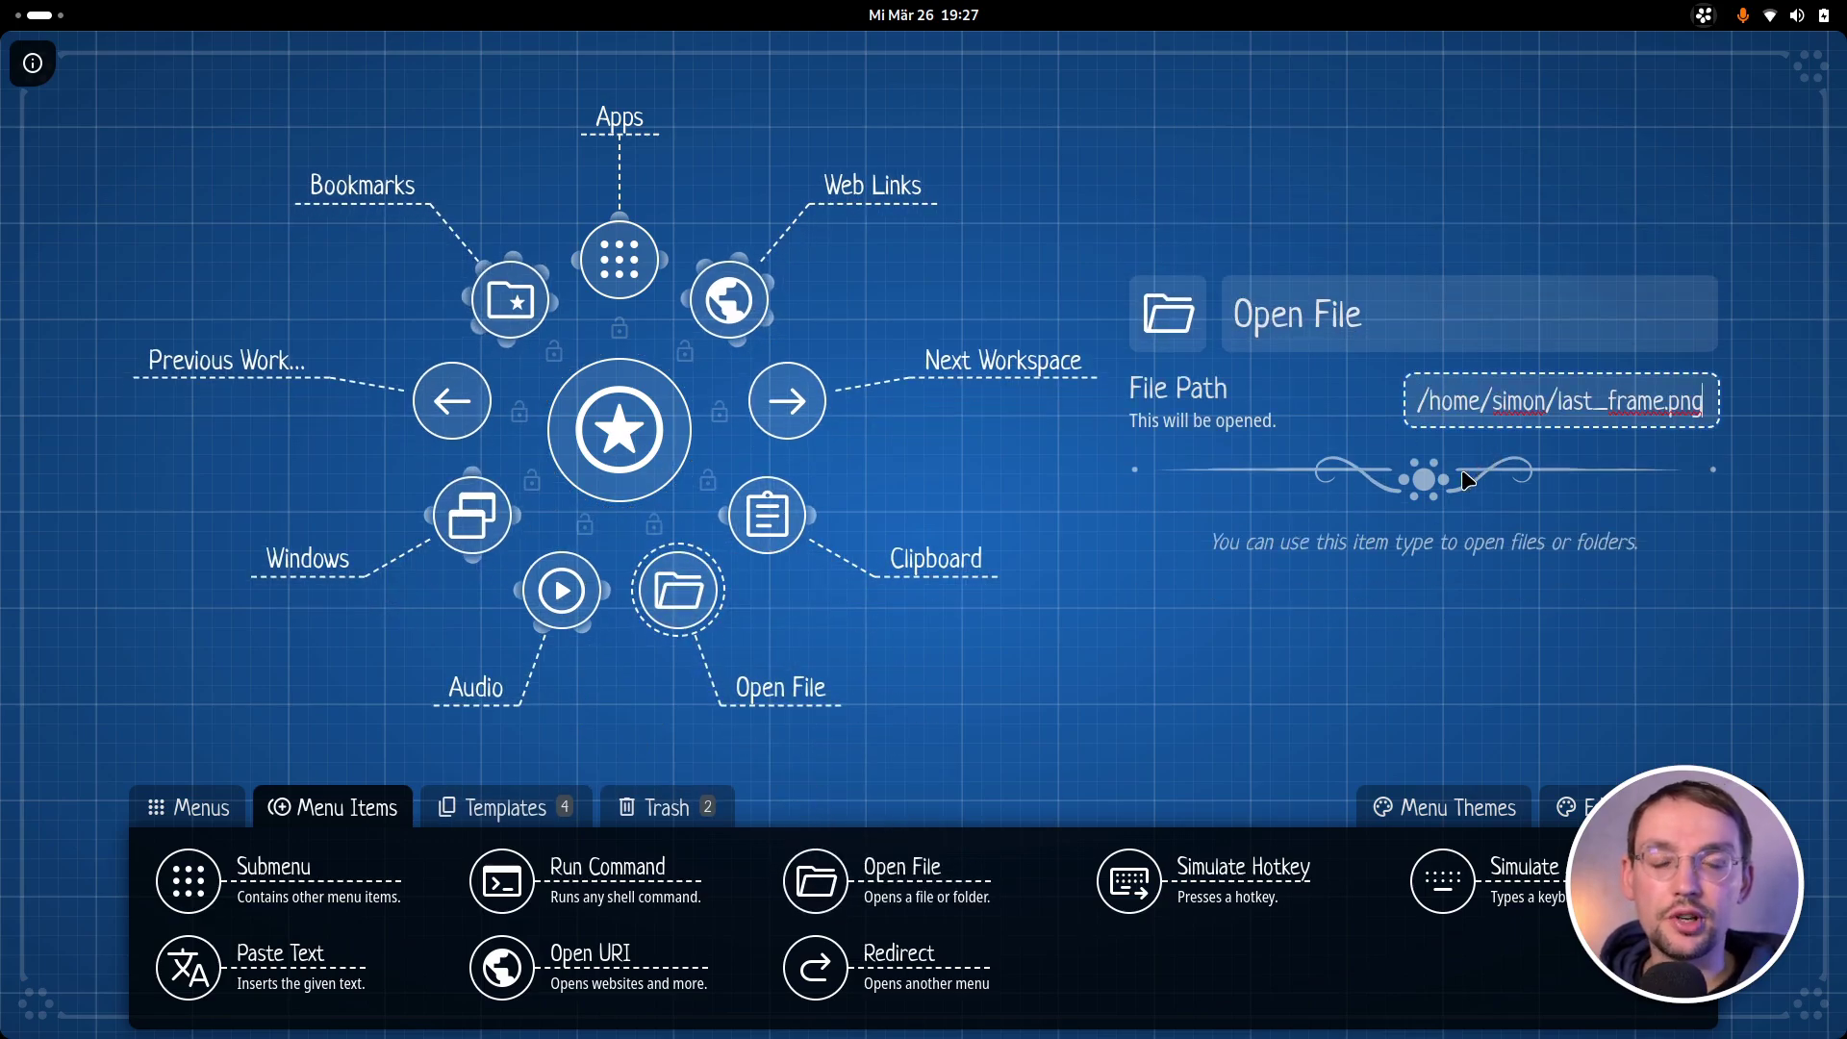
- Test the Open File item from the Example pie menu, then close the image viewer
key(Escape)
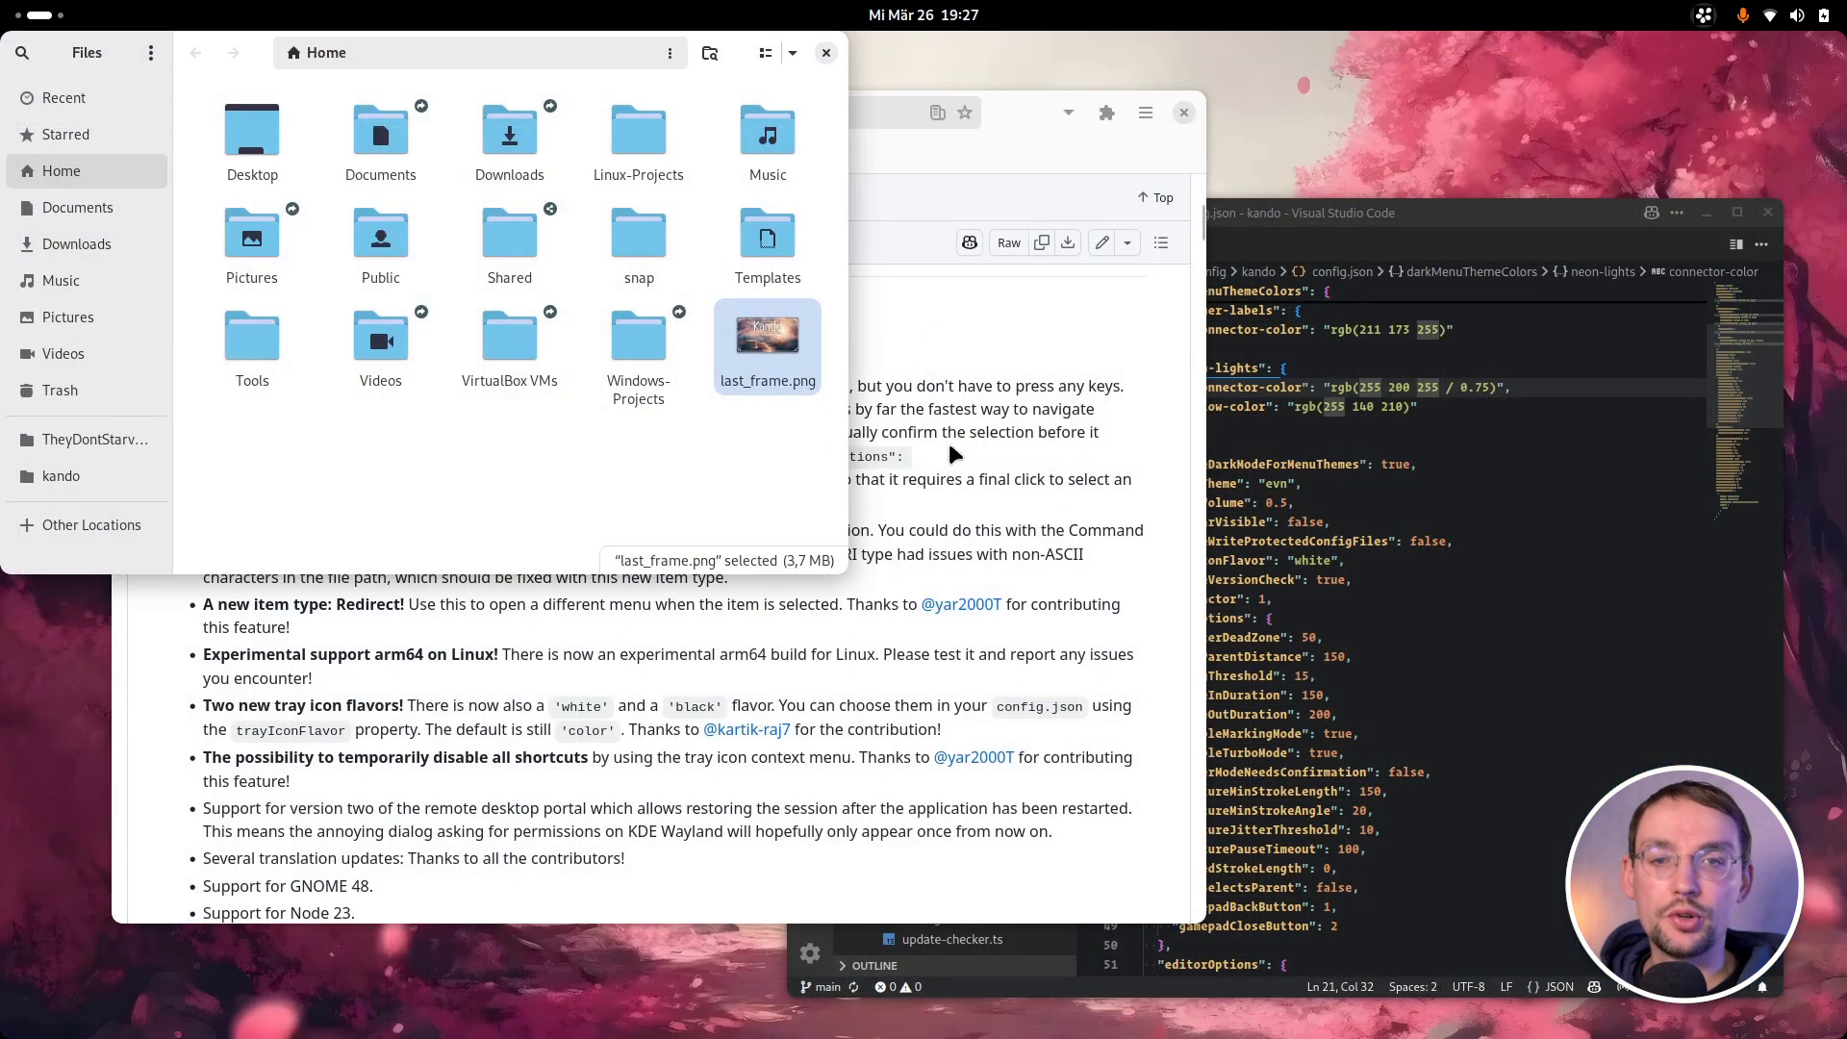
key(ctrl+space)
click(1034, 641)
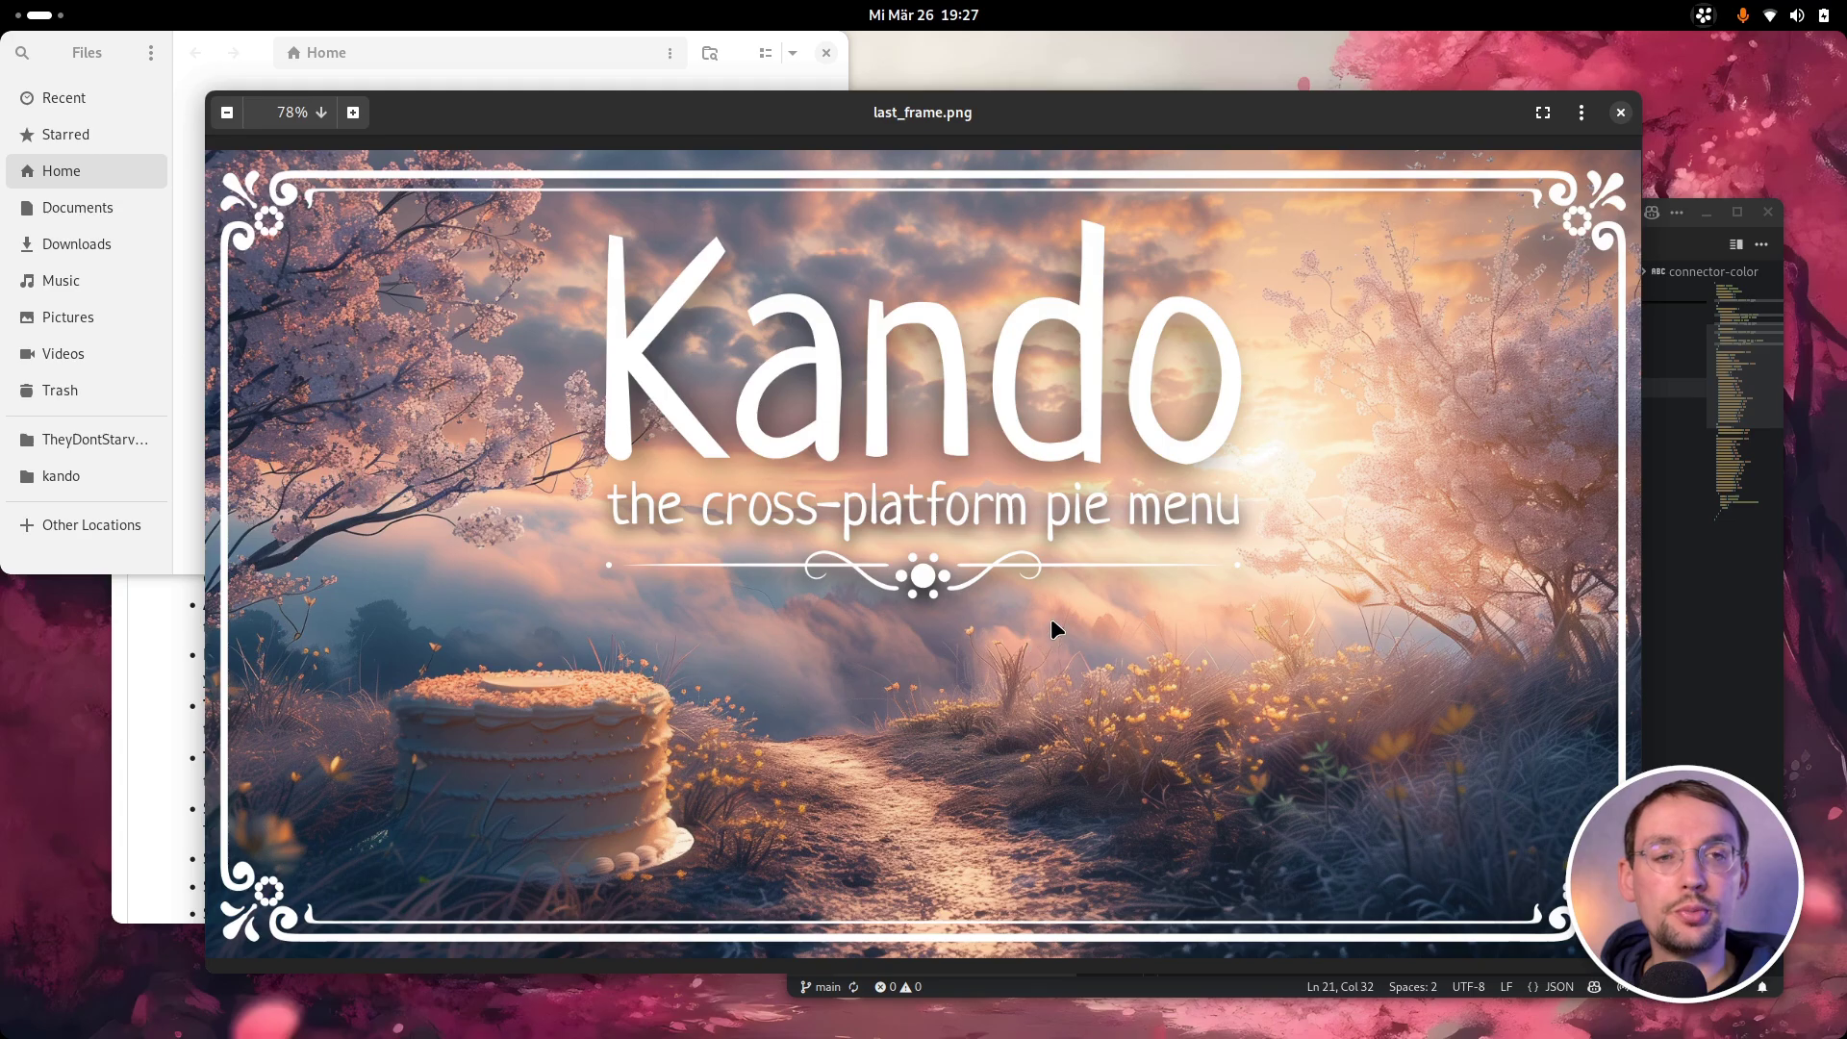
click(1620, 114)
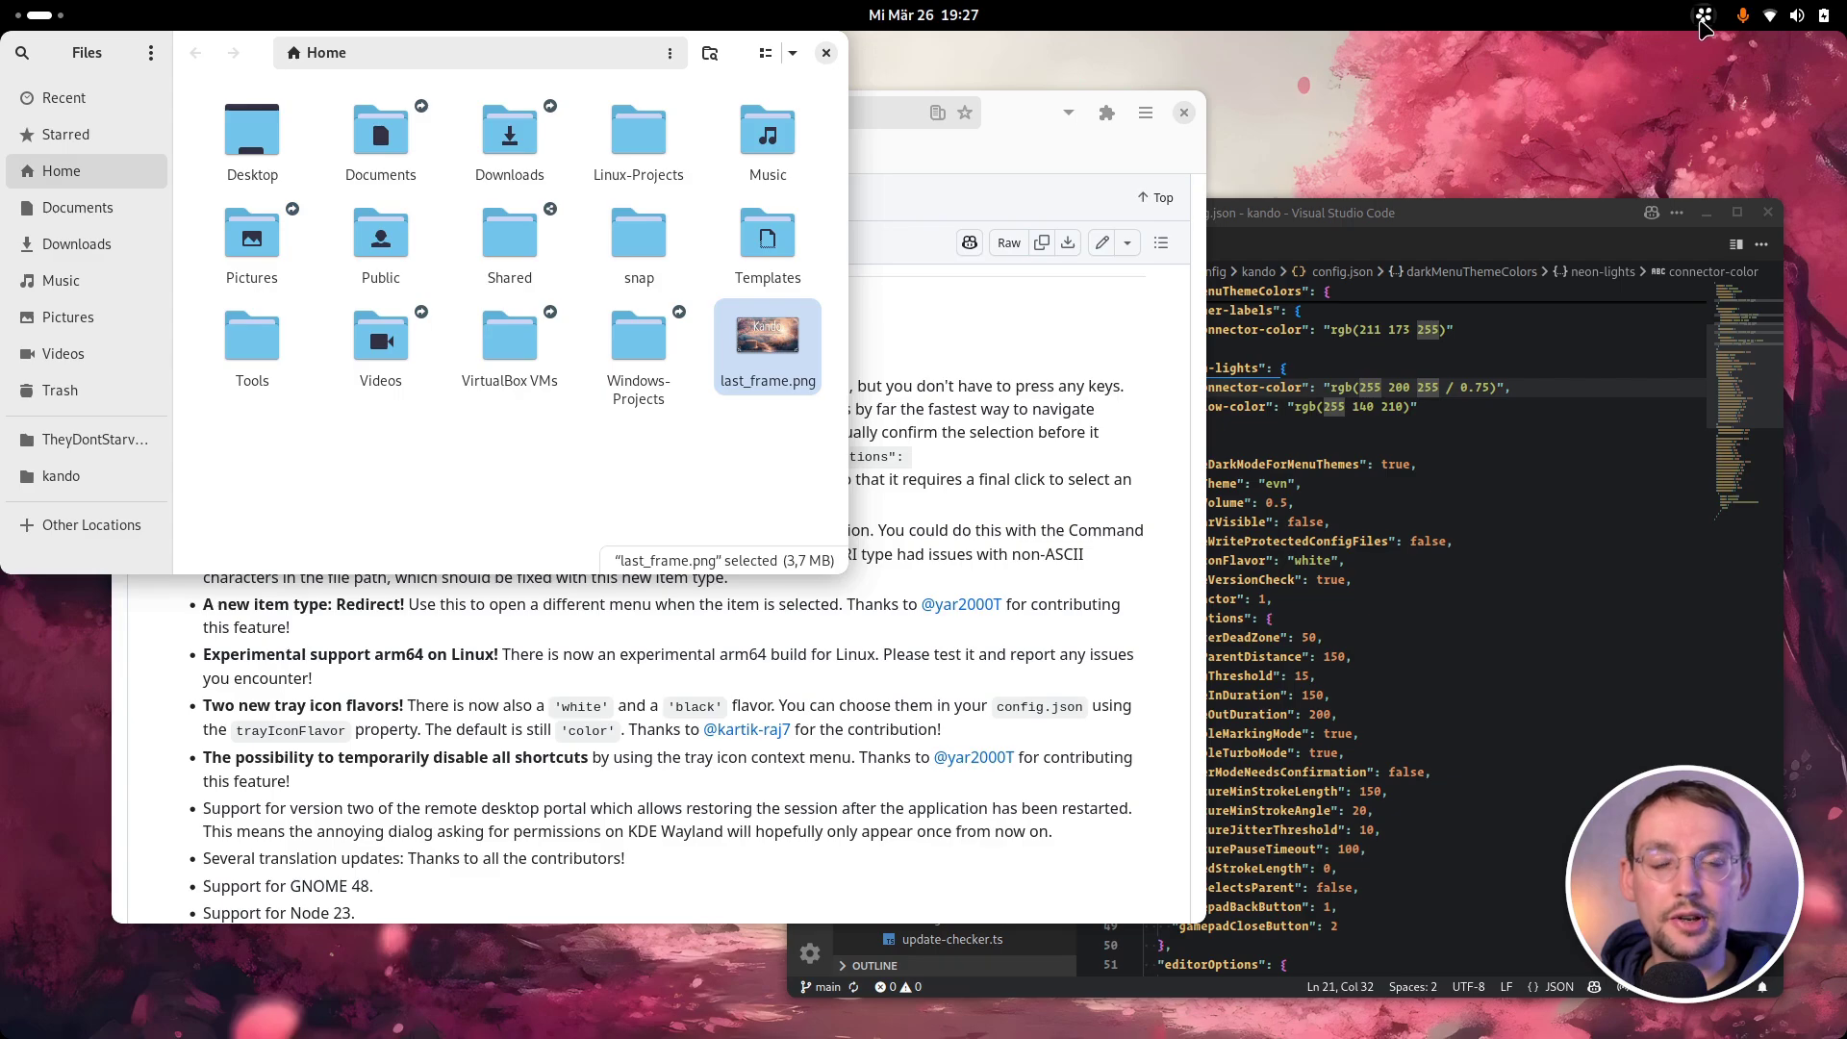
- Drag the Open File item into the trash in the settings editor
click(1704, 15)
click(1525, 296)
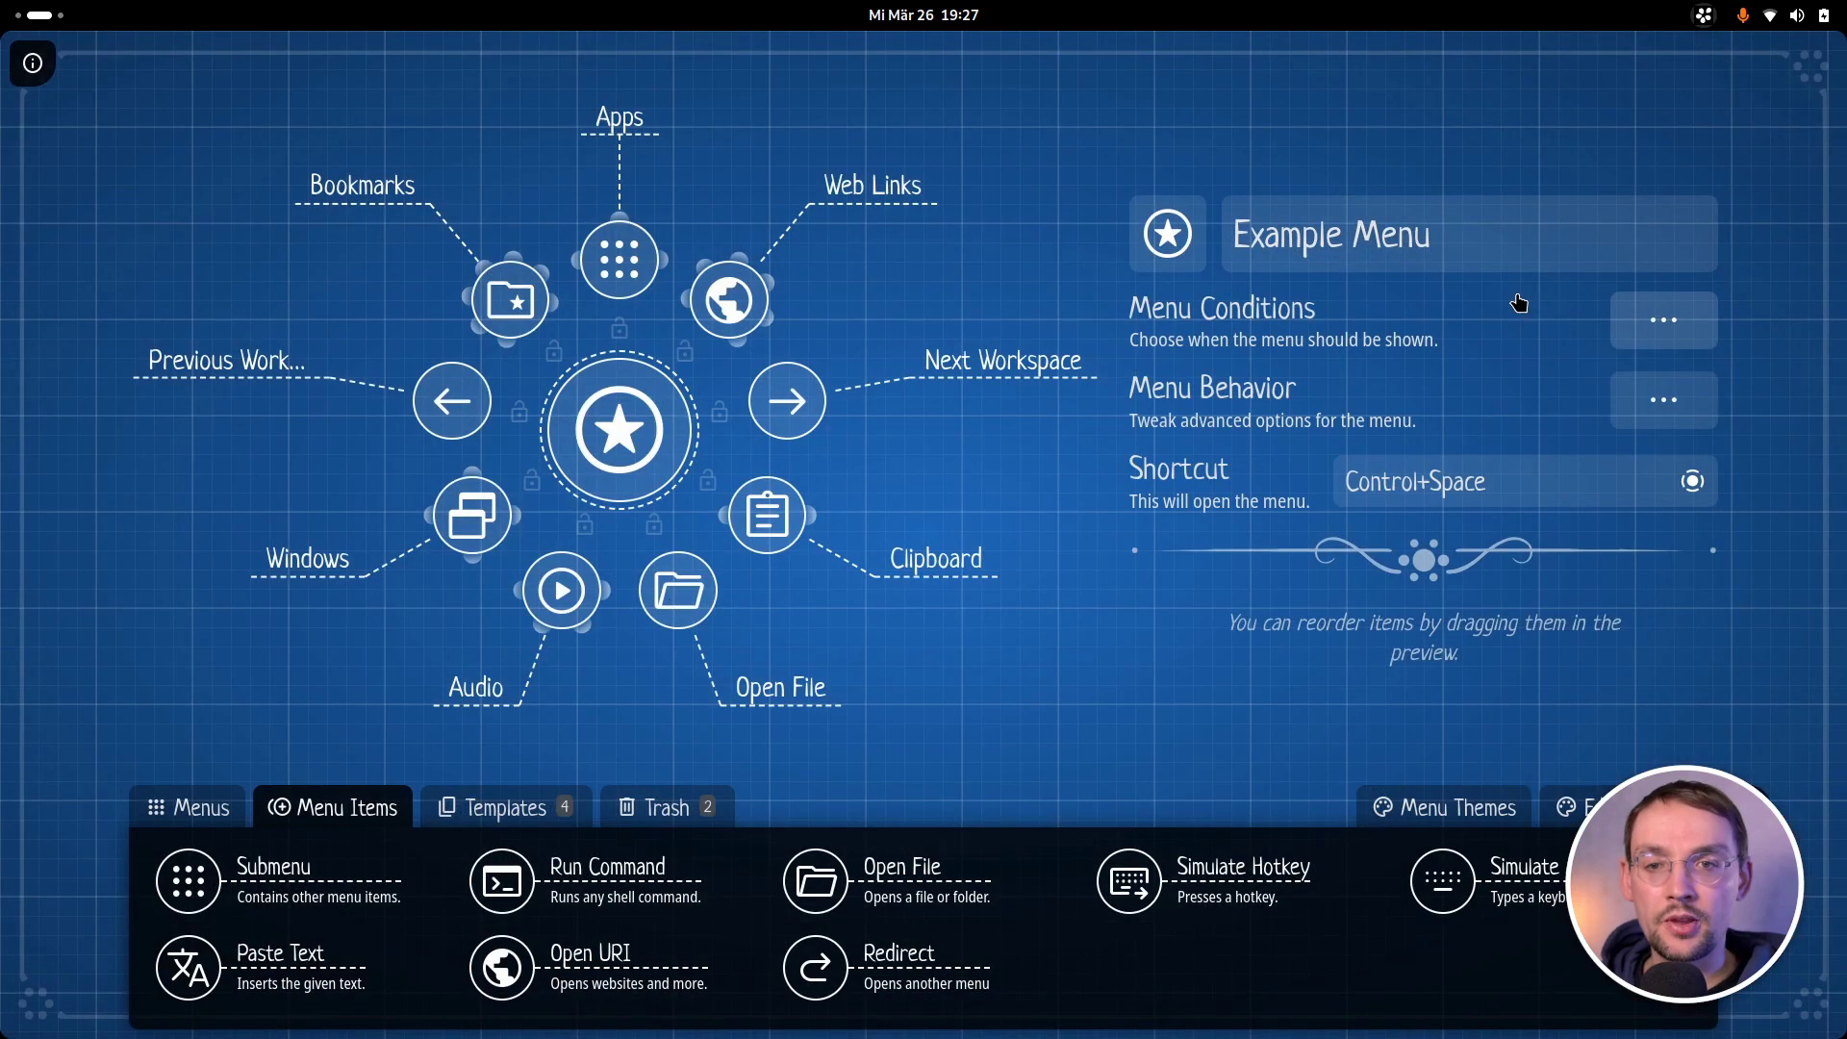
drag(643, 592, 702, 806)
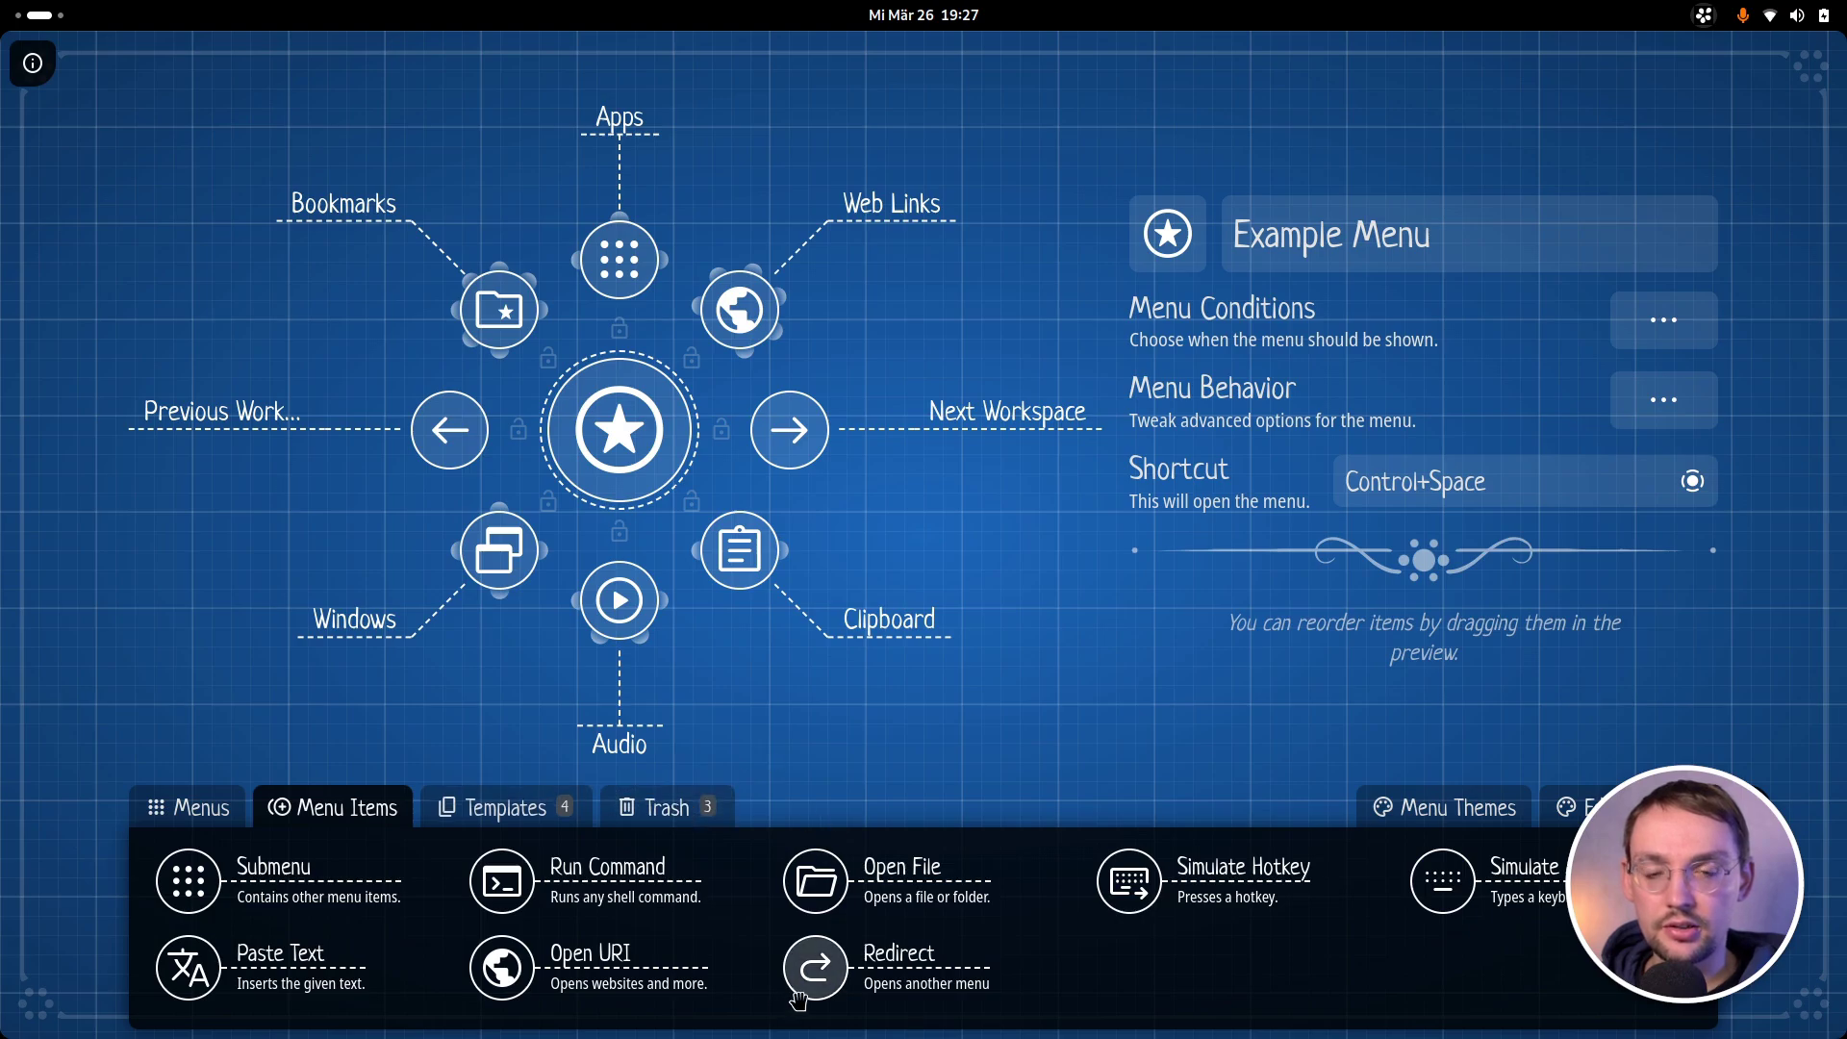
- Insert a Redirect item between Audio and Clipboard, and look over the GIMP menu
drag(817, 991, 678, 588)
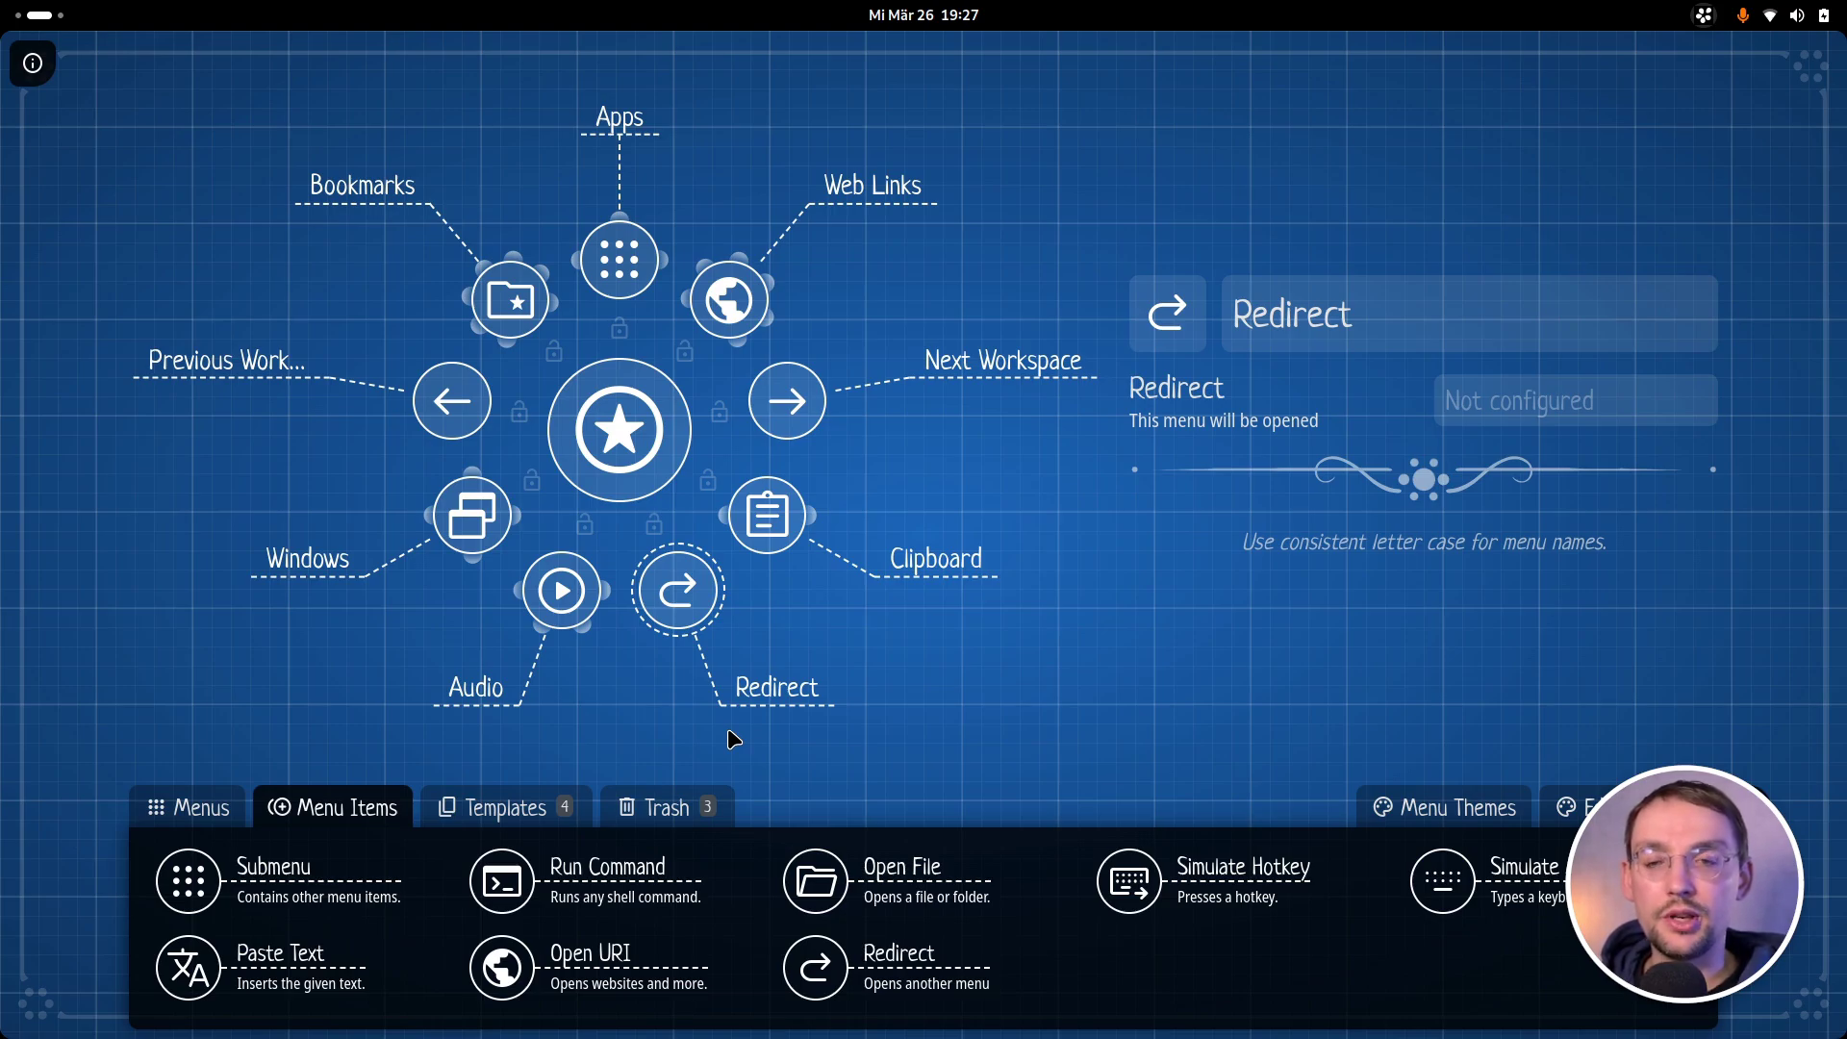
click(174, 807)
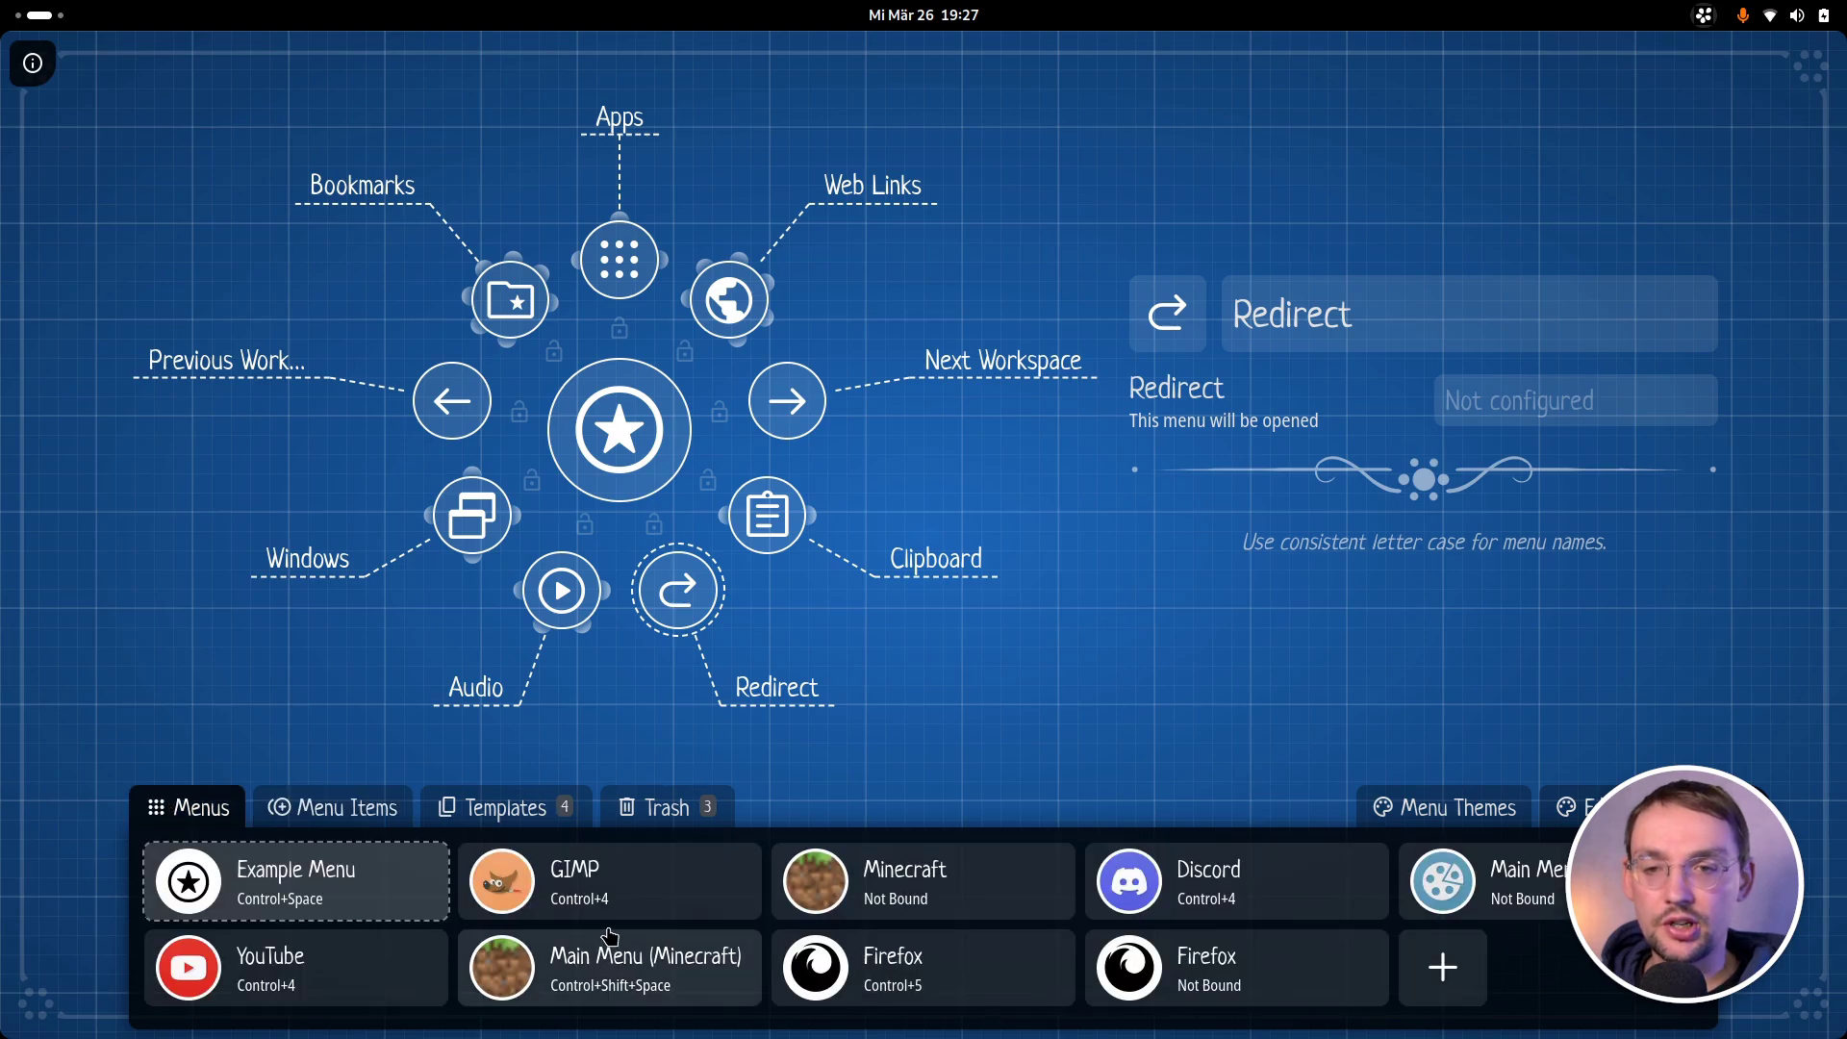
click(612, 896)
click(192, 880)
- Set the Redirect item's target menu to GIMP
click(678, 589)
click(1495, 420)
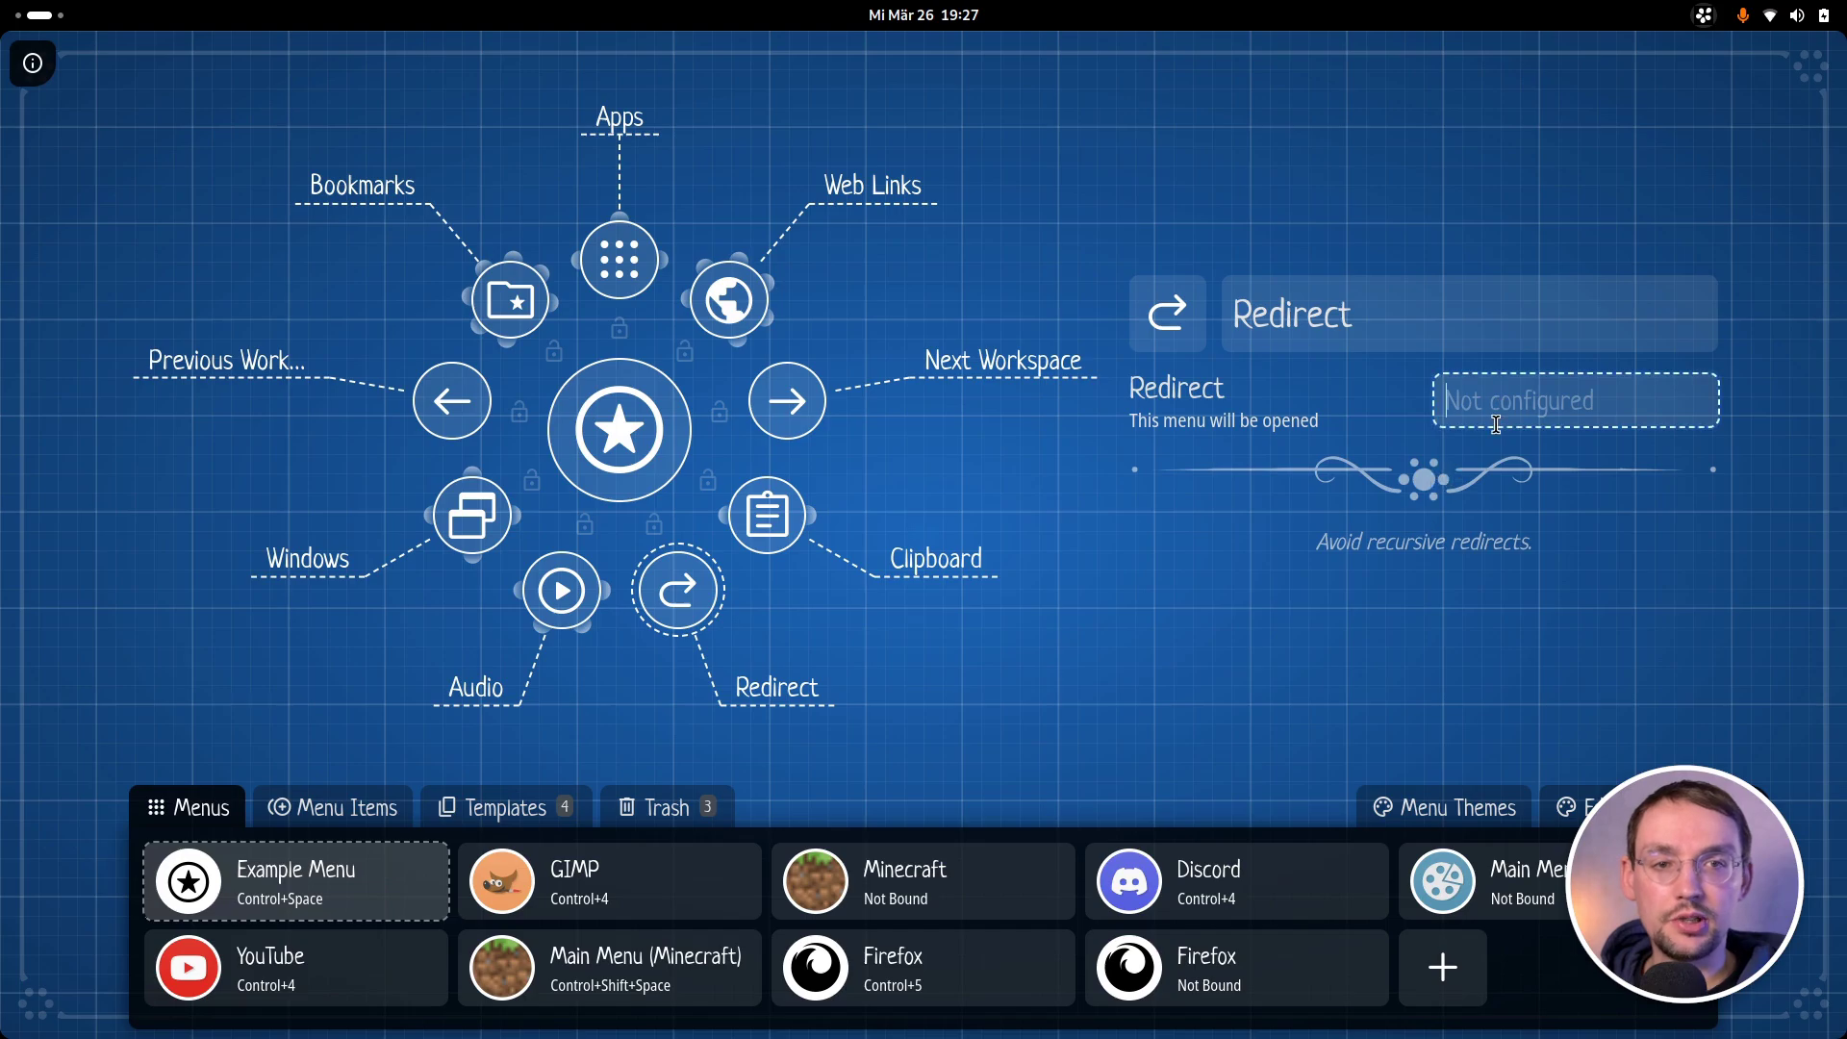
text(GIMP)
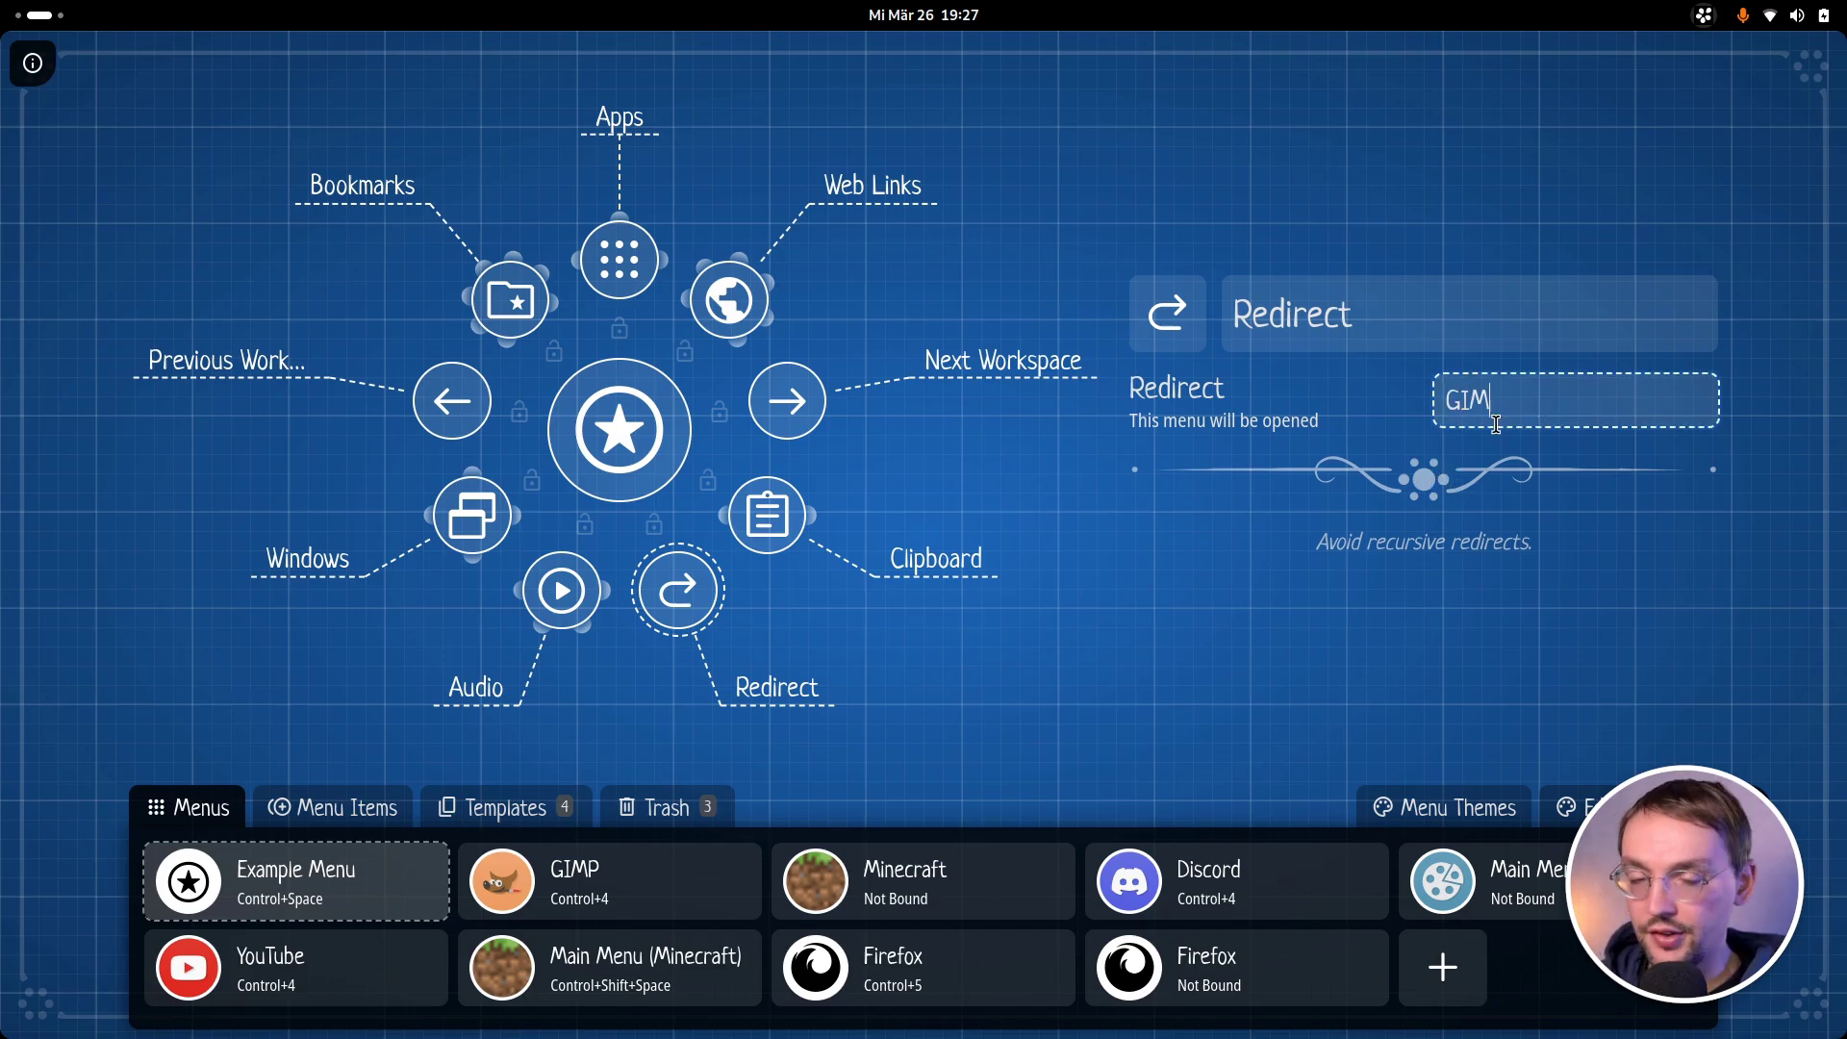
click(1397, 634)
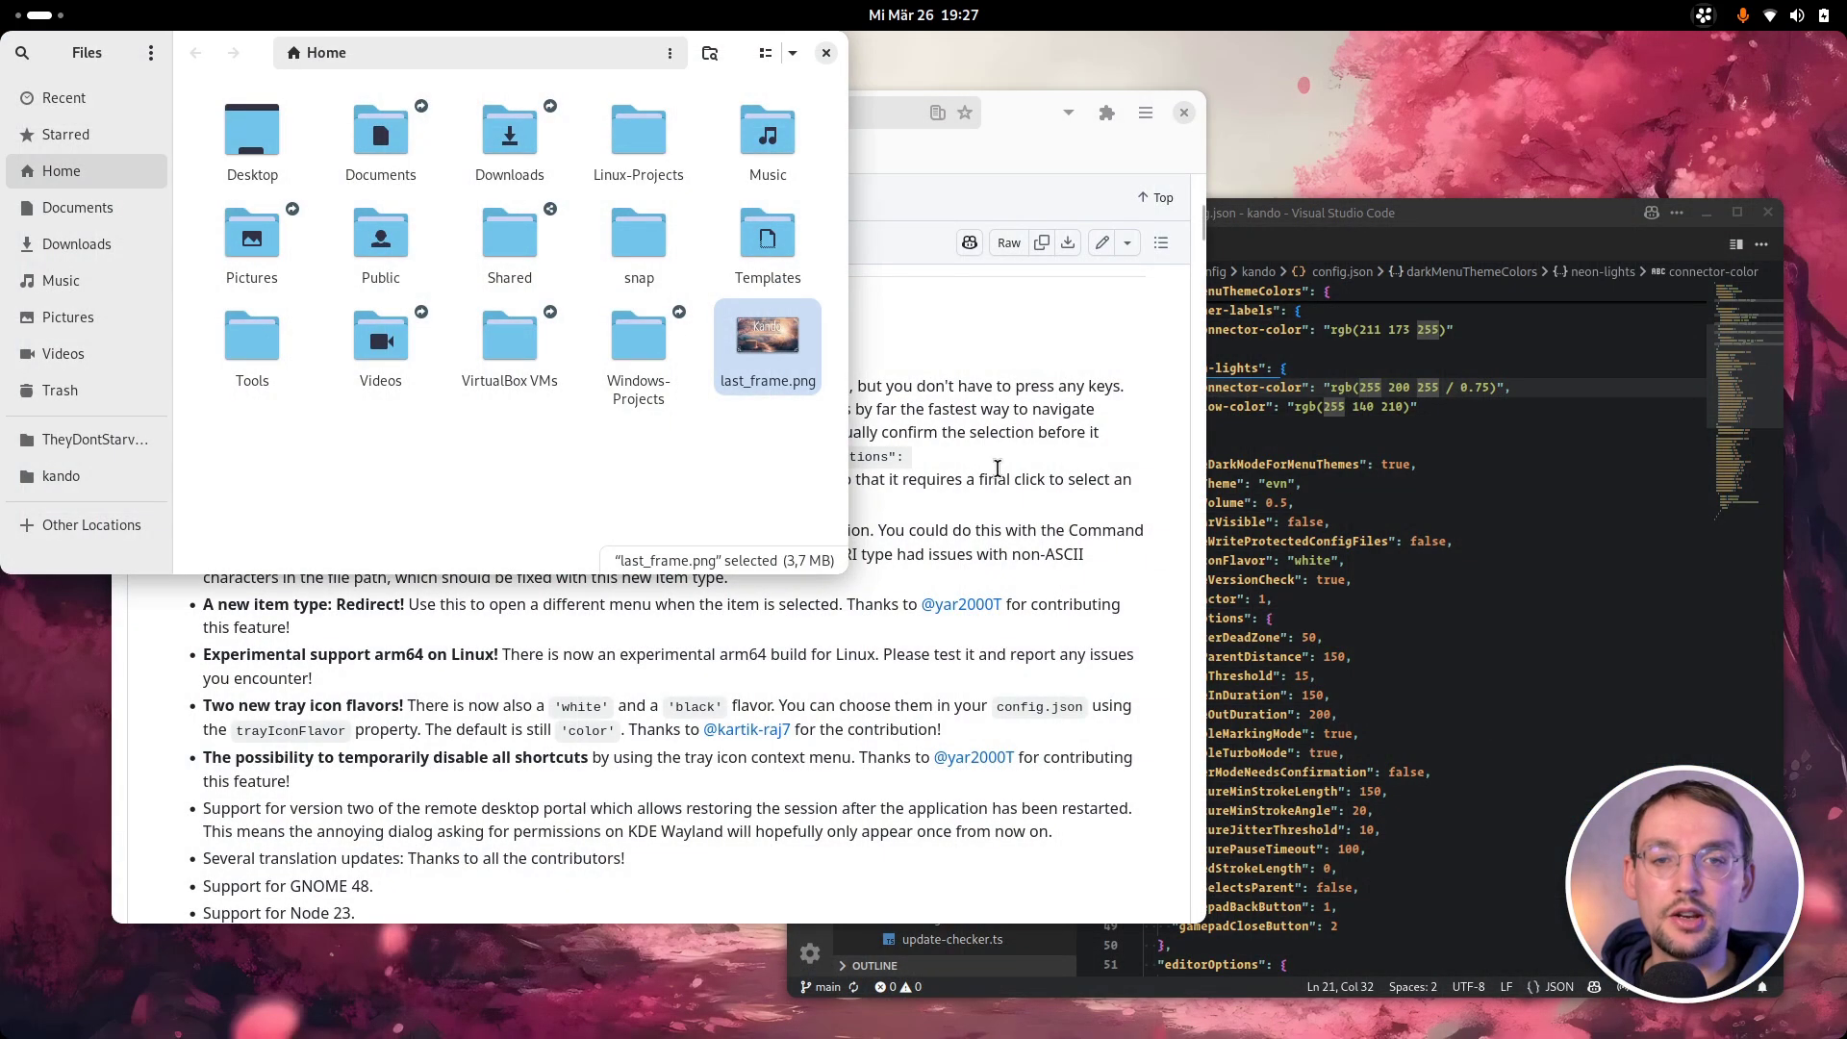
key(ctrl+space)
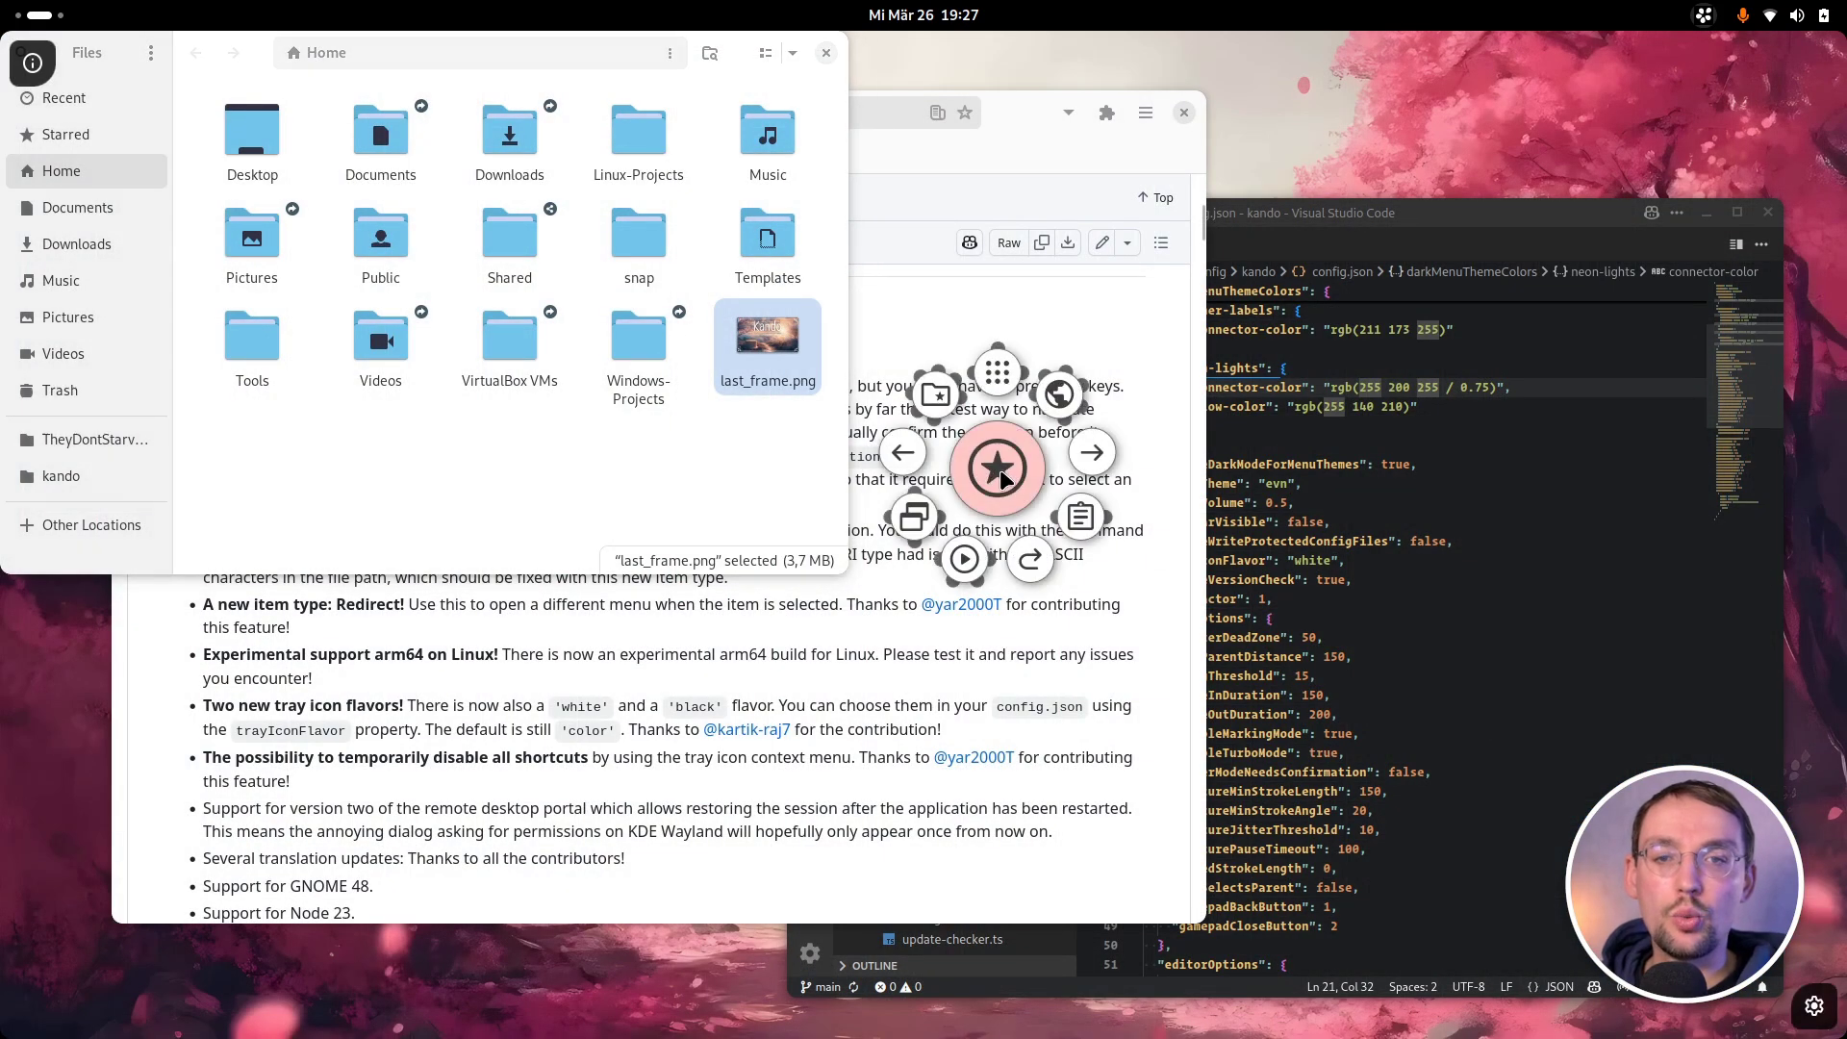
- Open the GIMP pie menu via the Redirect item, dismiss it, and close the Files window
click(1071, 638)
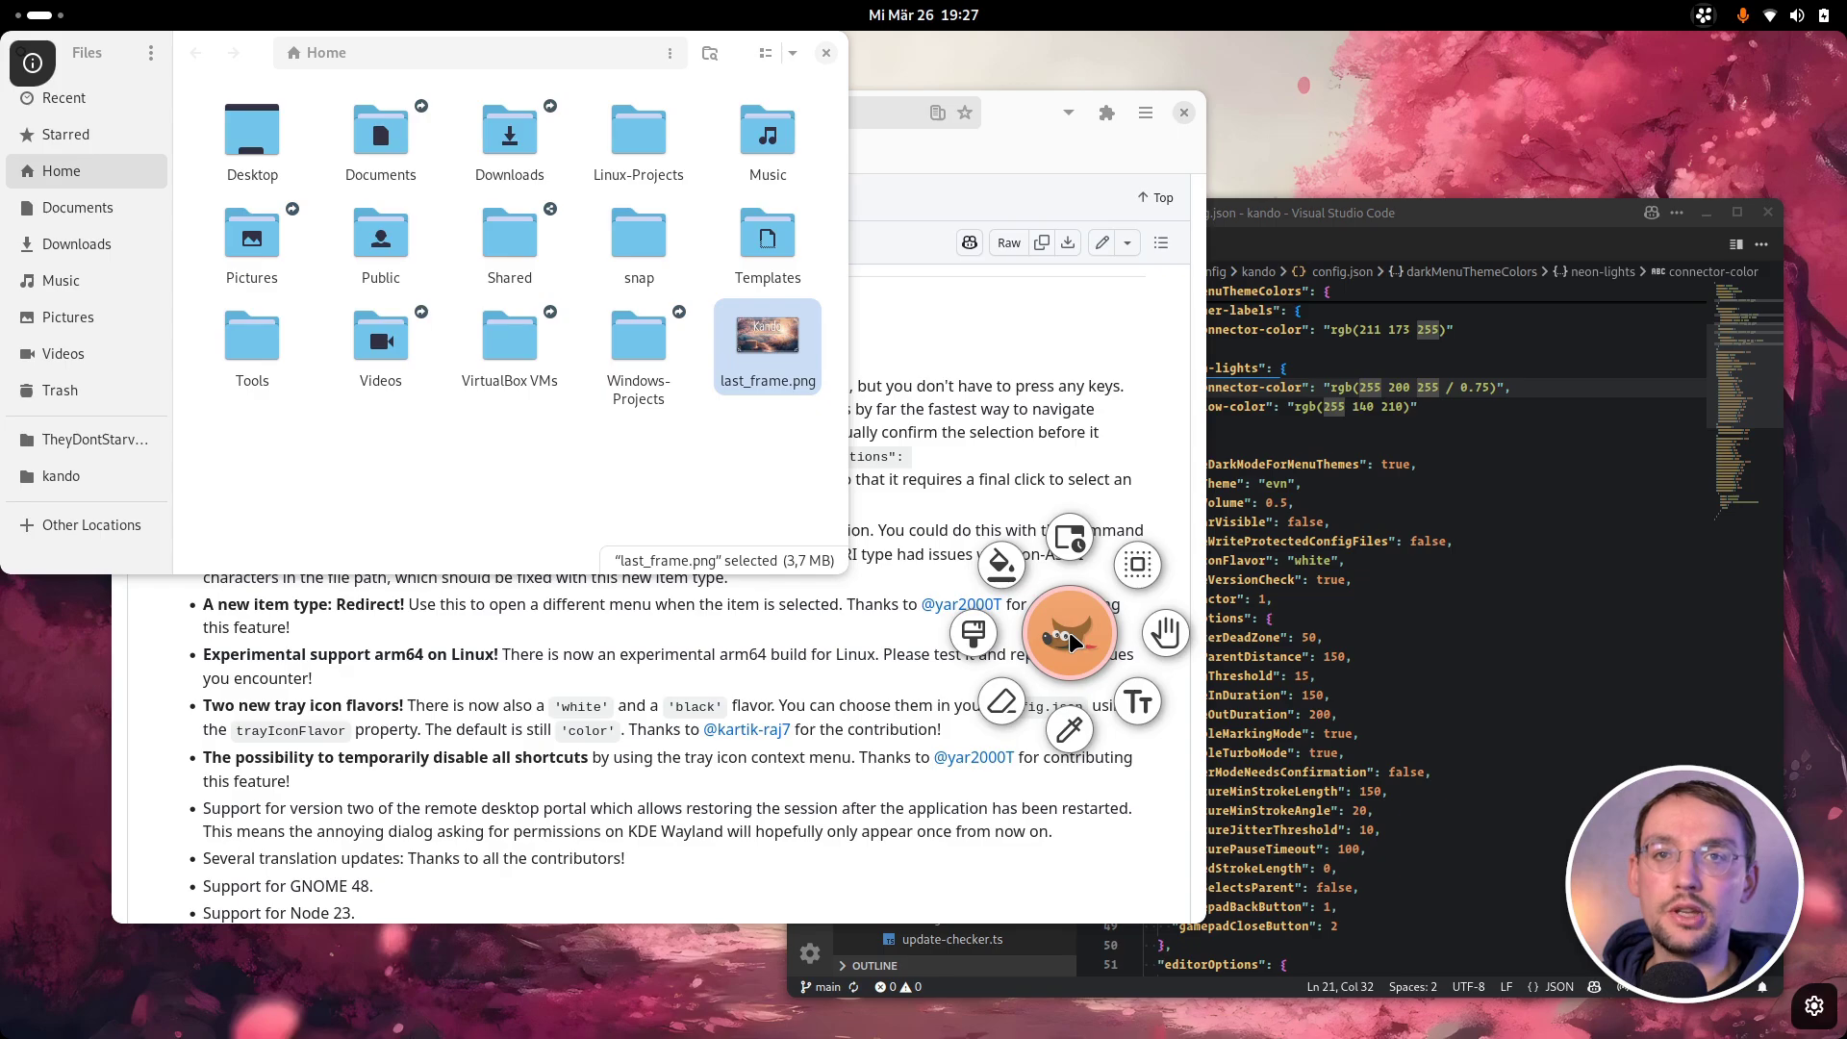
click(1070, 639)
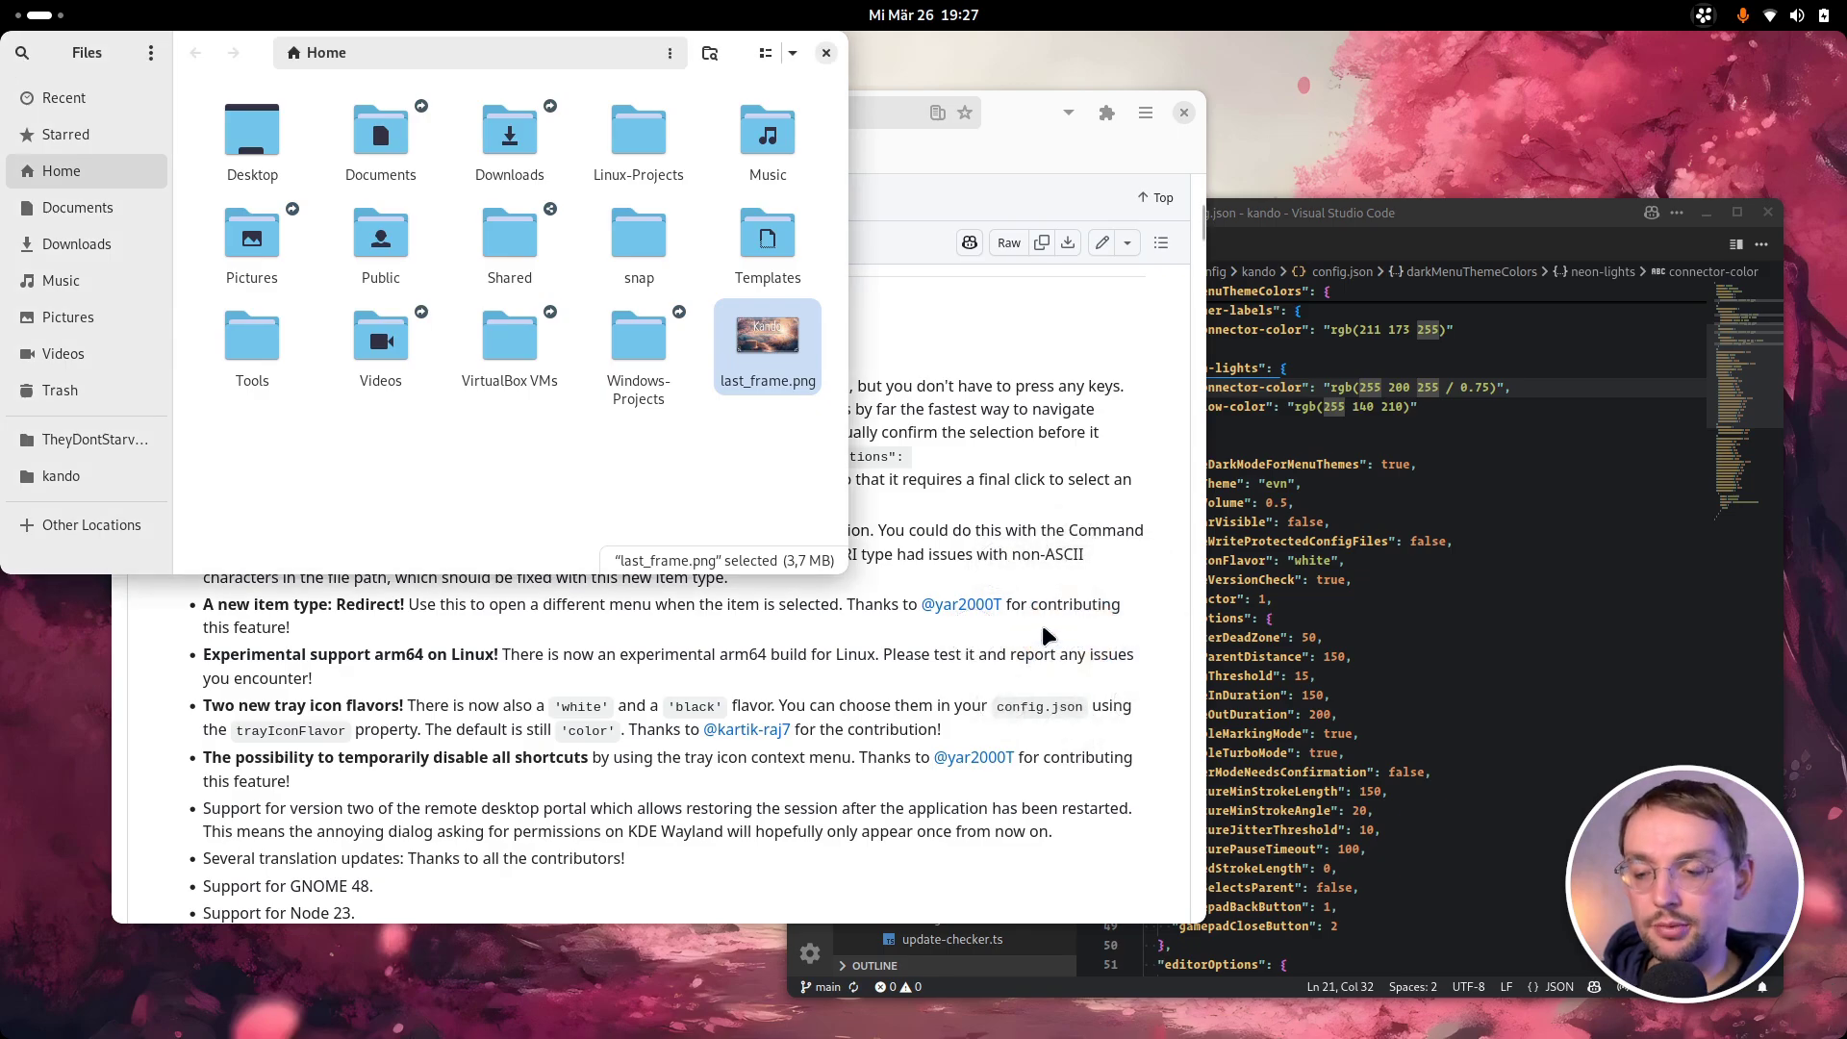
click(826, 52)
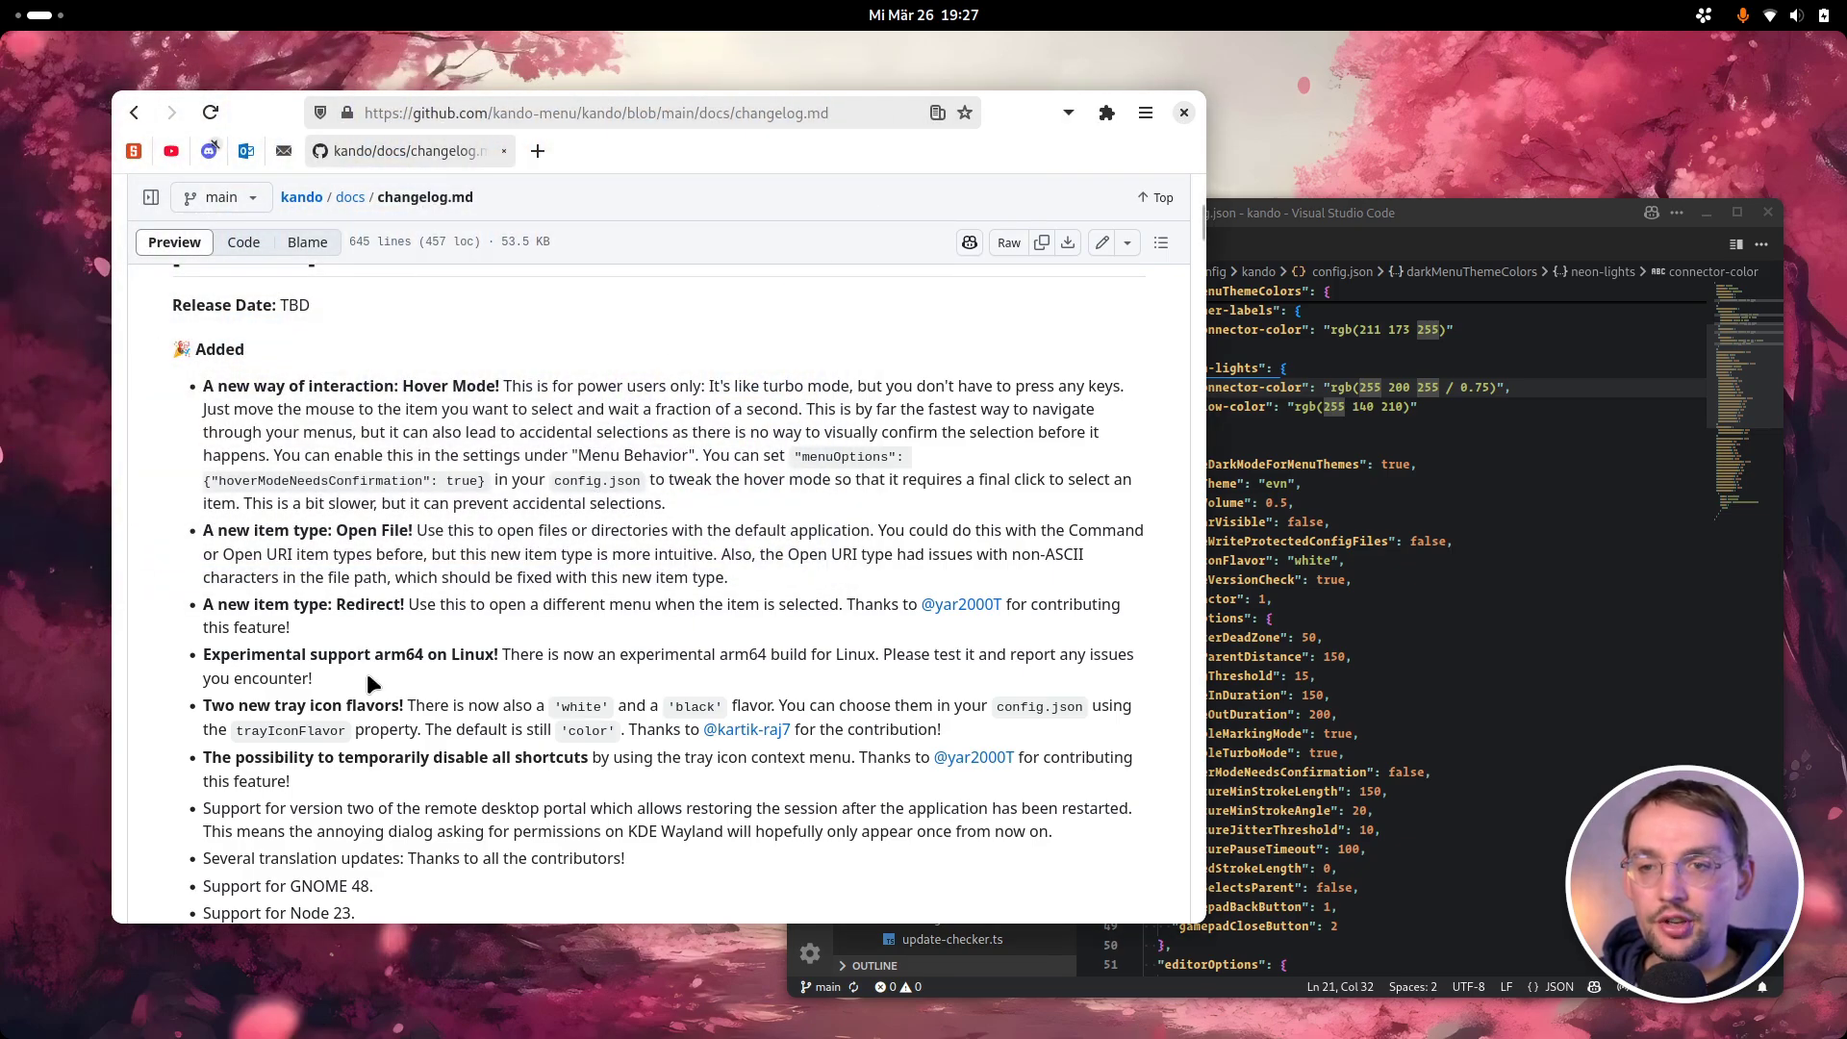
- Scroll to the changelog's Changed section and bring the VS Code config.json window forward
scroll(410, 673, down, 3)
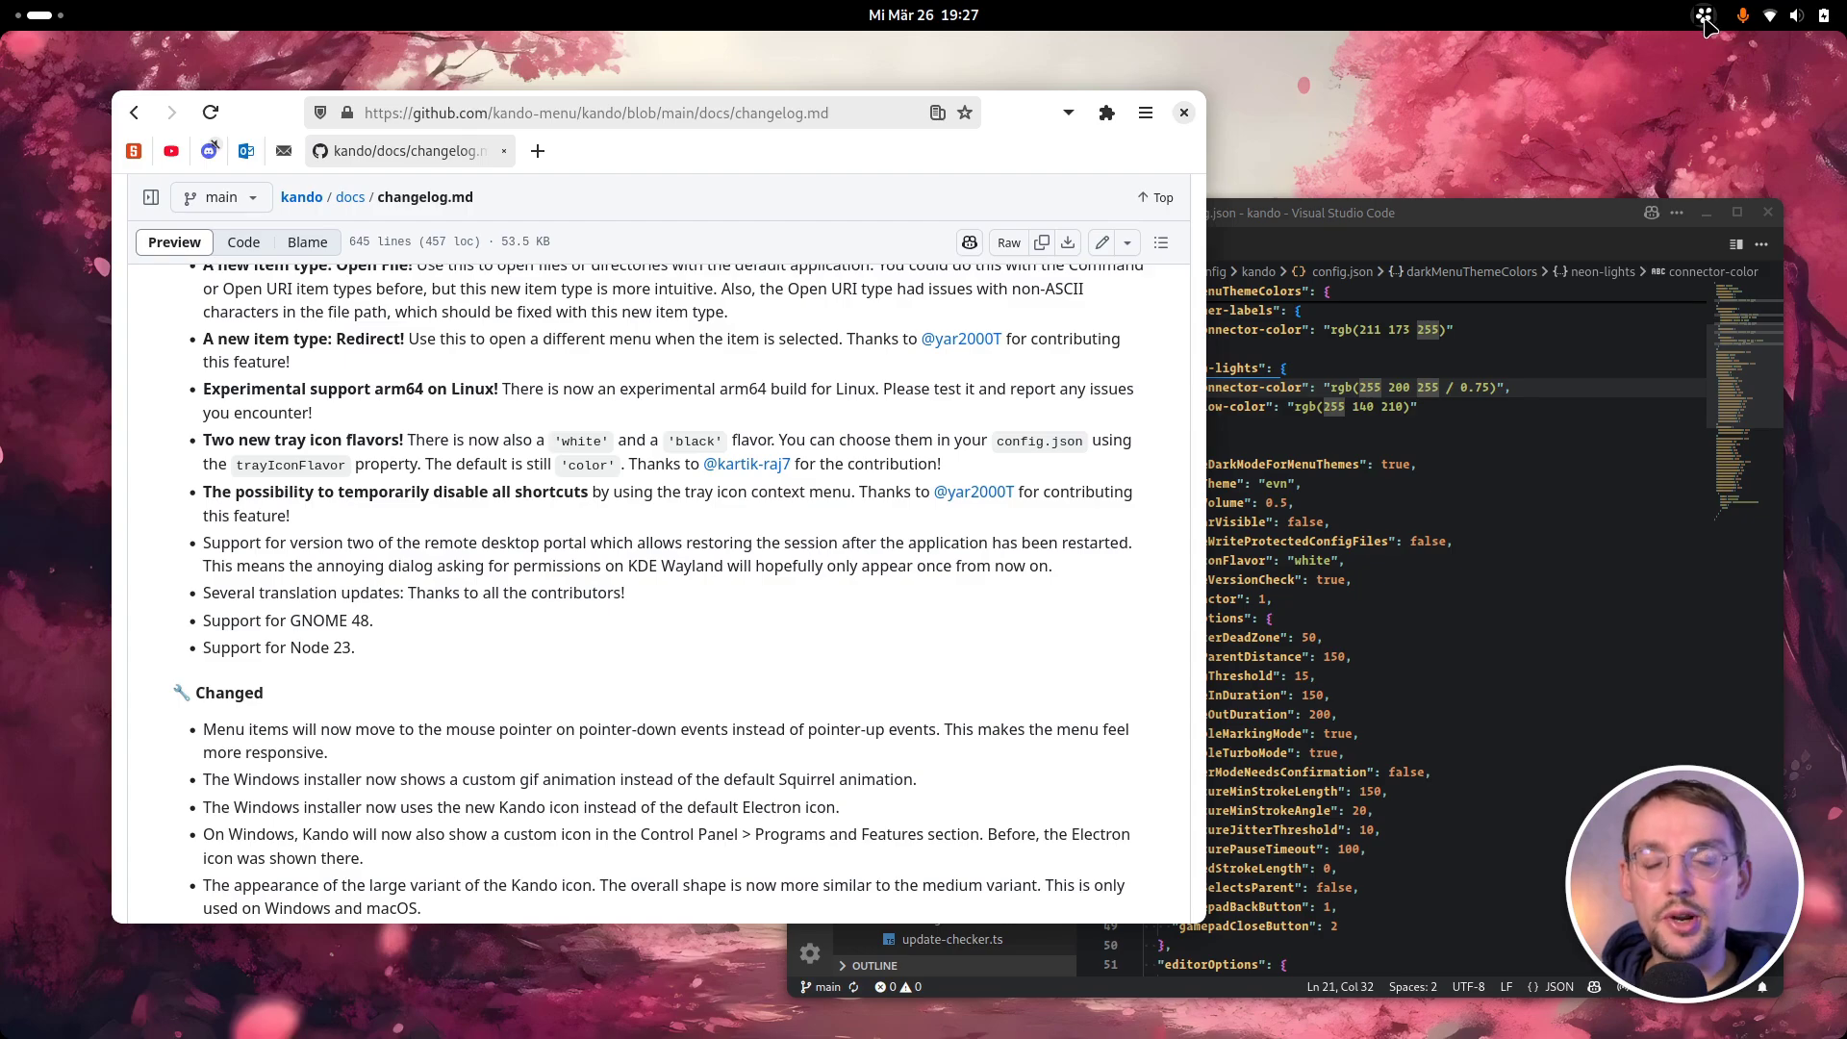
click(1356, 475)
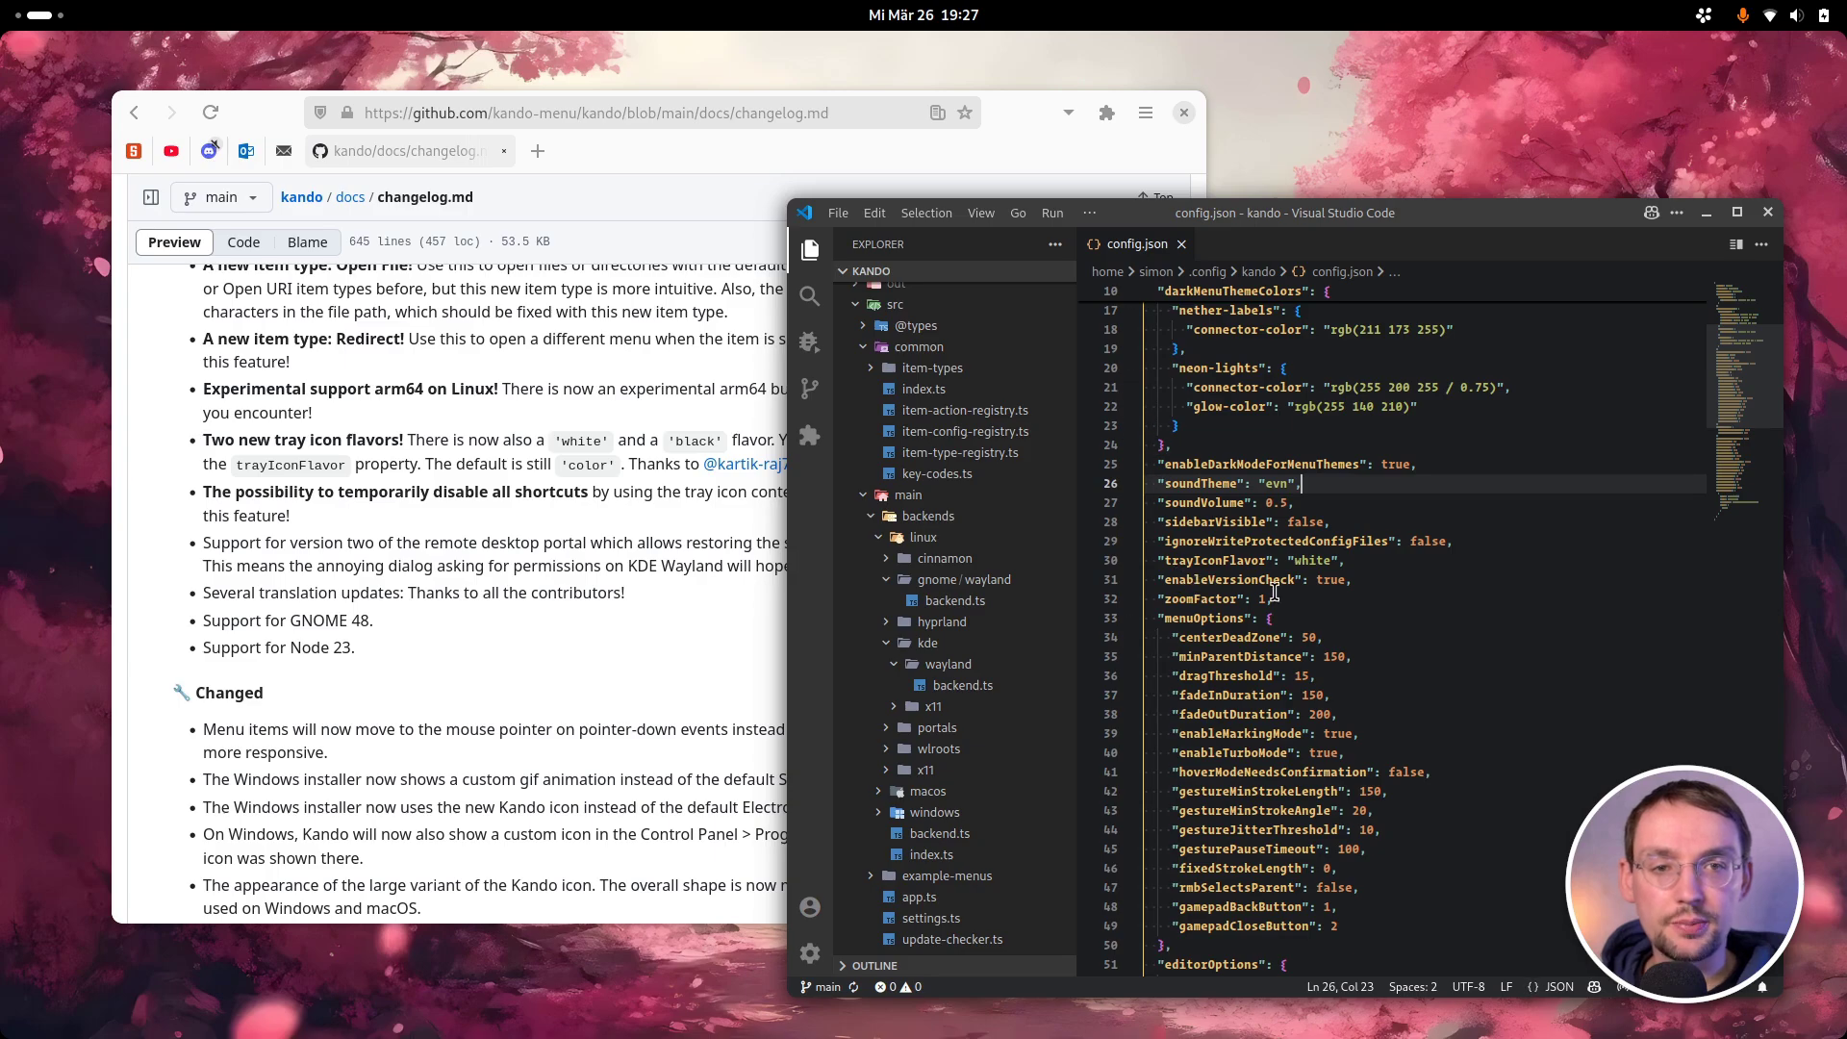
- Change trayIconFlavor in config.json from 'white' to 'light' and save
double_click(1312, 560)
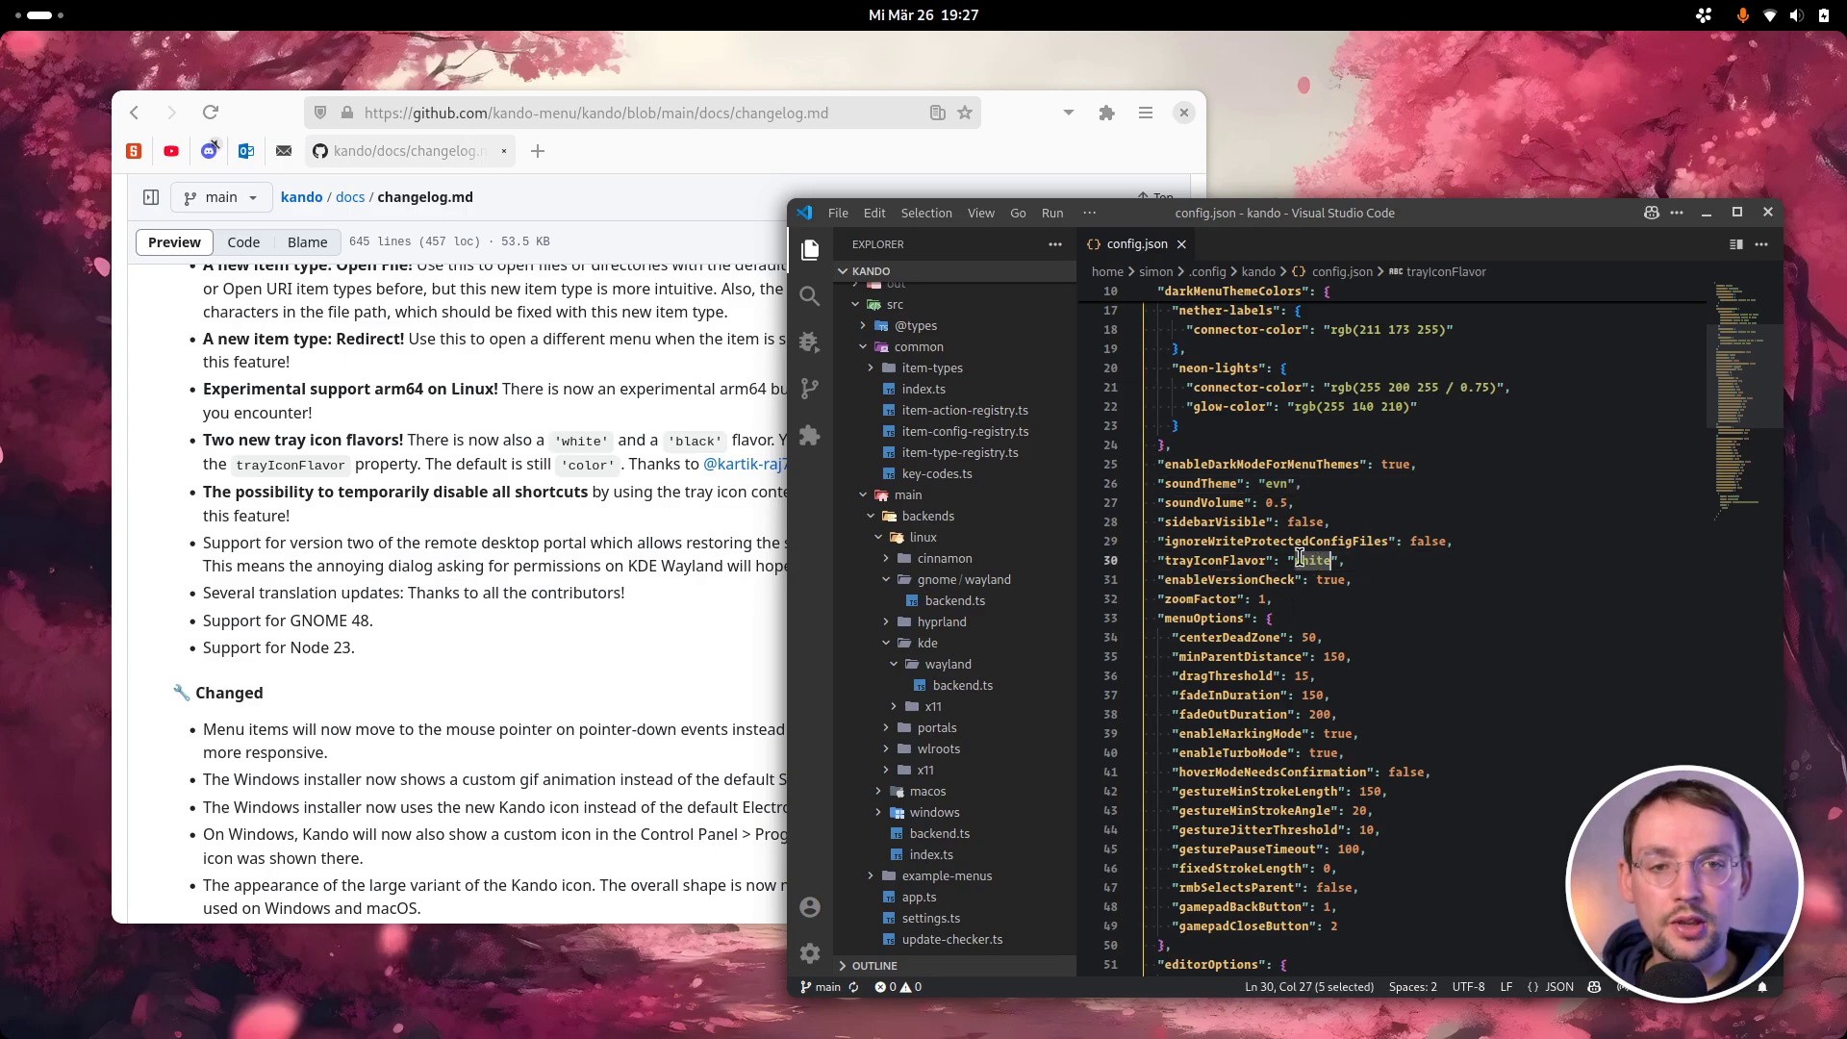
text(light)
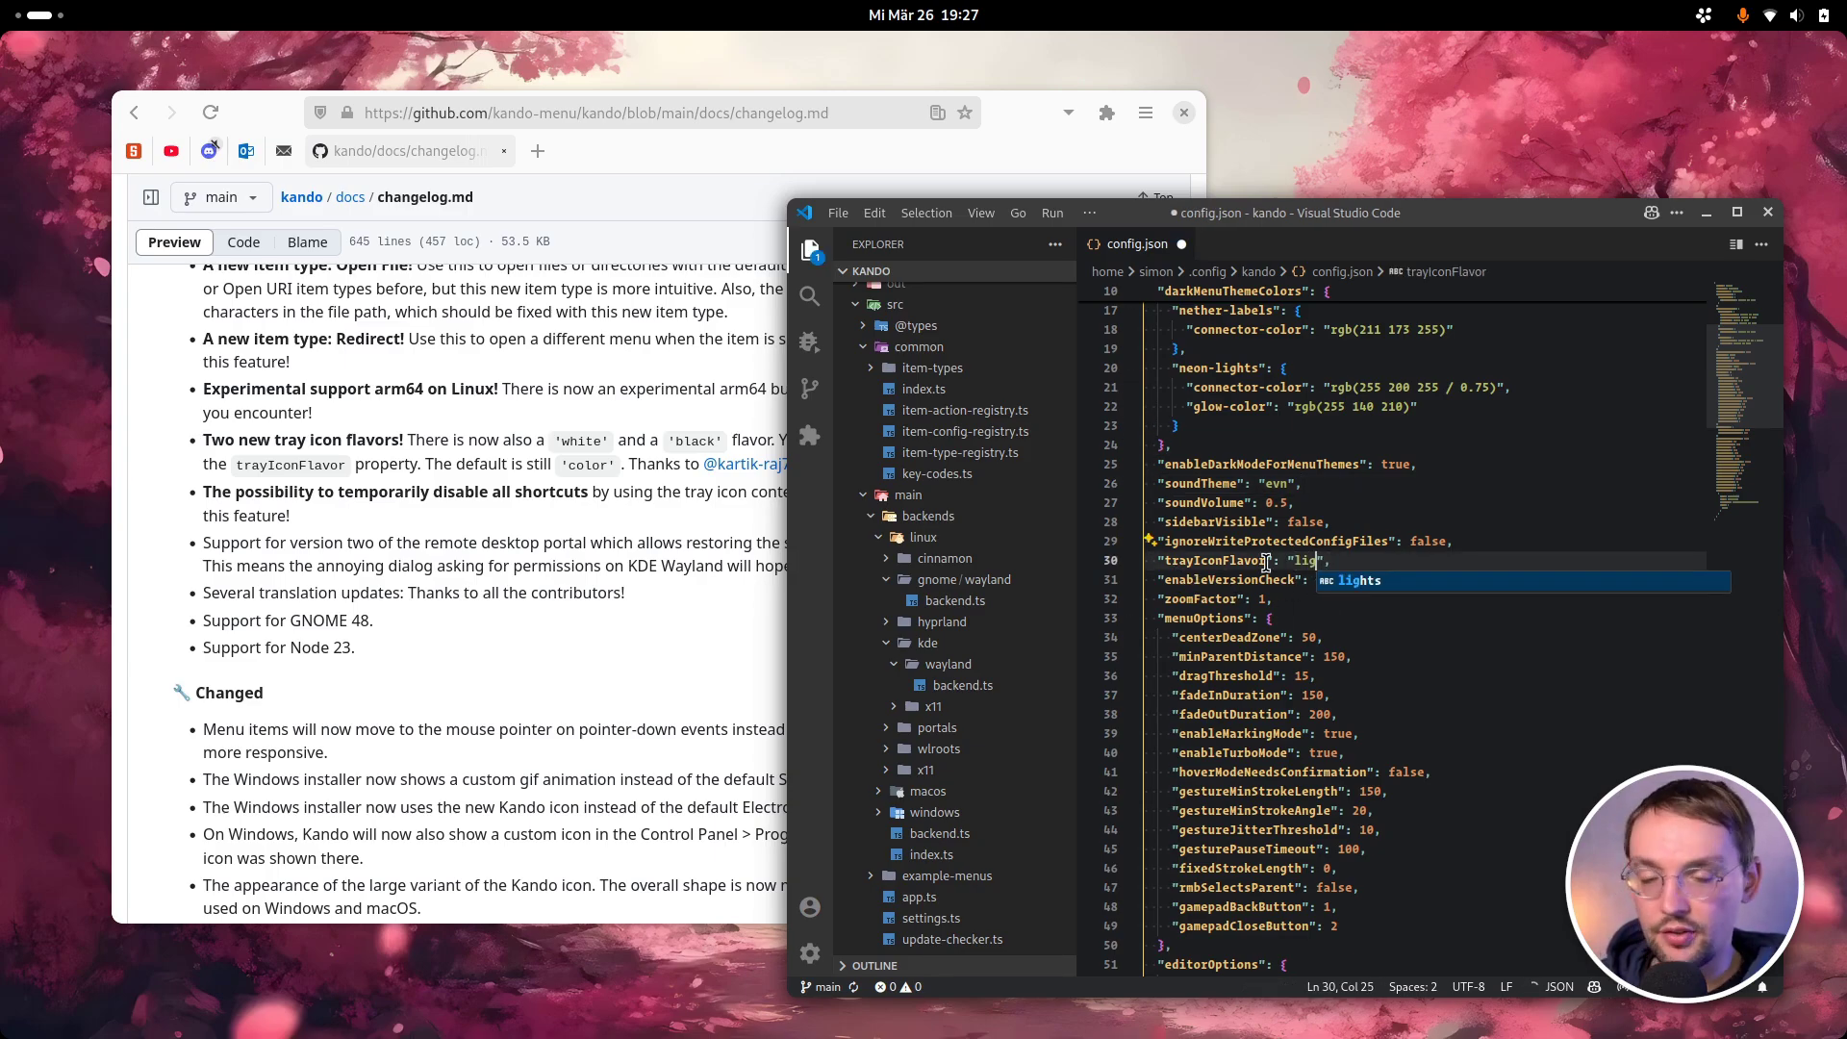
key(ctrl+s)
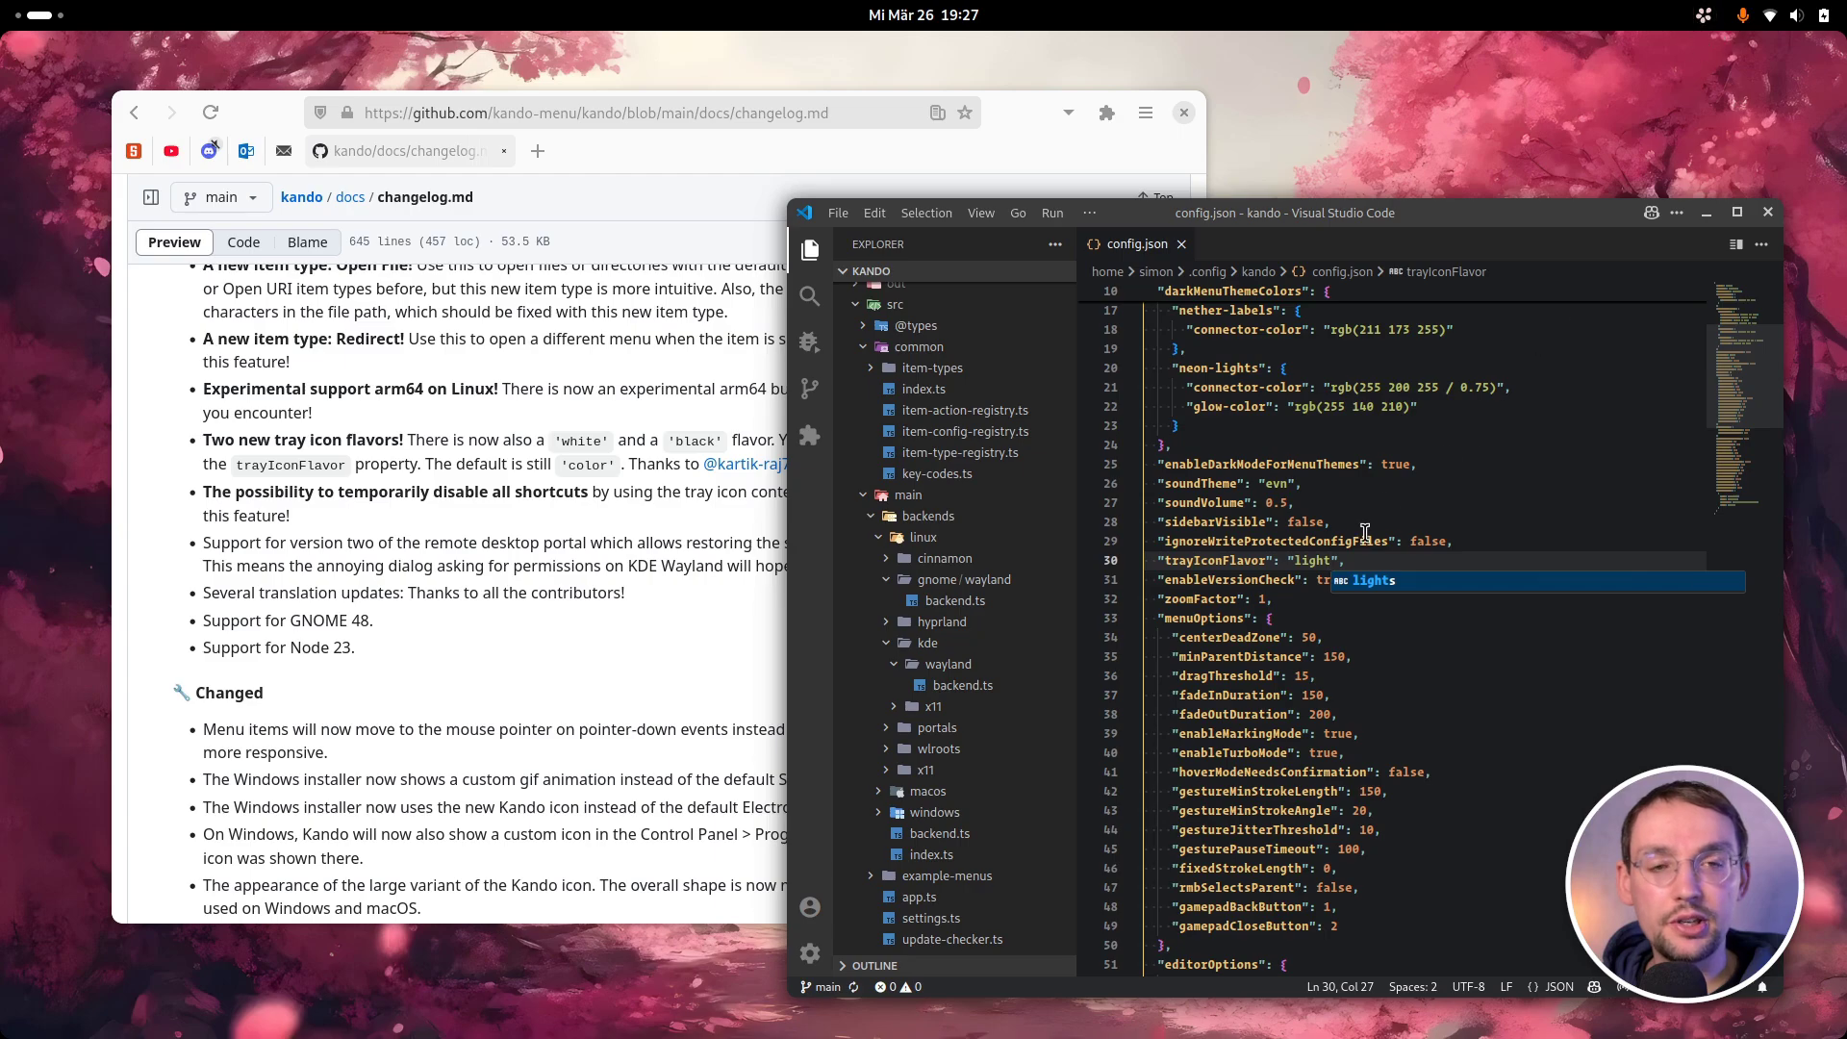
- Revert trayIconFlavor to 'white', save config.json, and bring up Kando's tray menu
double_click(1311, 560)
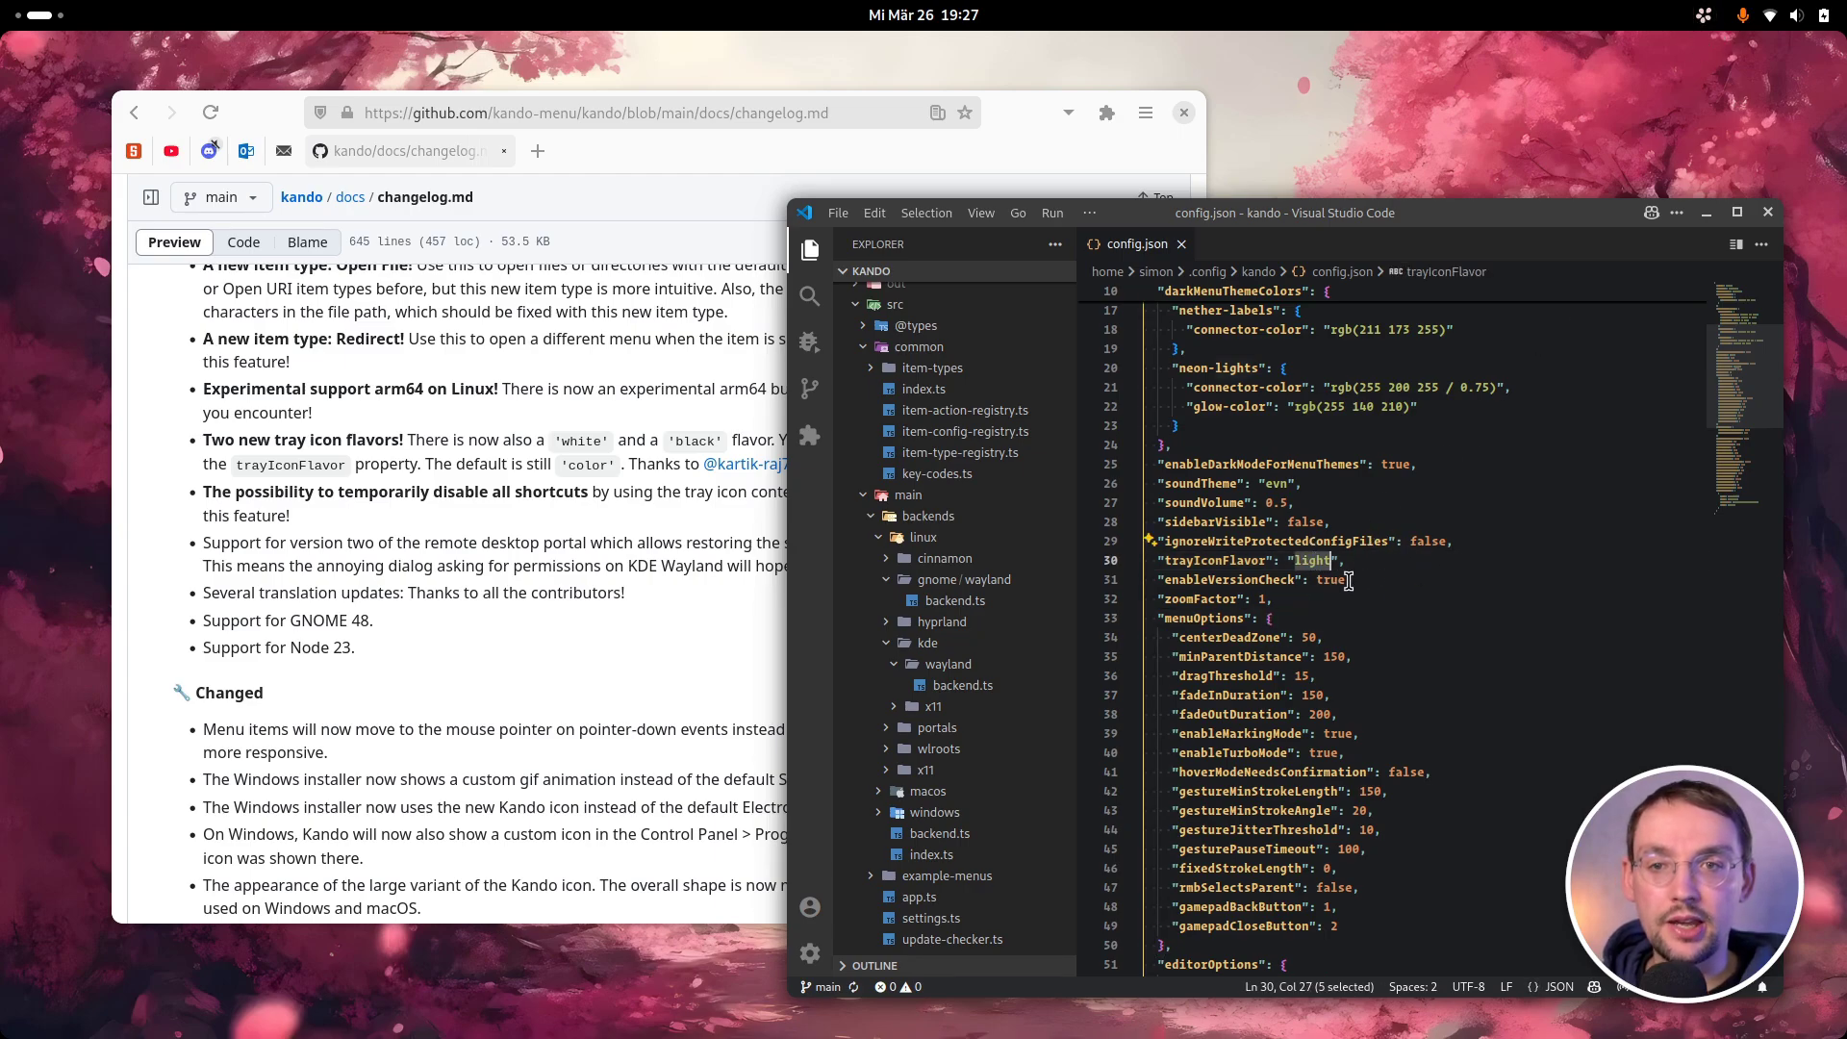
text(white)
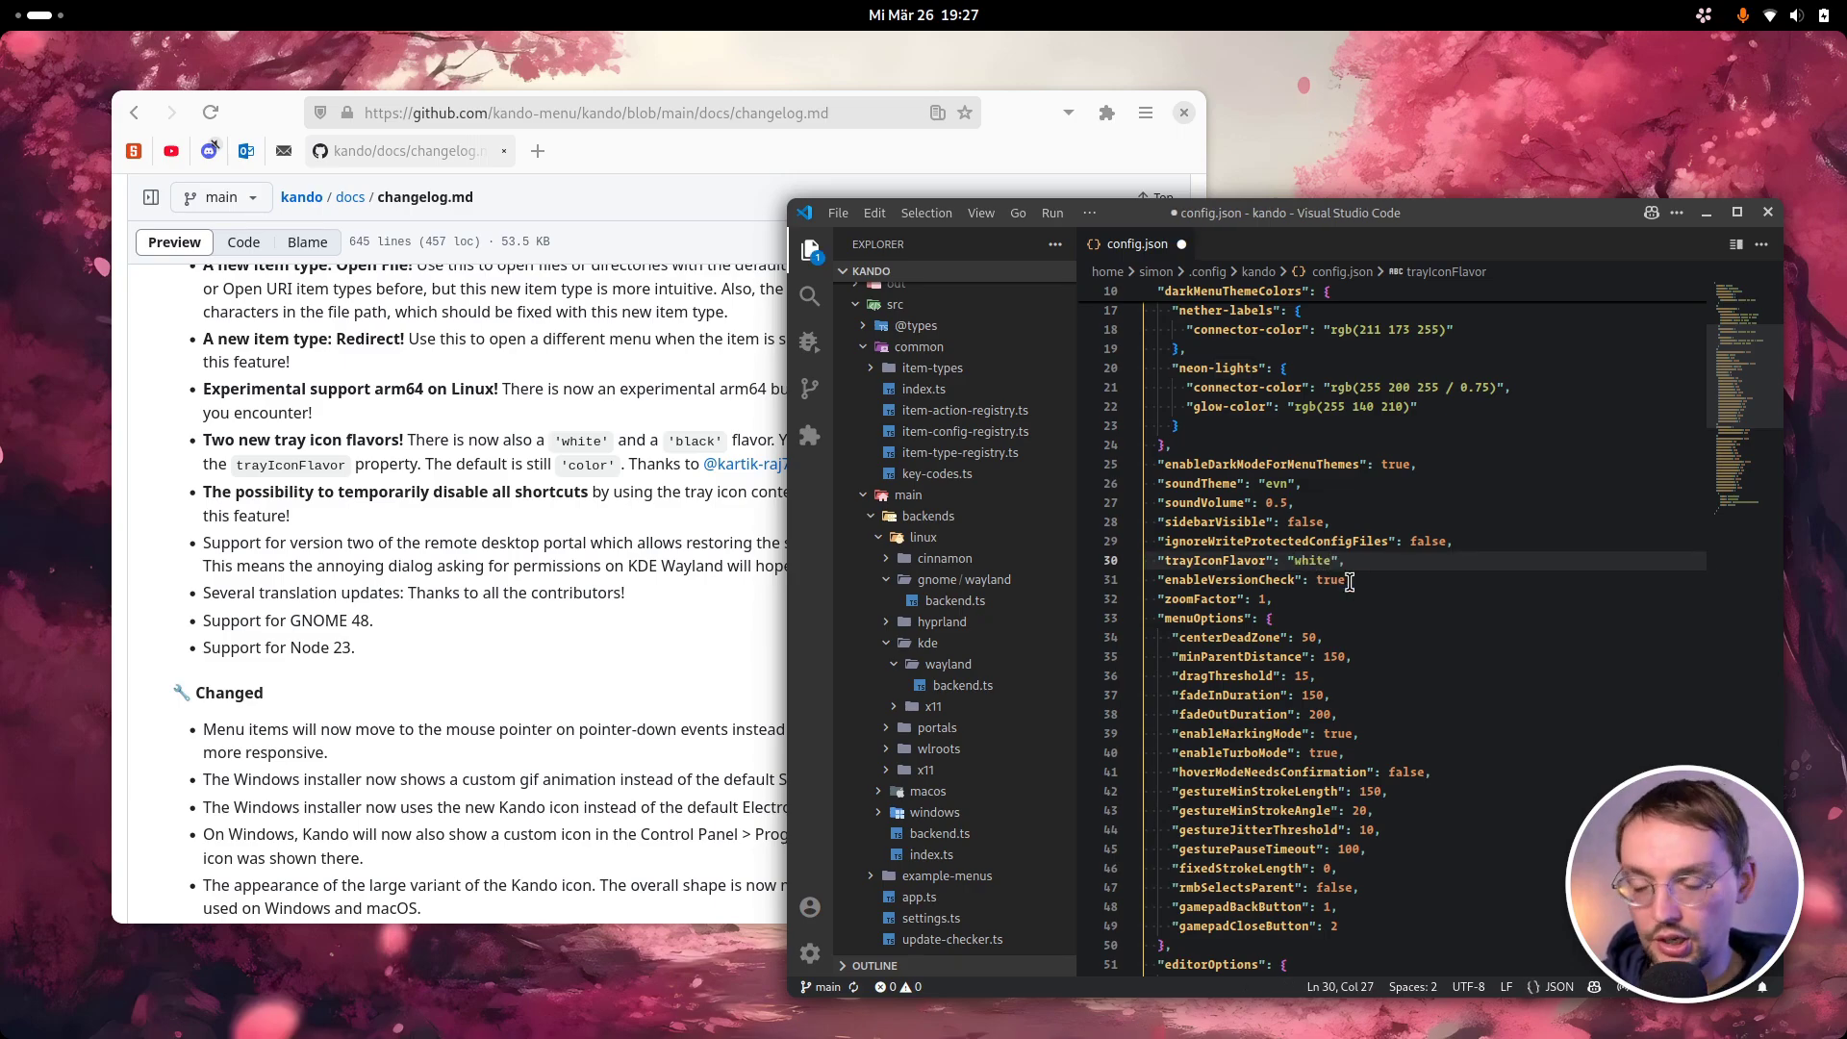
key(ctrl+s)
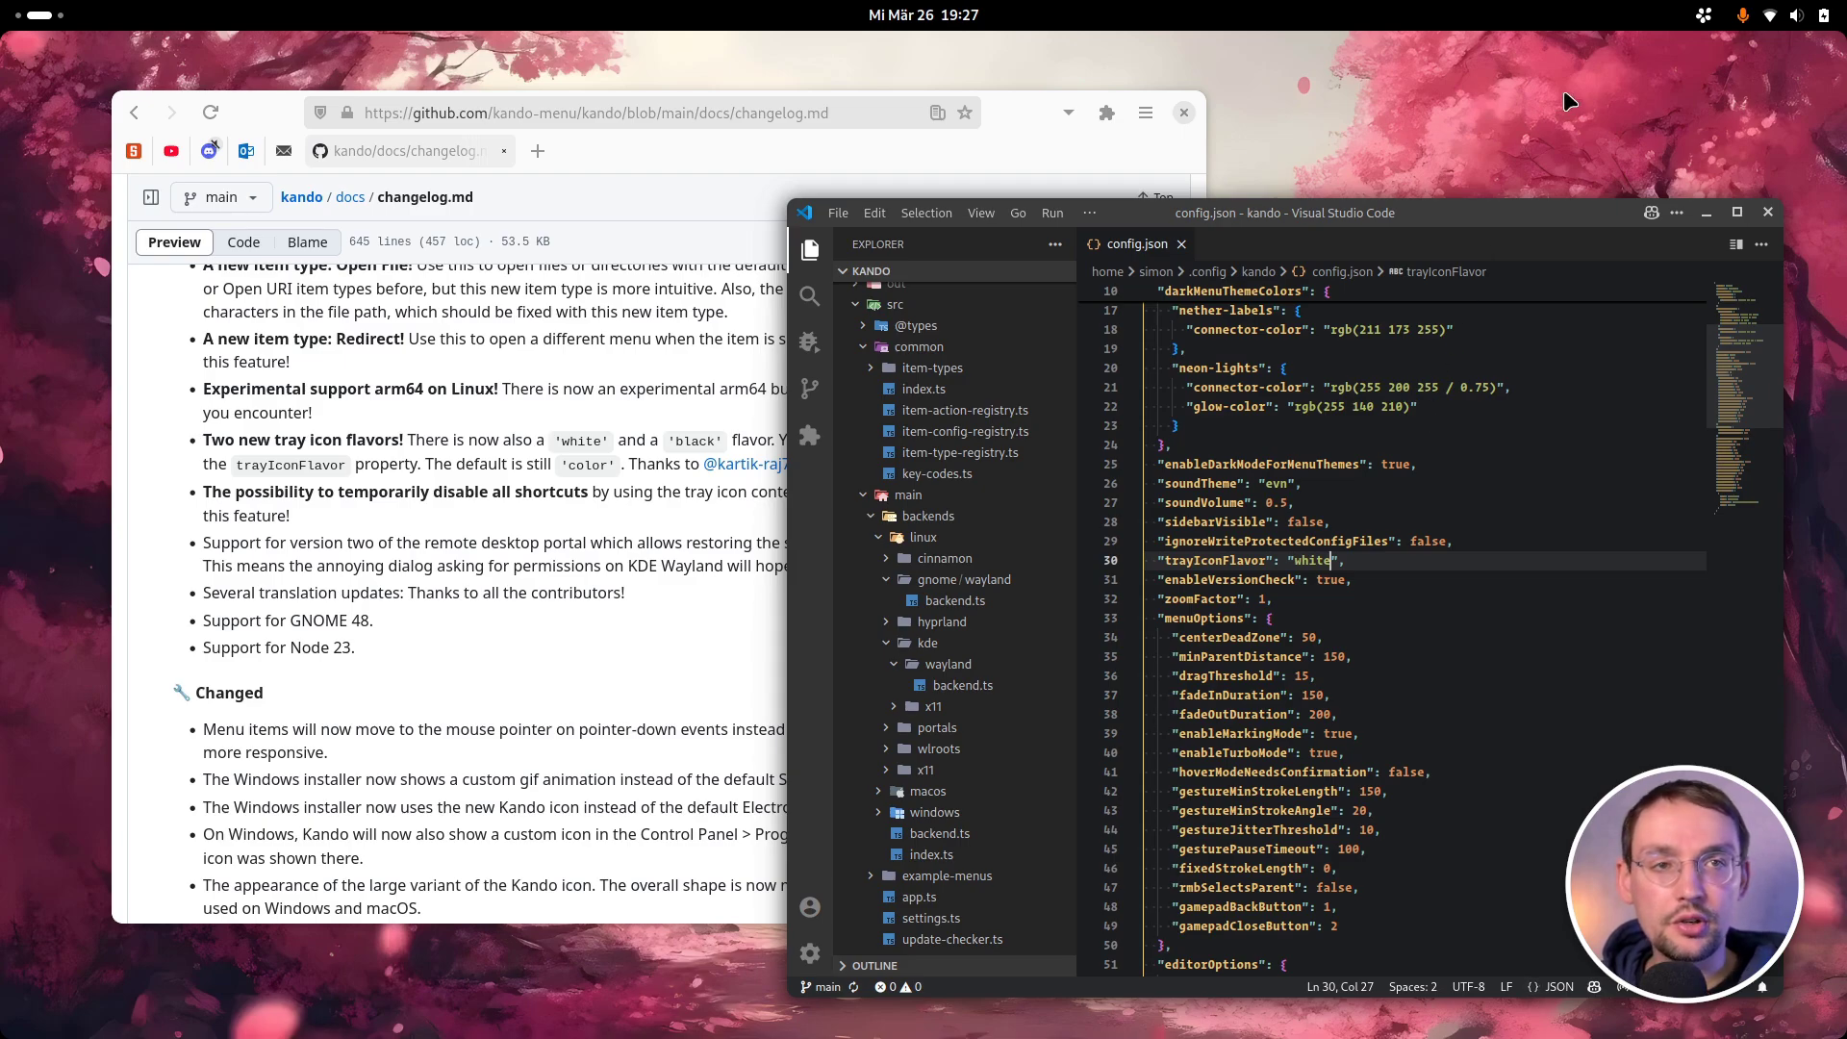
click(1703, 16)
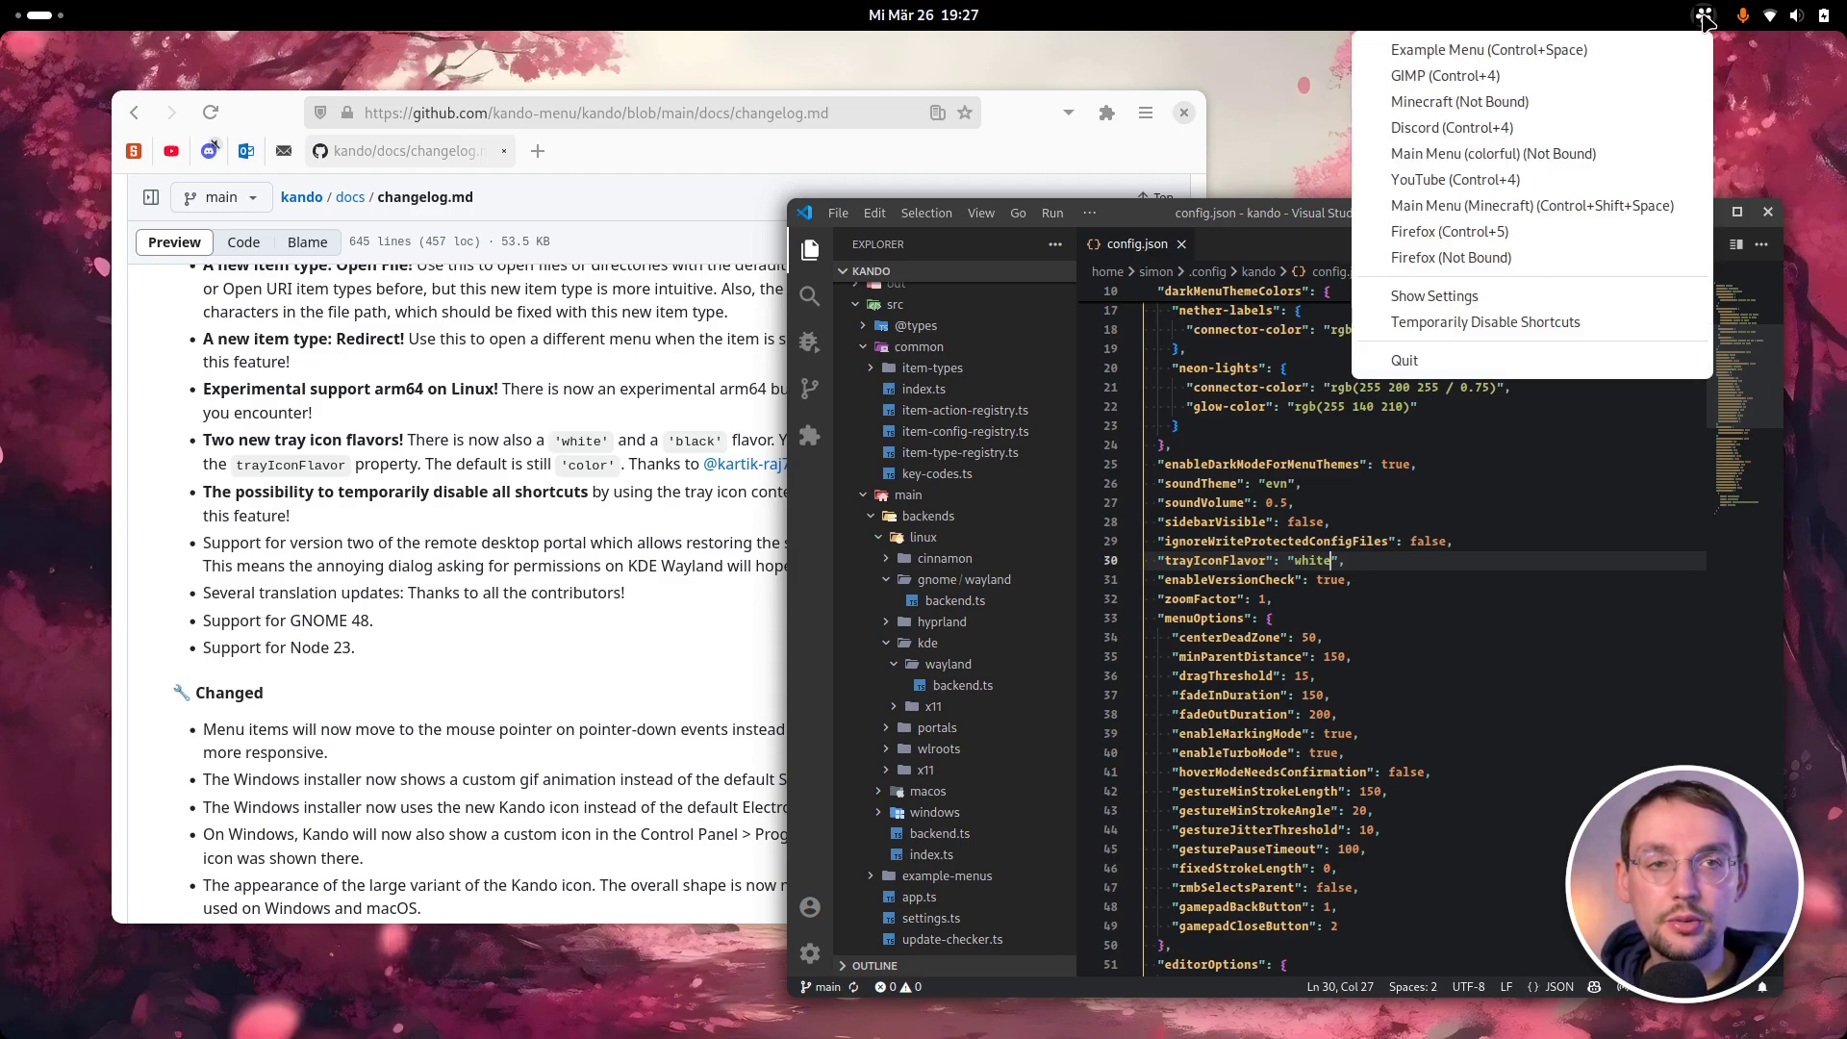
- Temporarily disable Kando's shortcuts from the tray menu
click(1593, 320)
click(1417, 485)
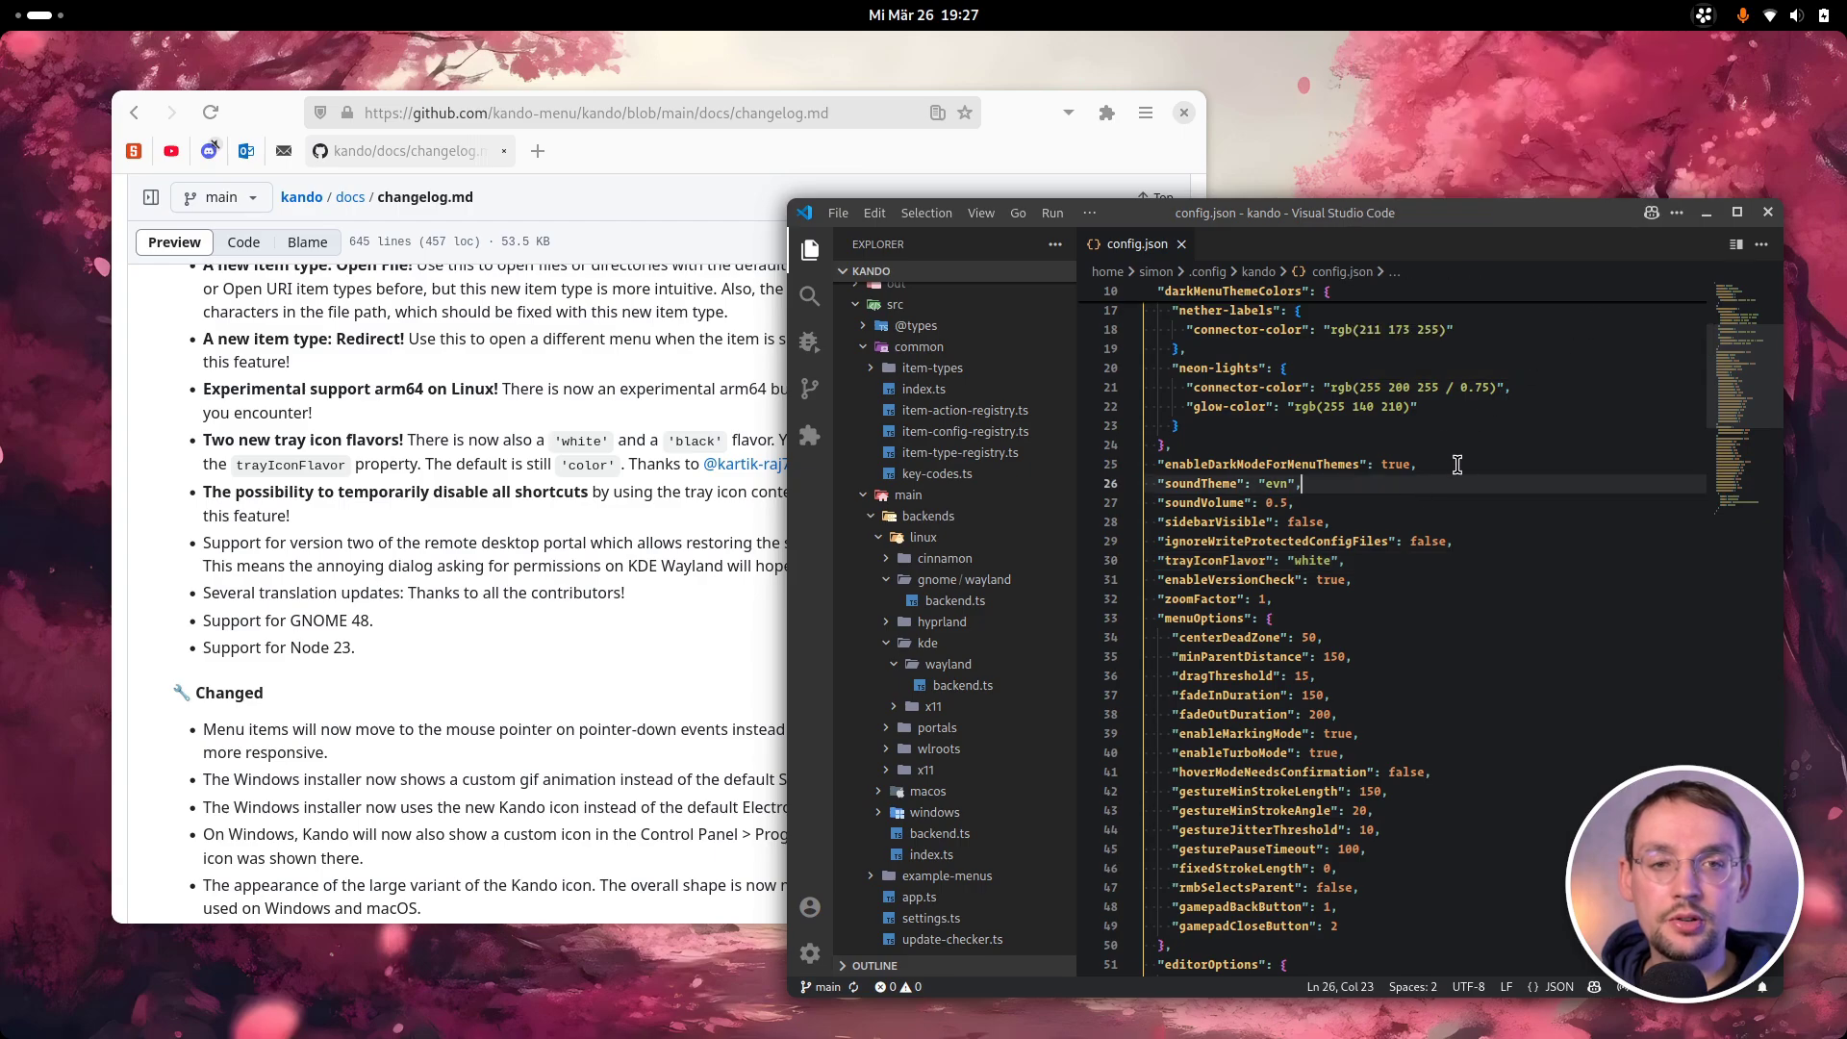
click(1443, 448)
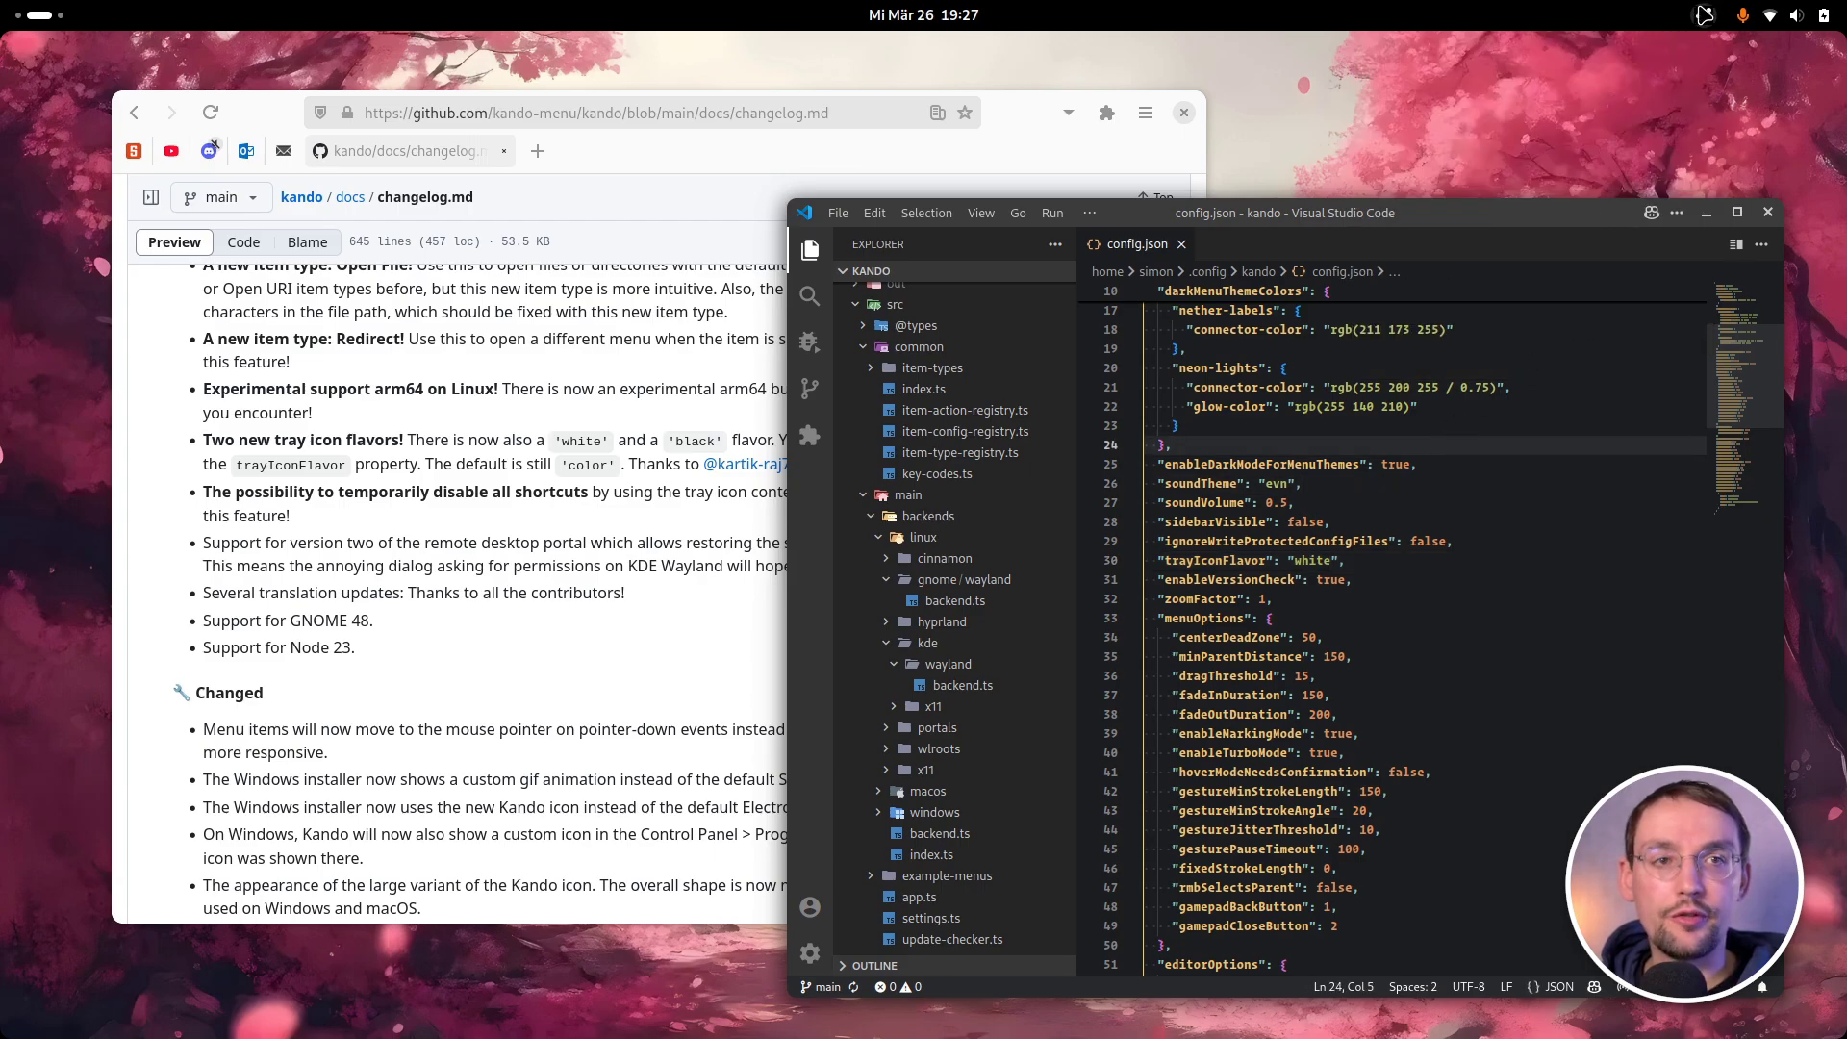
- Re-enable Kando's shortcuts, confirm Ctrl+Space opens the pie menu, then return to Firefox
click(1703, 14)
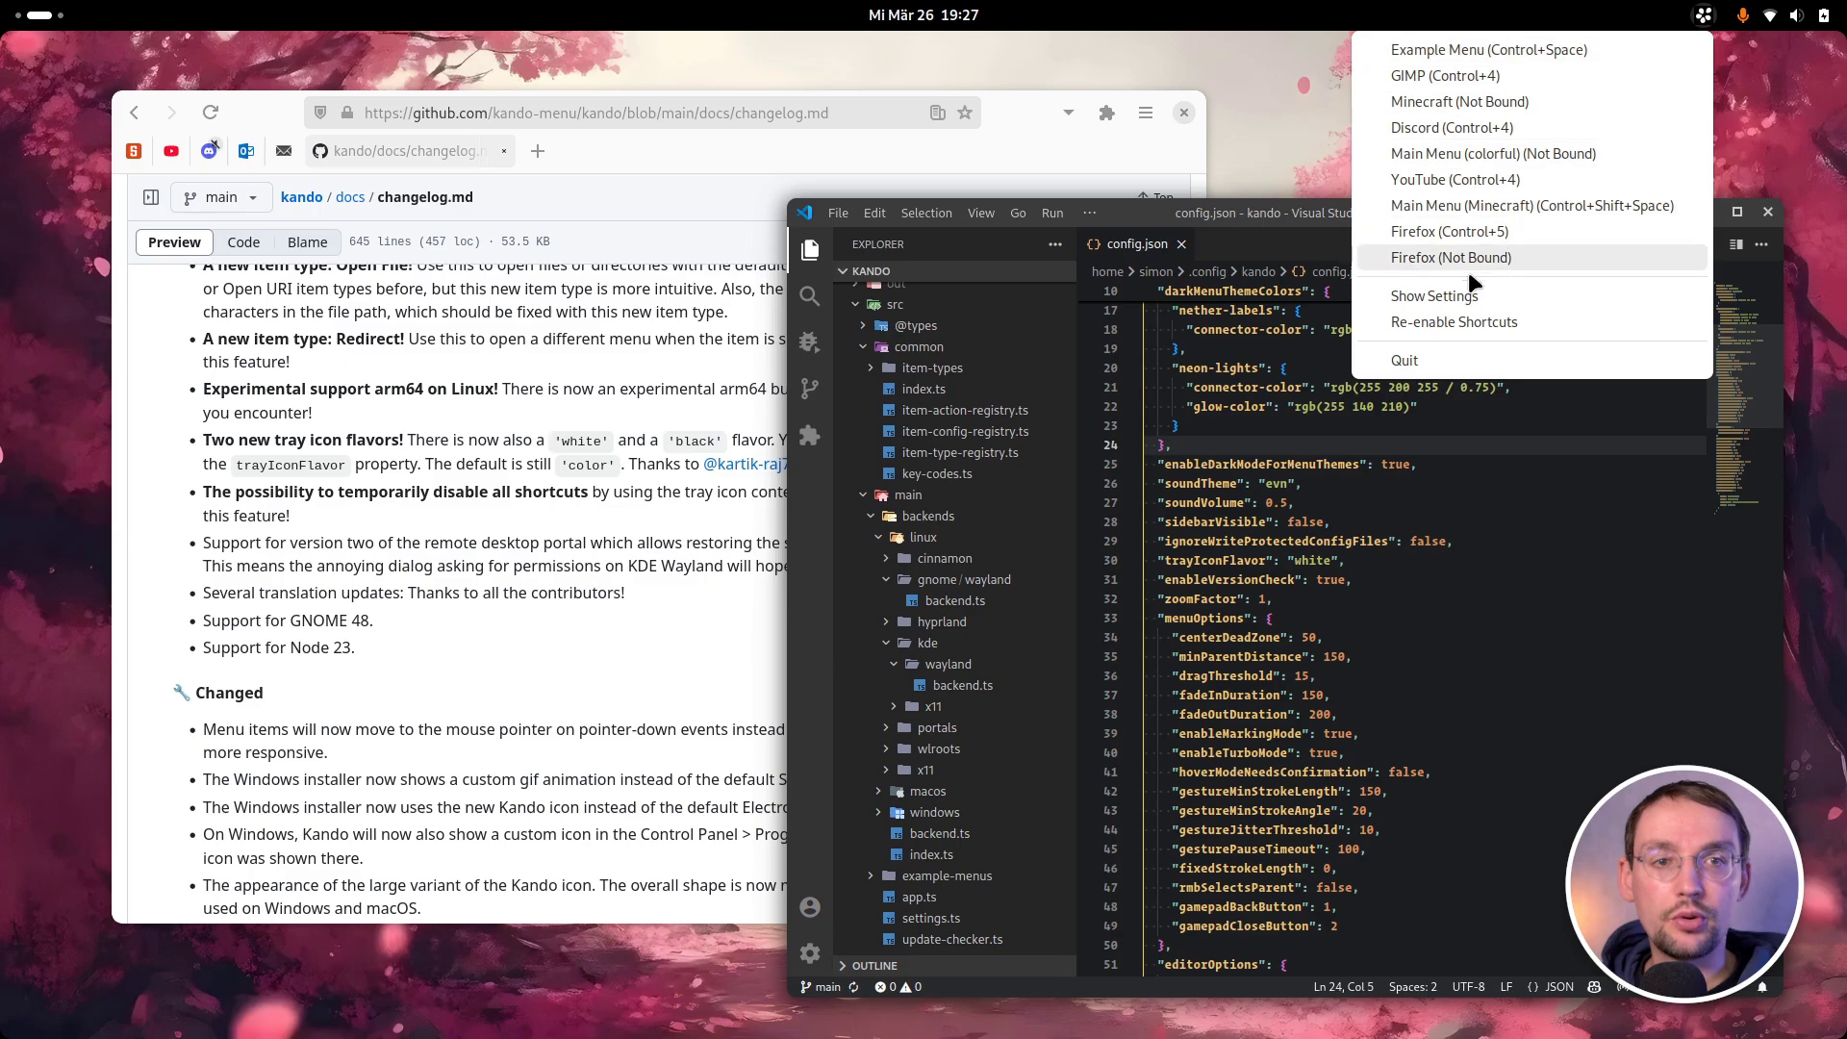
click(1452, 321)
key(ctrl+space)
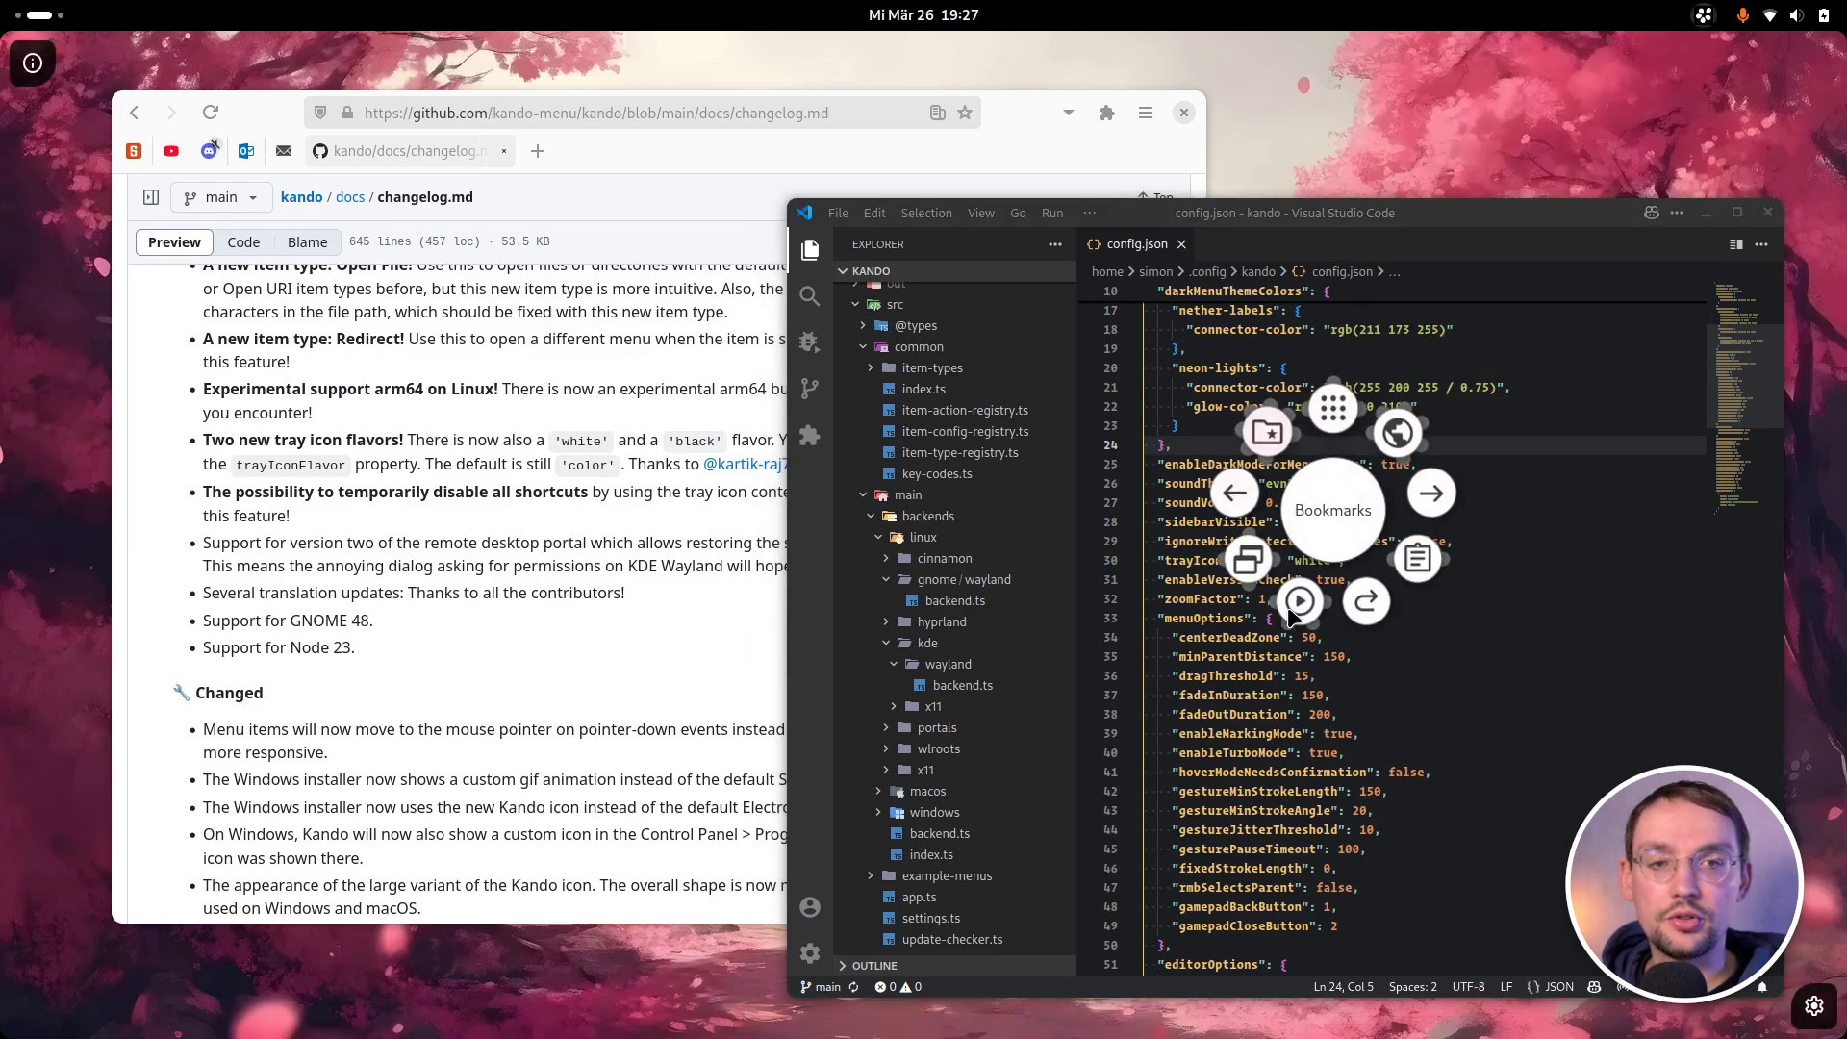
click(1320, 507)
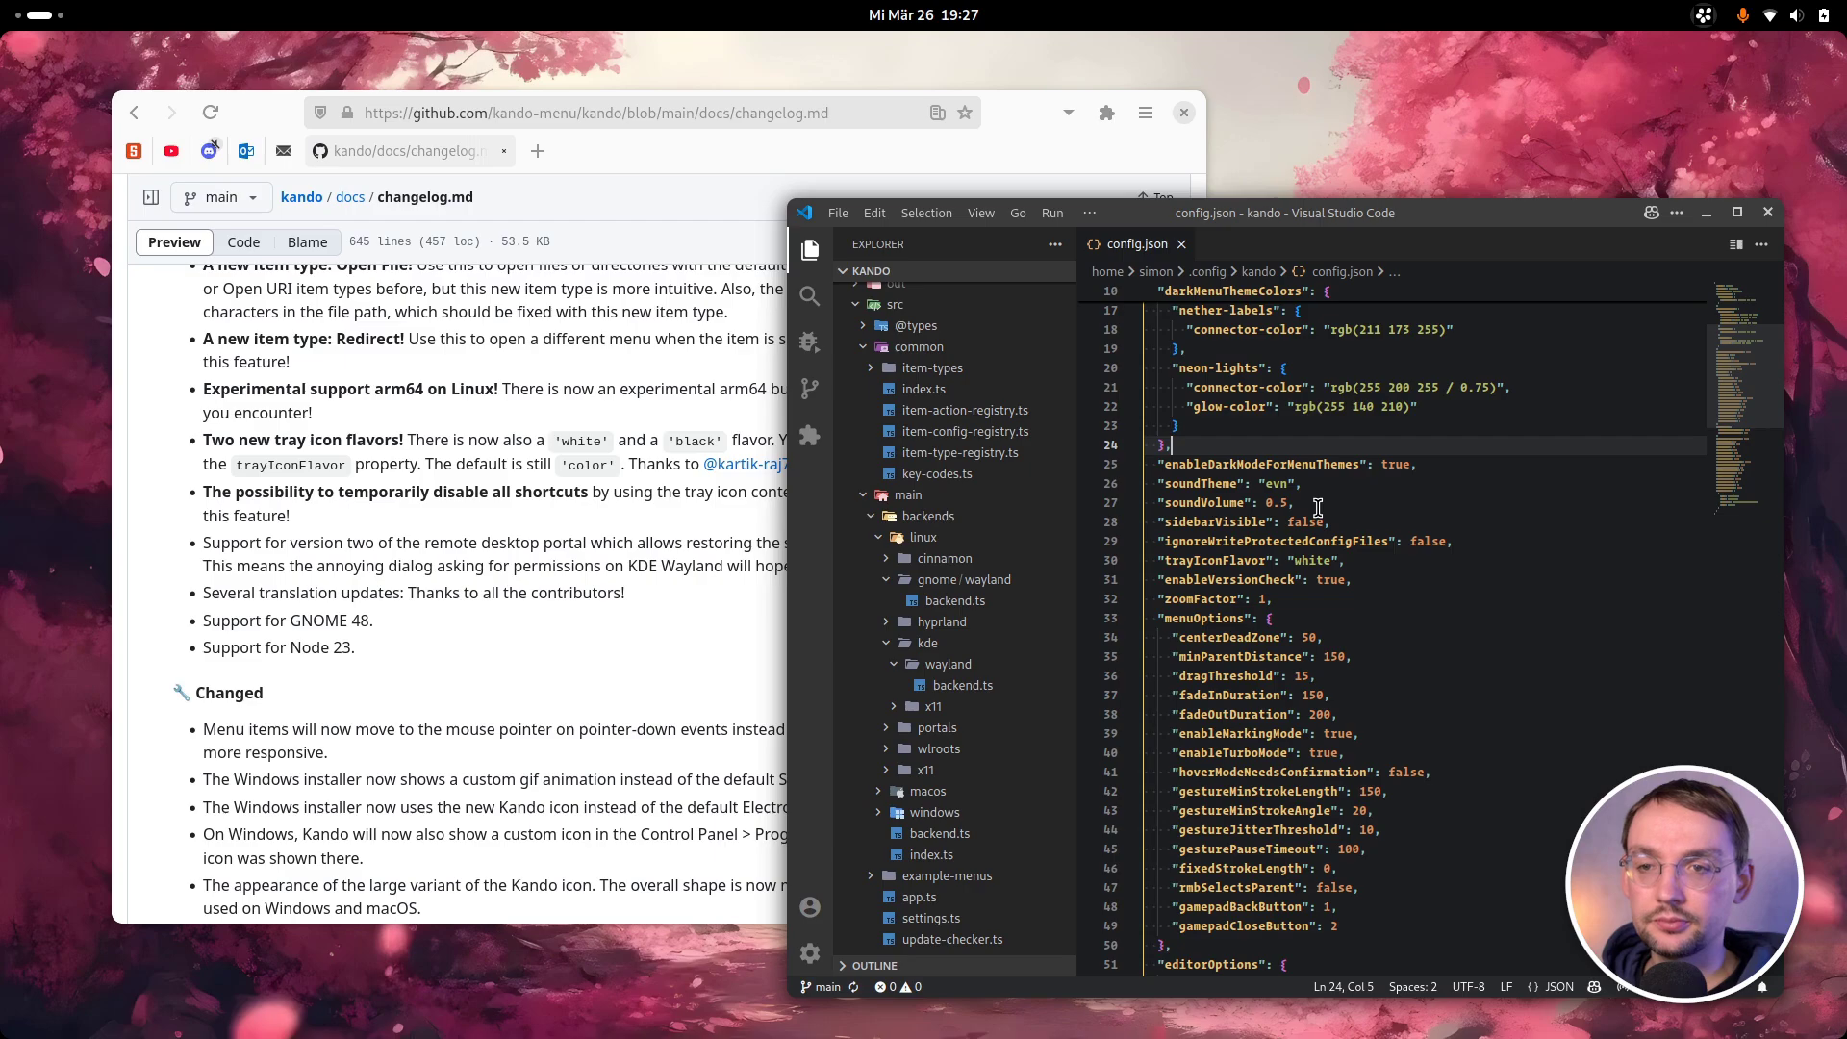
click(735, 602)
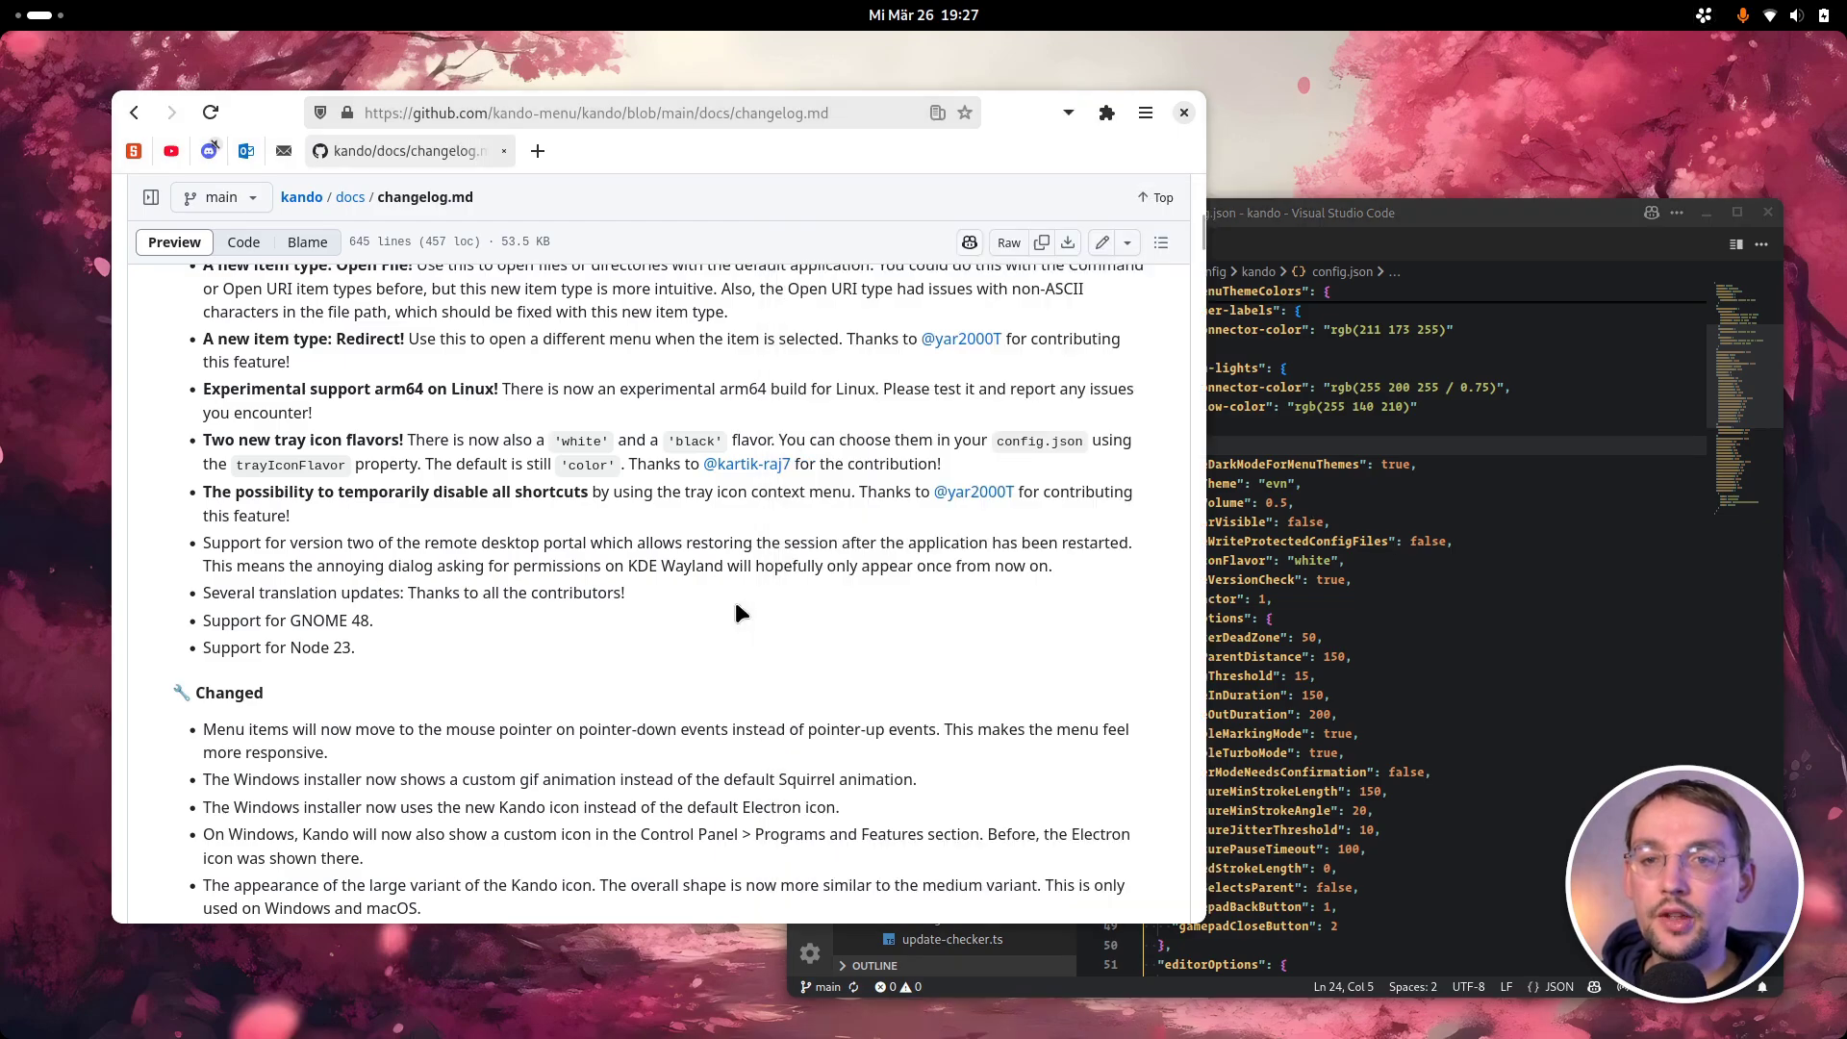
- Scroll through the changelog's Changed and Fixed sections, then rotate to an empty workspace
scroll(735, 612, down, 3)
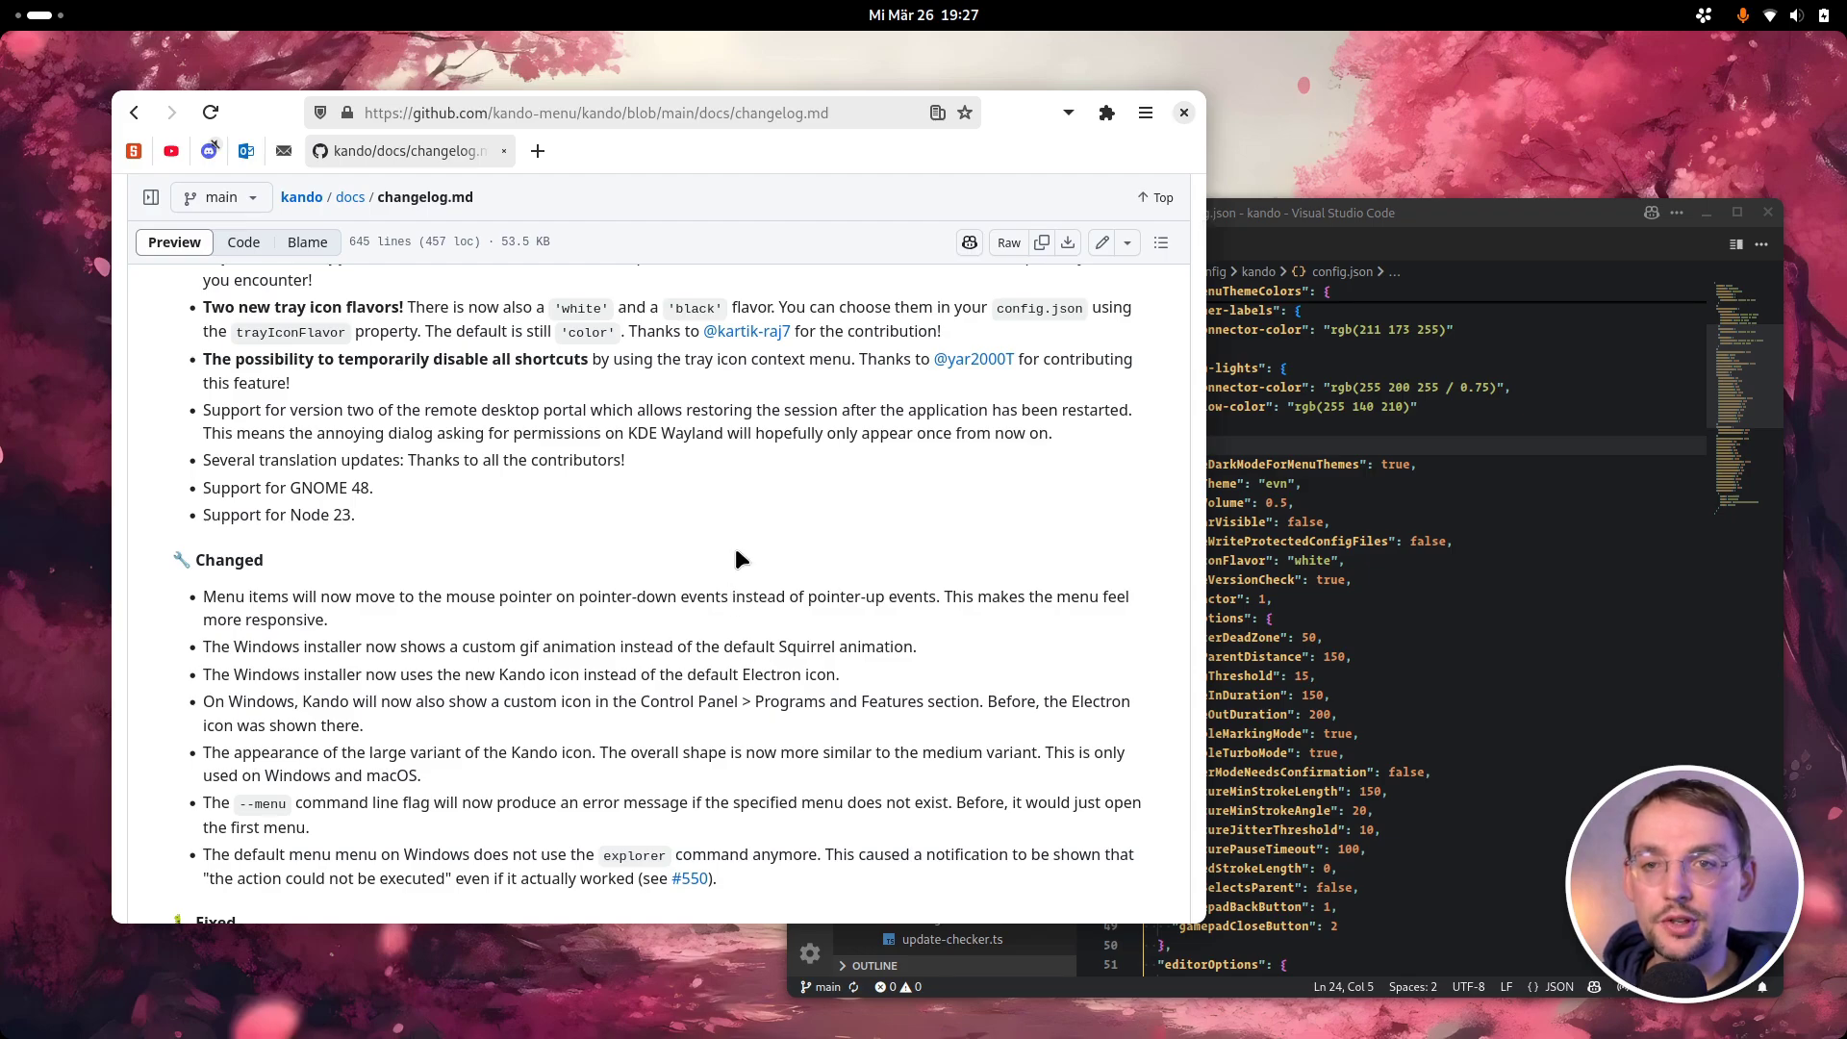
scroll(478, 710, down, 5)
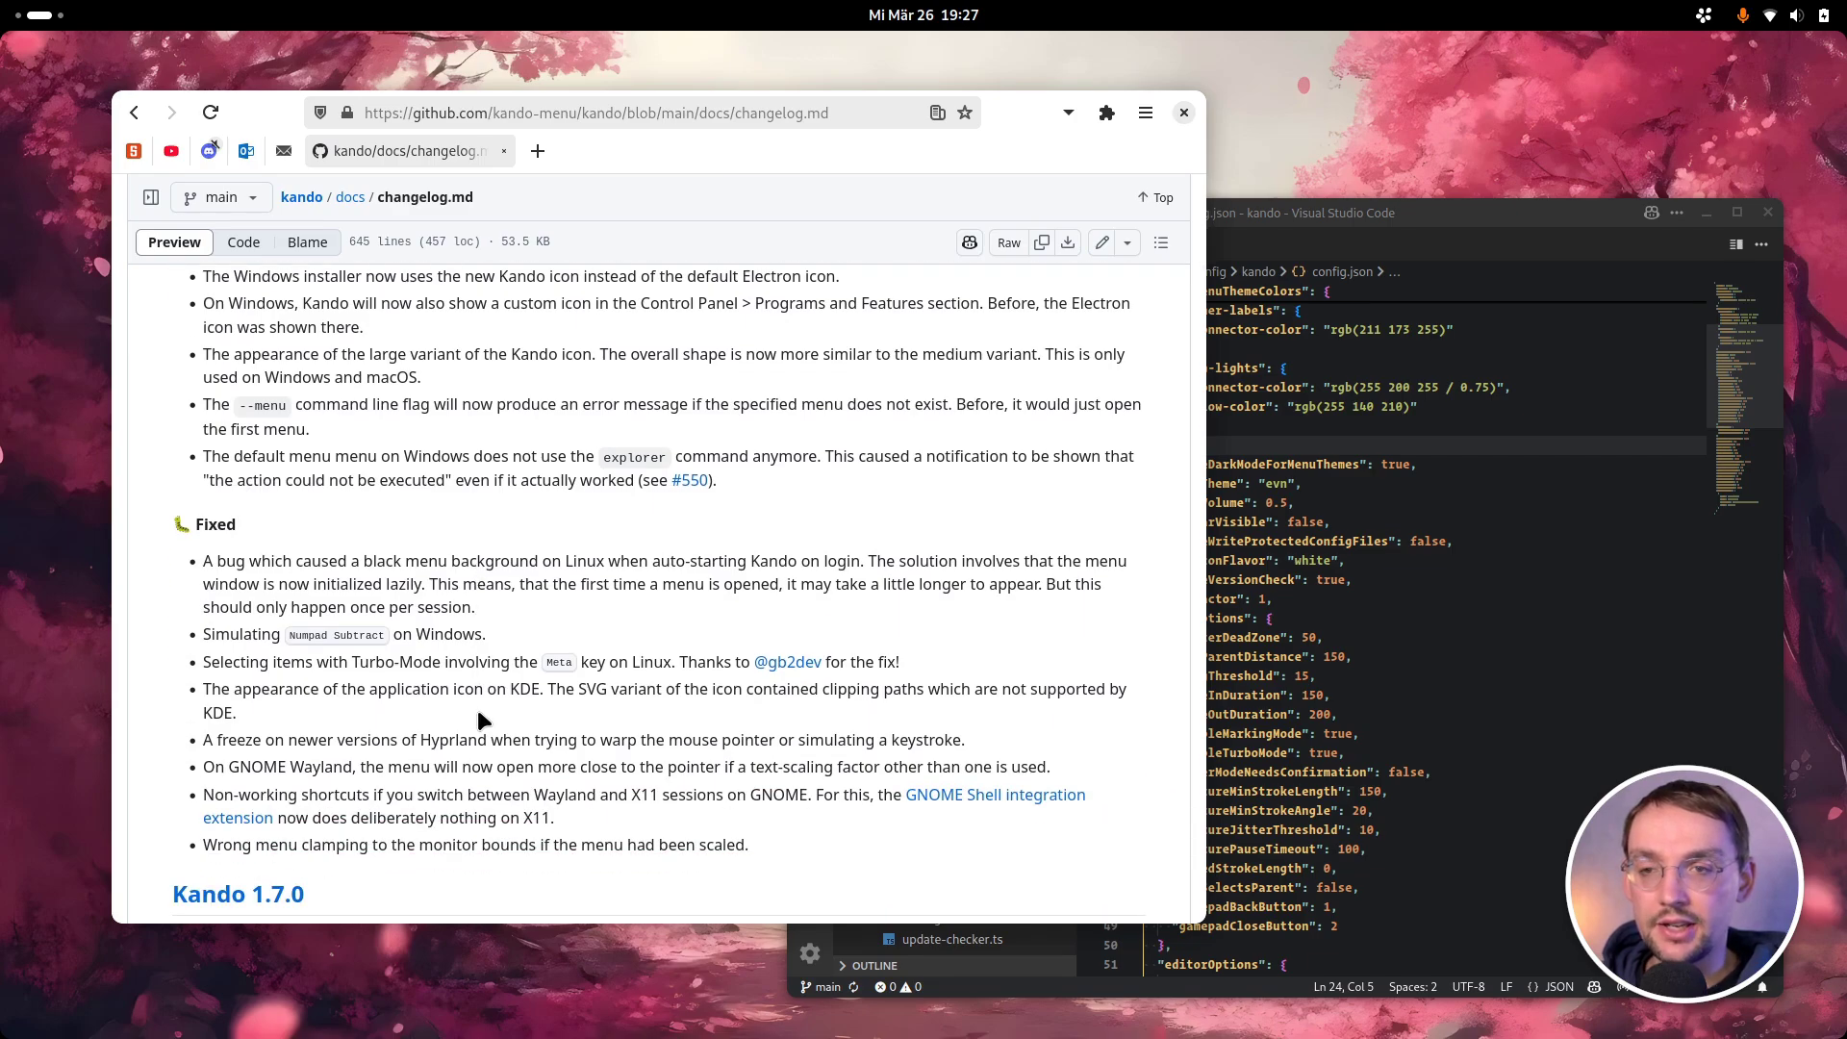
scroll(477, 708, up, 3)
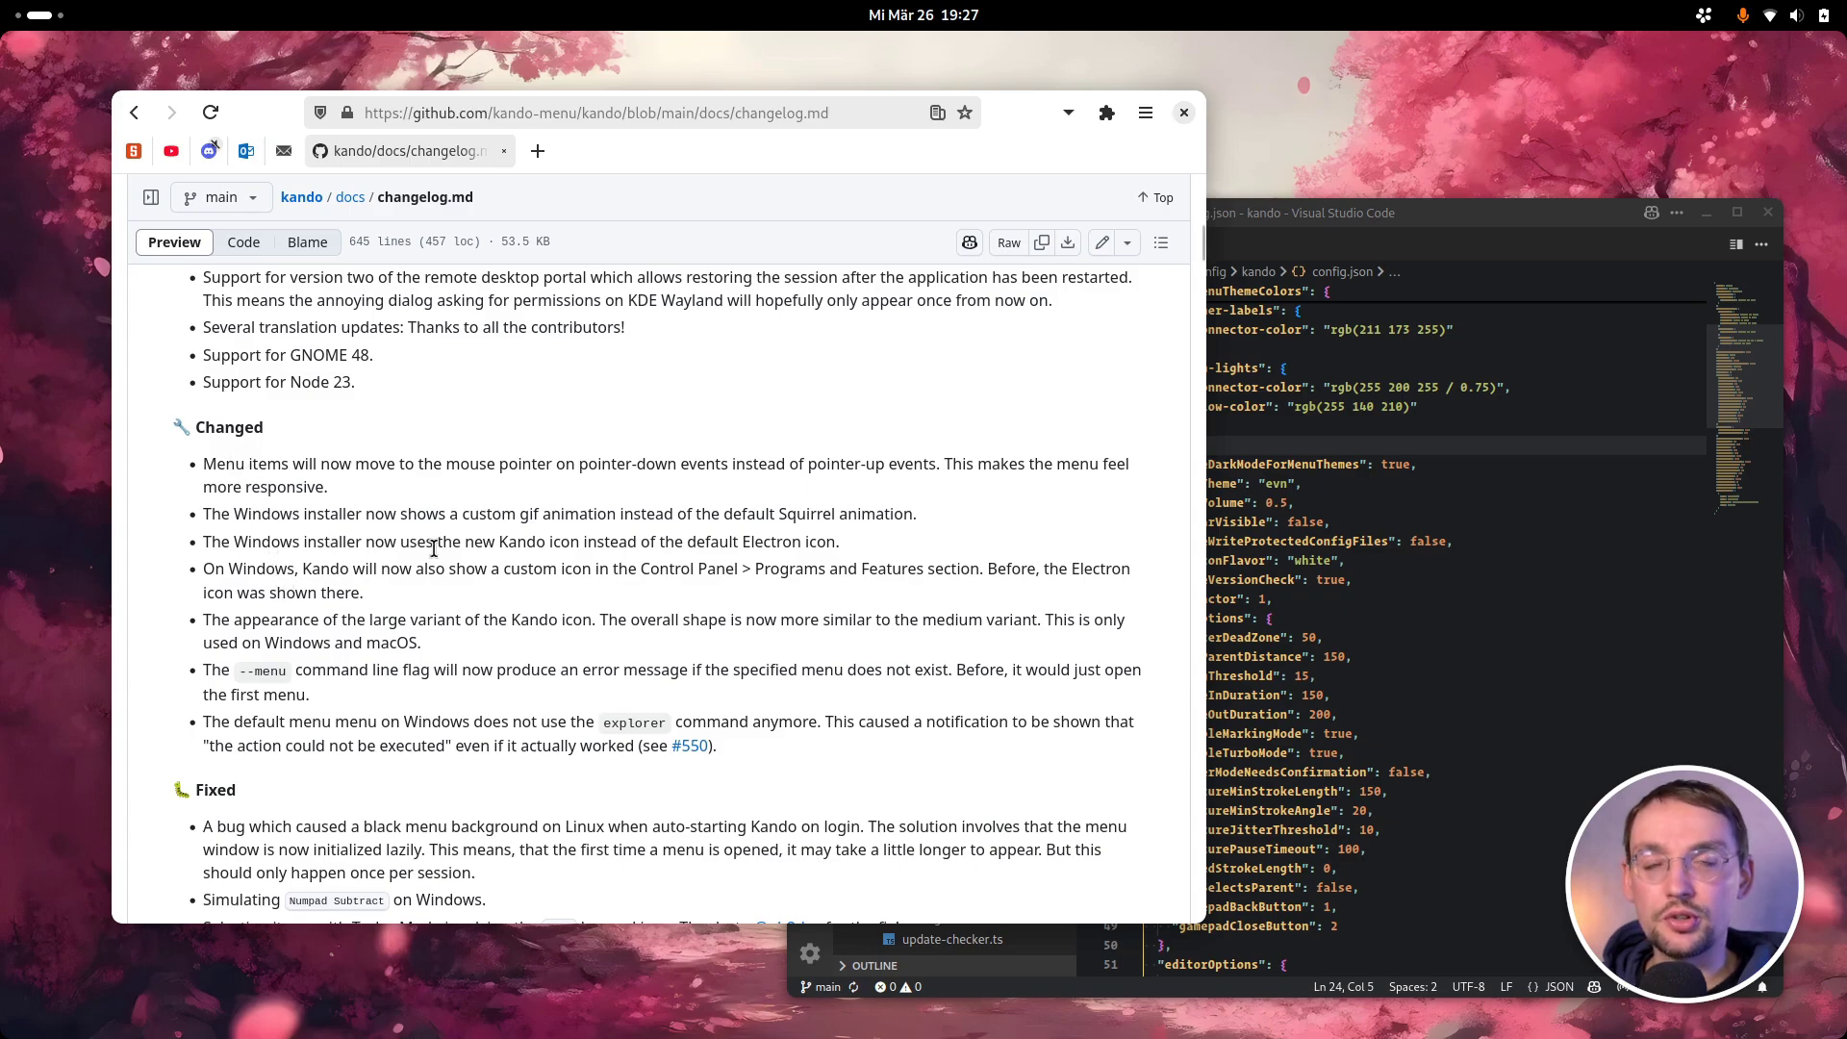
scroll(481, 551, up, 3)
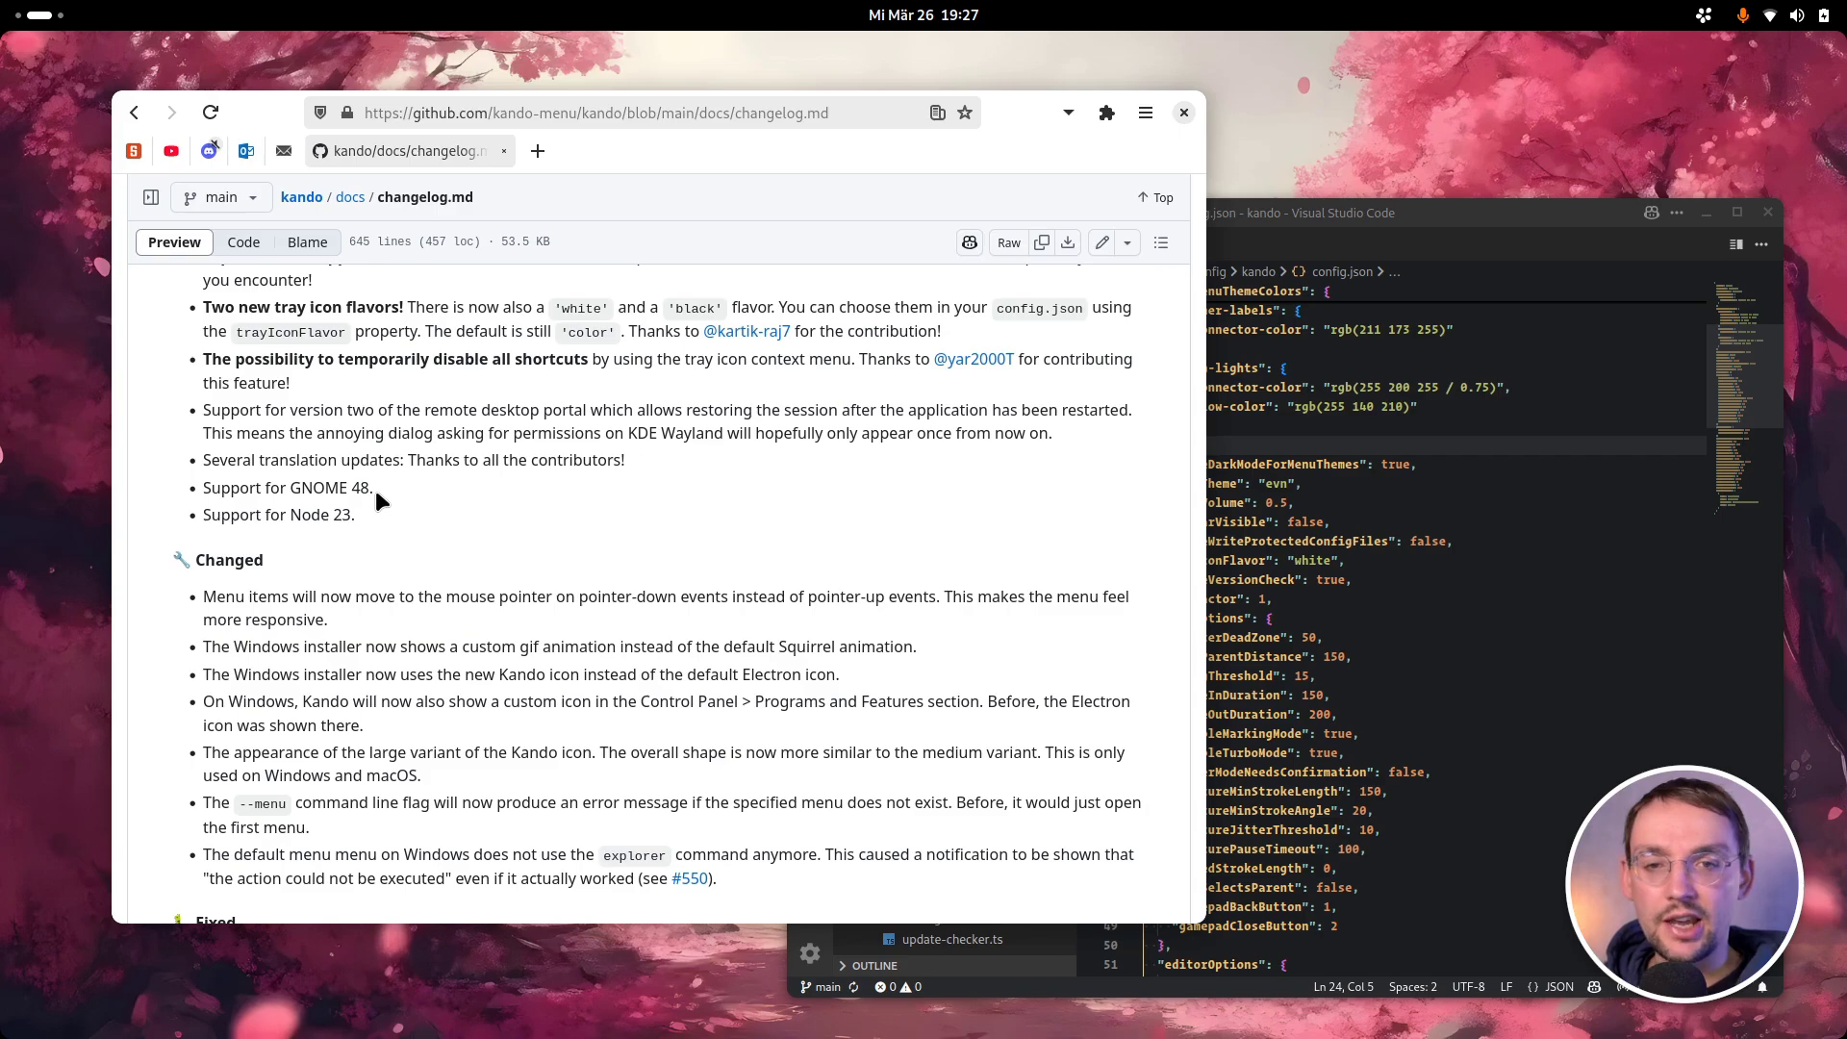
scroll(395, 529, down, 3)
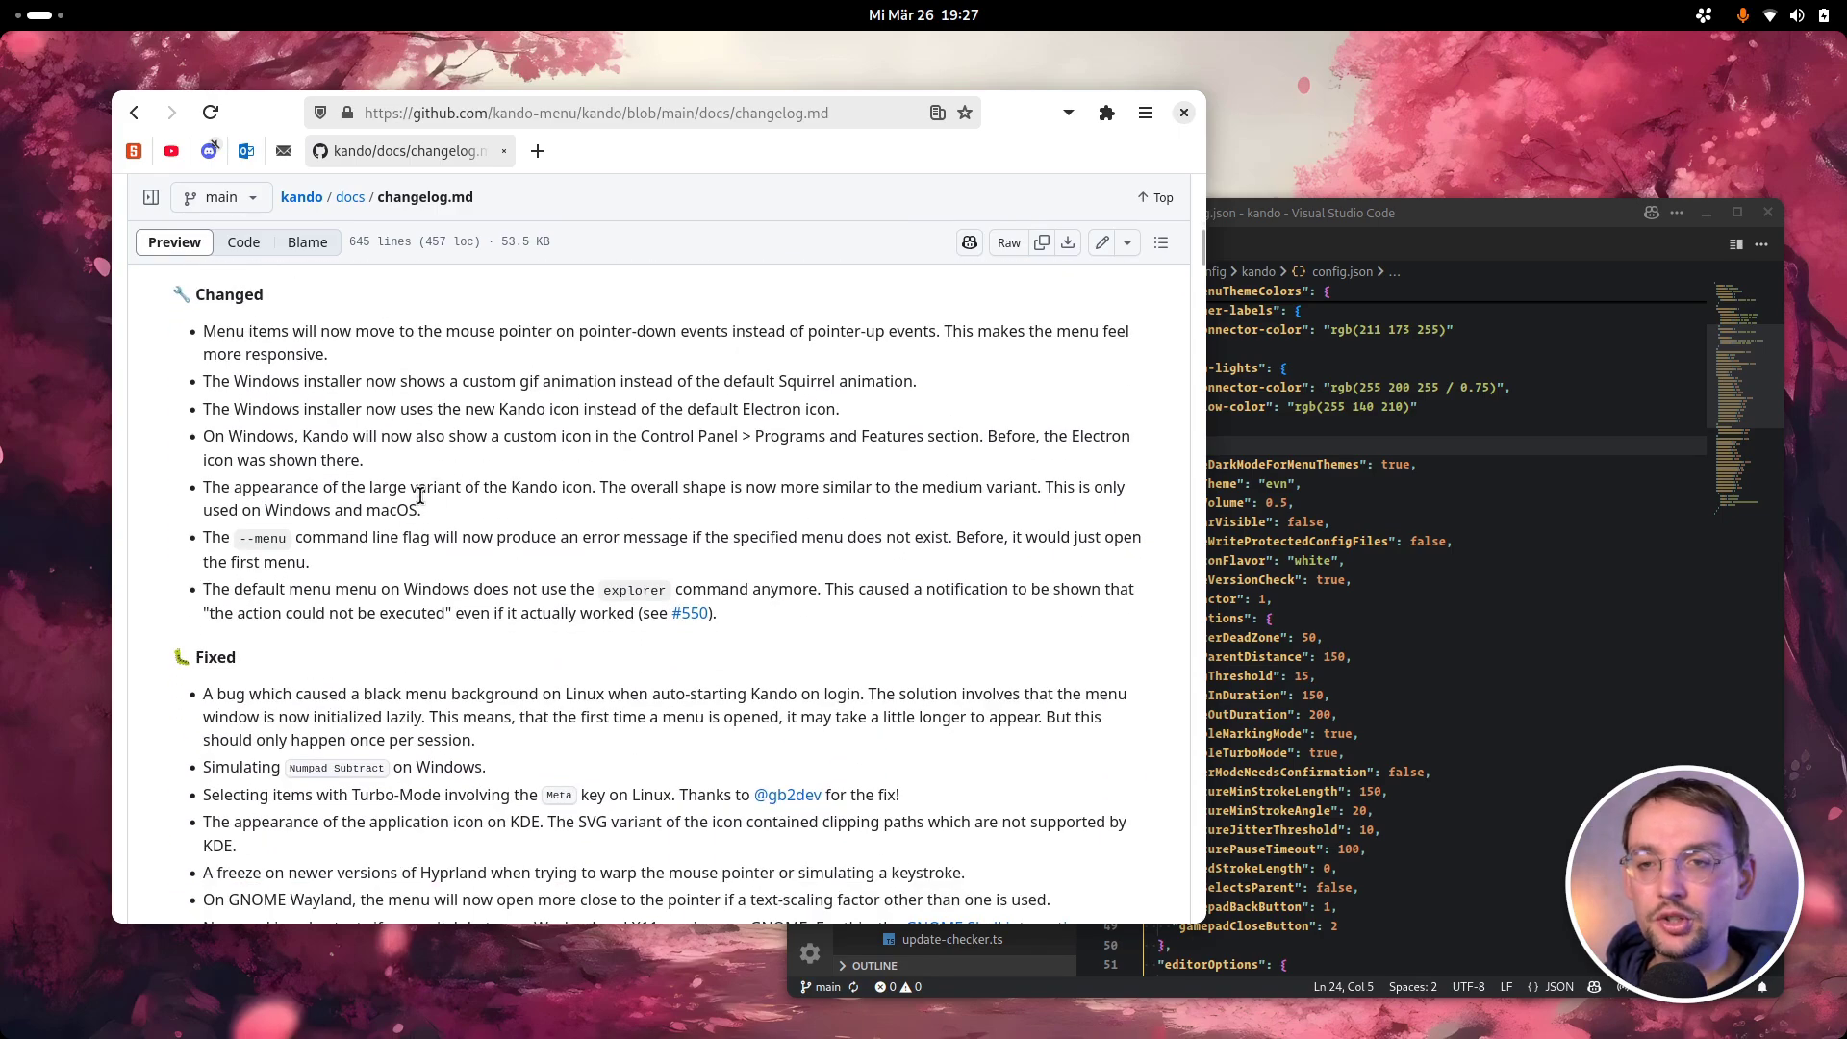
scroll(399, 540, down, 2)
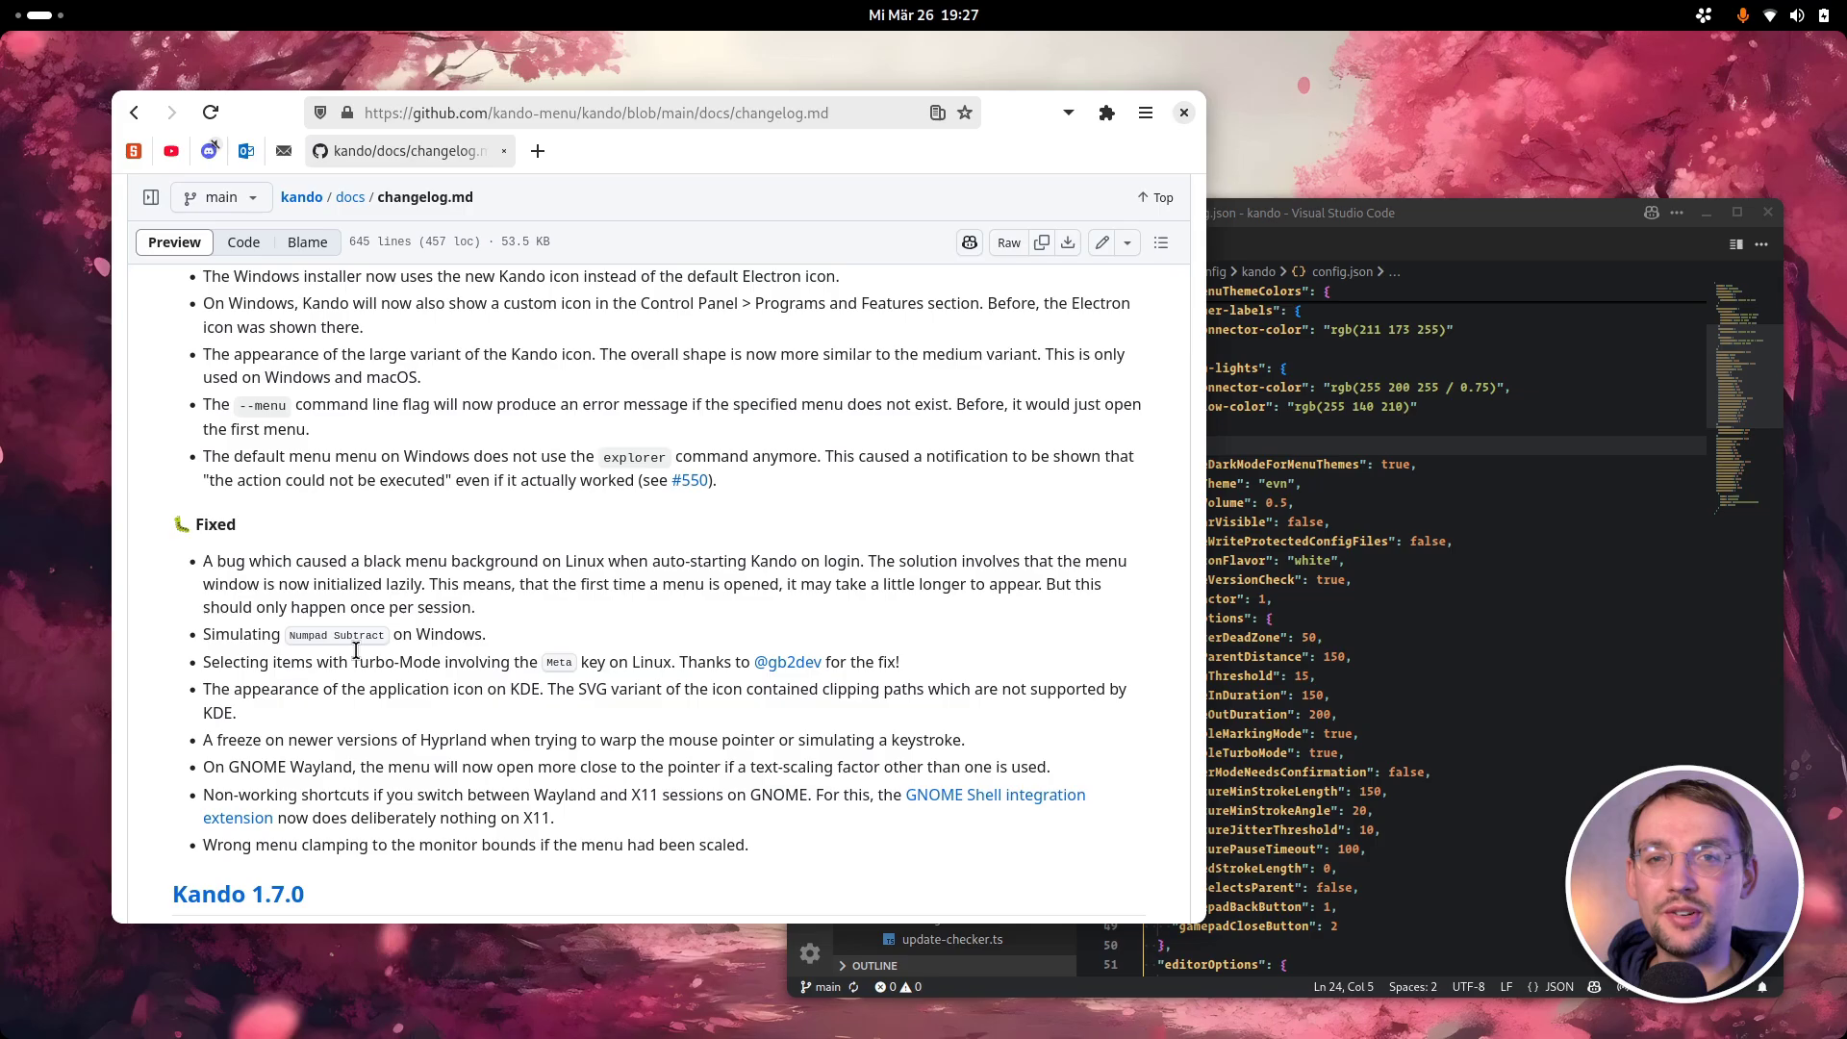
drag(1426, 154, 735, 318)
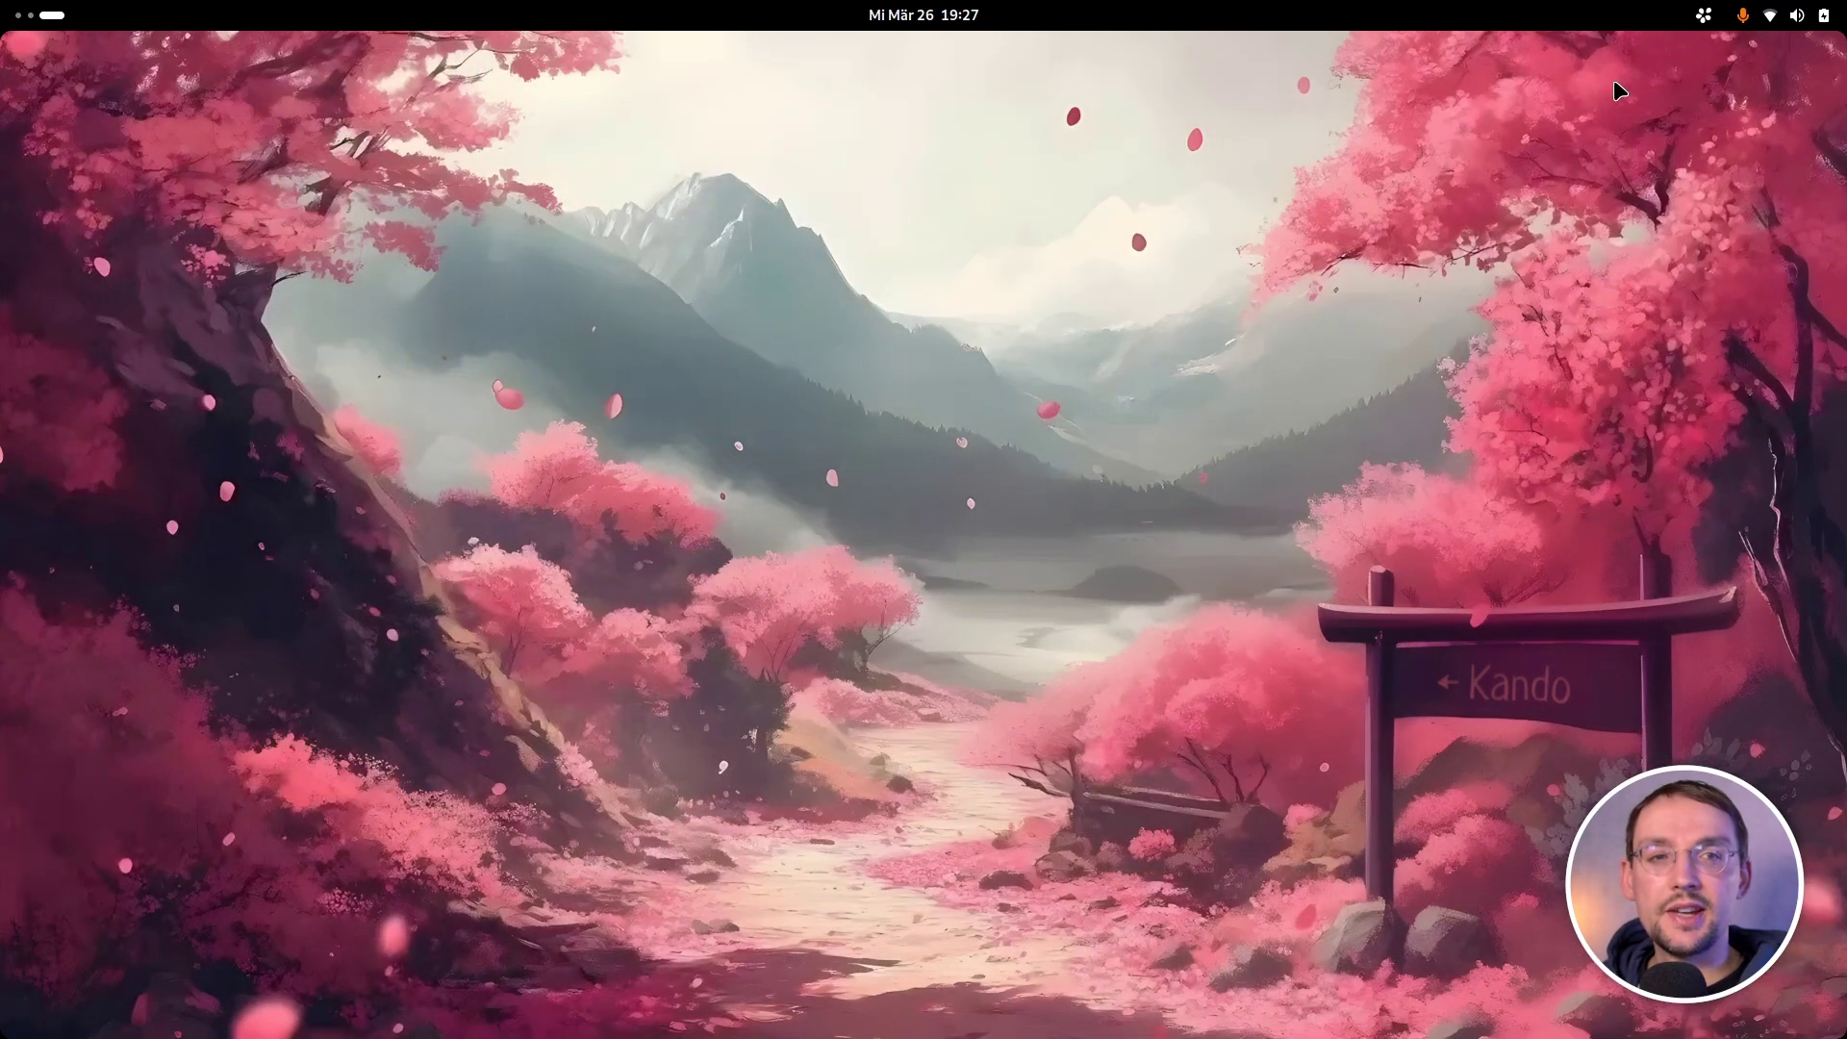
- Open Kando's settings, drop the Example Menu's Redirect item onto the Trash tab, and close
click(1704, 15)
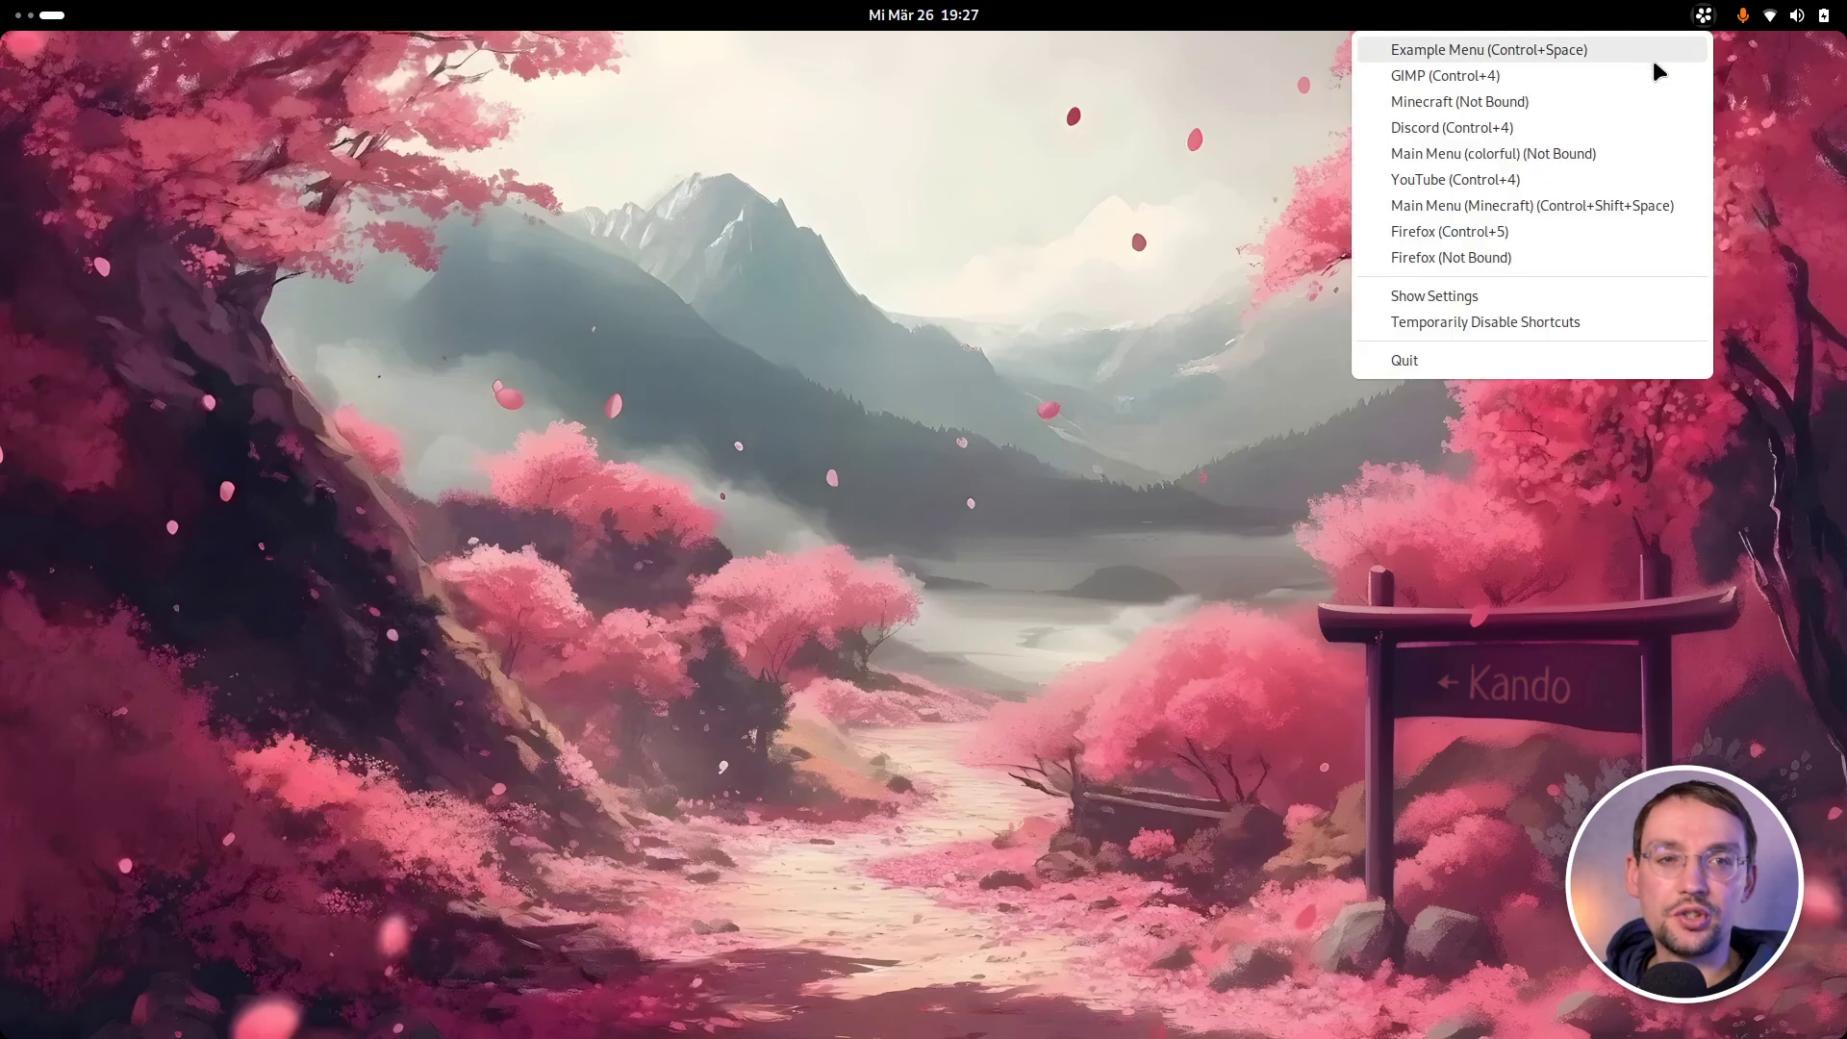
click(1506, 295)
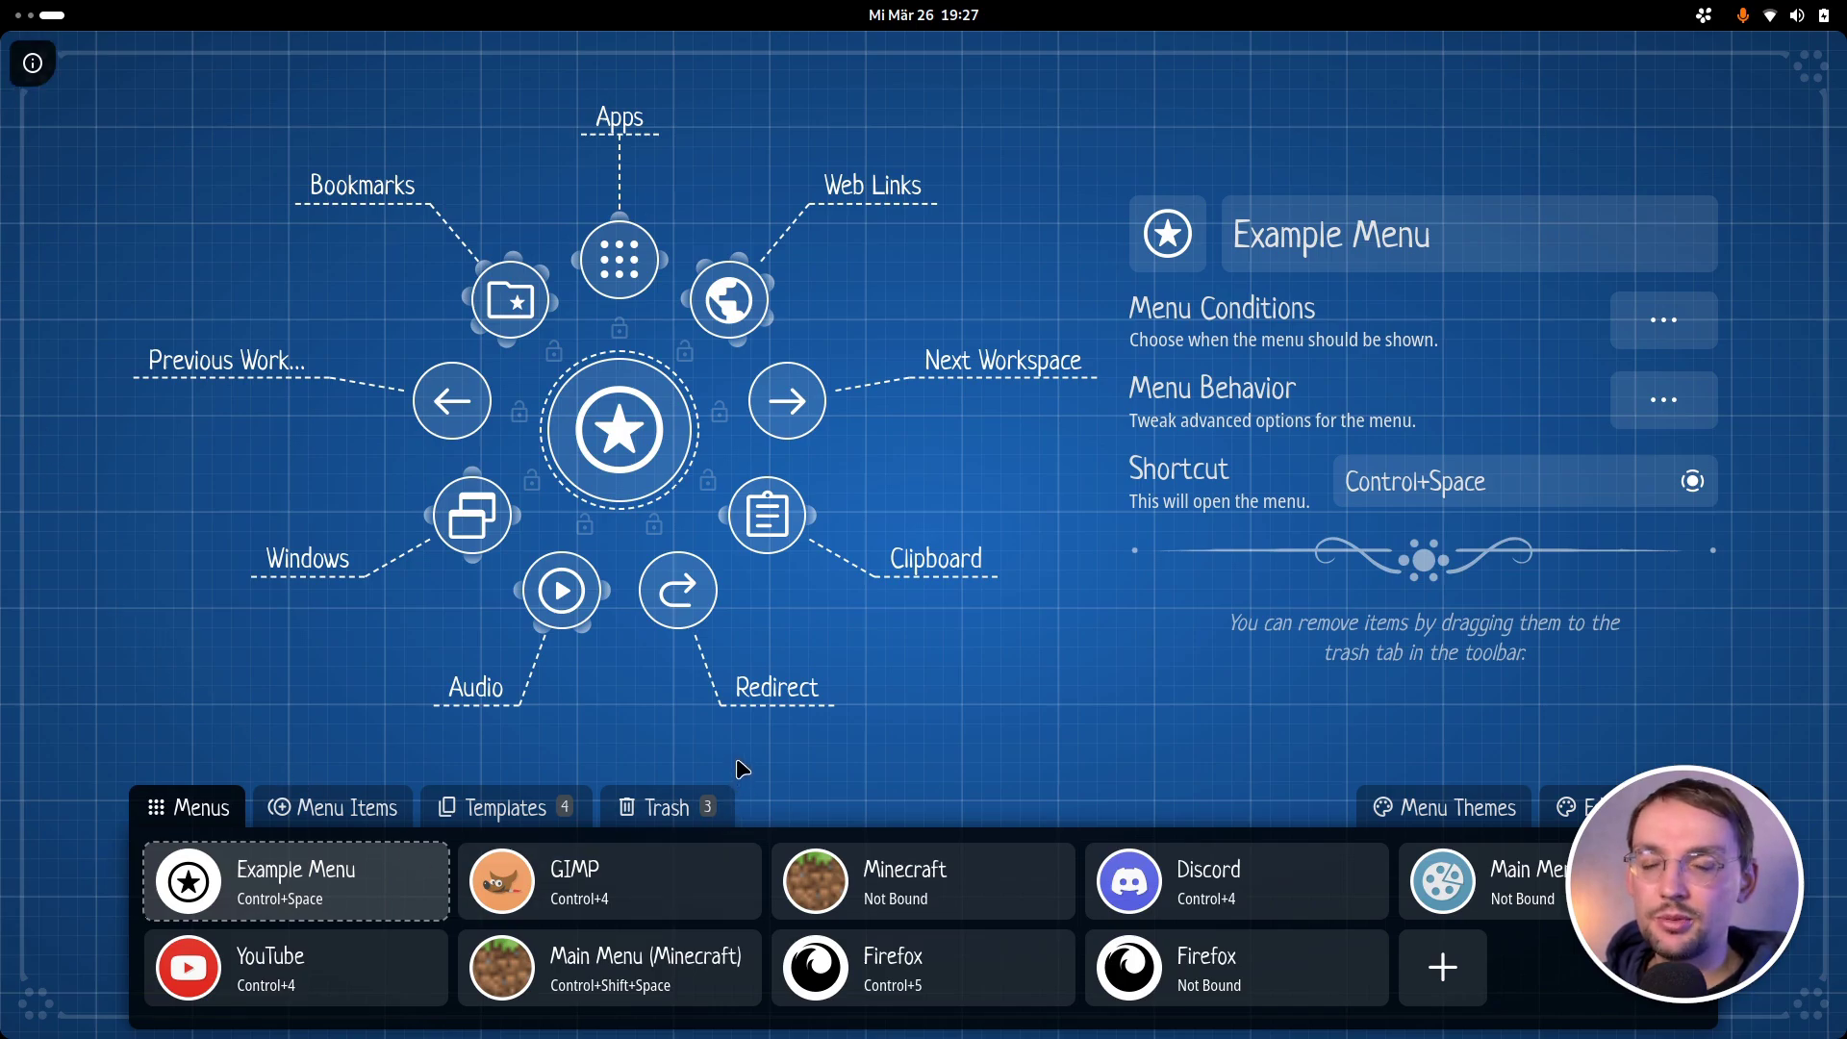
drag(689, 587, 712, 800)
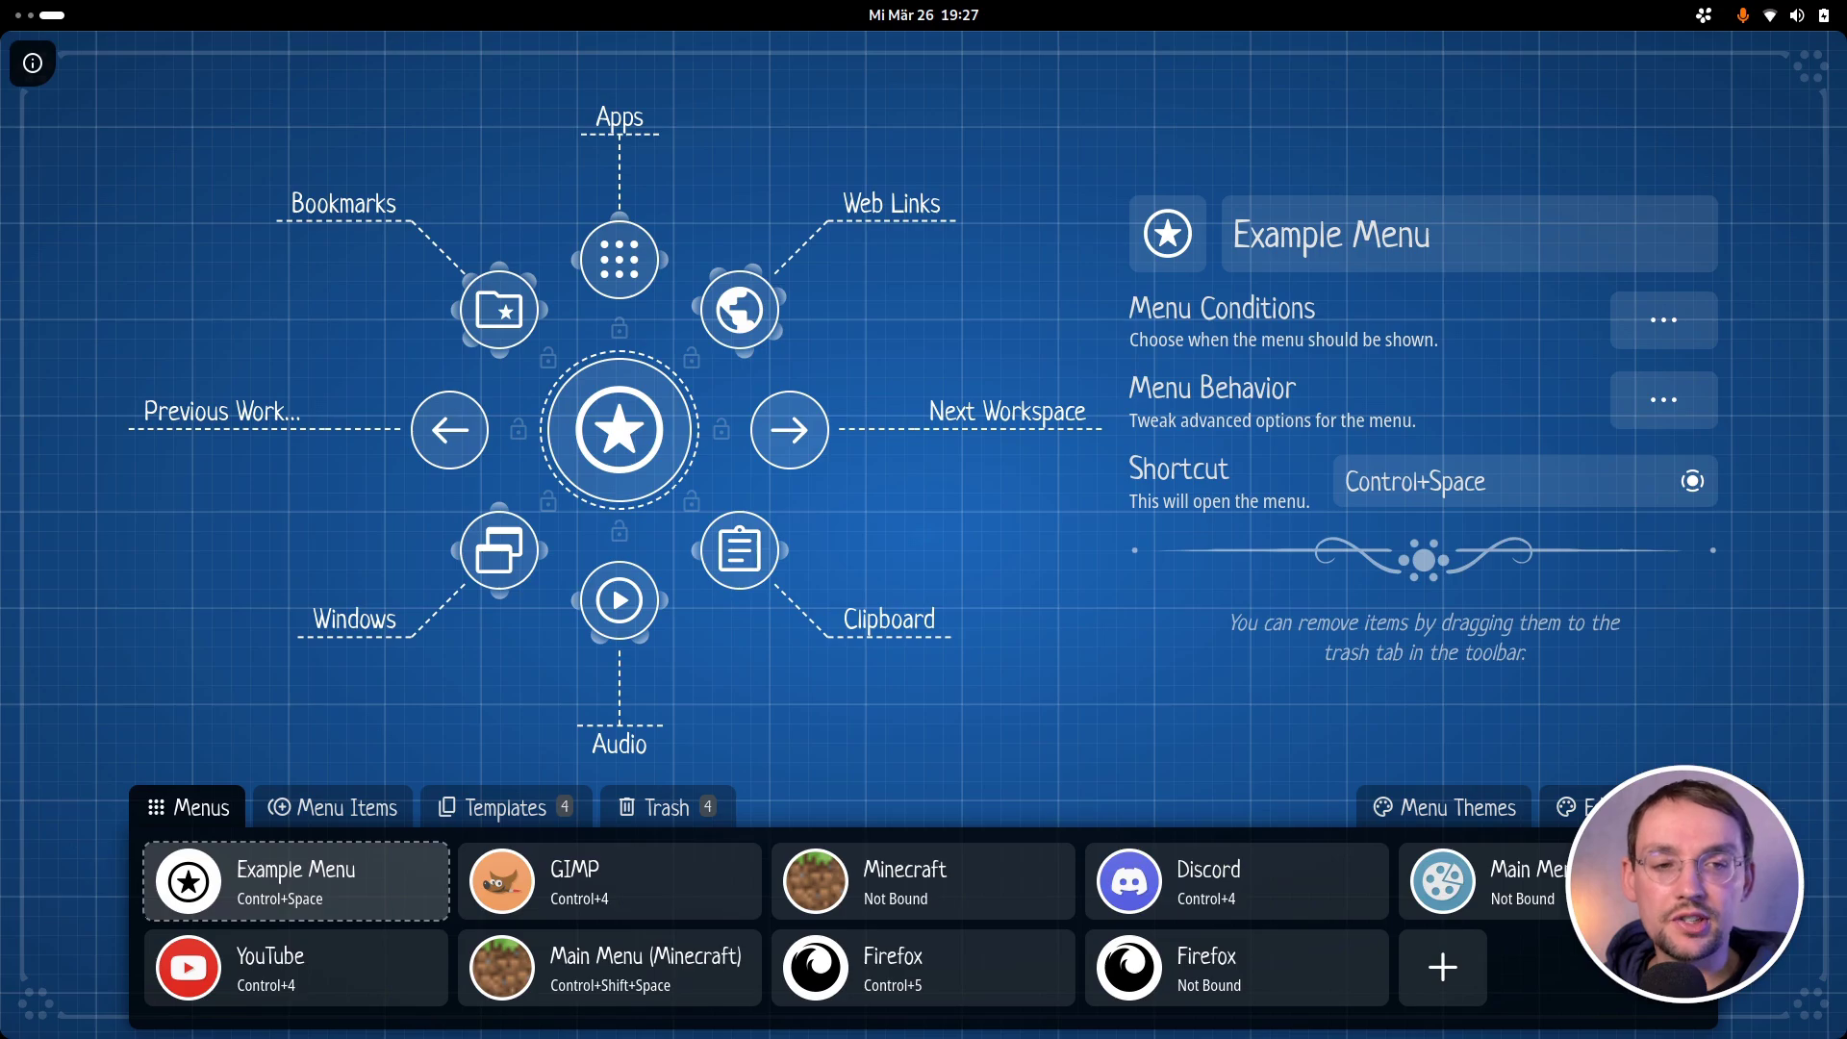
key(Escape)
- Reopen settings from the pie menu and inspect Kando on GitHub under Web Links
key(ctrl+space)
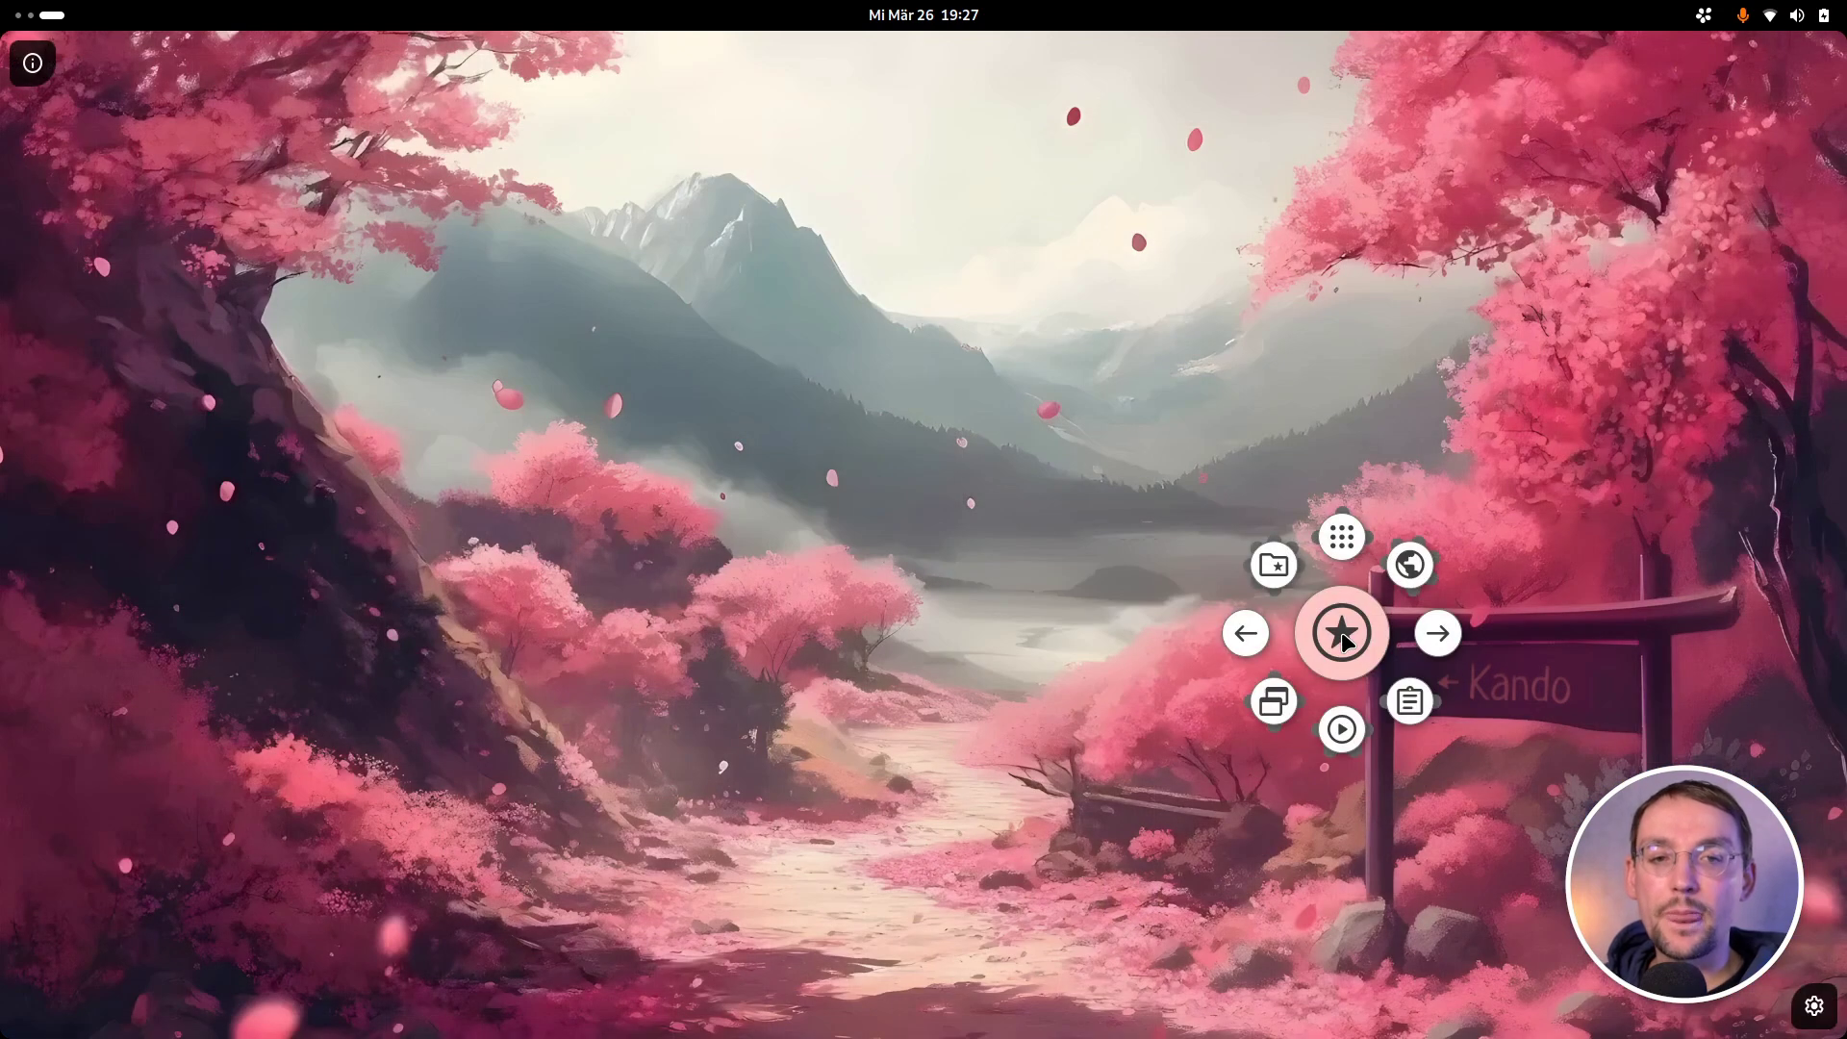
click(1814, 1006)
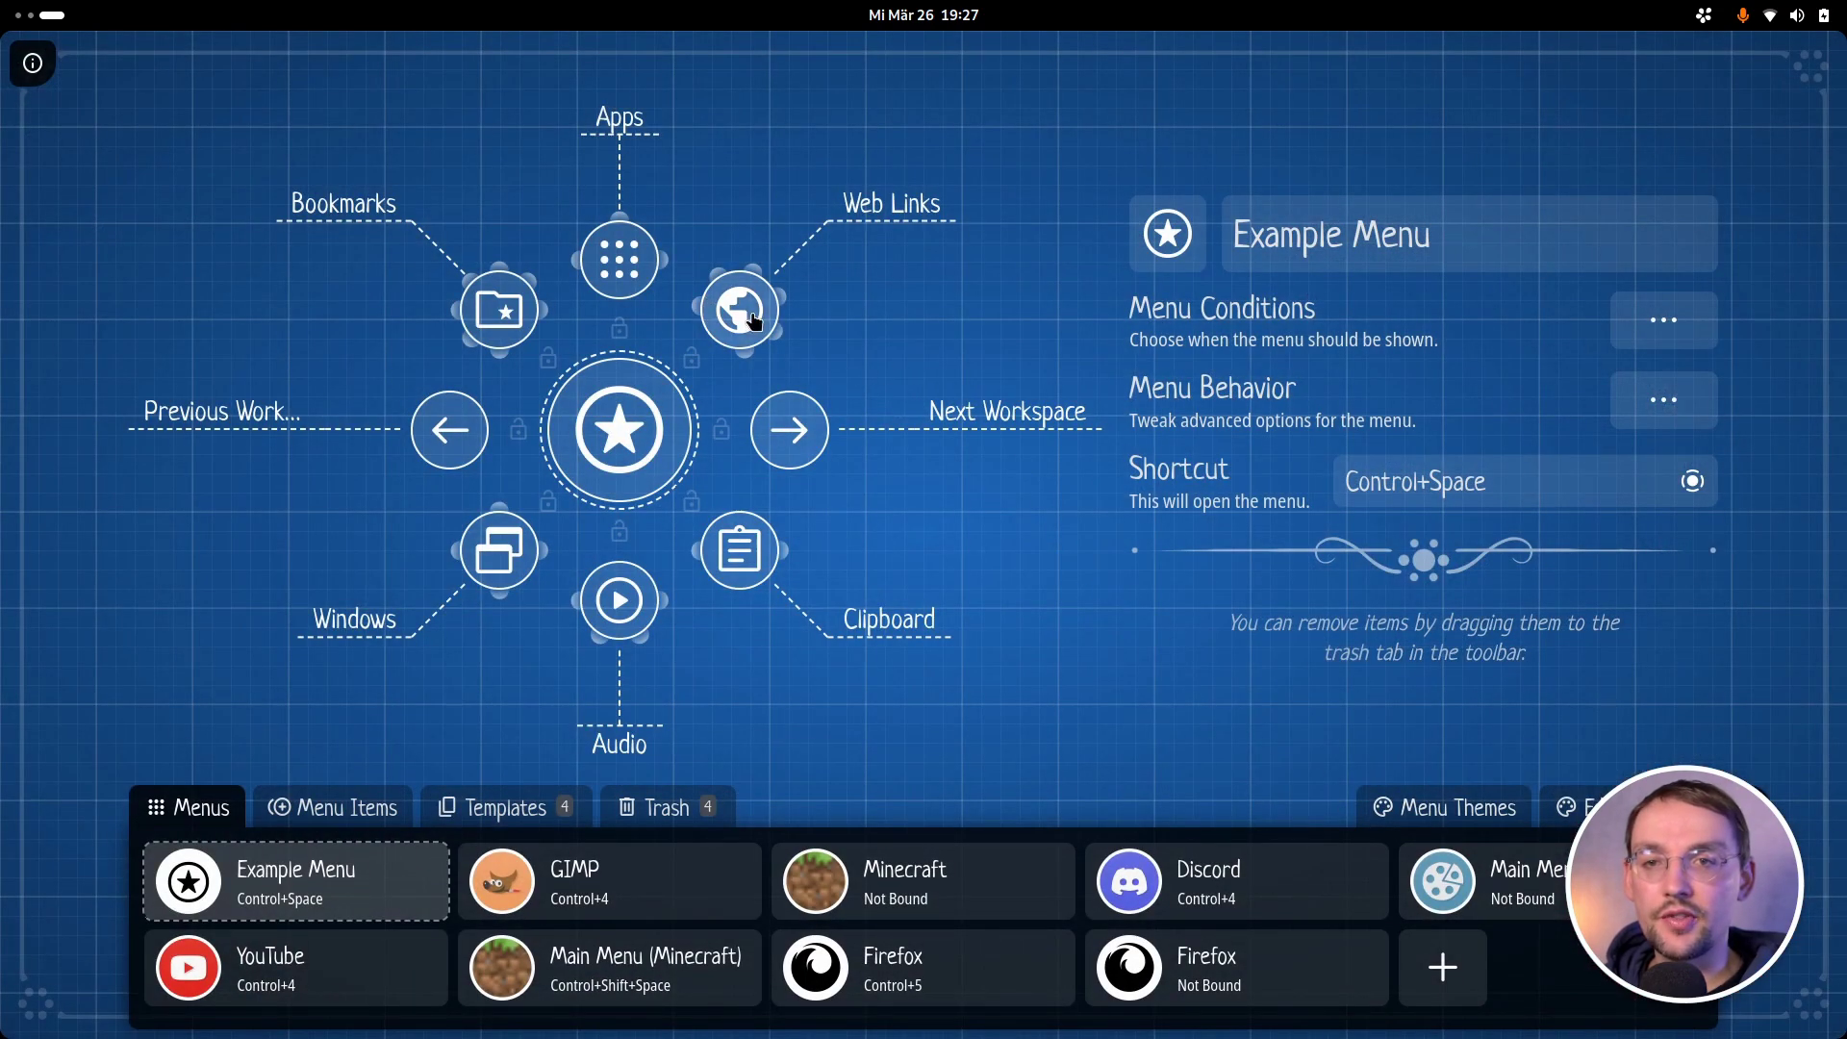
click(744, 306)
click(777, 376)
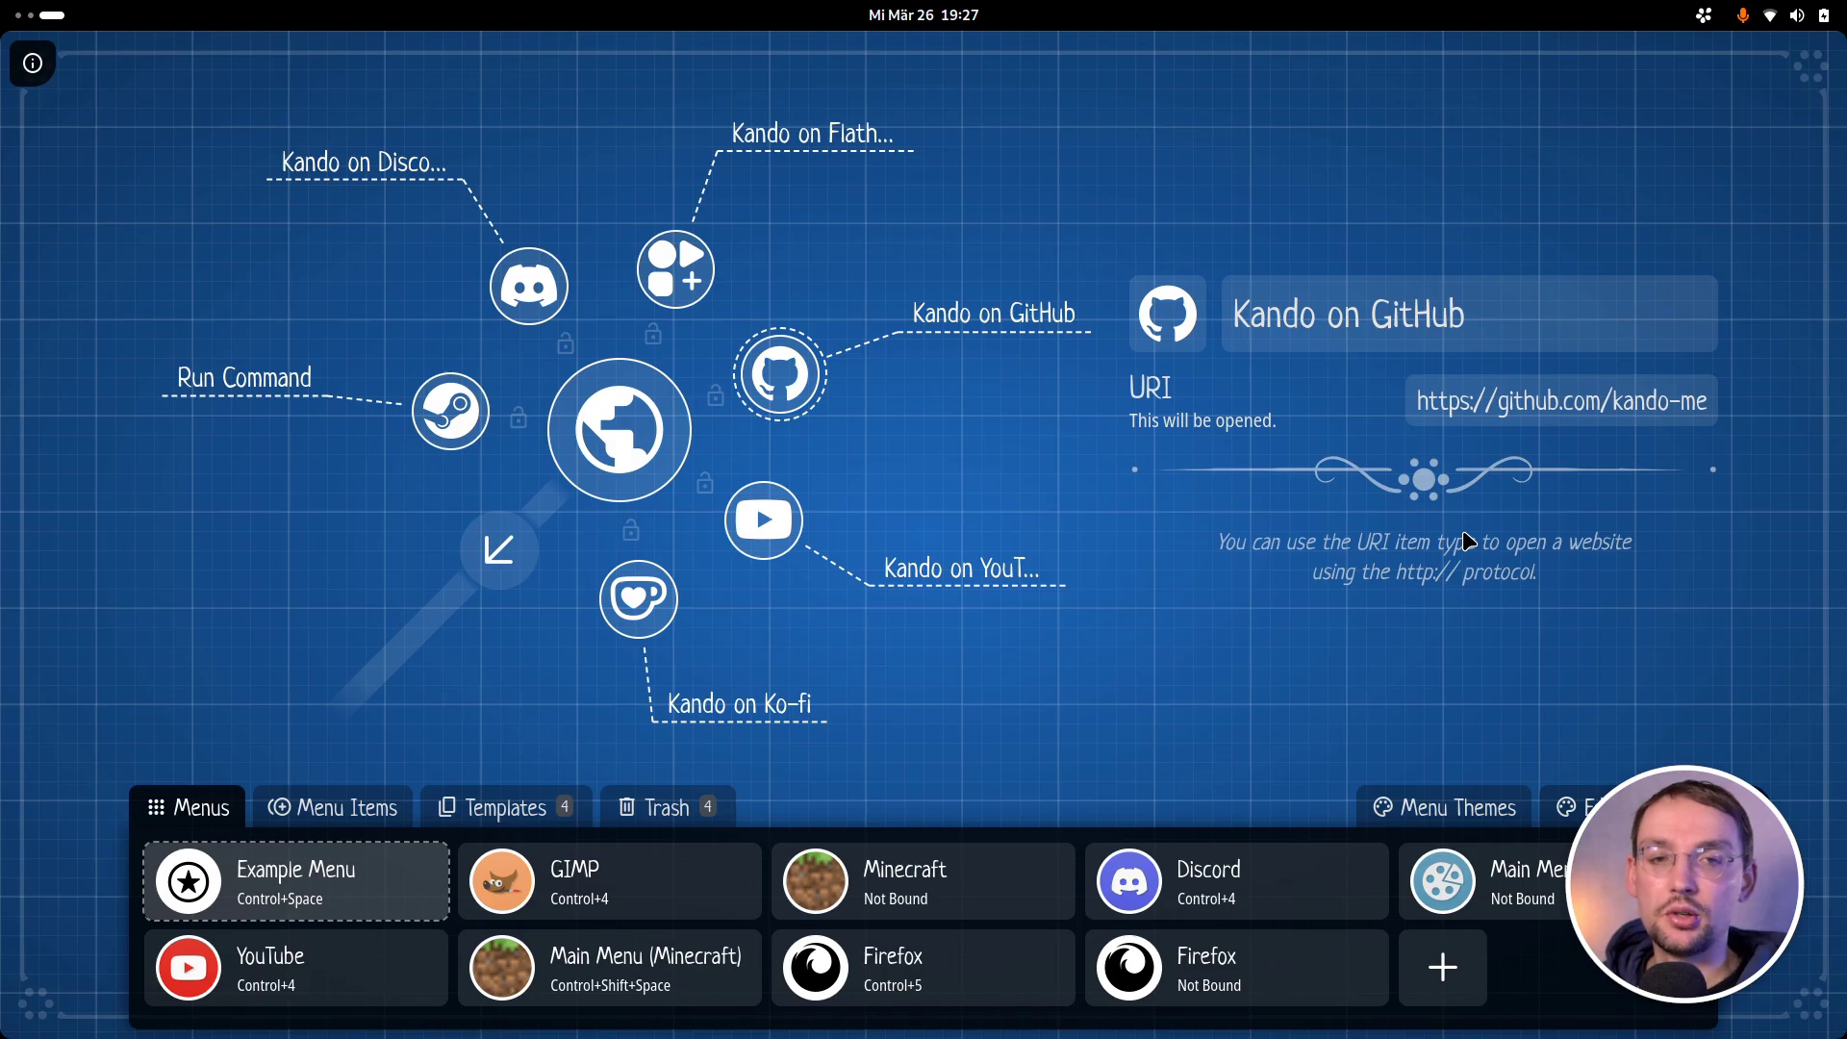
key(Escape)
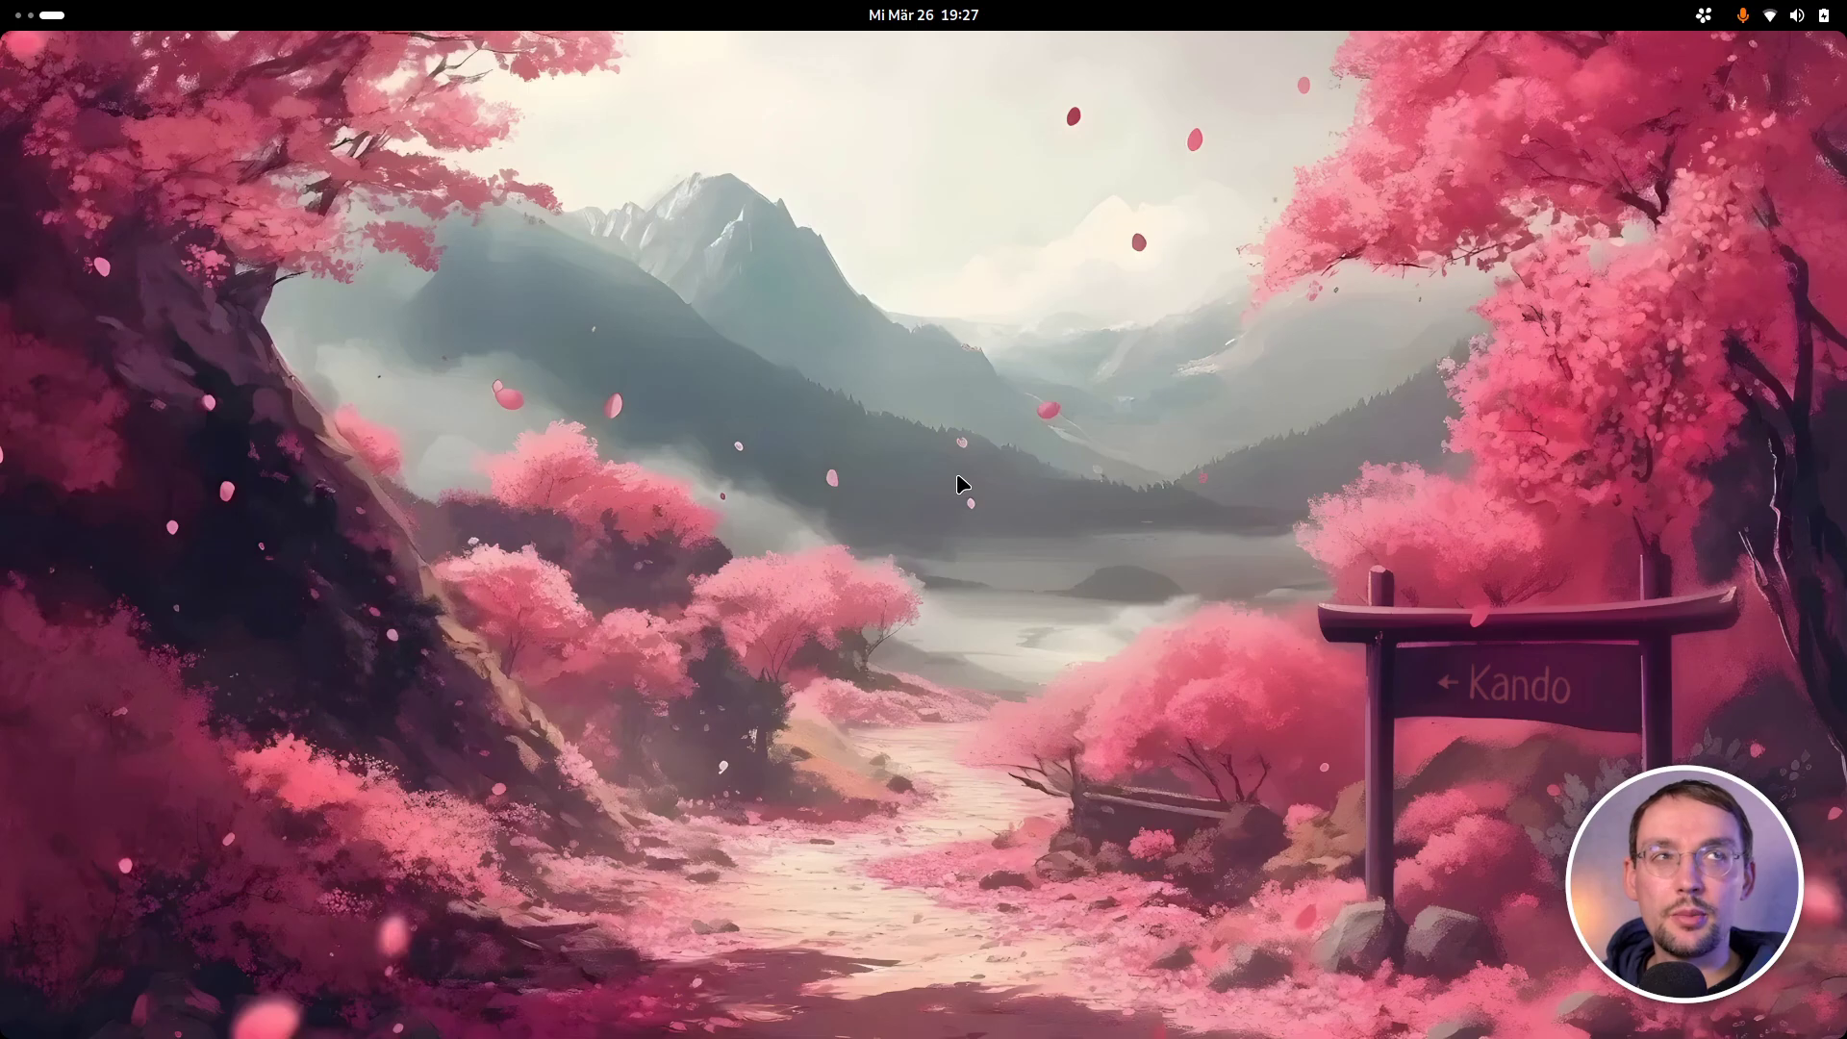
- Search the Activities overview for 'edi', then dismiss the overview
key(super)
text(edi)
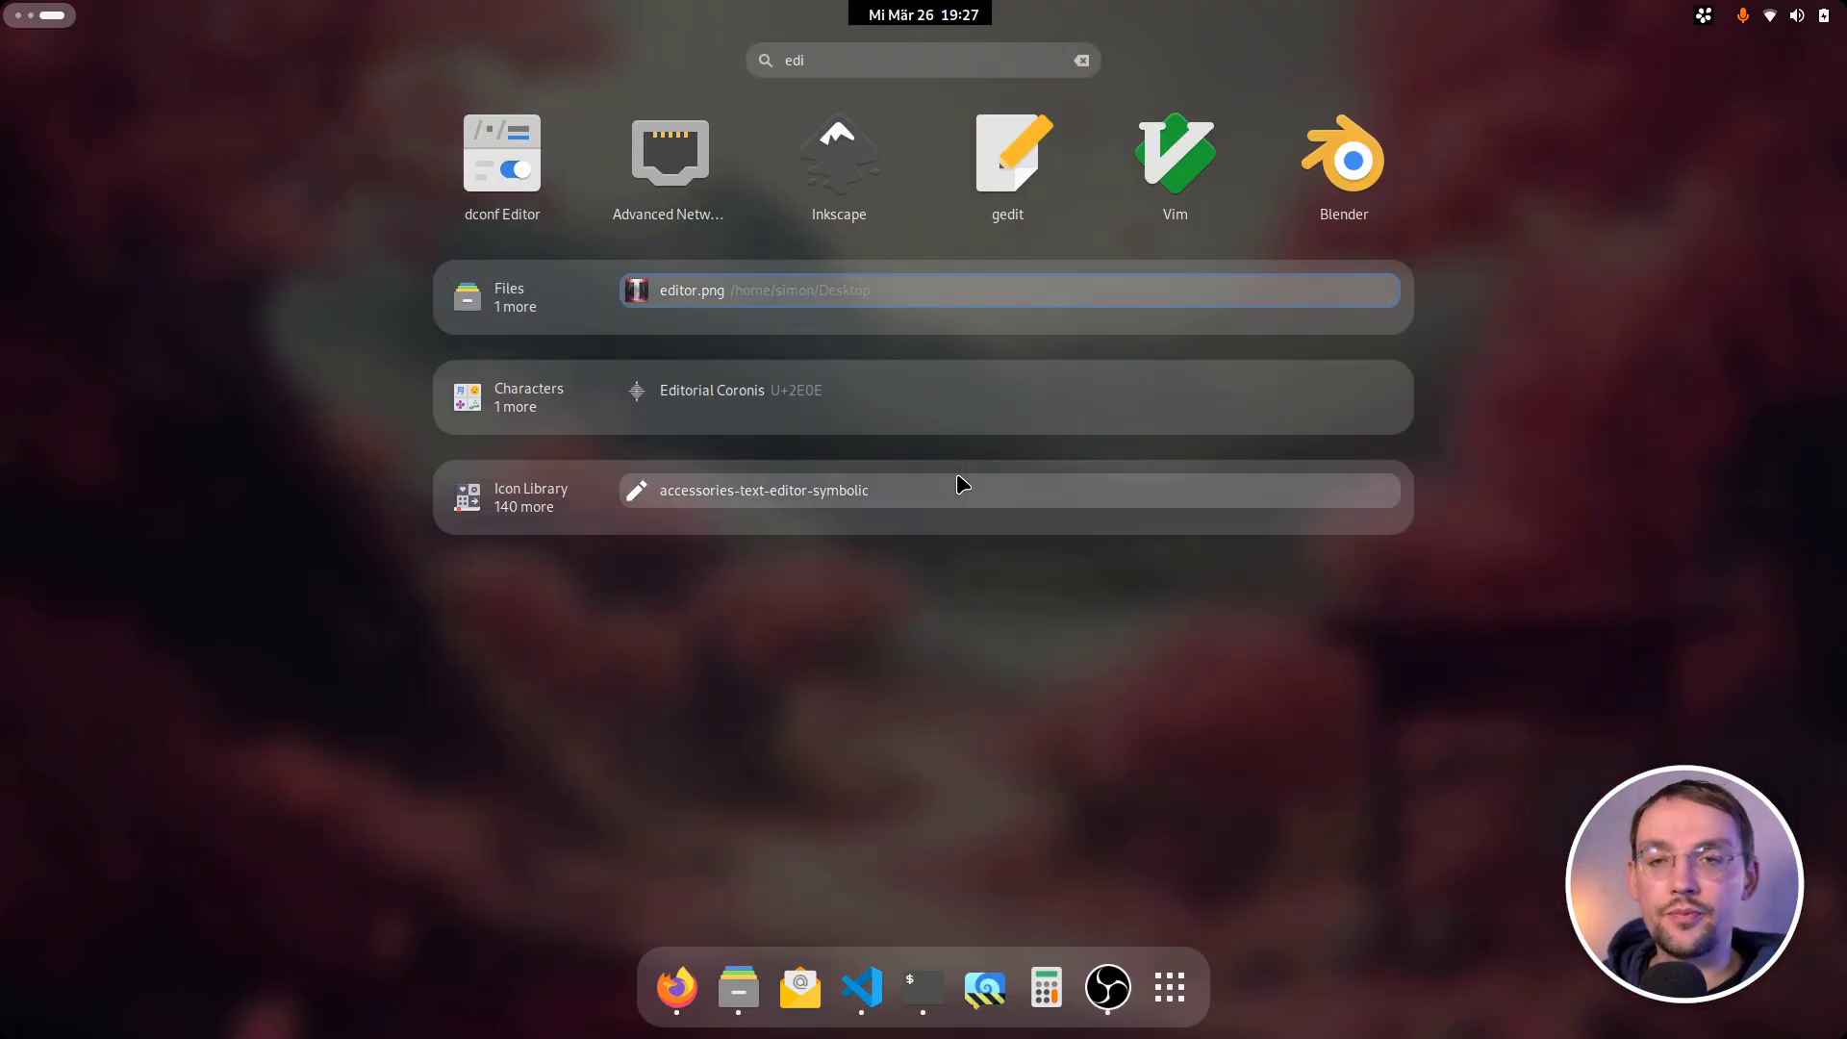
key(super)
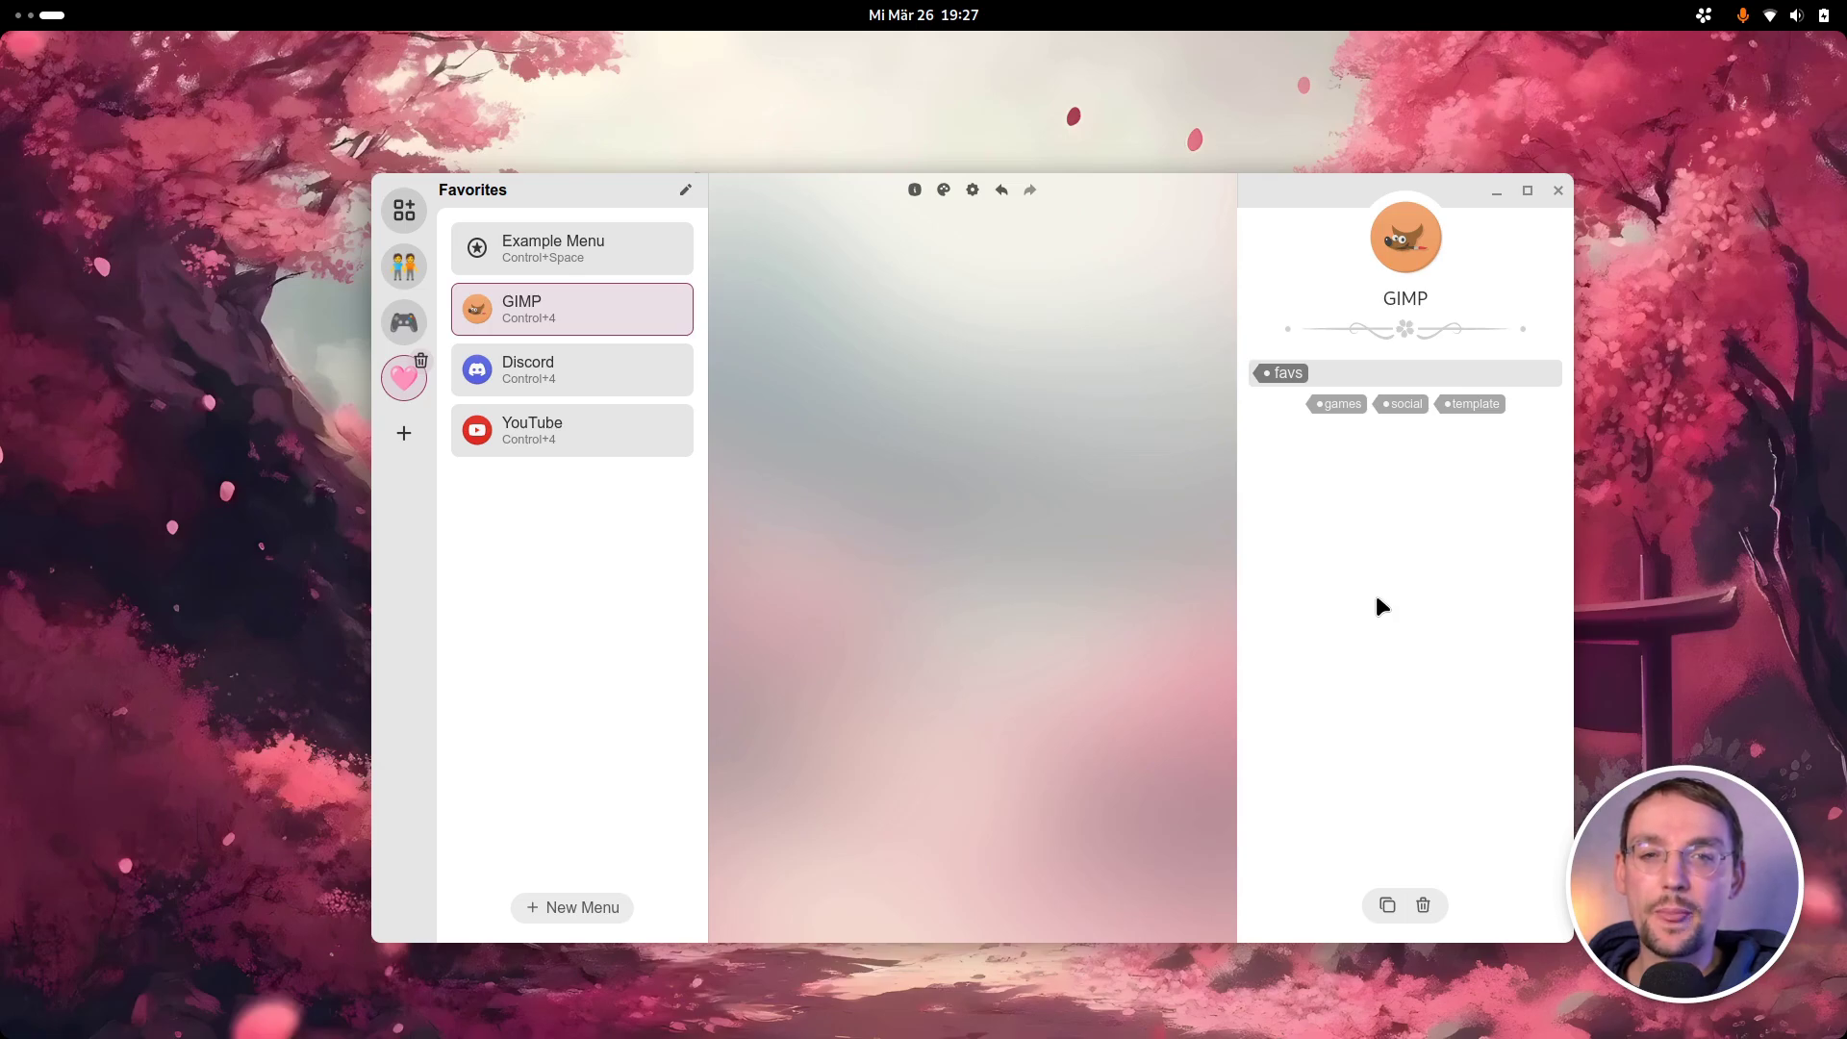
- Reposition the editor, view Discord, GIMP and Example Menu, then show All Menus and About Kando
drag(1167, 189, 1105, 204)
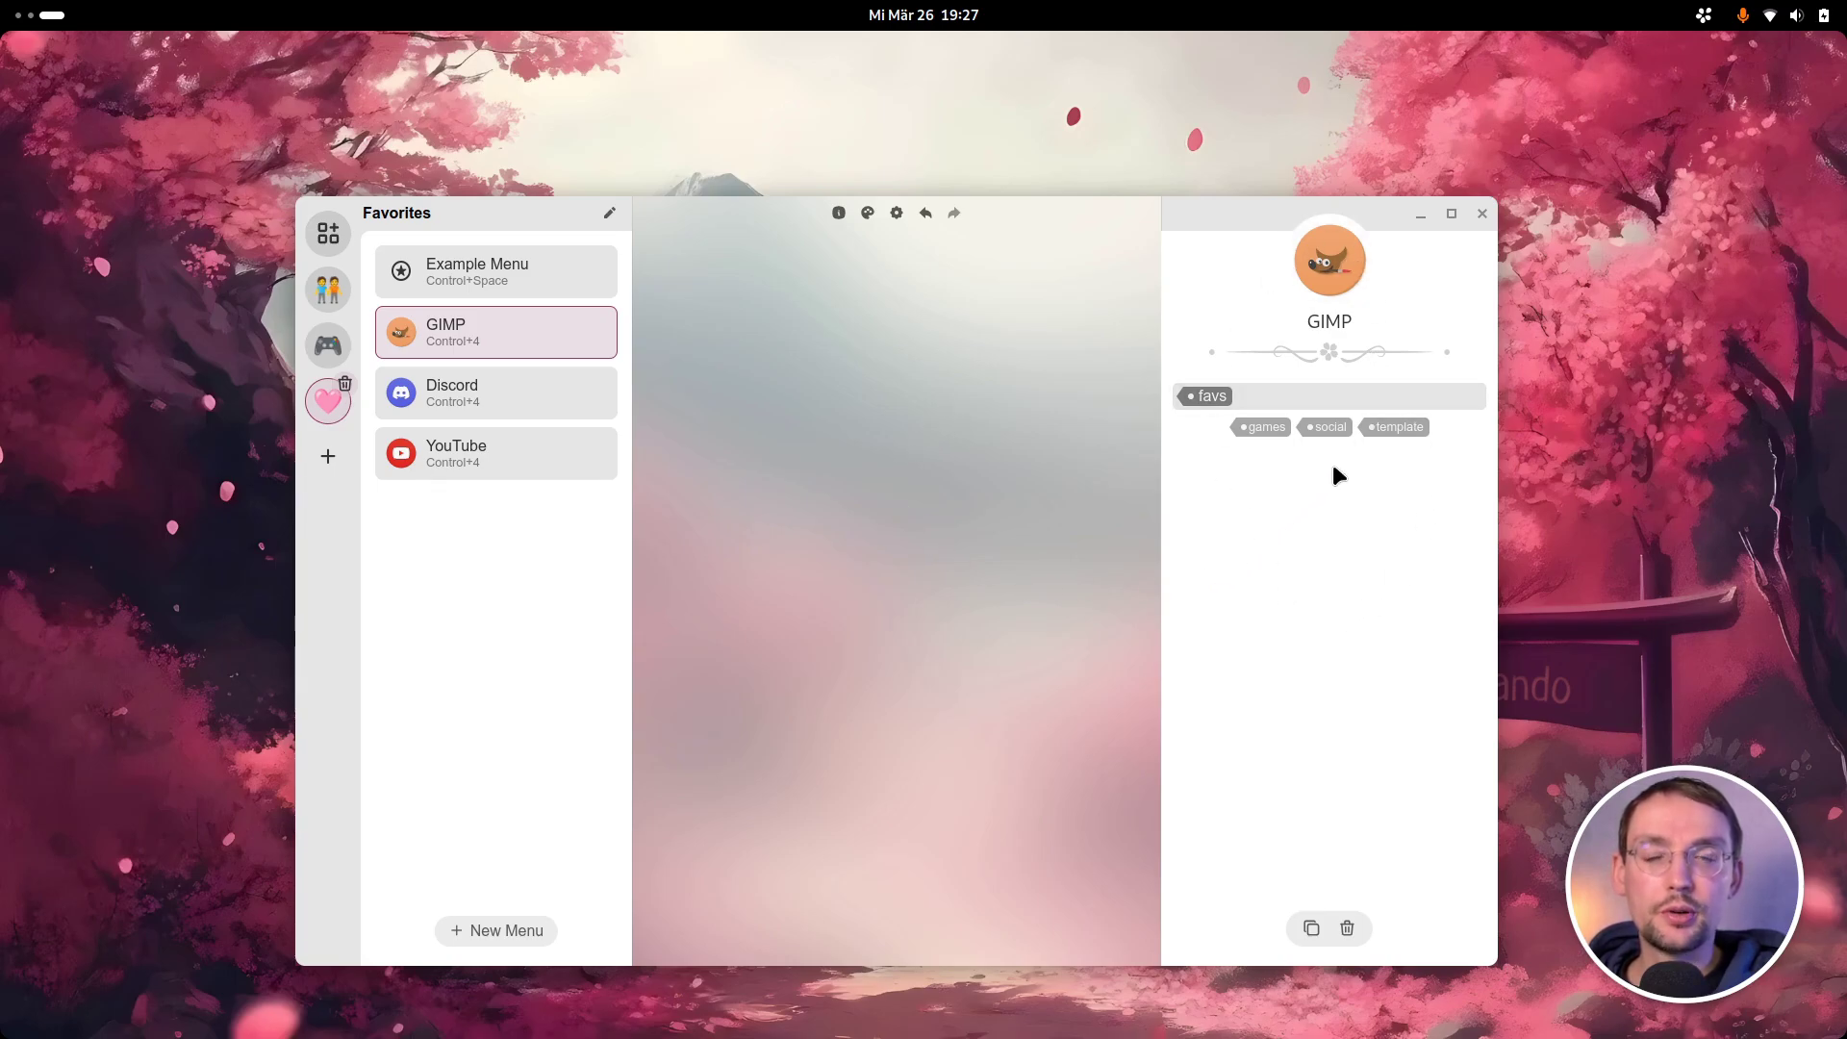
click(521, 392)
click(516, 320)
click(507, 279)
click(327, 234)
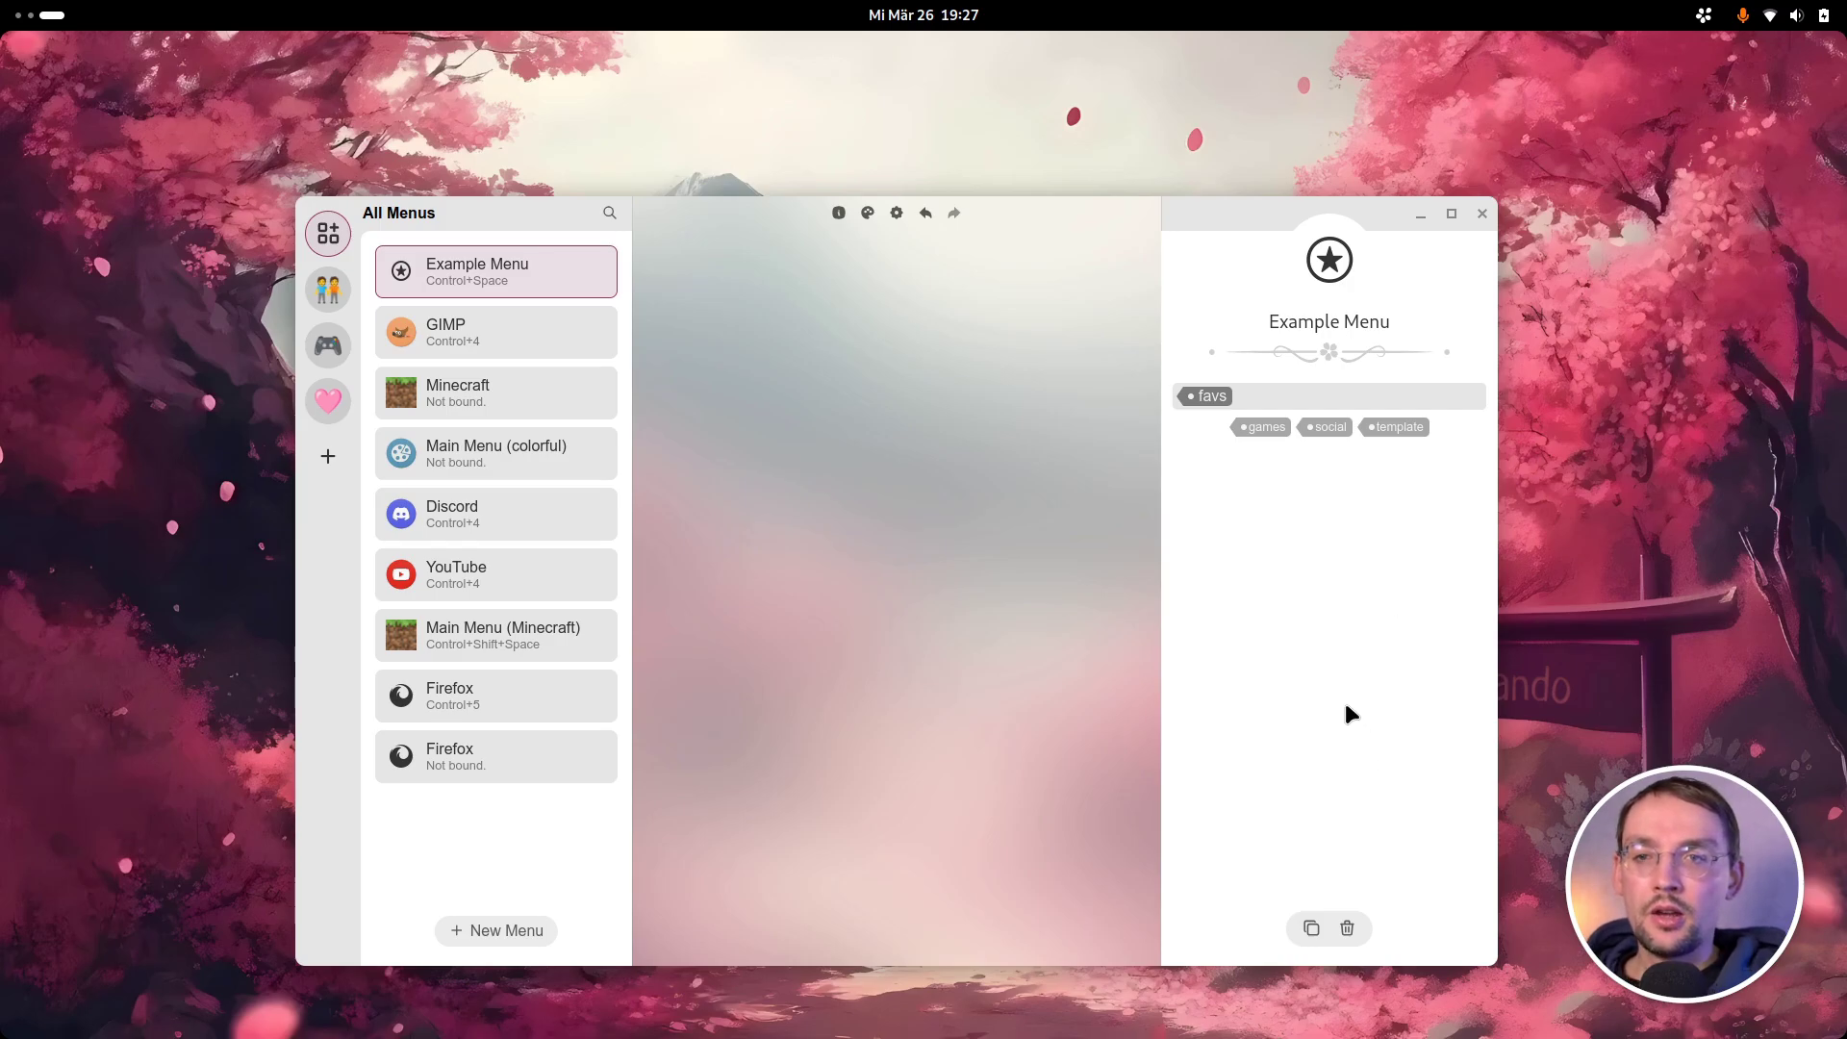
click(838, 213)
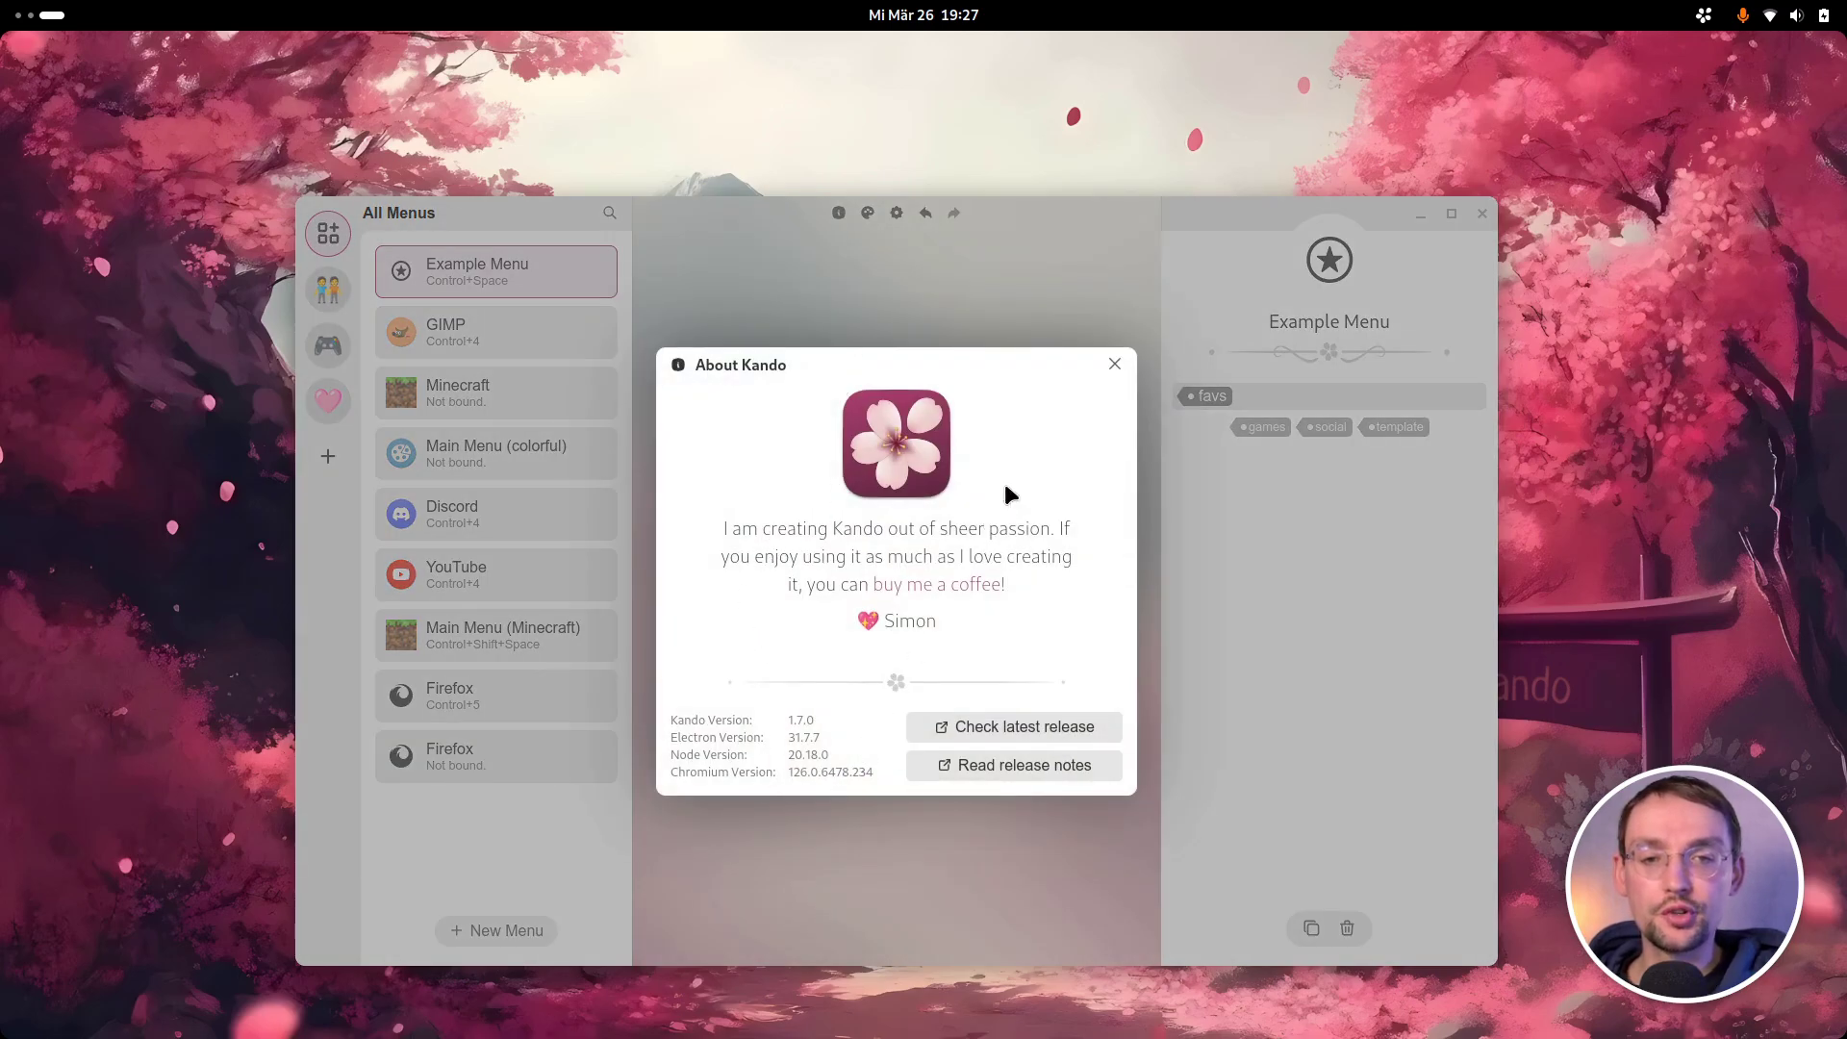
- Close About, then preview the Clean Circle and Minecraft menu themes with Ctrl+Space
click(1114, 362)
click(867, 213)
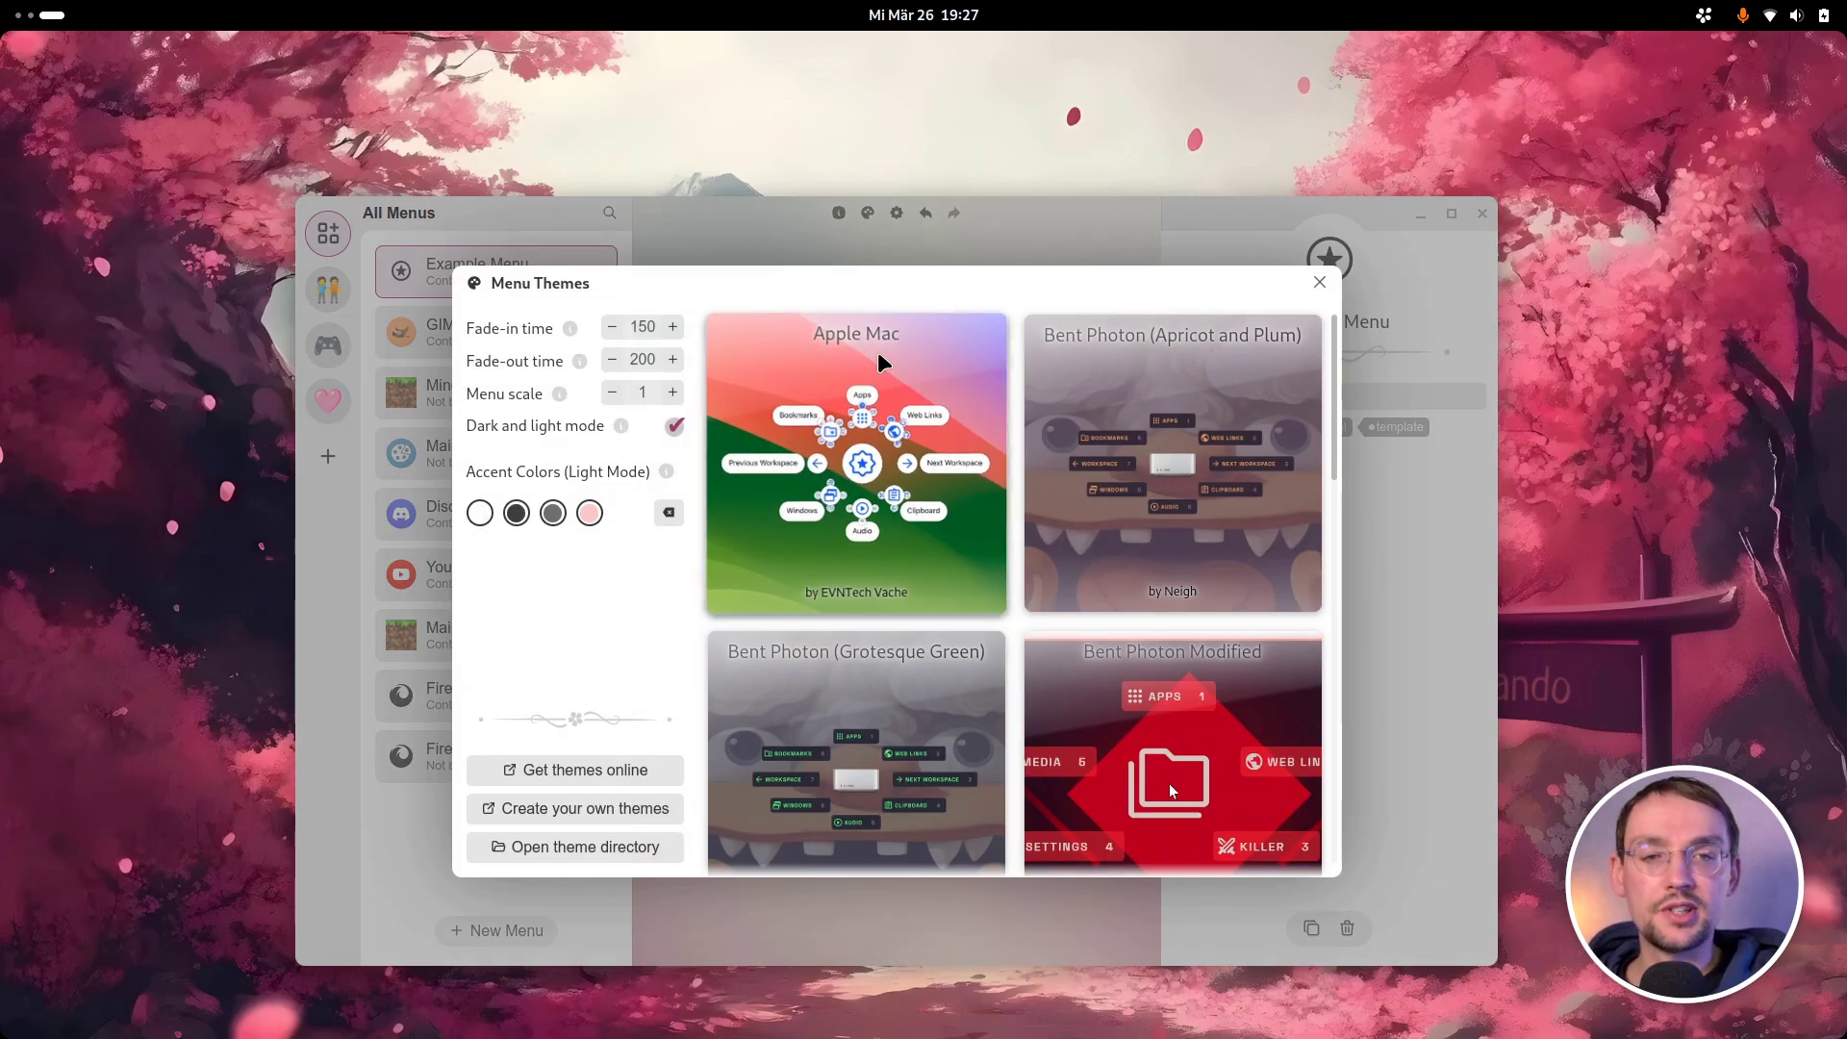
scroll(1116, 545, down, 8)
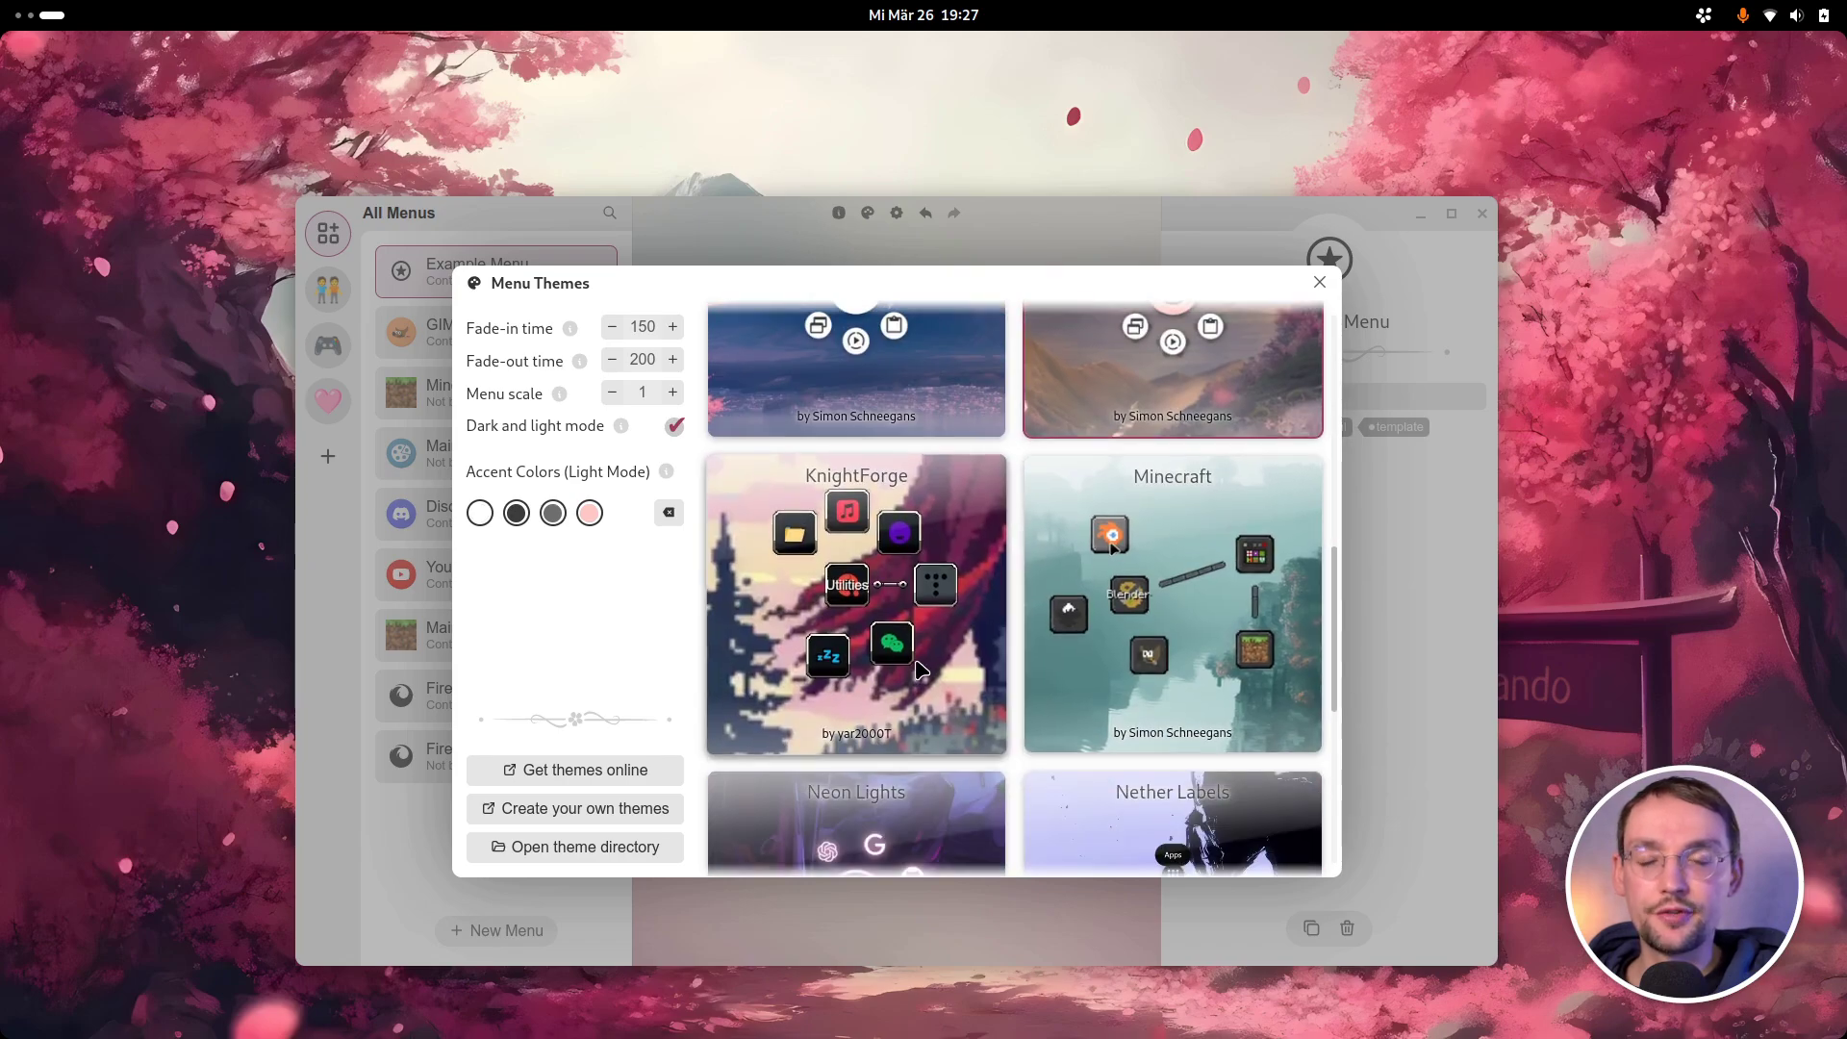
scroll(920, 668, up, 3)
click(941, 475)
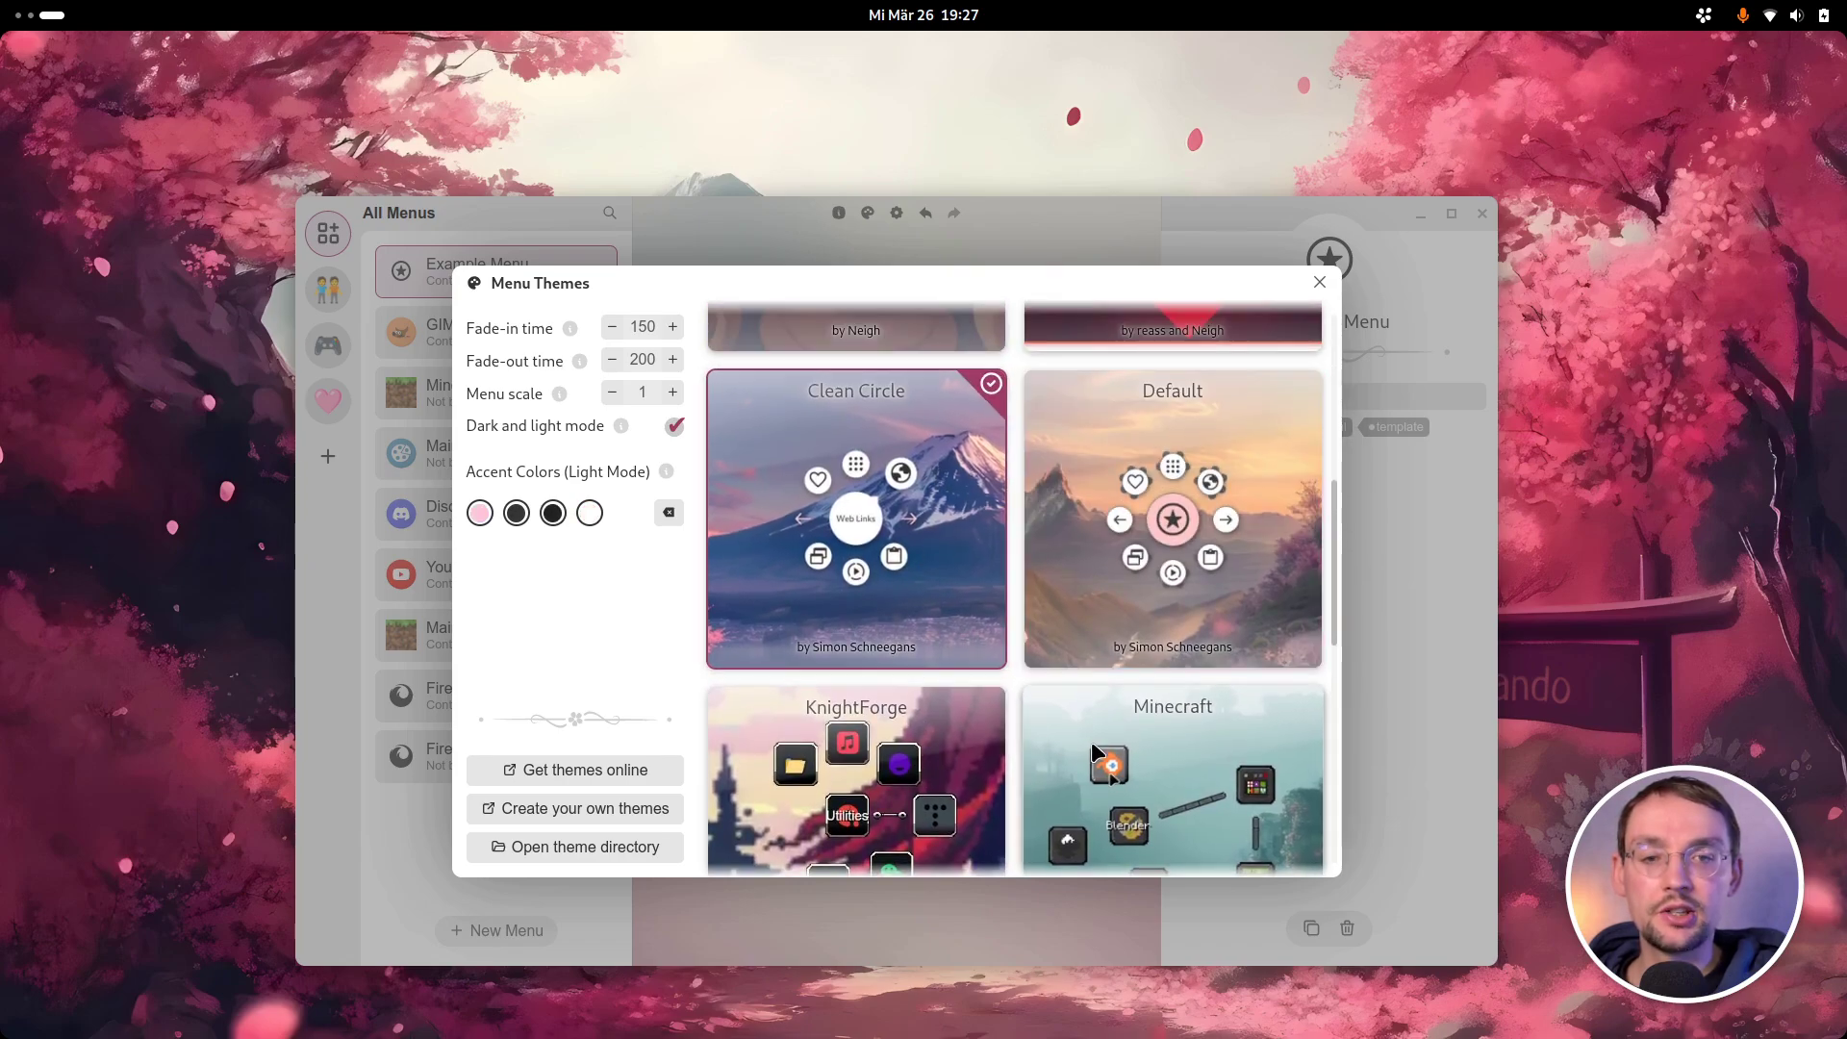
click(1083, 736)
key(ctrl+space)
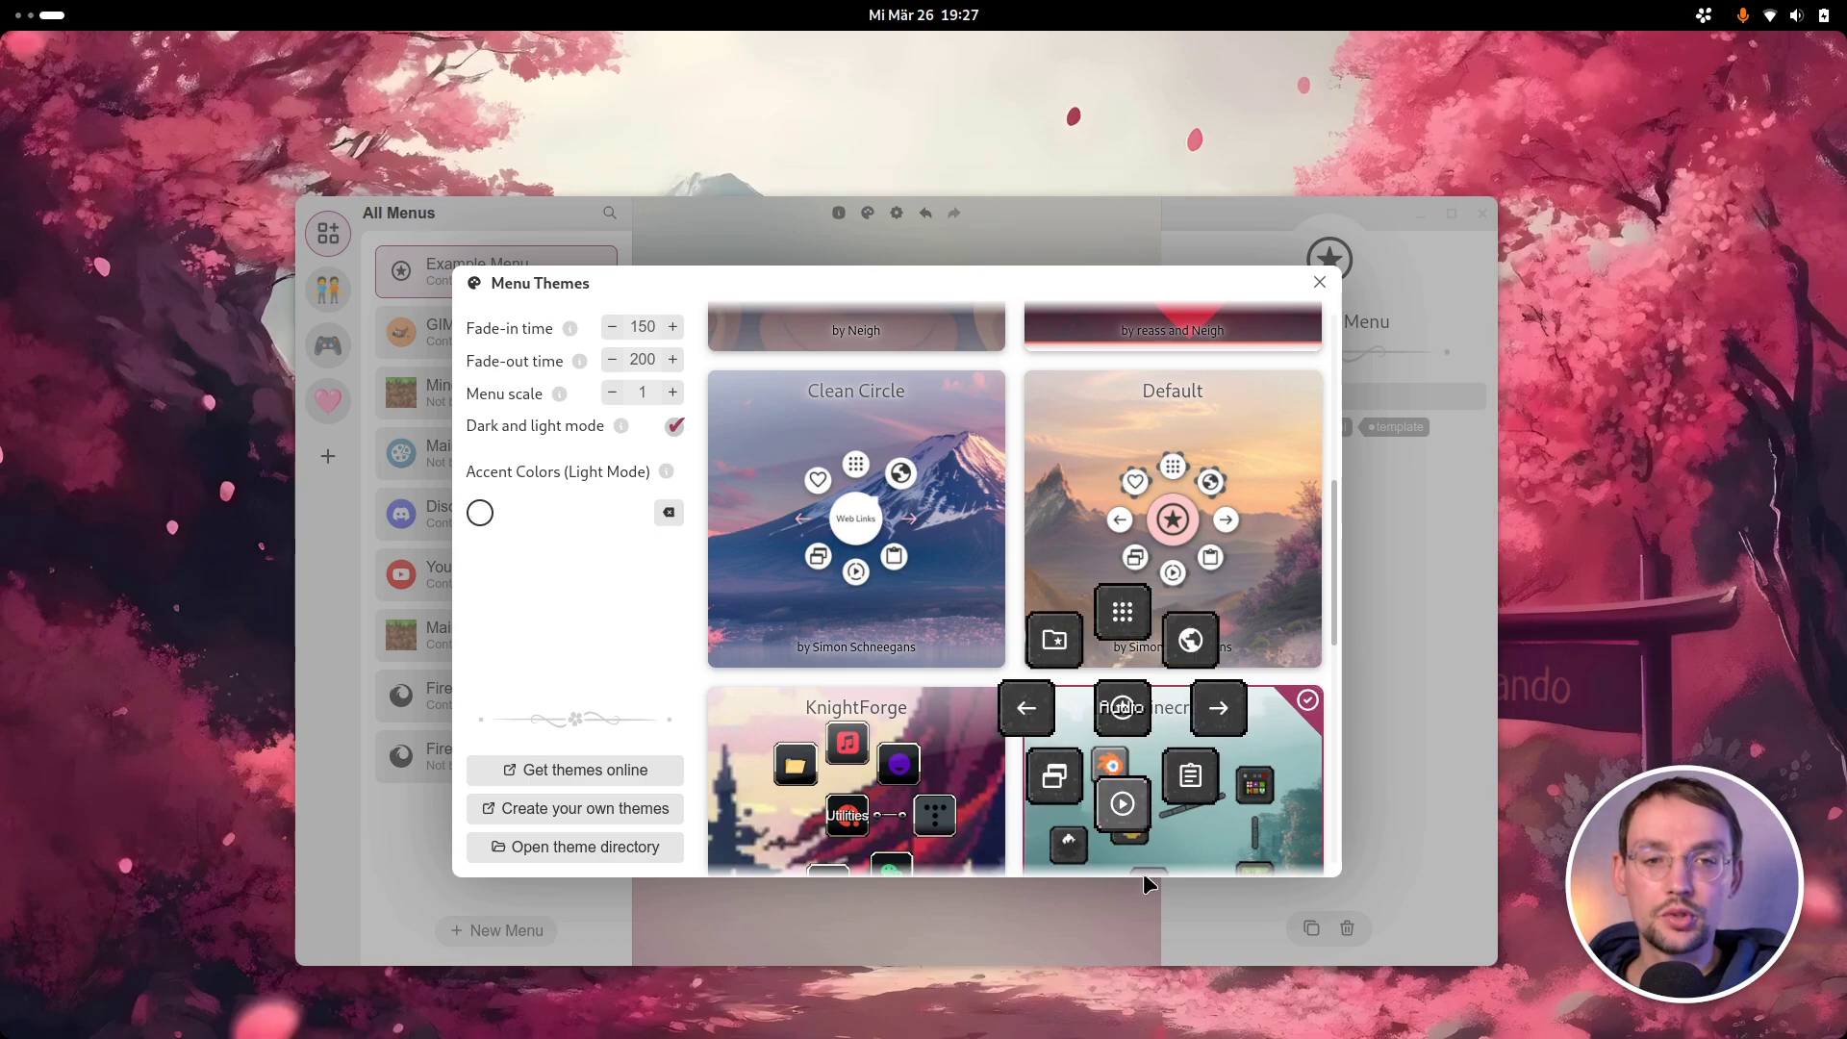
click(1131, 707)
- Preview Clean Circle again, then settle on the Default menu theme
scroll(948, 627, up, 3)
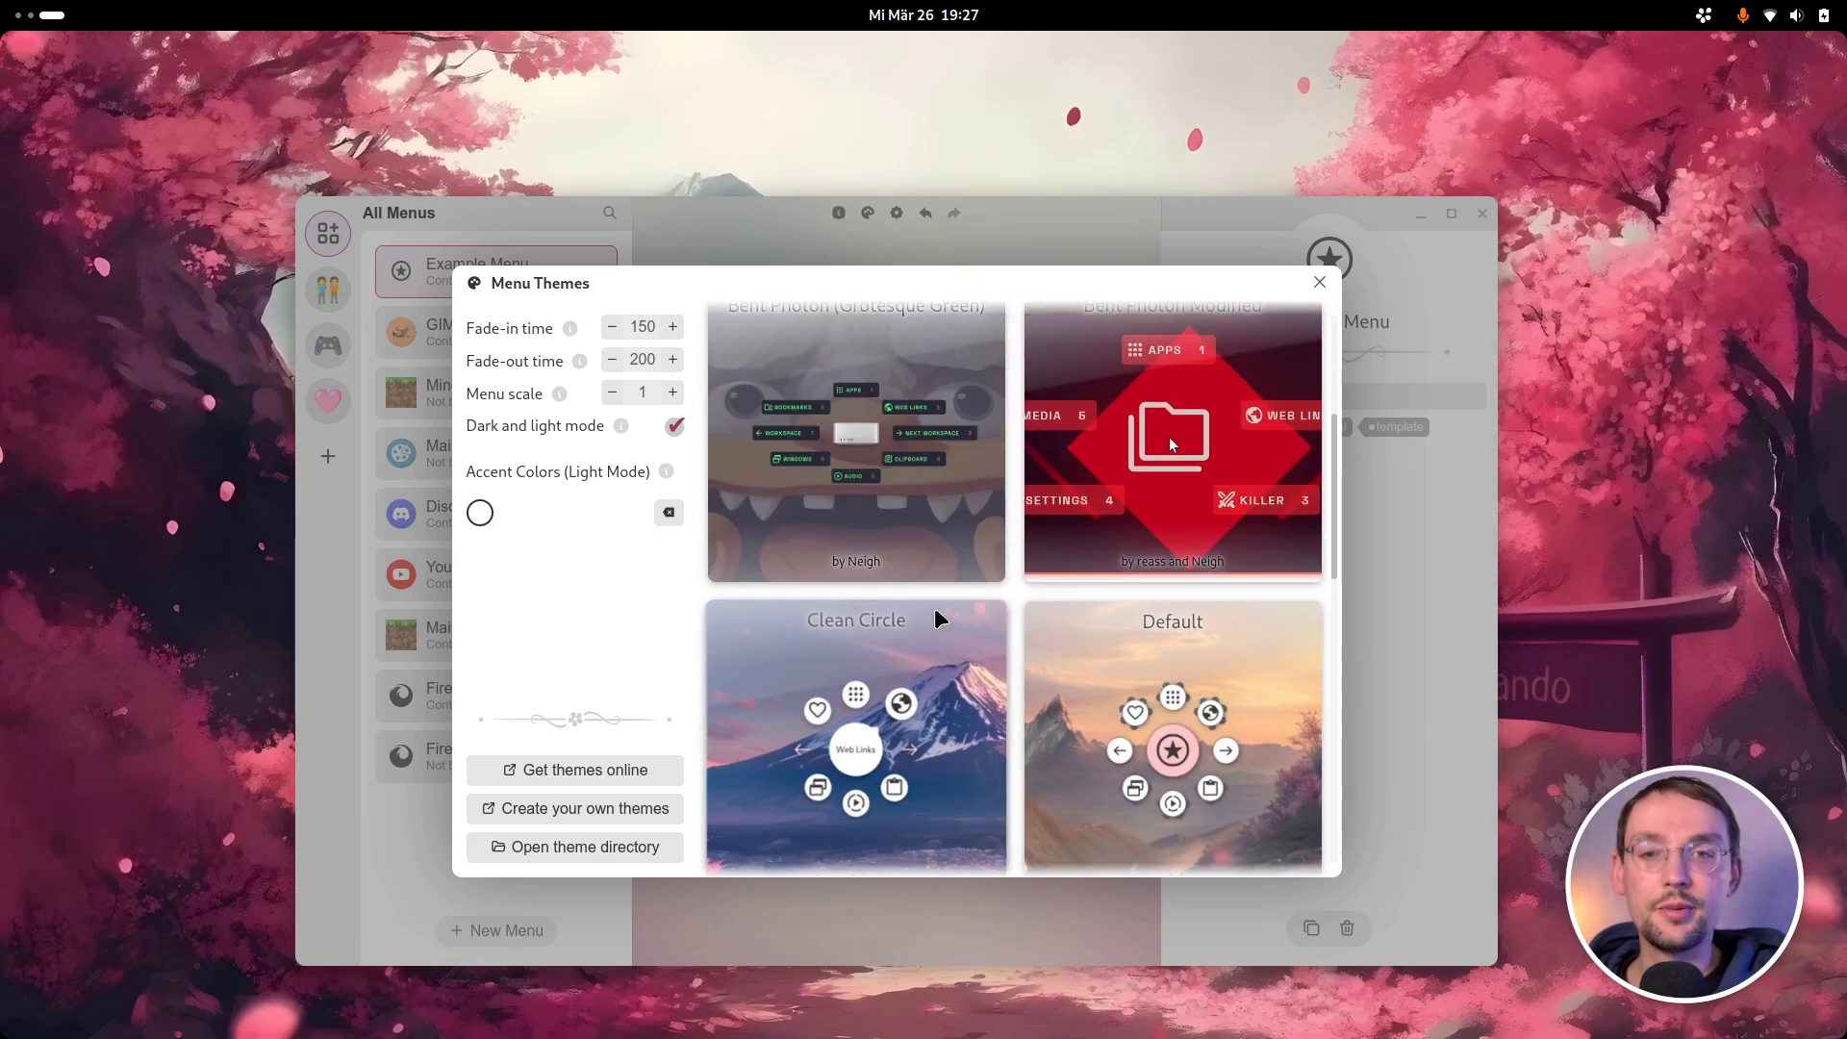
click(909, 701)
key(ctrl+space)
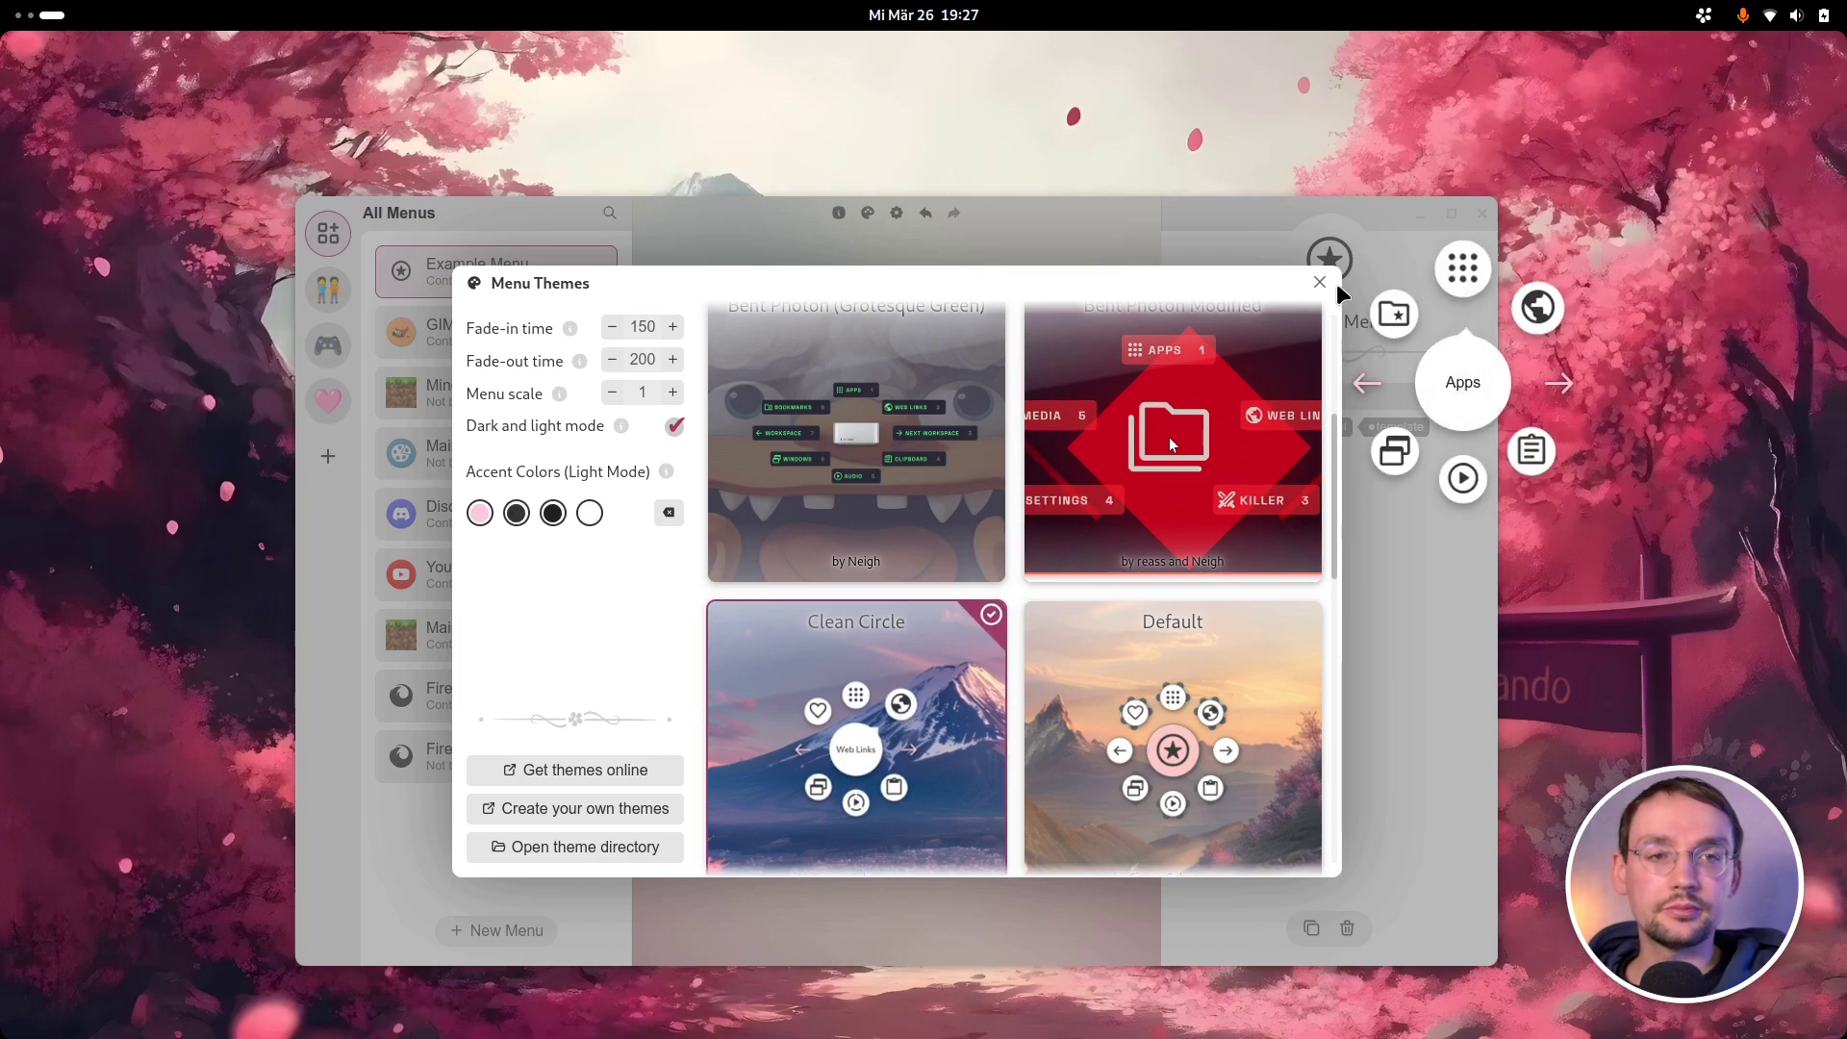
click(1217, 707)
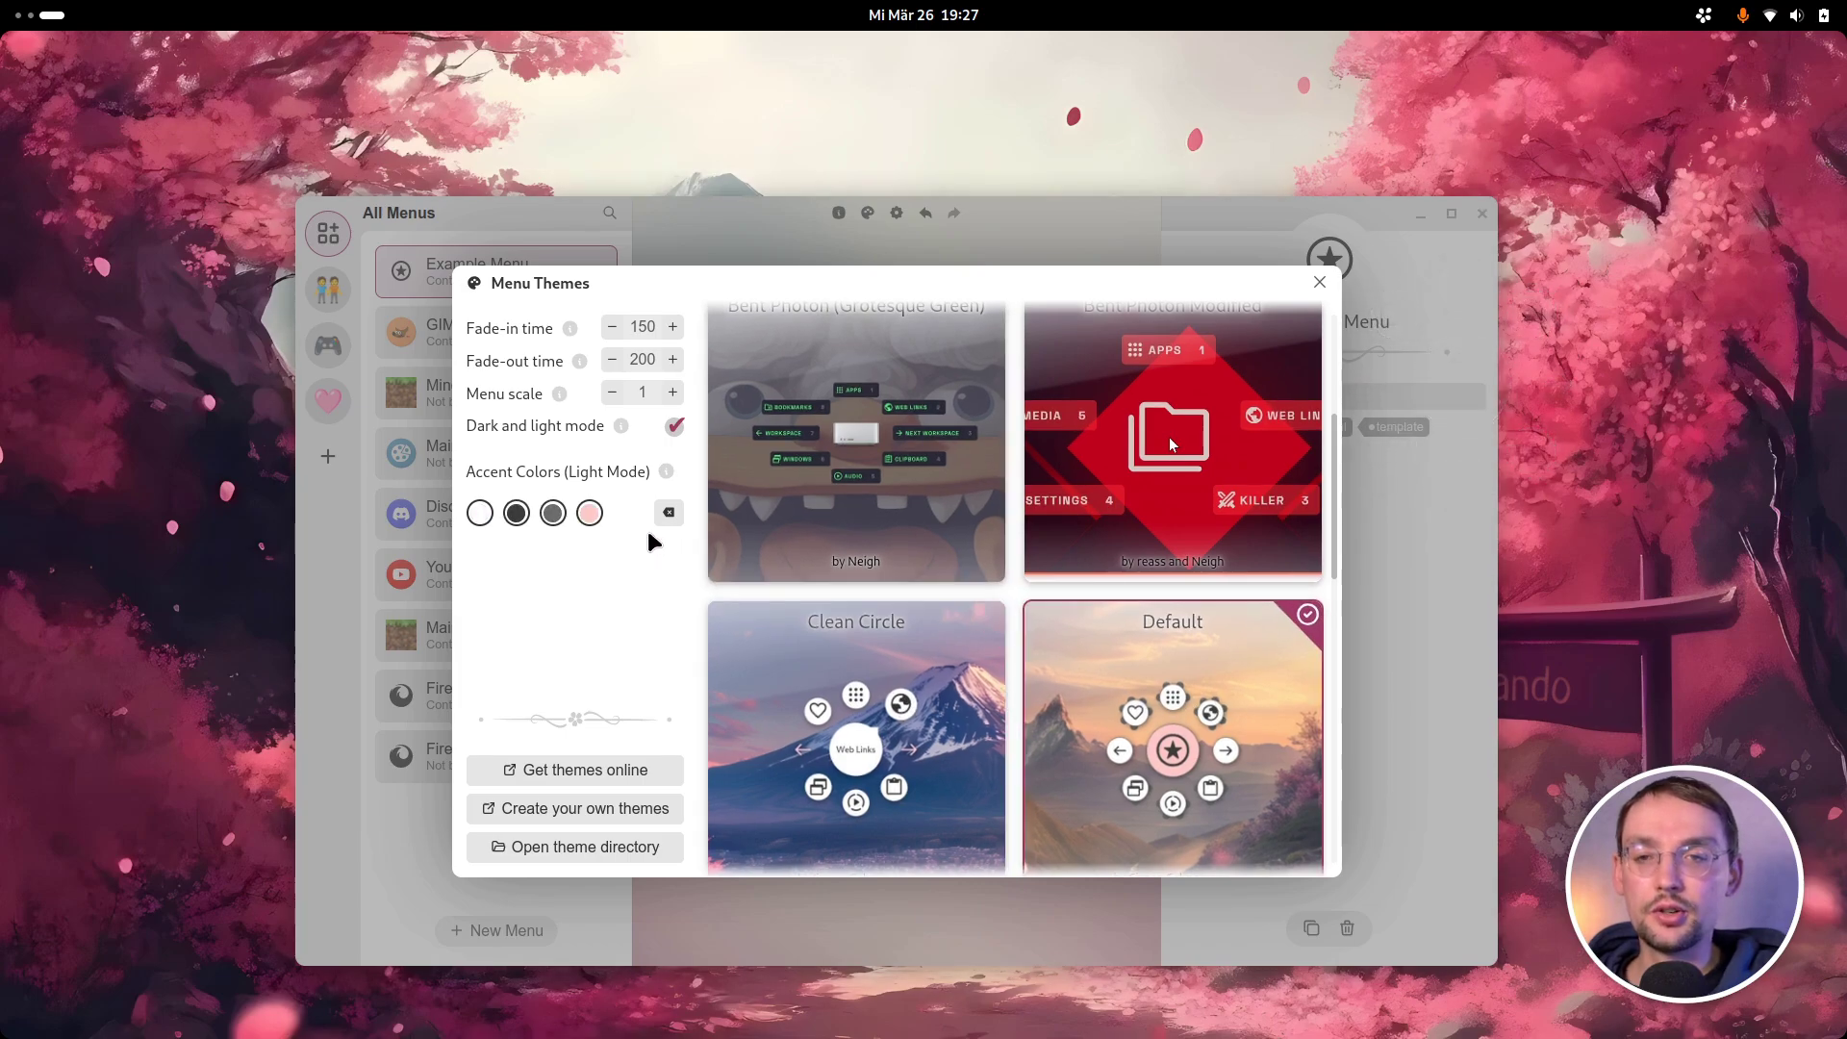
- Inspect the Default theme's accent colour swatches, close Menu Themes, and open General Settings
click(587, 513)
click(552, 513)
click(517, 513)
click(480, 513)
click(574, 585)
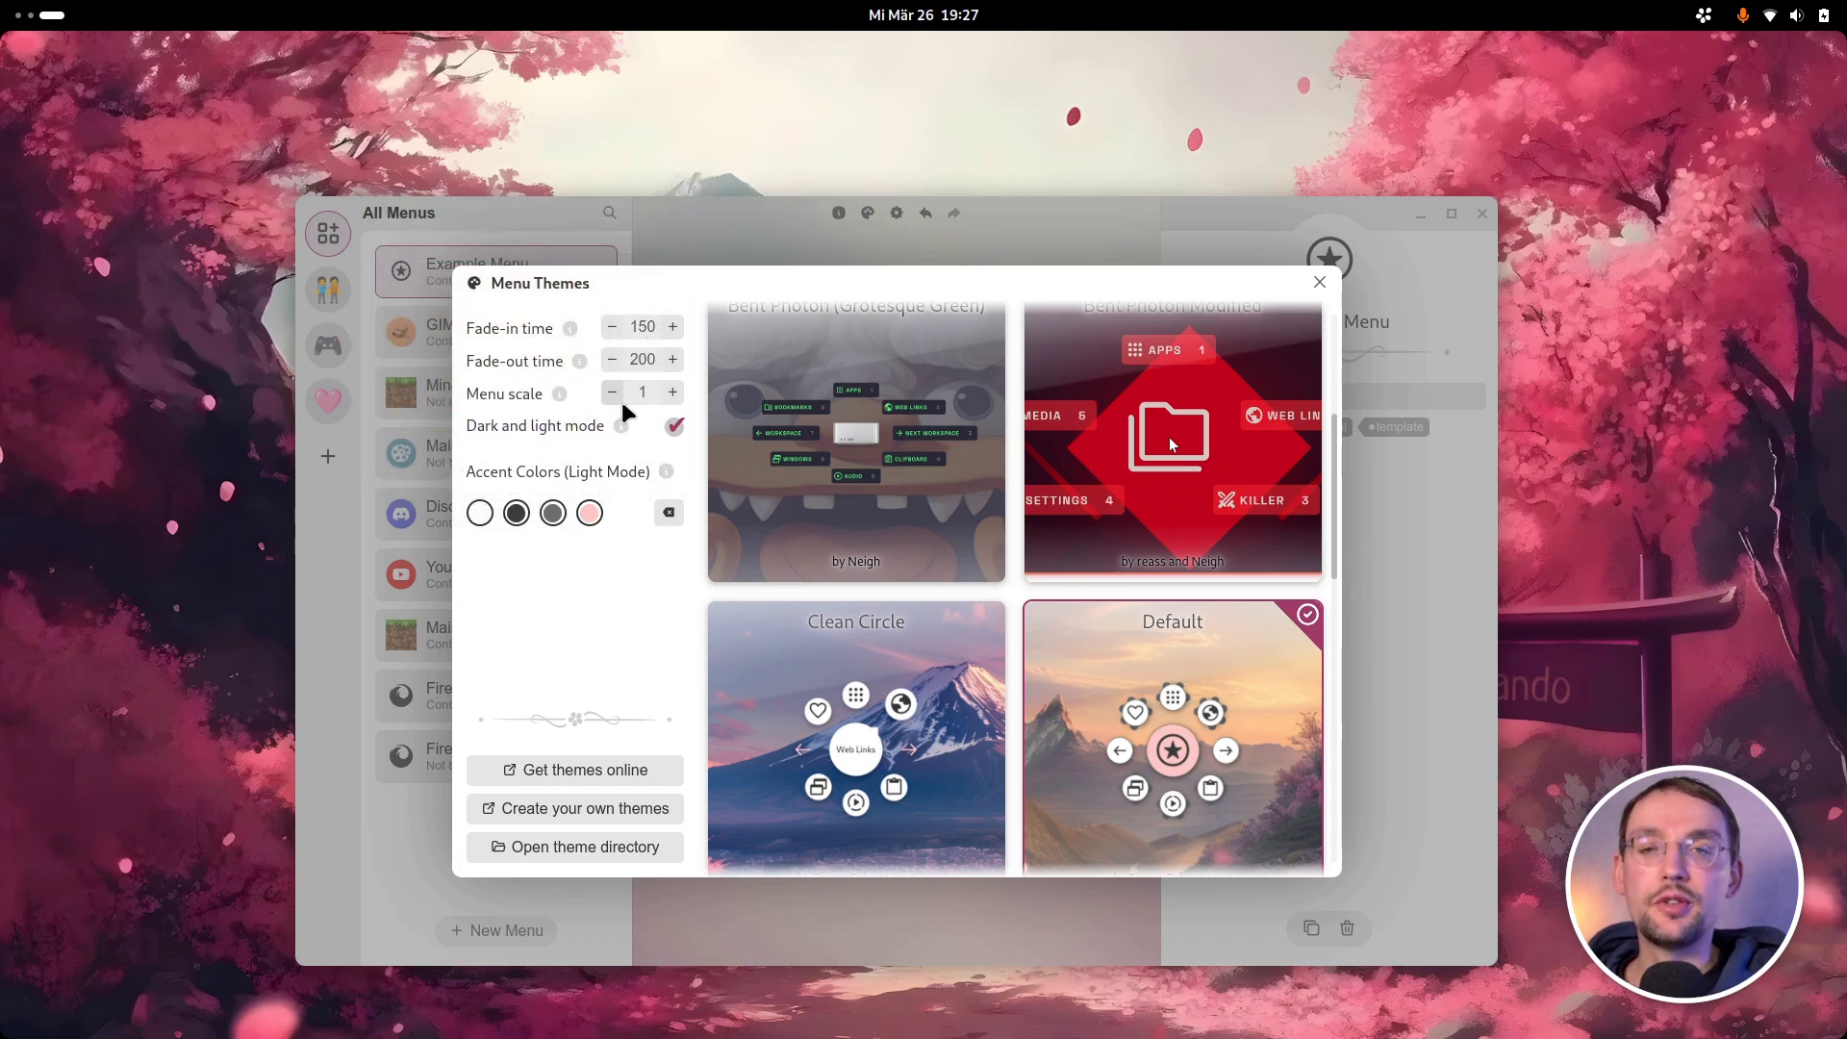
click(1320, 282)
click(895, 212)
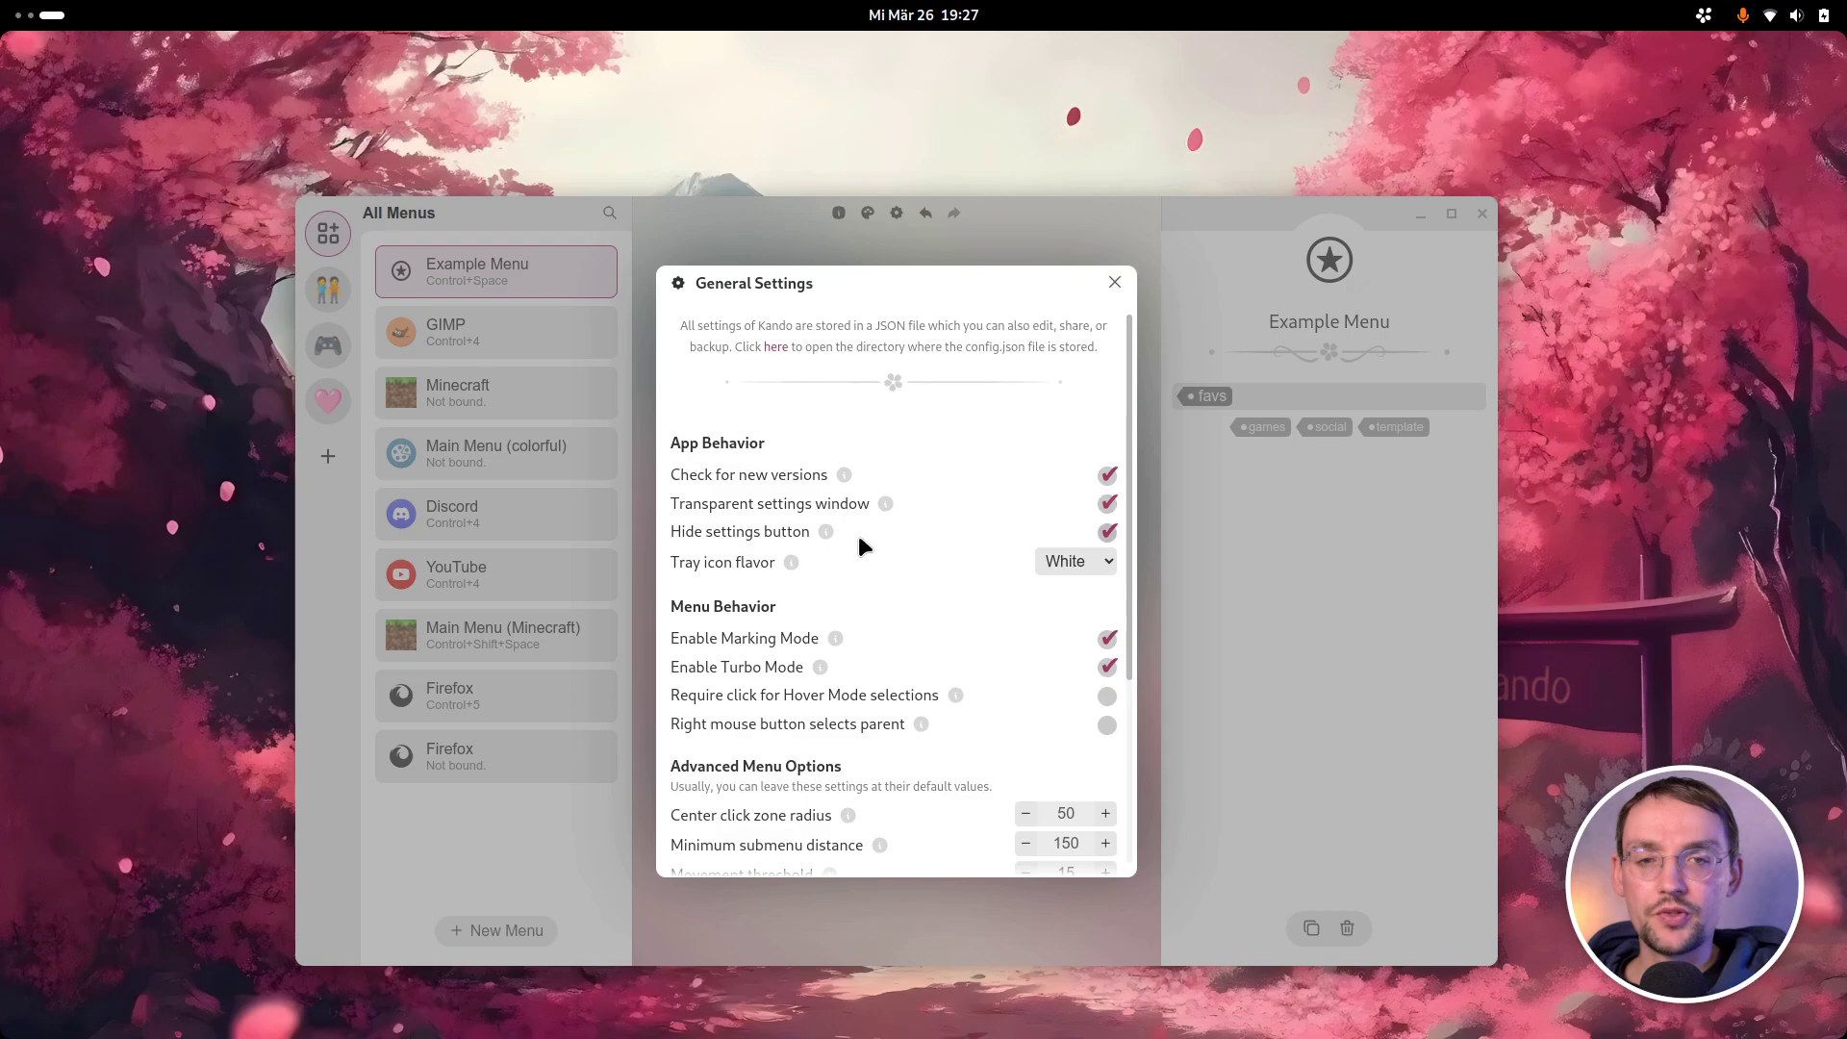
scroll(858, 539, down, 5)
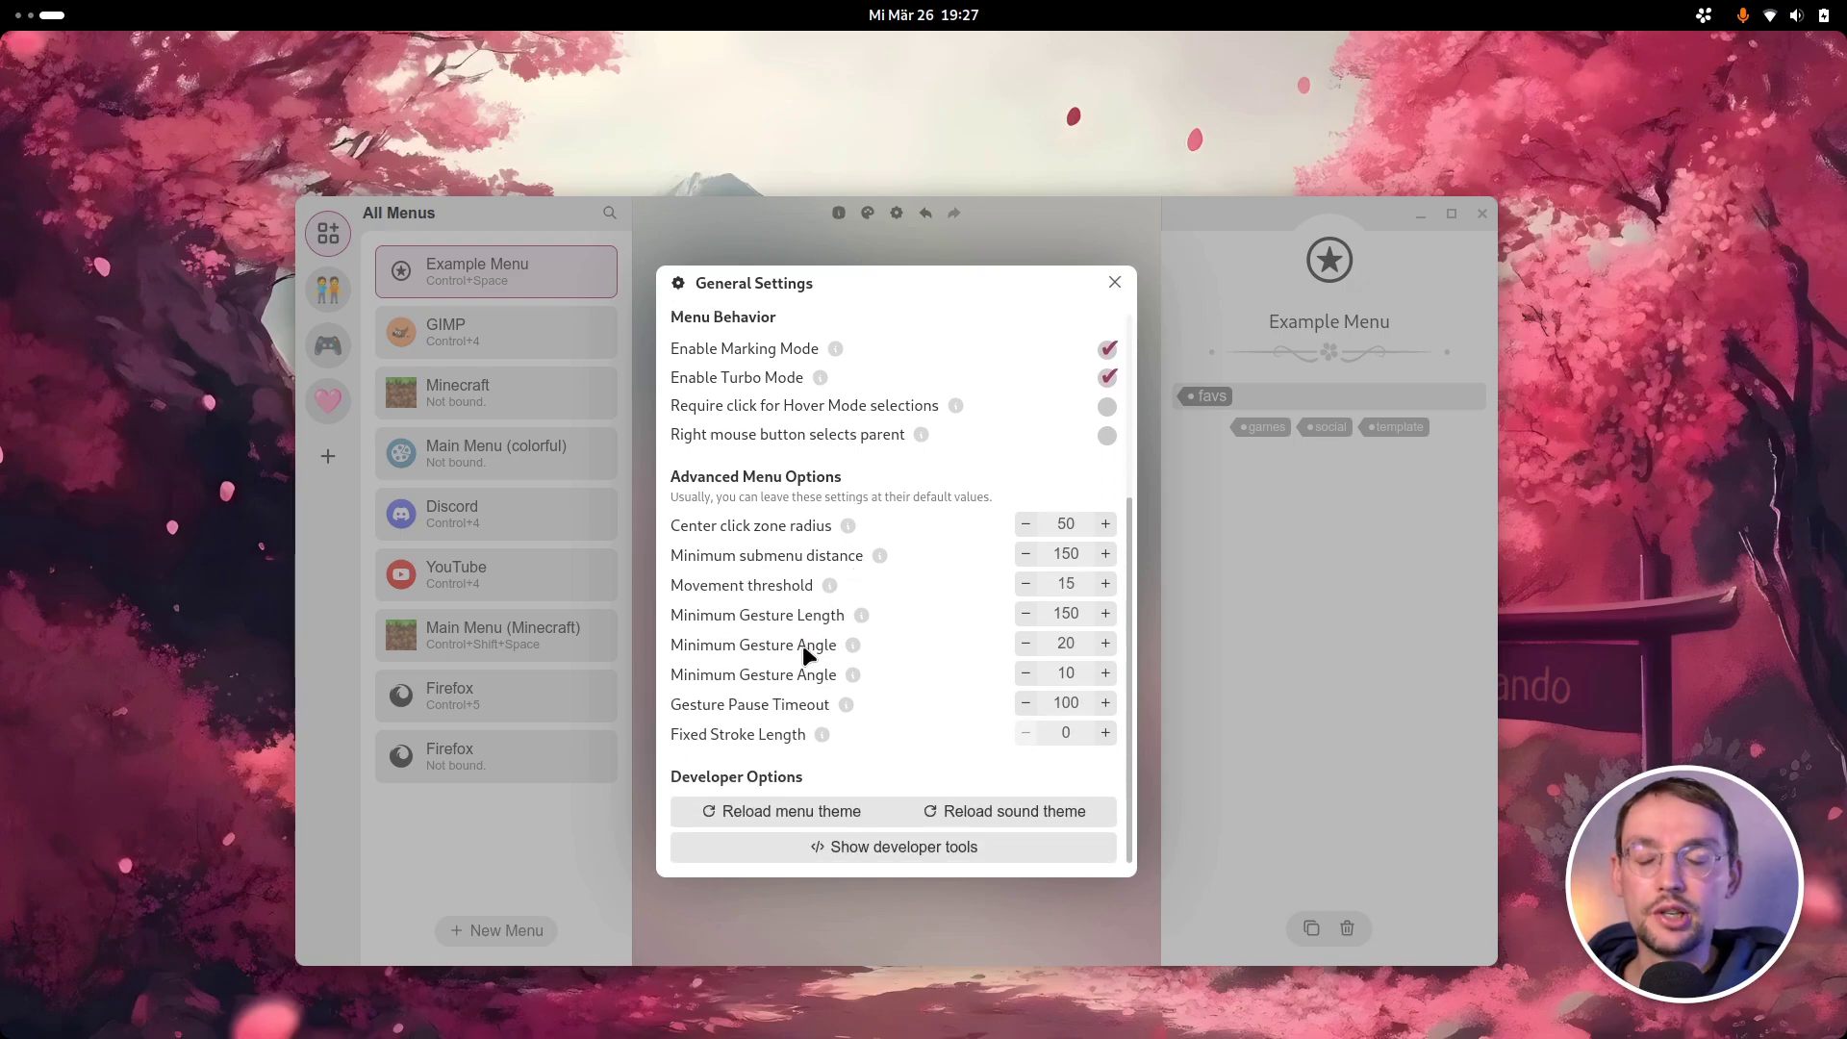
scroll(804, 654, up, 5)
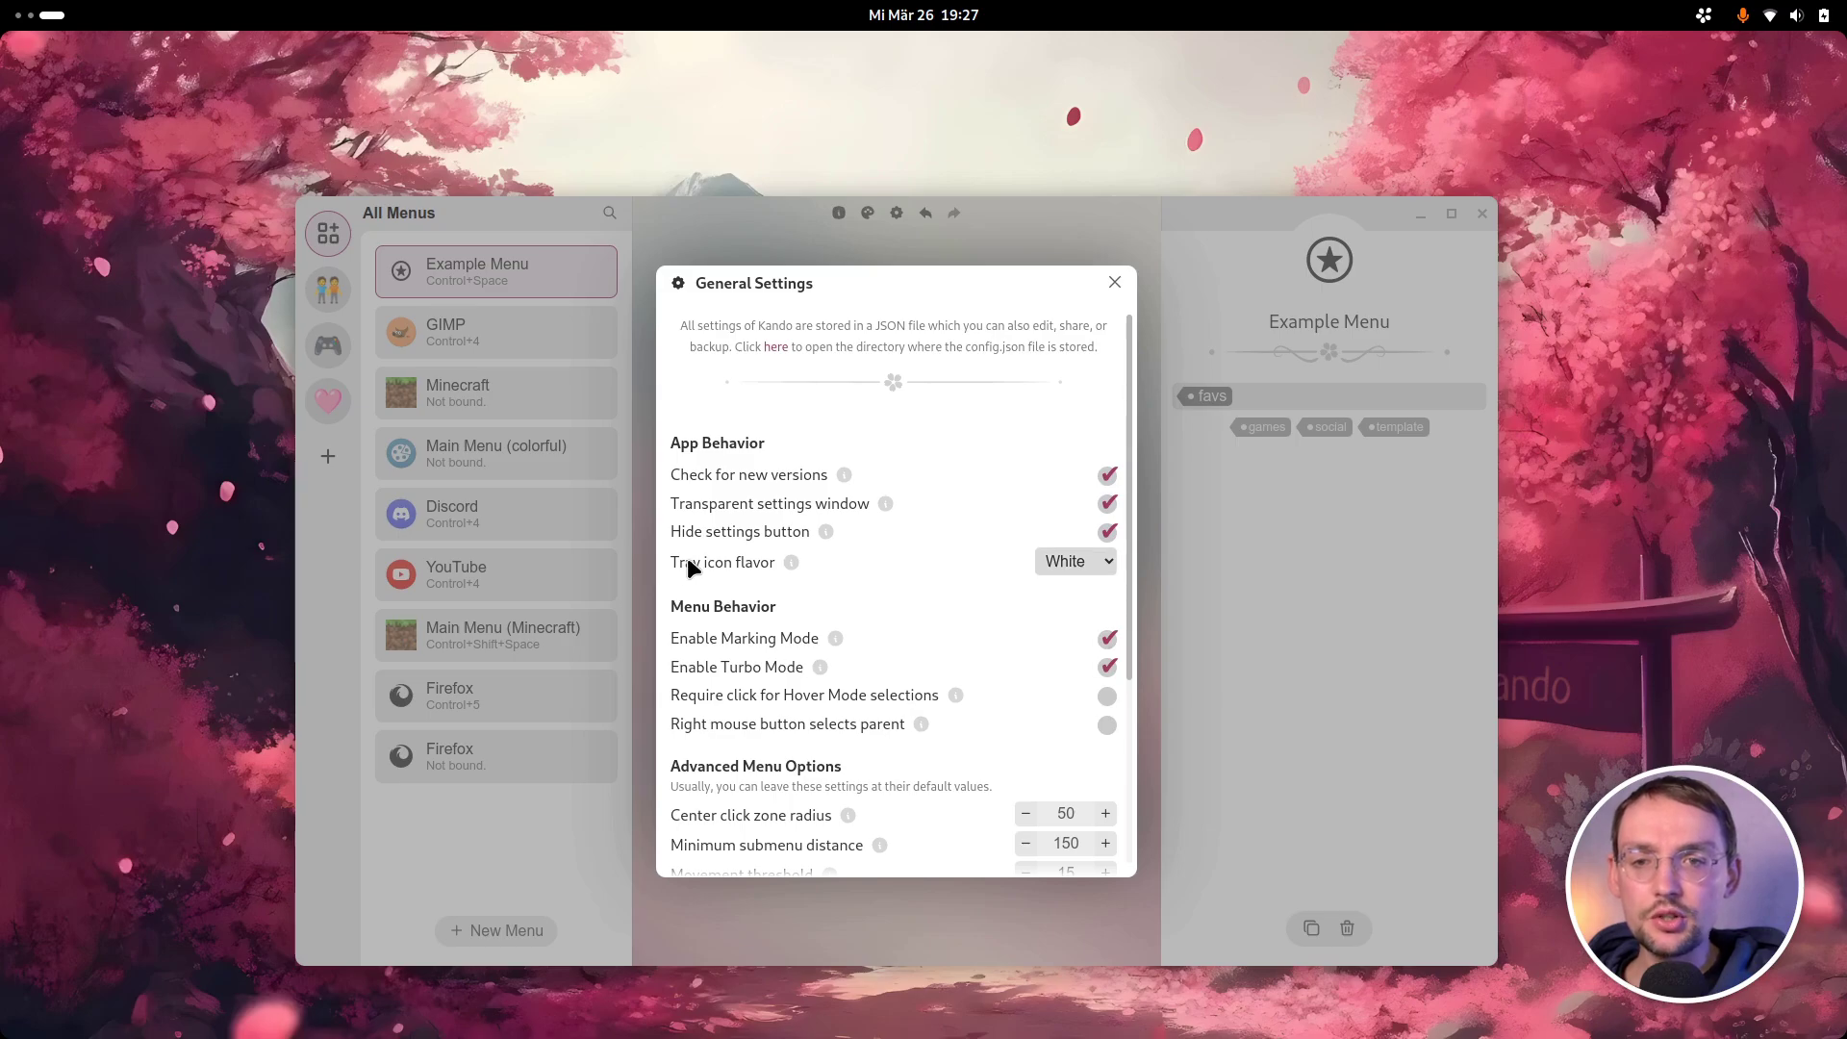
click(1058, 562)
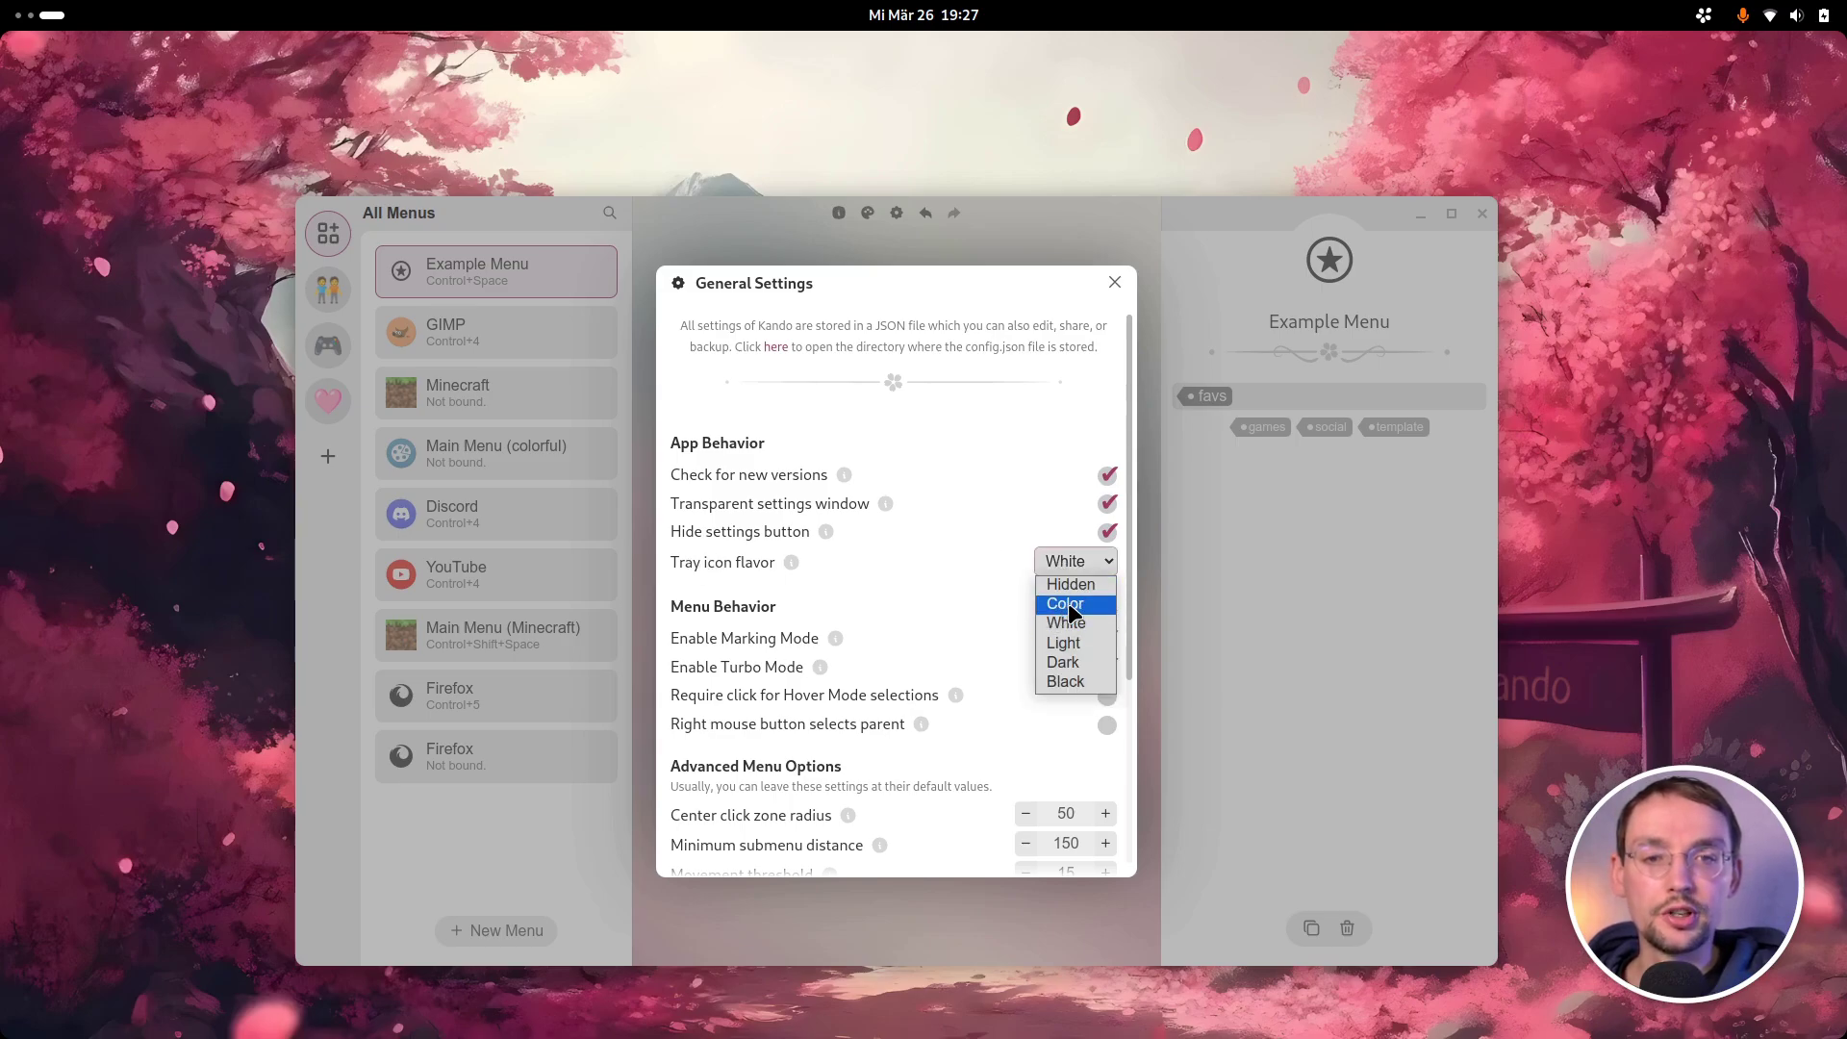
click(1063, 604)
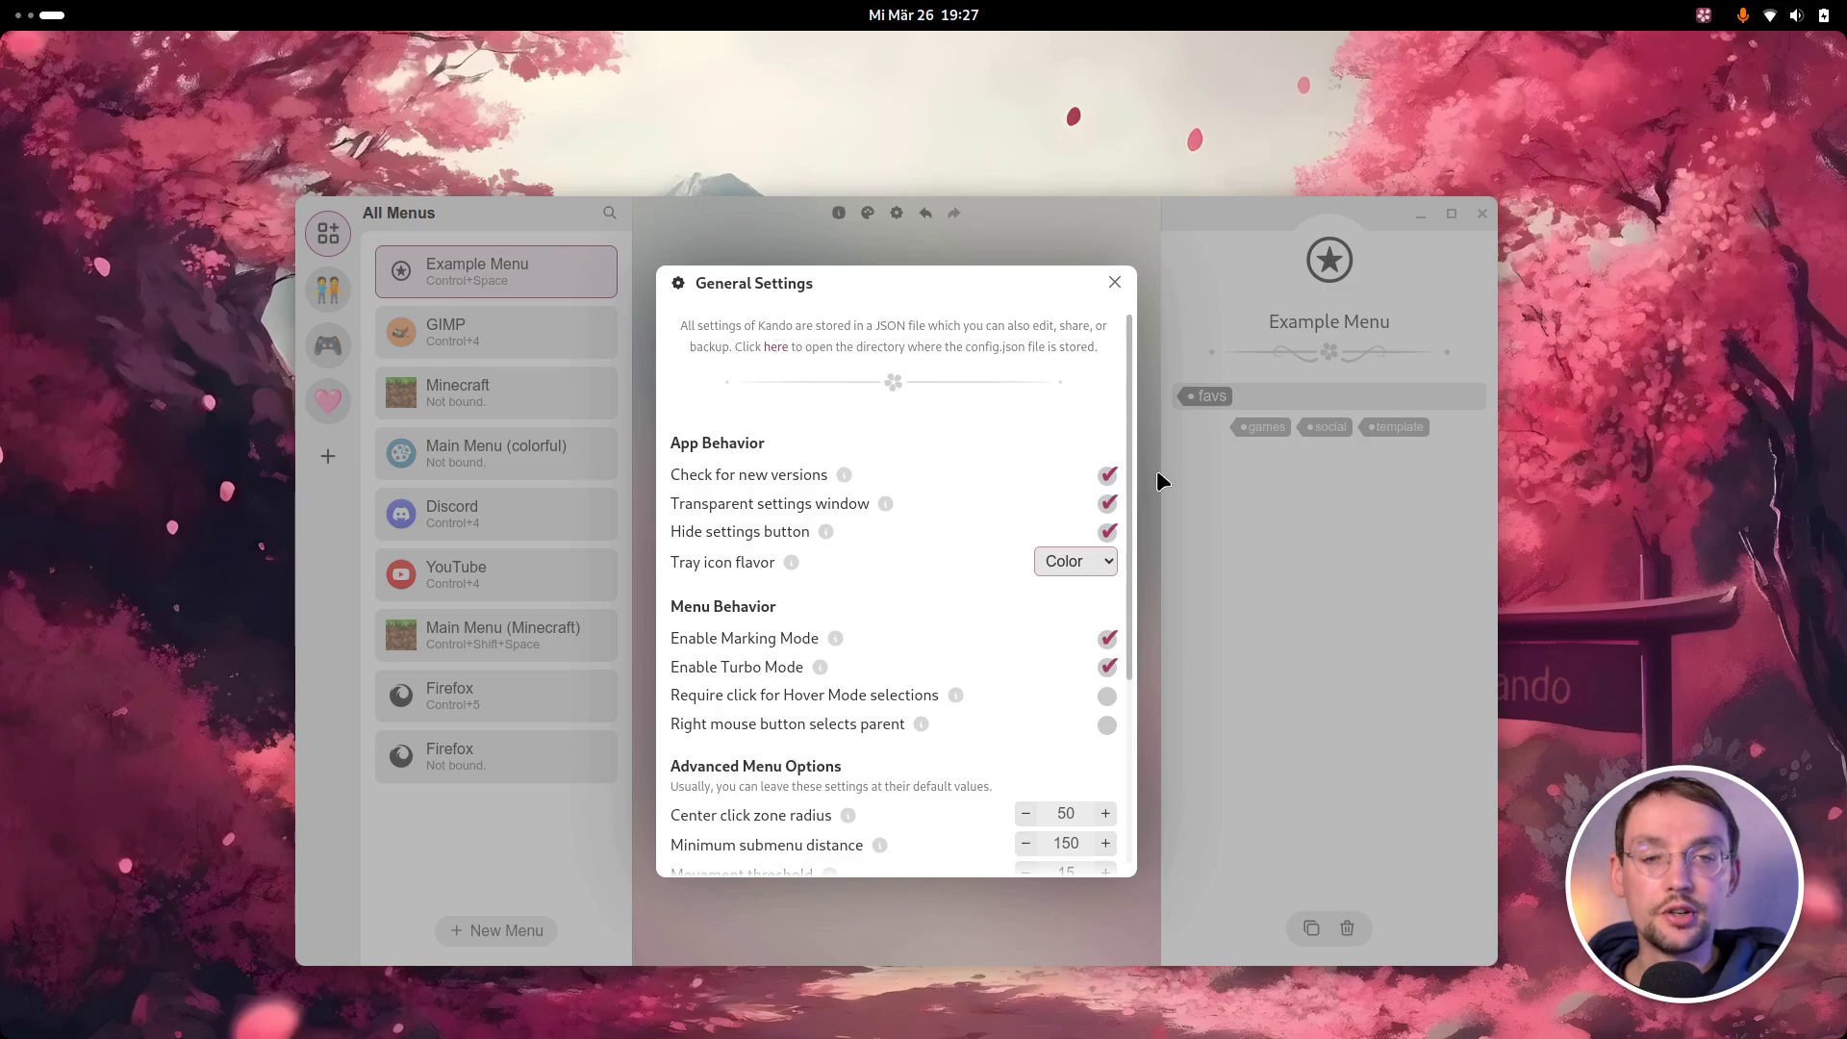
click(1090, 563)
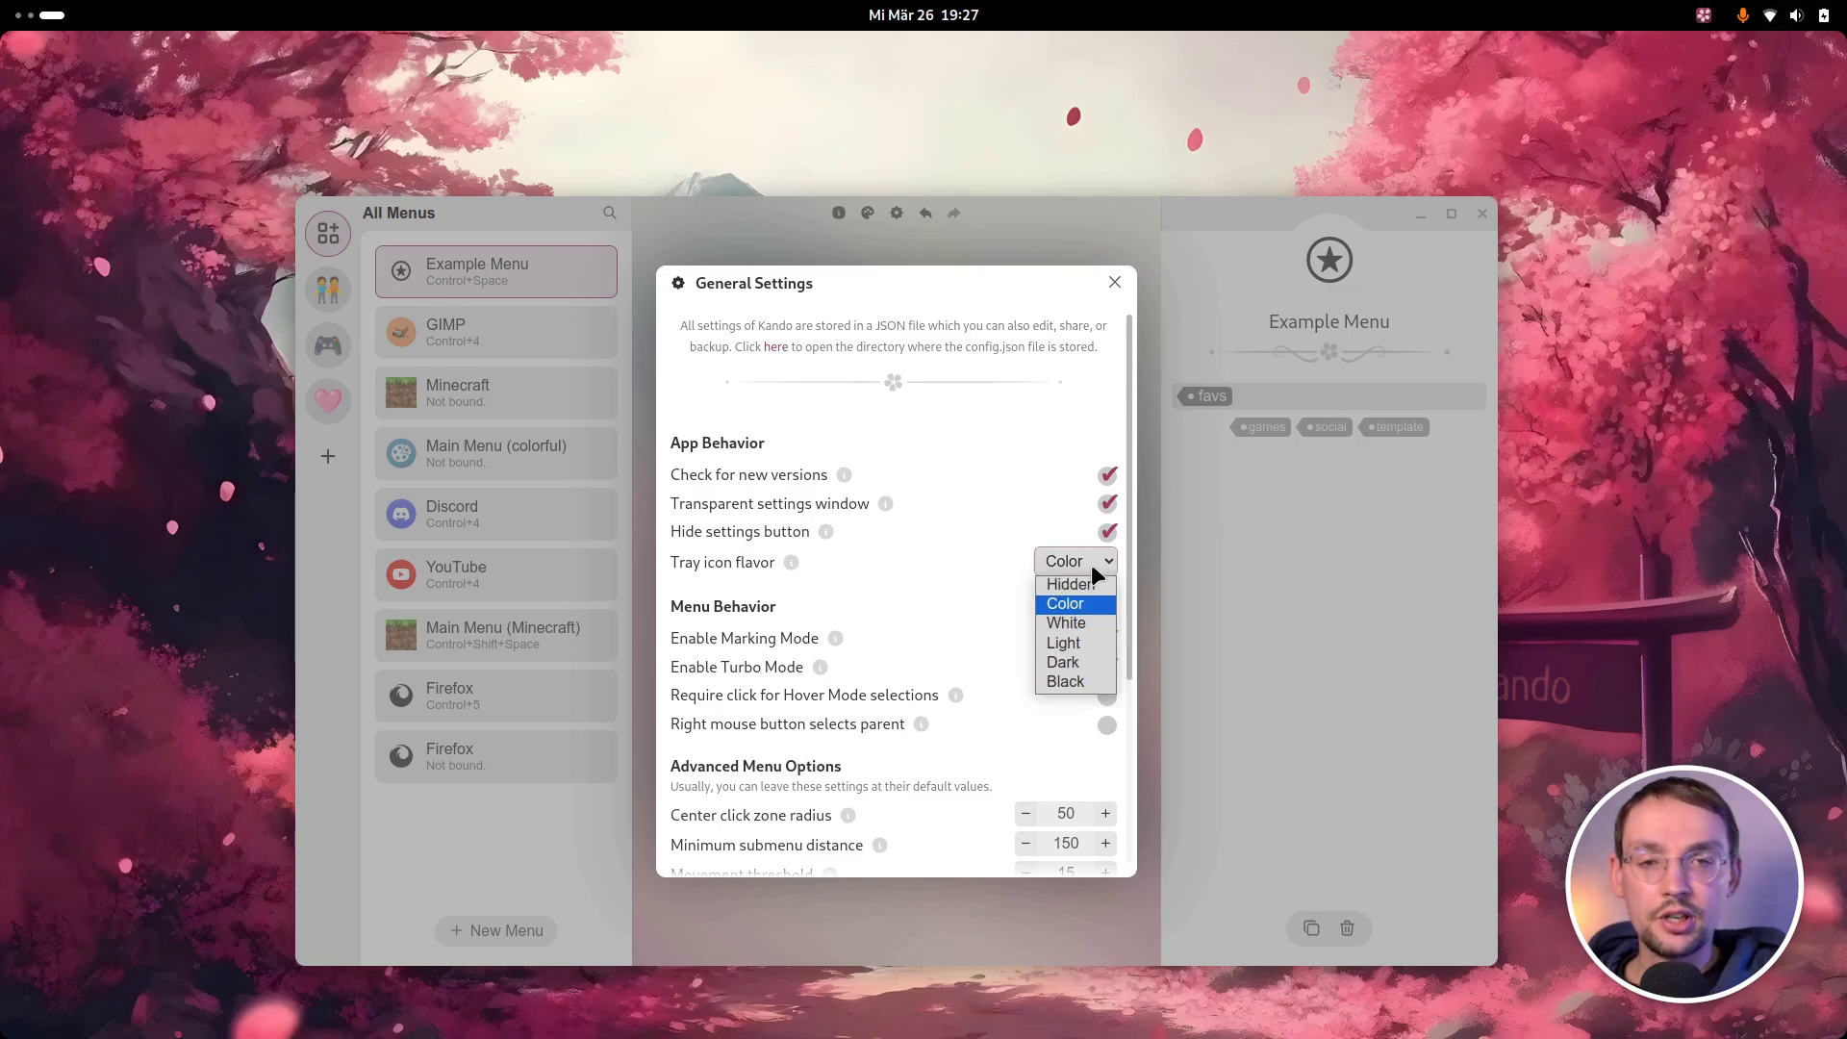
click(1083, 626)
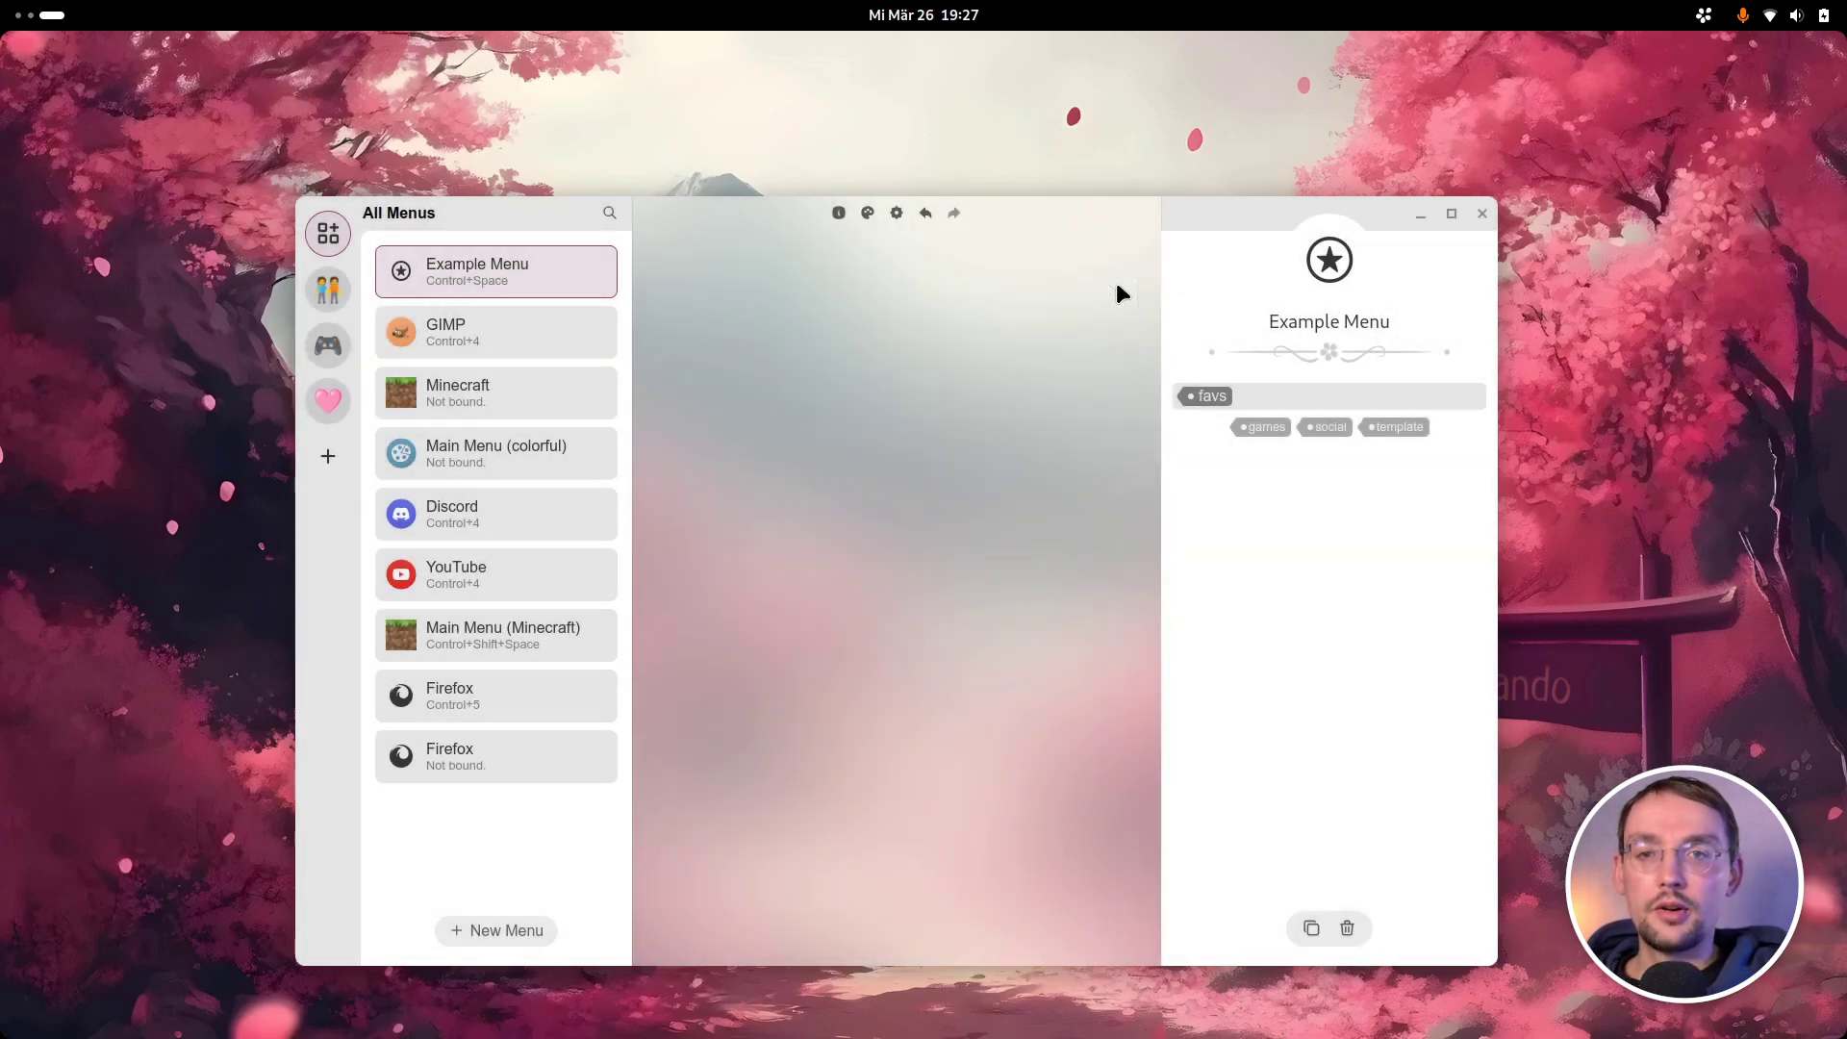
click(1115, 282)
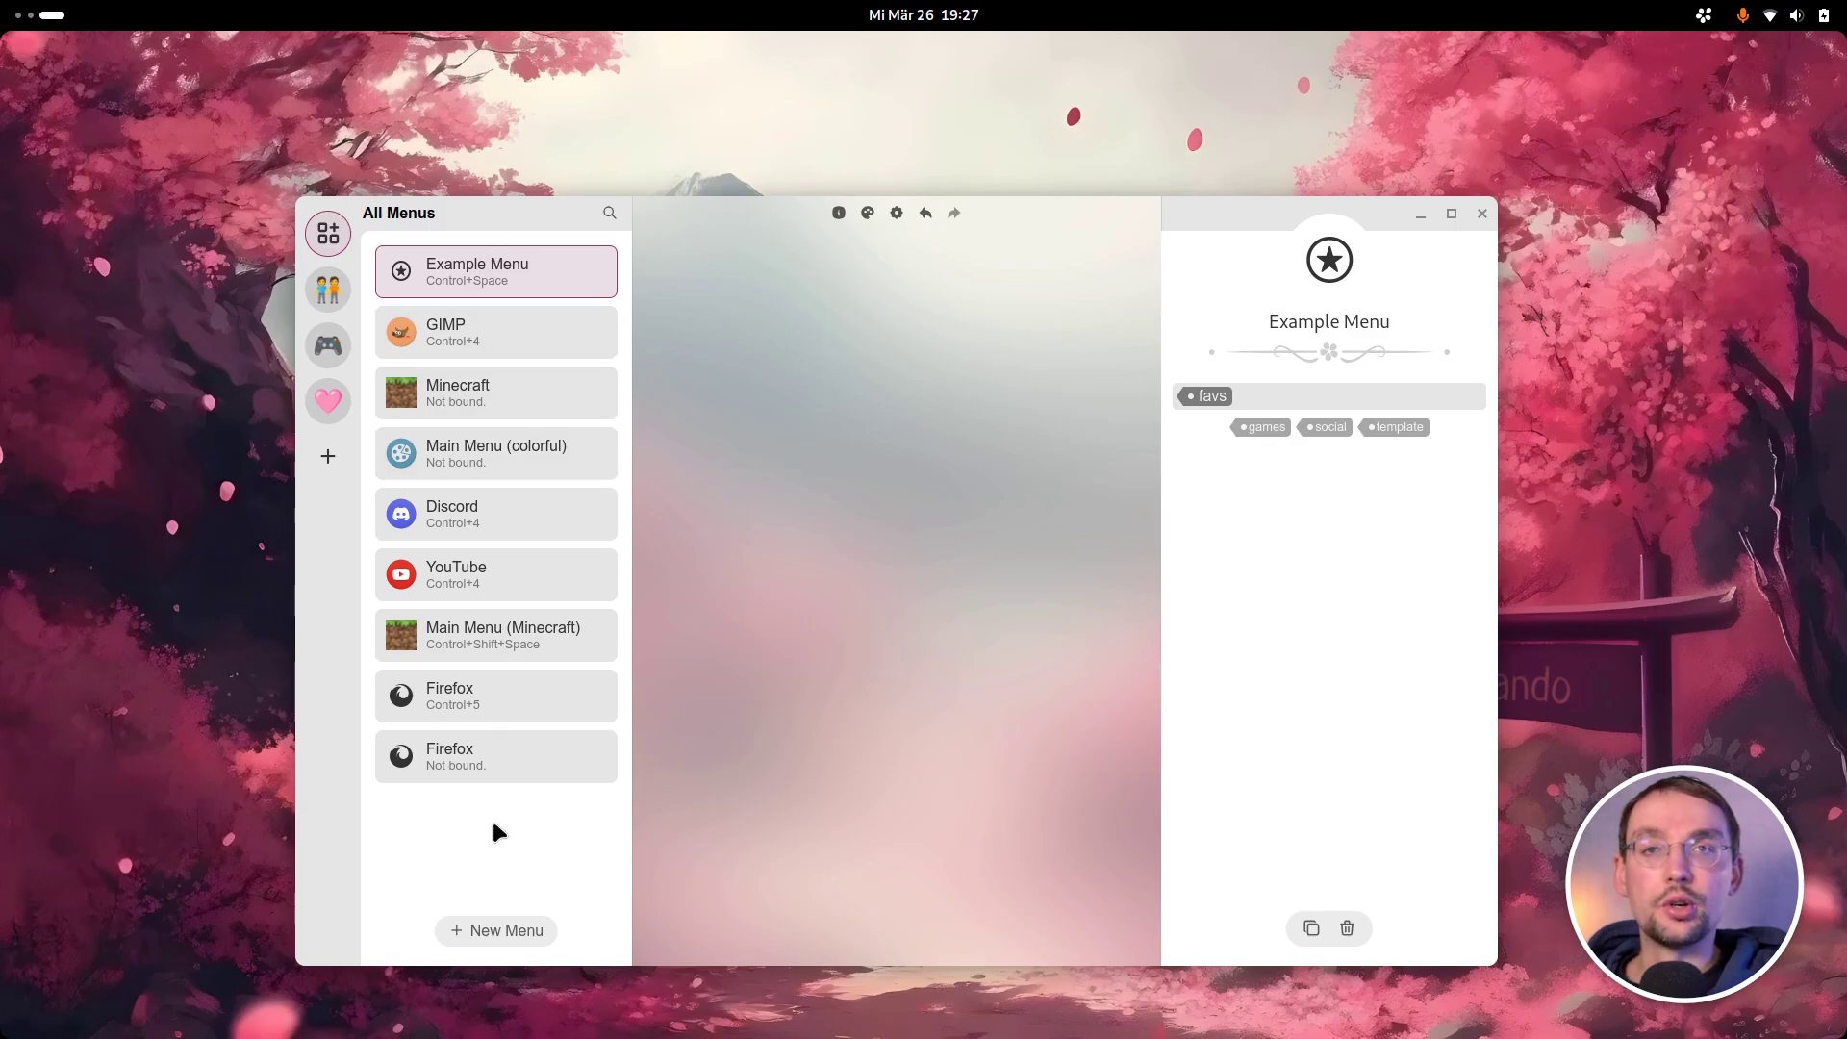
- Reorder menus: Main Menu (colorful) after YouTube, Main Menu (Minecraft) before Example Menu
click(515, 325)
click(506, 390)
click(489, 524)
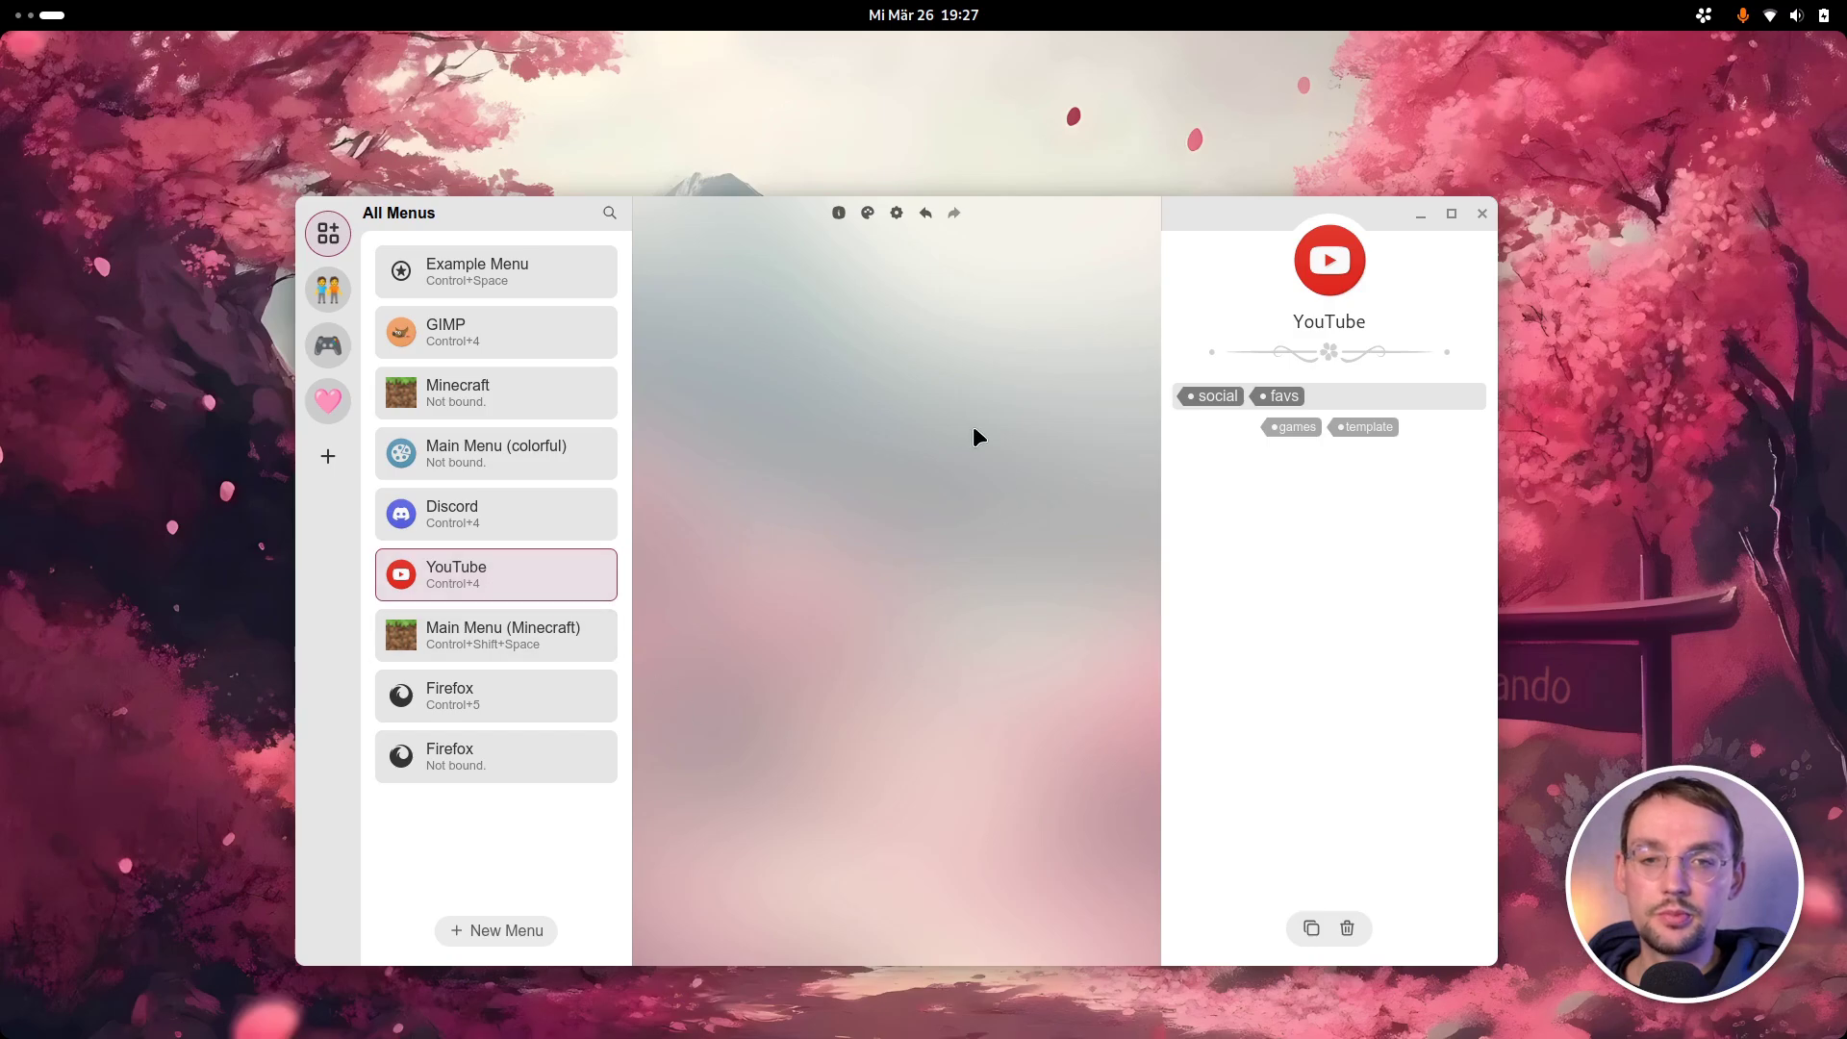
click(550, 281)
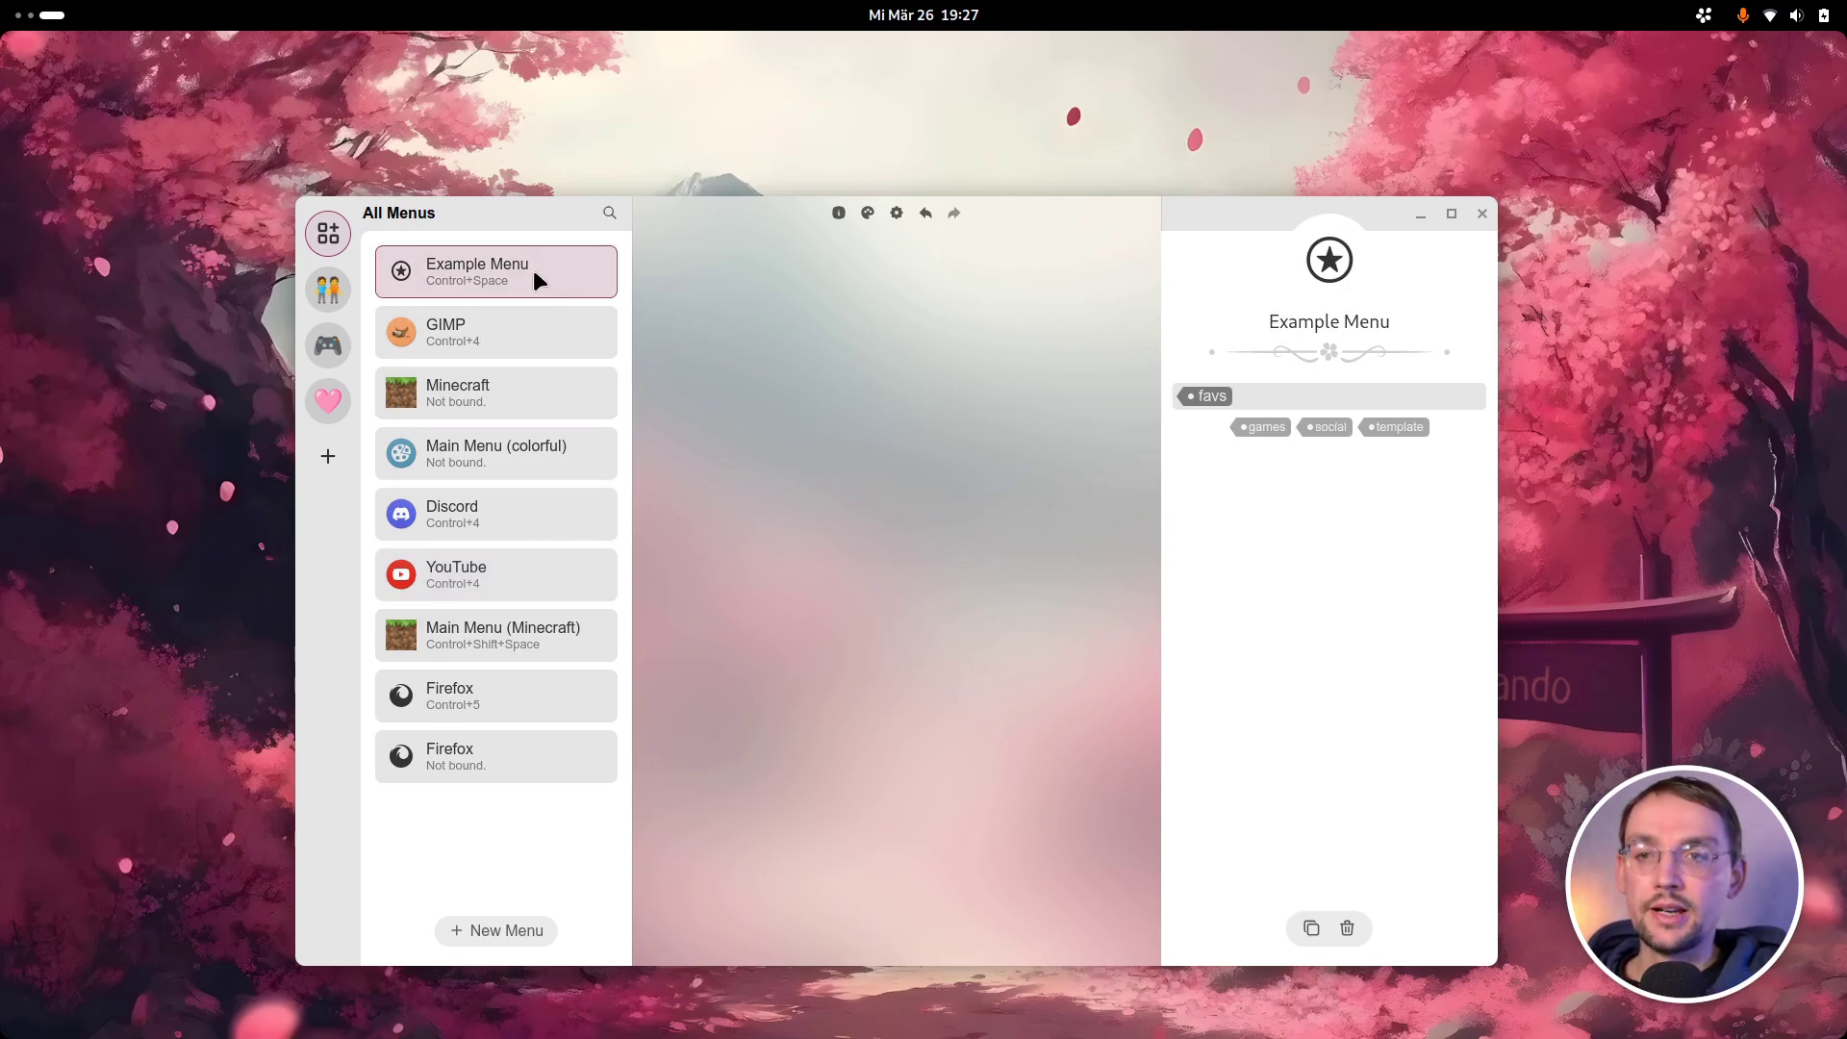
drag(523, 269, 517, 452)
drag(454, 377, 504, 568)
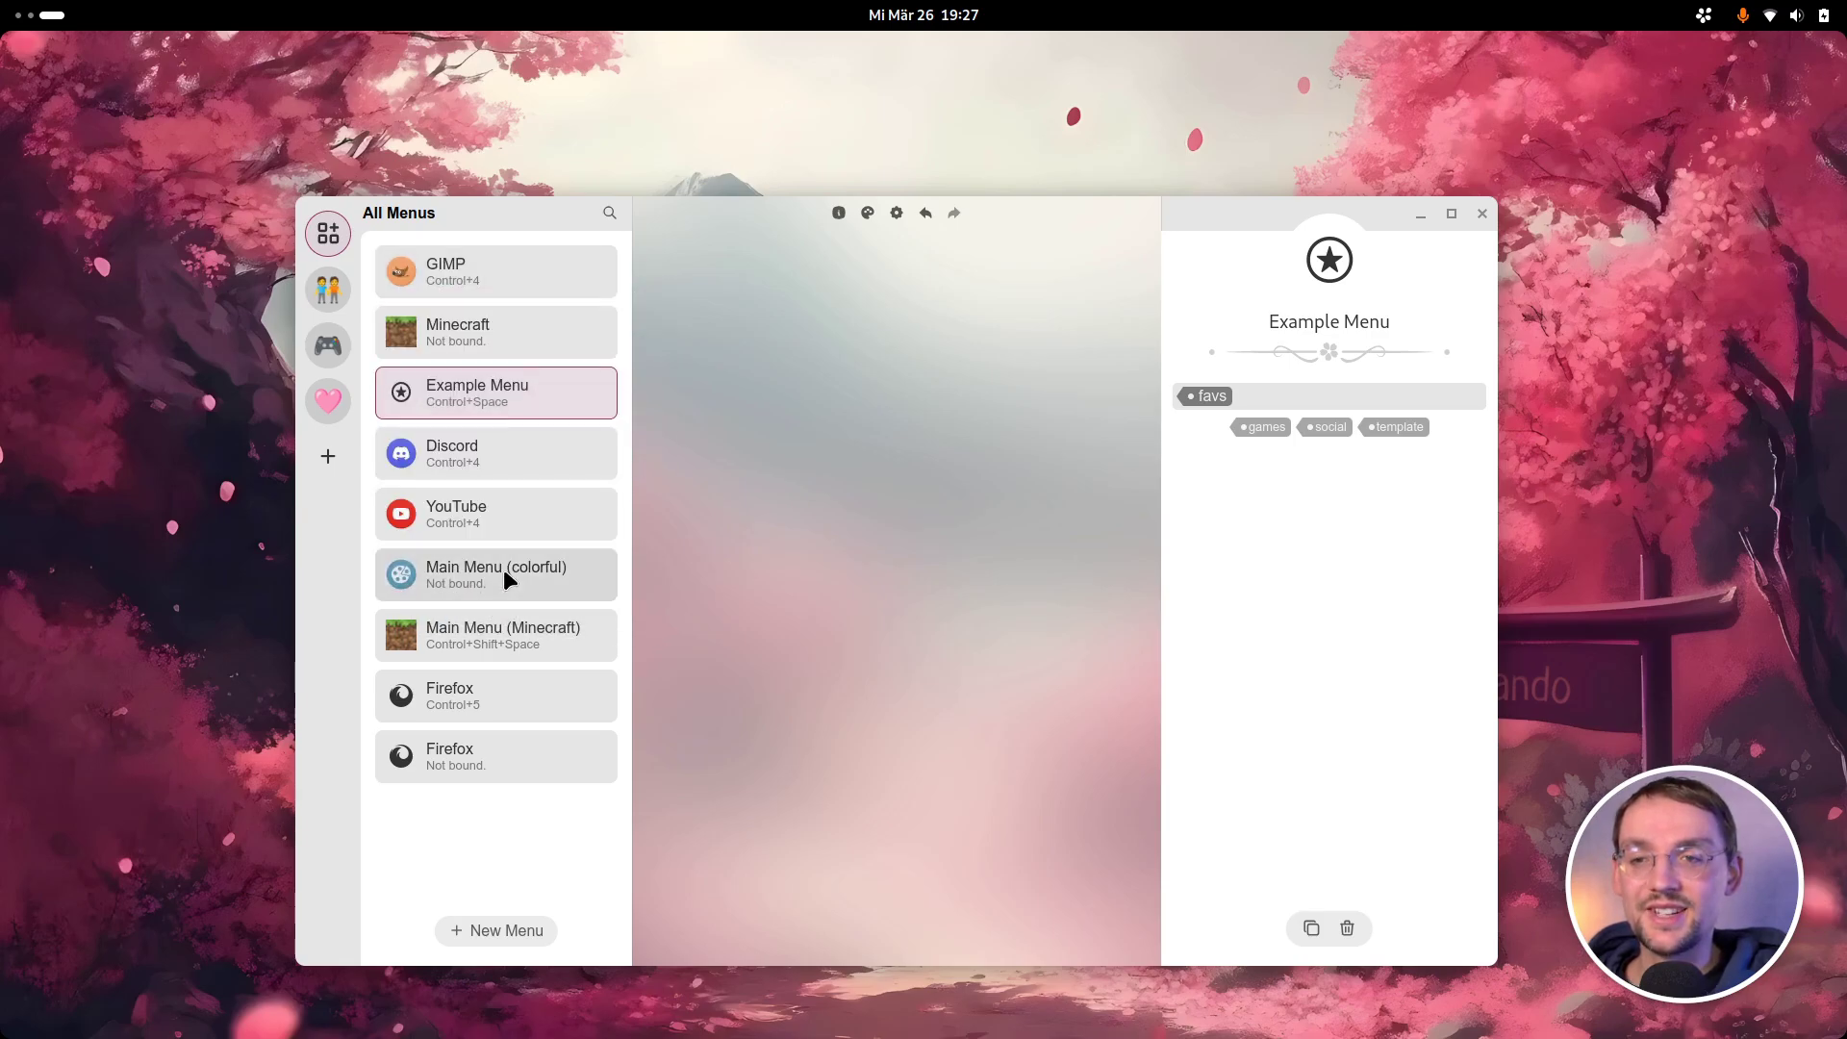
drag(472, 630, 492, 395)
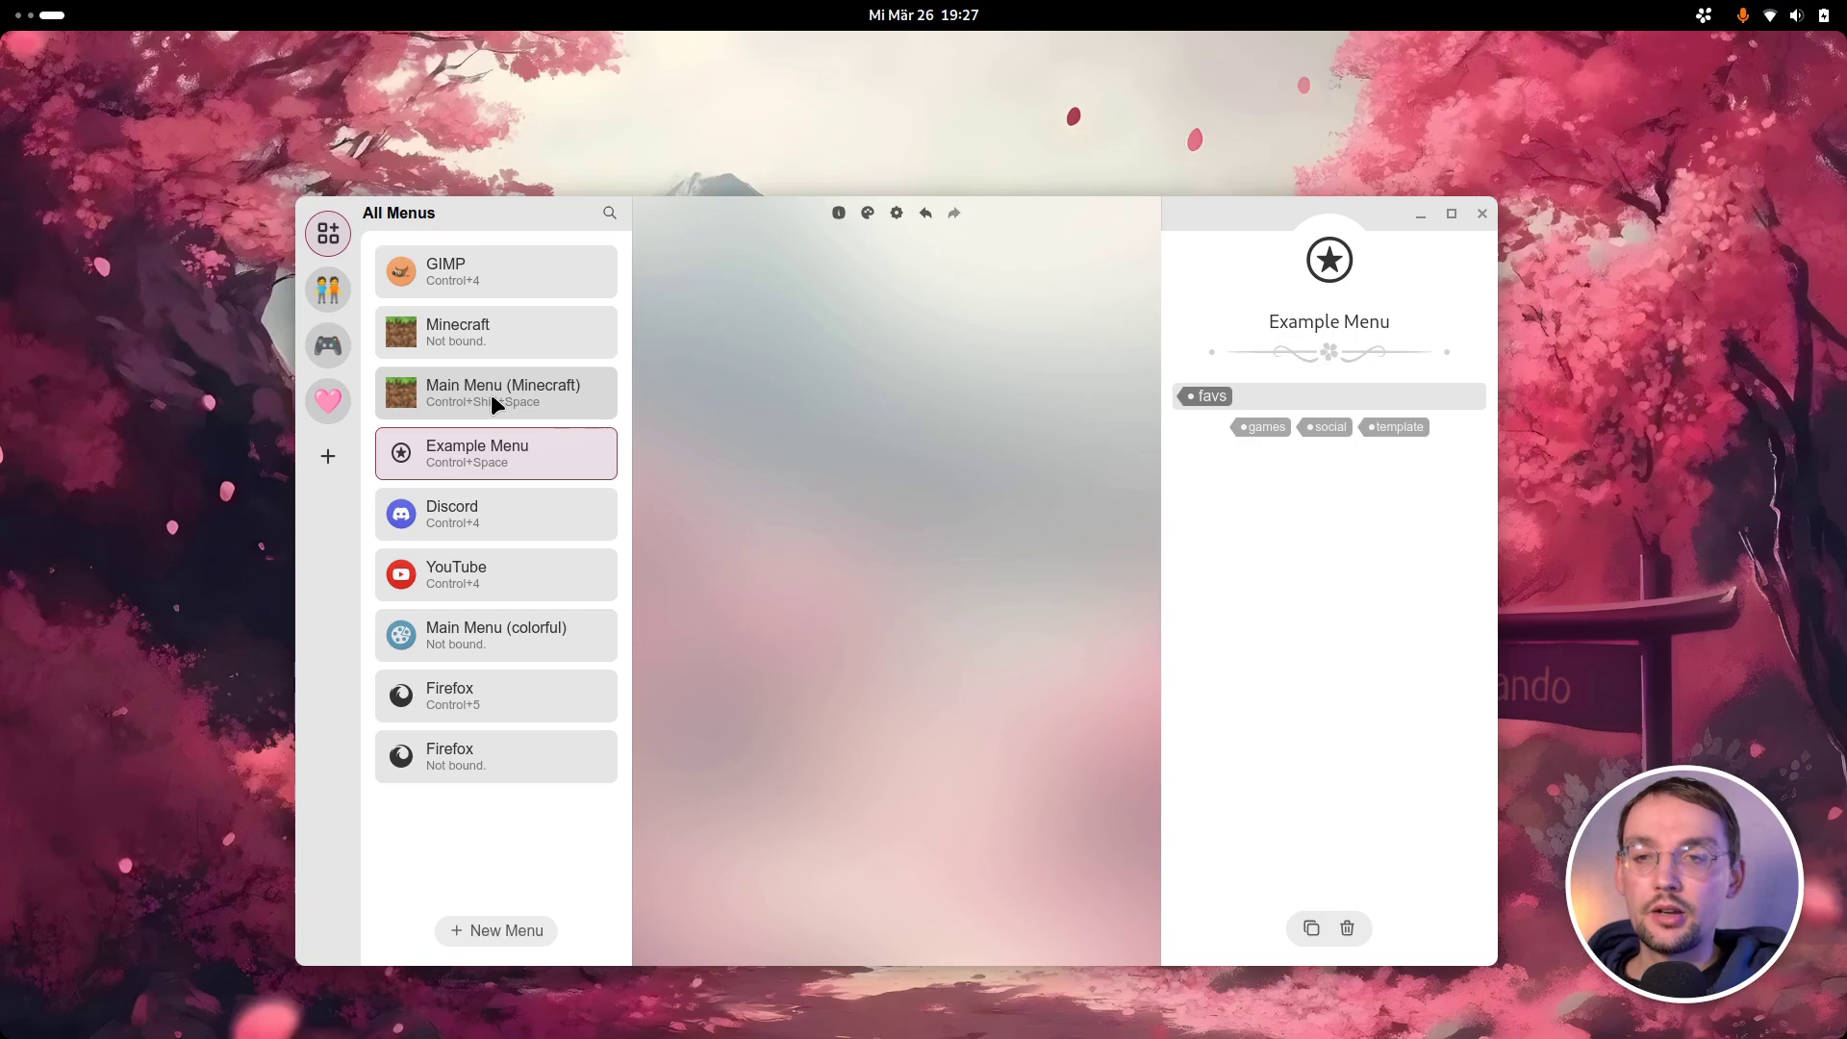
- Add a New Menu, undo it, and reselect GIMP
click(499, 929)
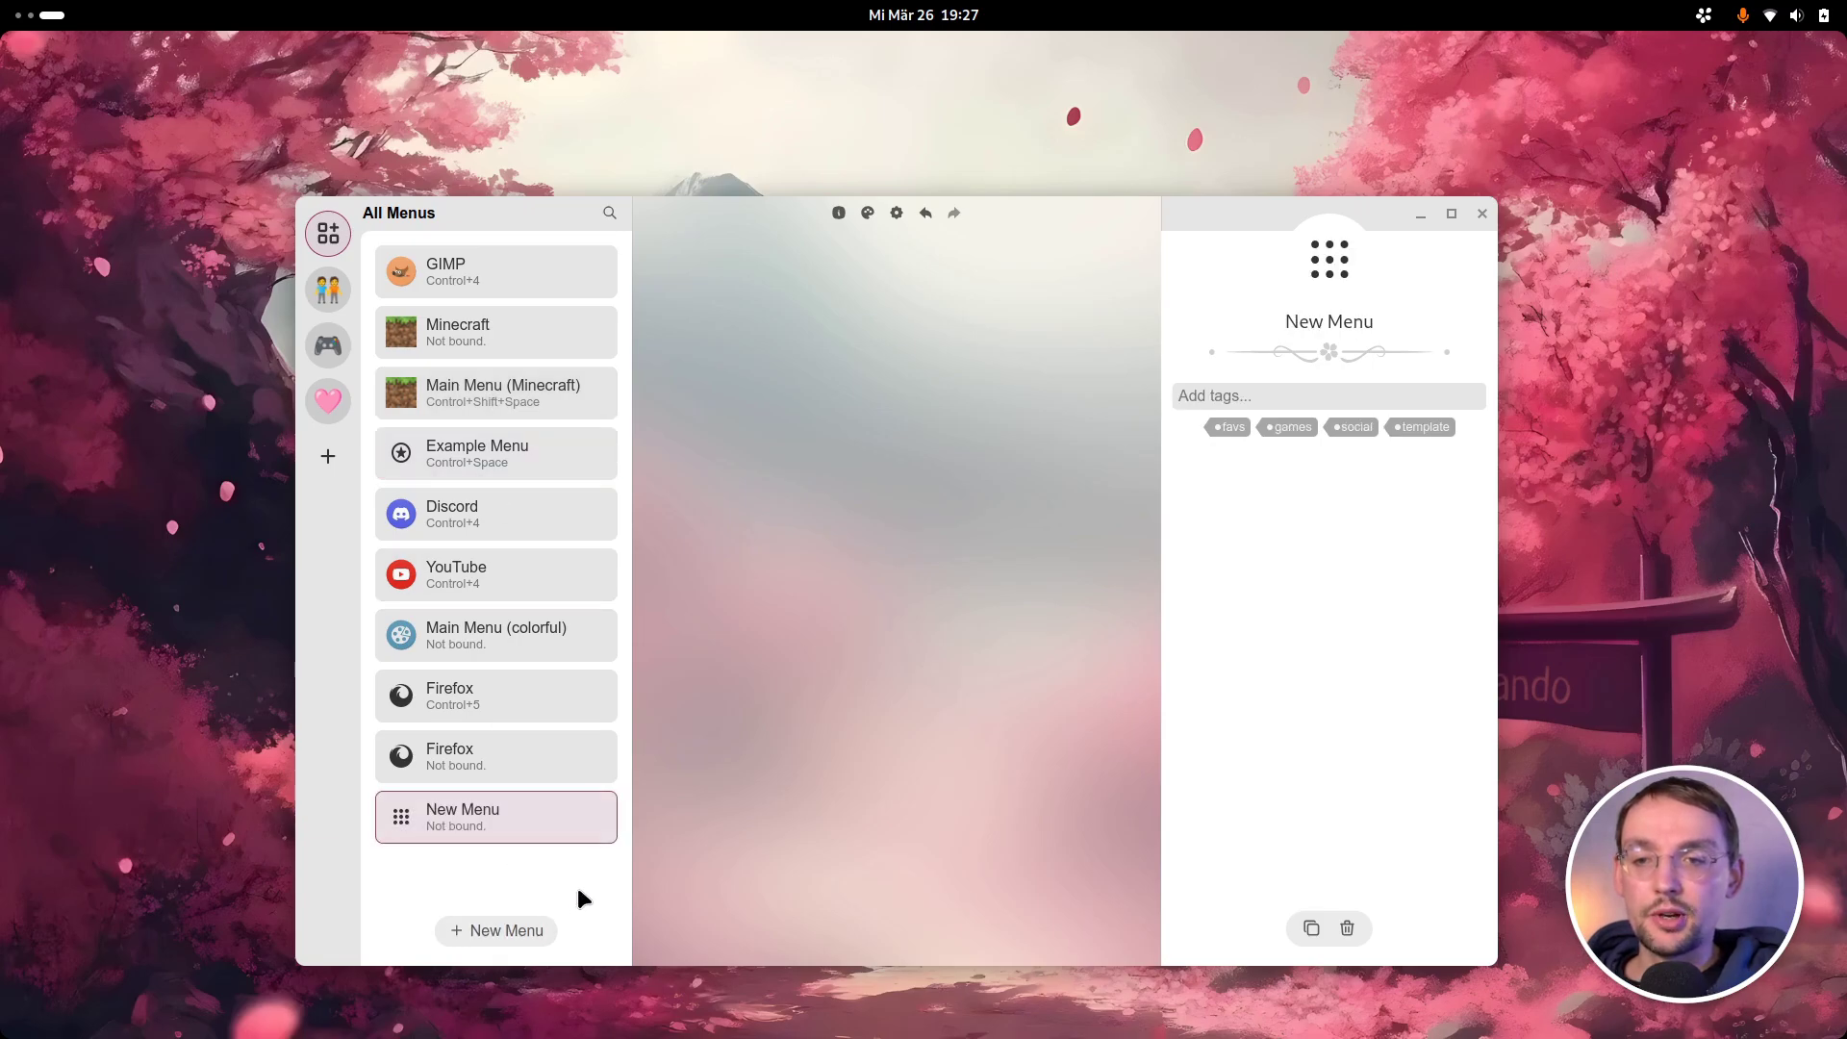
click(925, 212)
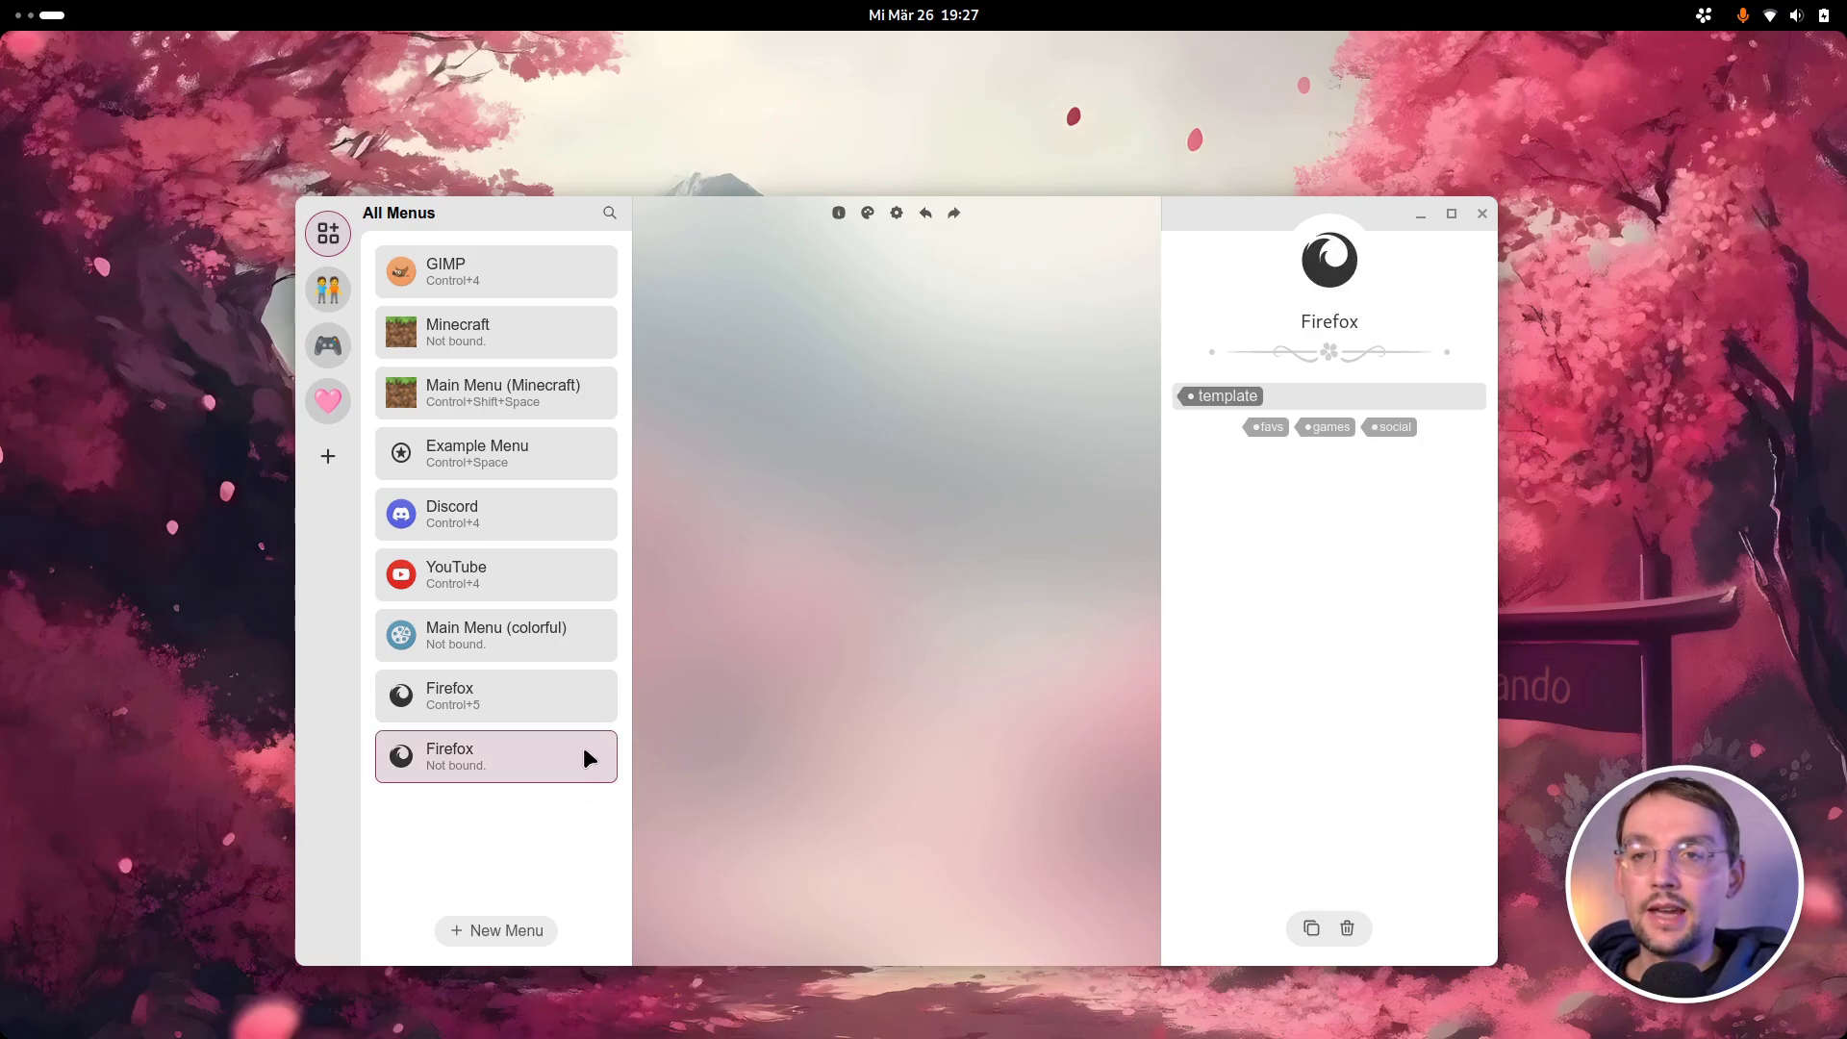
click(442, 275)
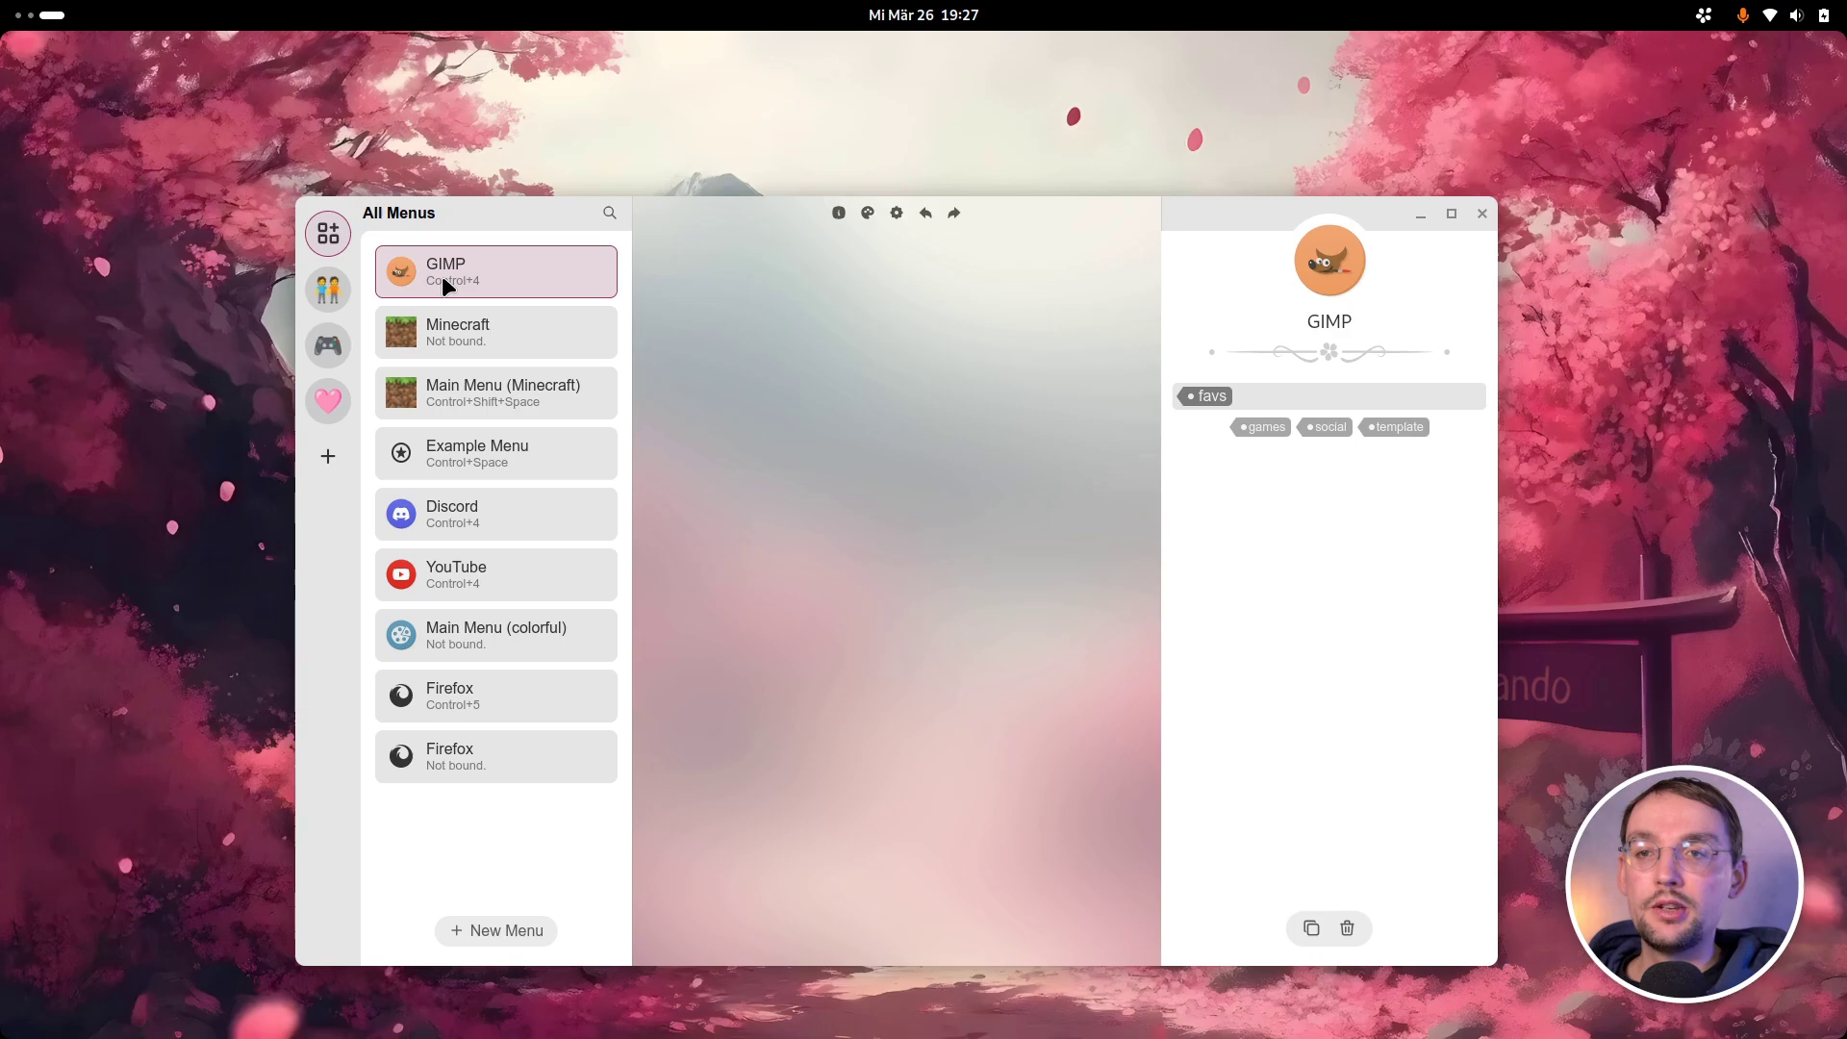
- On GIMP, try adding the games, social and template tags, then remove them
click(448, 318)
click(465, 279)
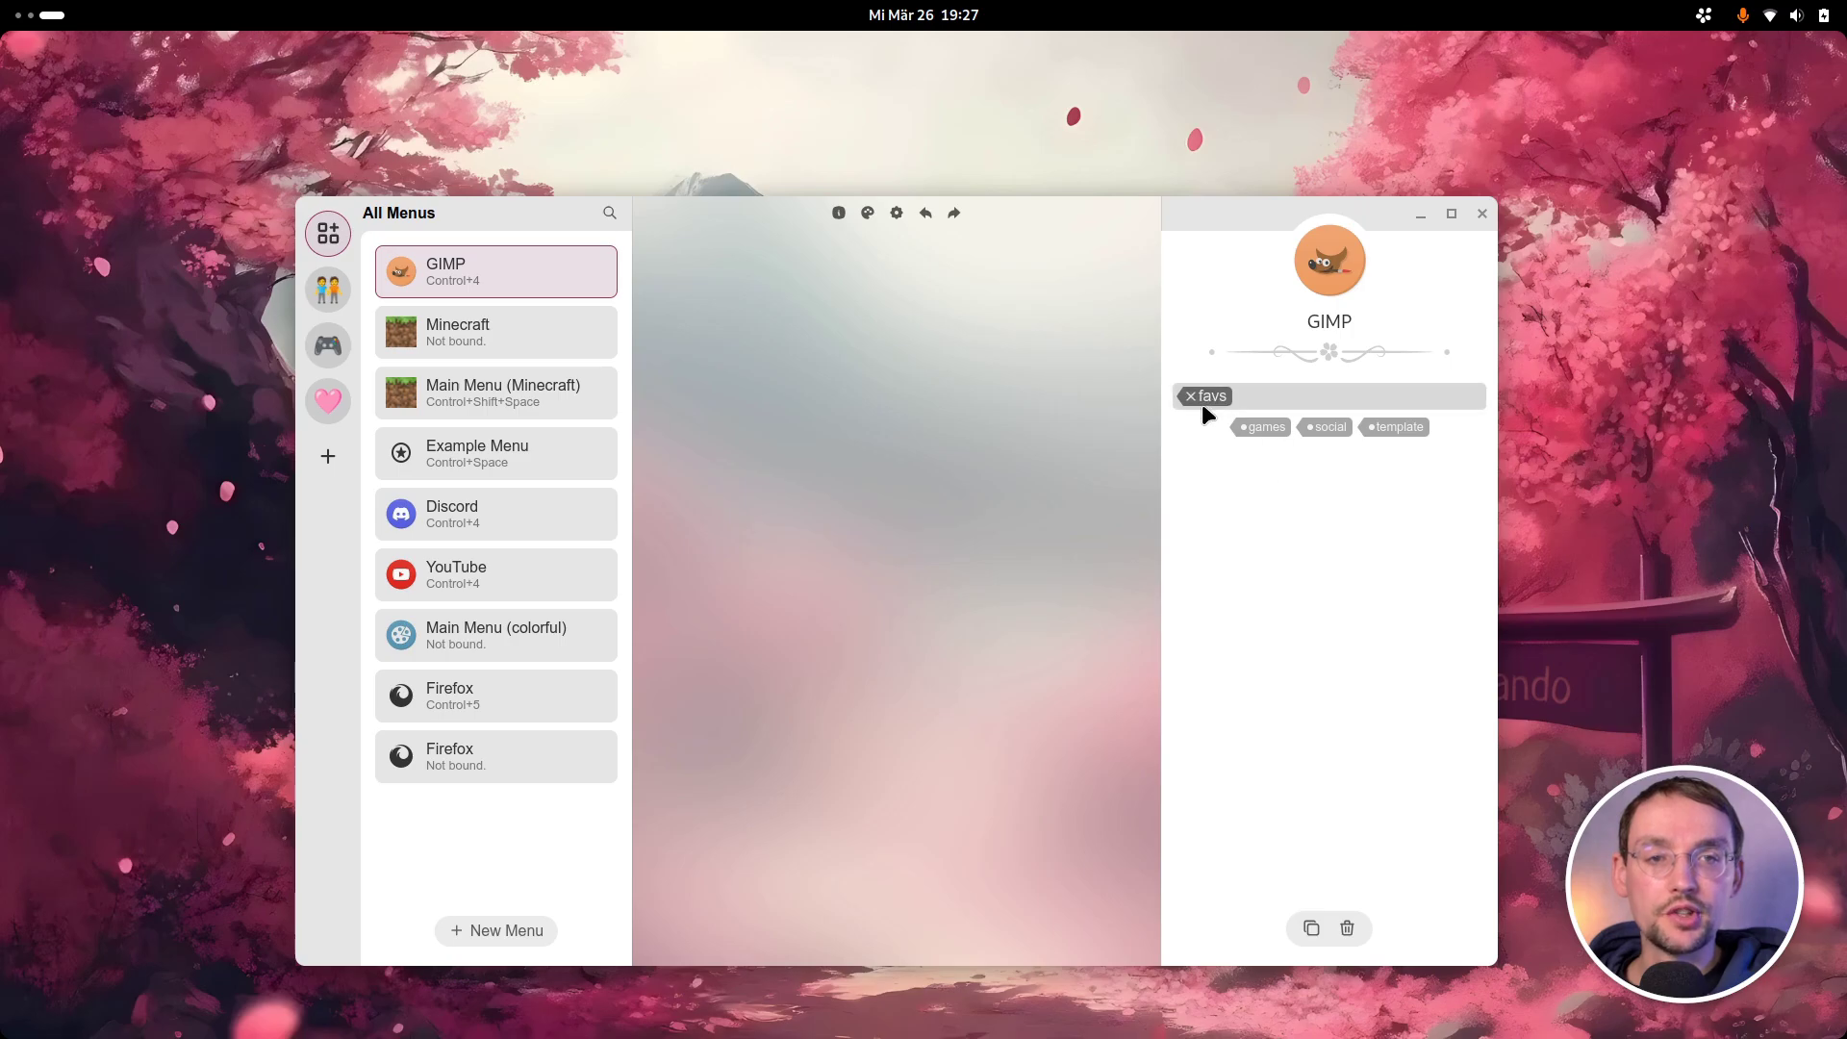
click(1262, 429)
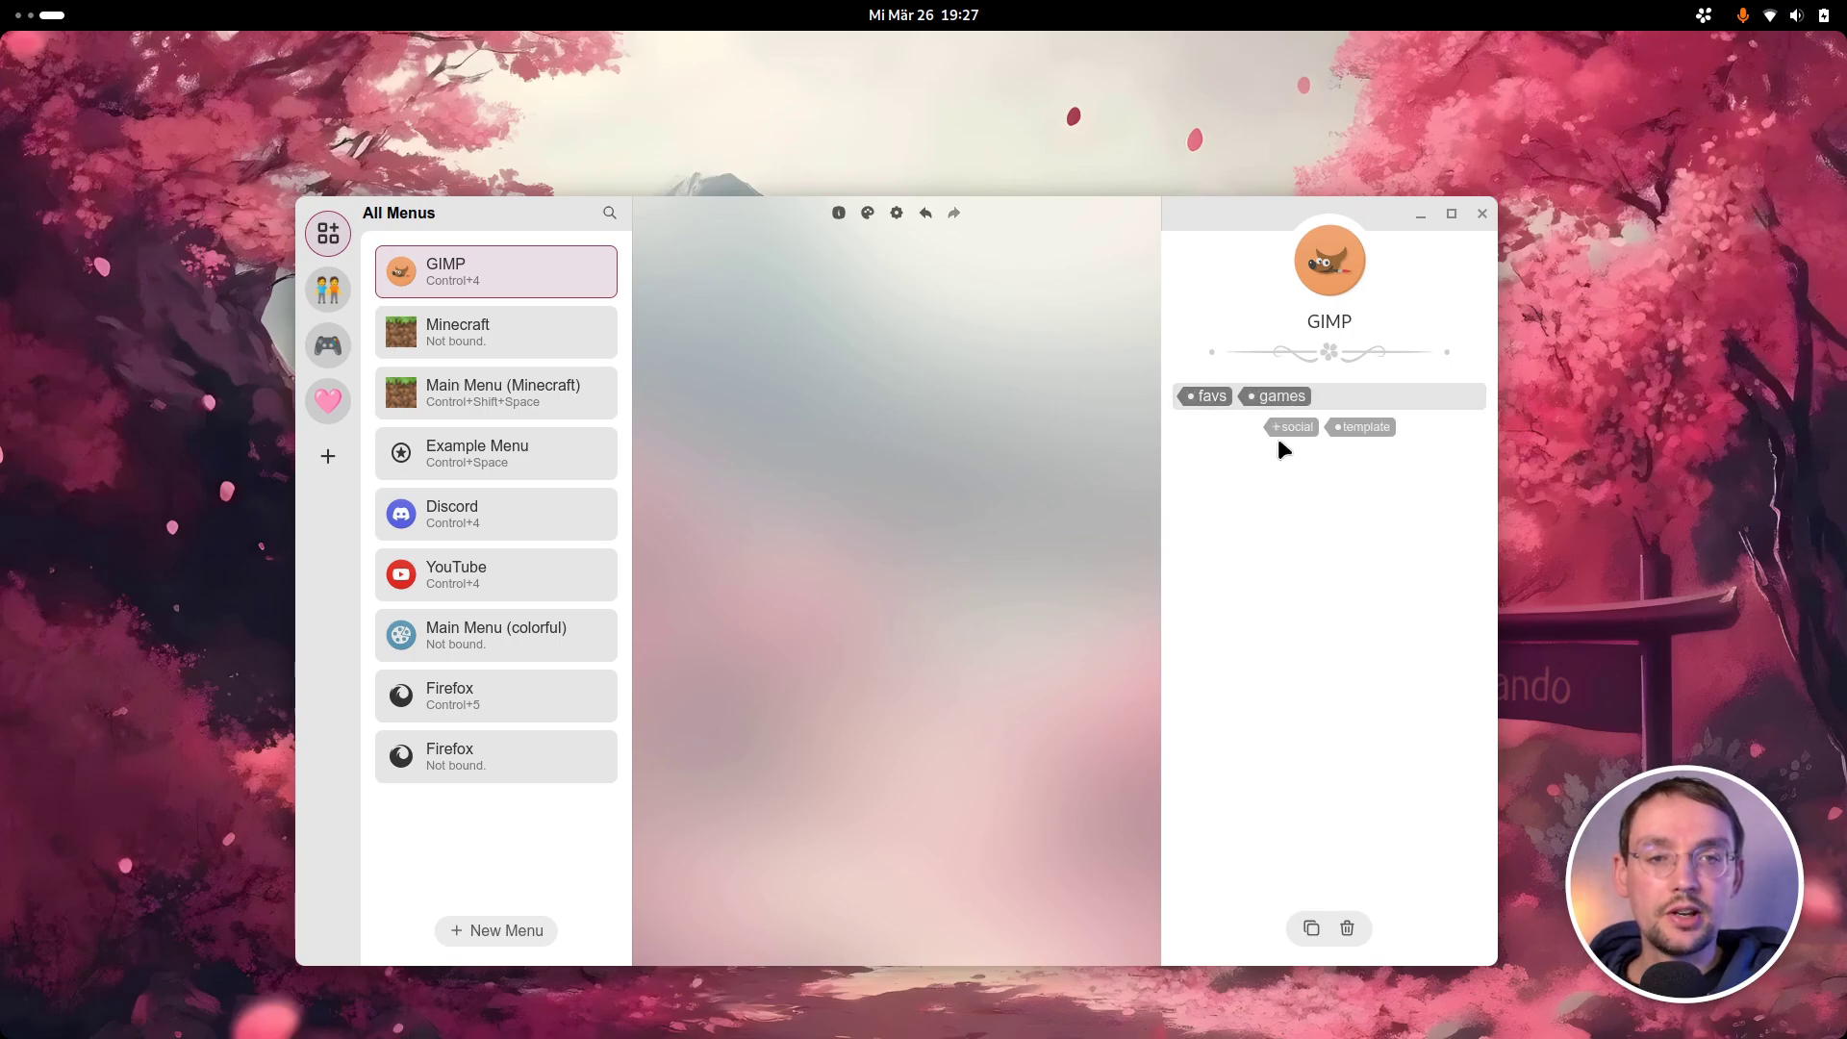
click(1285, 429)
click(1326, 428)
click(1267, 399)
click(1270, 401)
click(1294, 396)
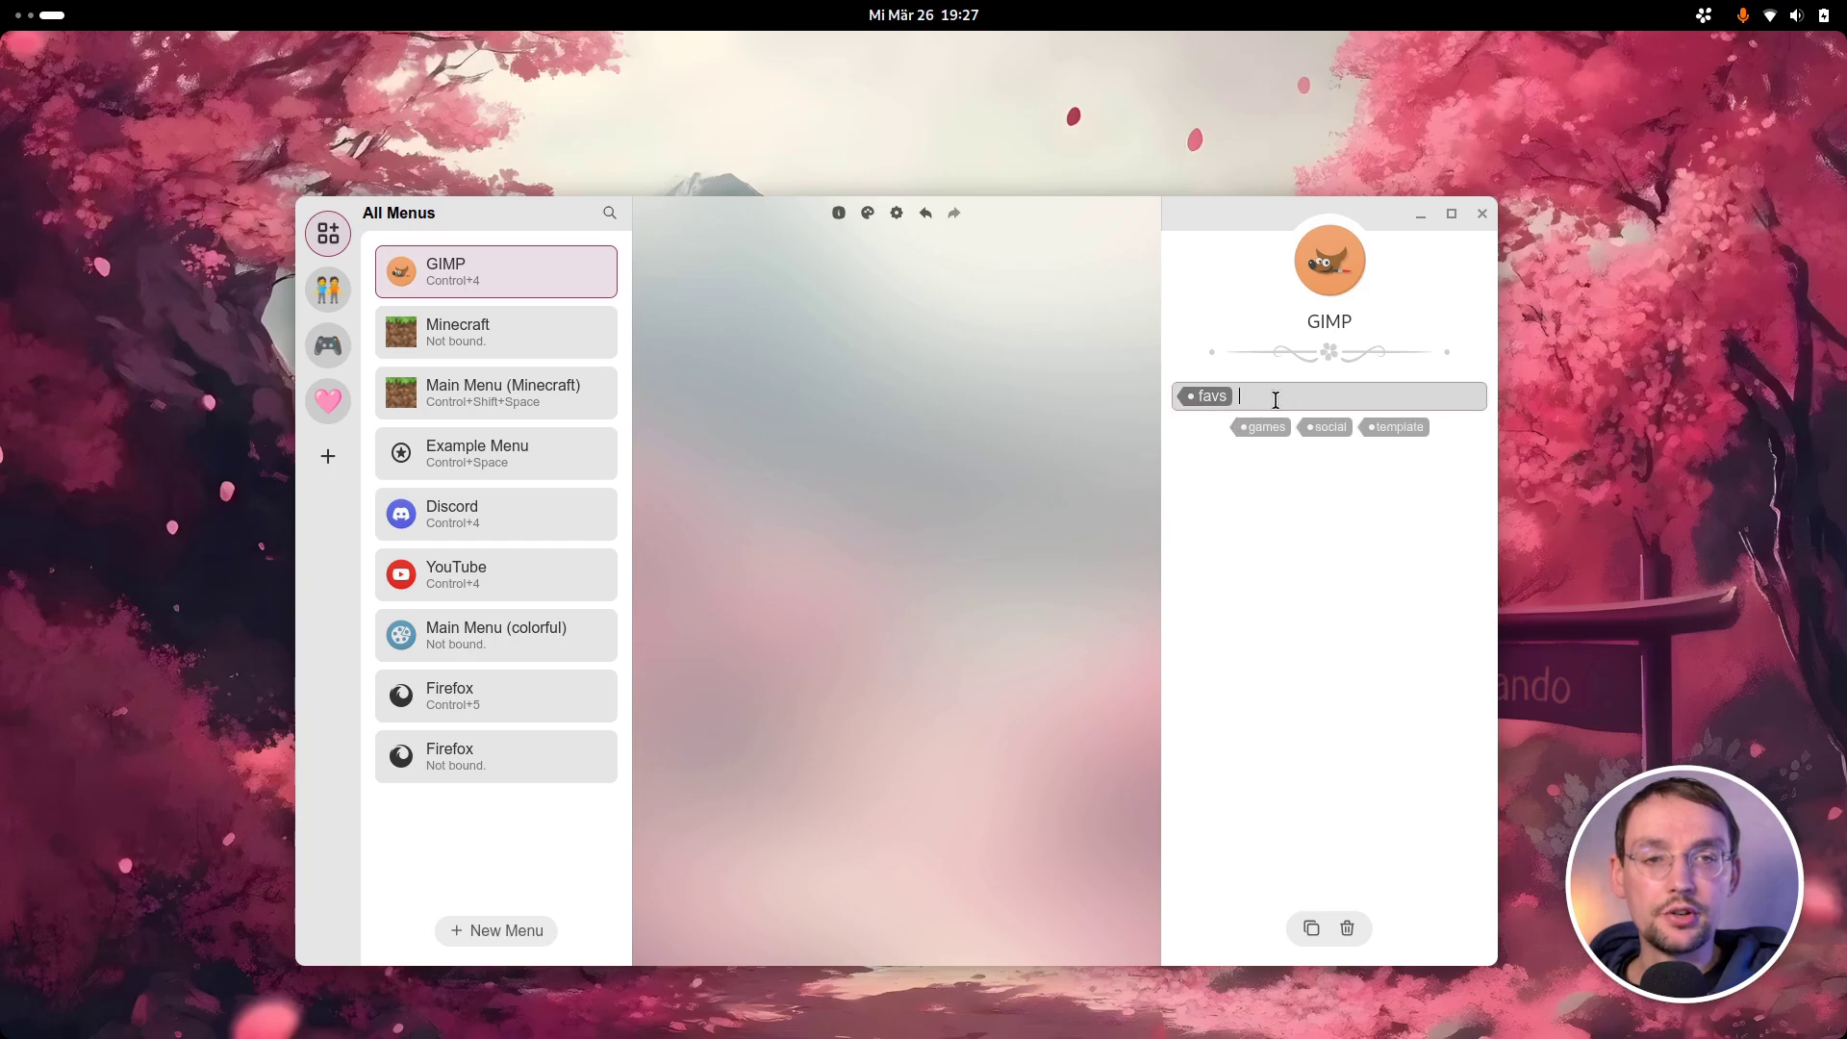
- Tag GIMP with 'graphics', then check the Social and All Menus collections
text(graphics)
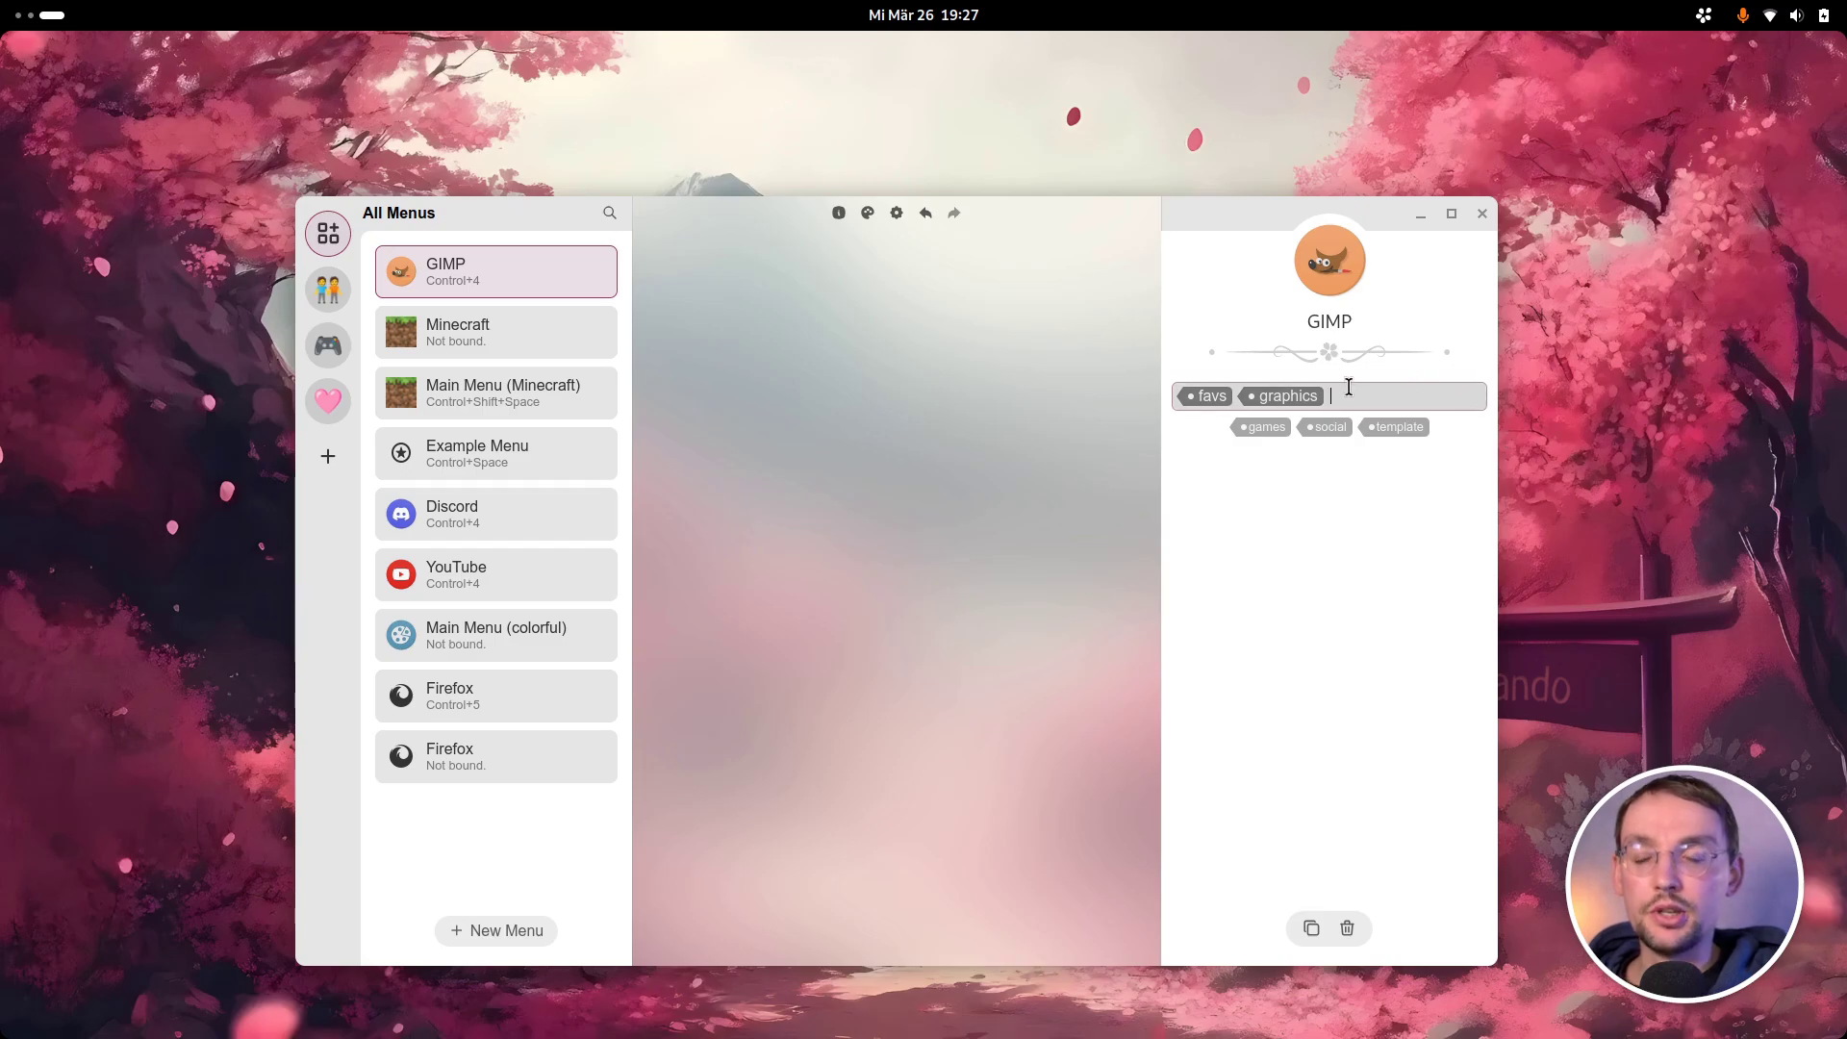
click(323, 296)
click(327, 233)
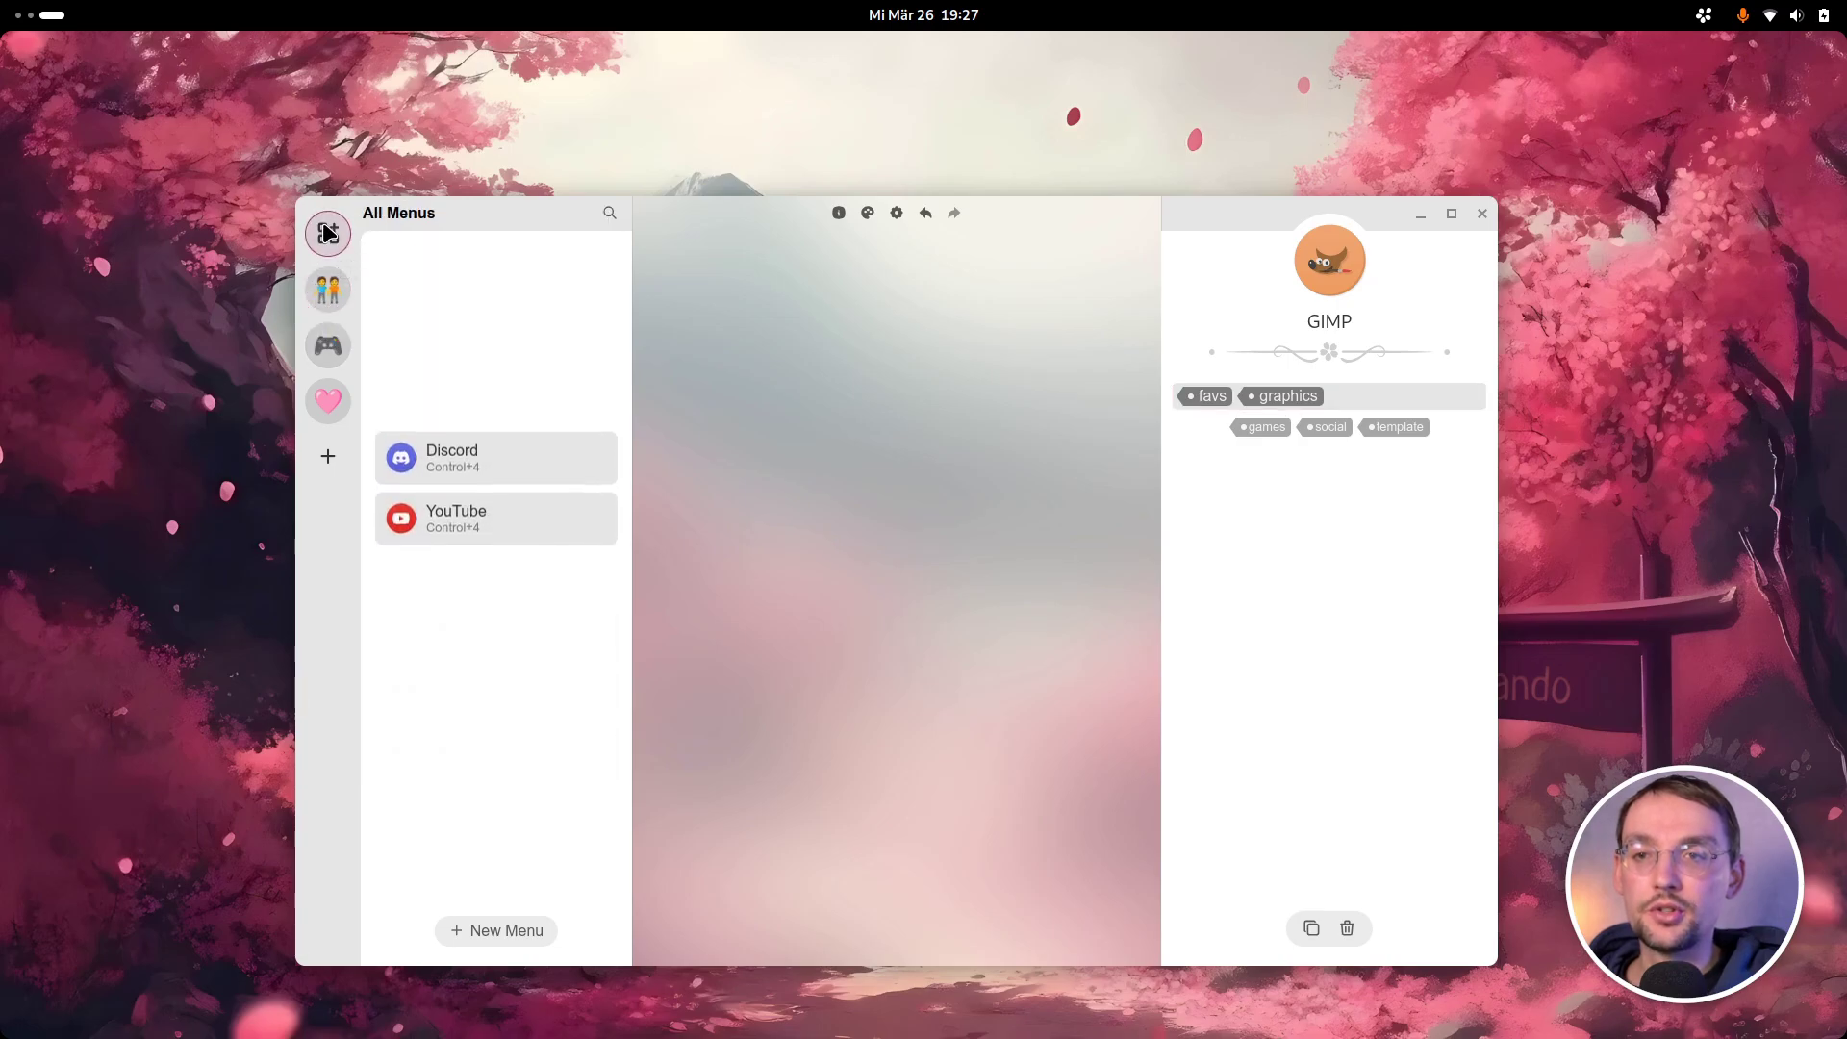